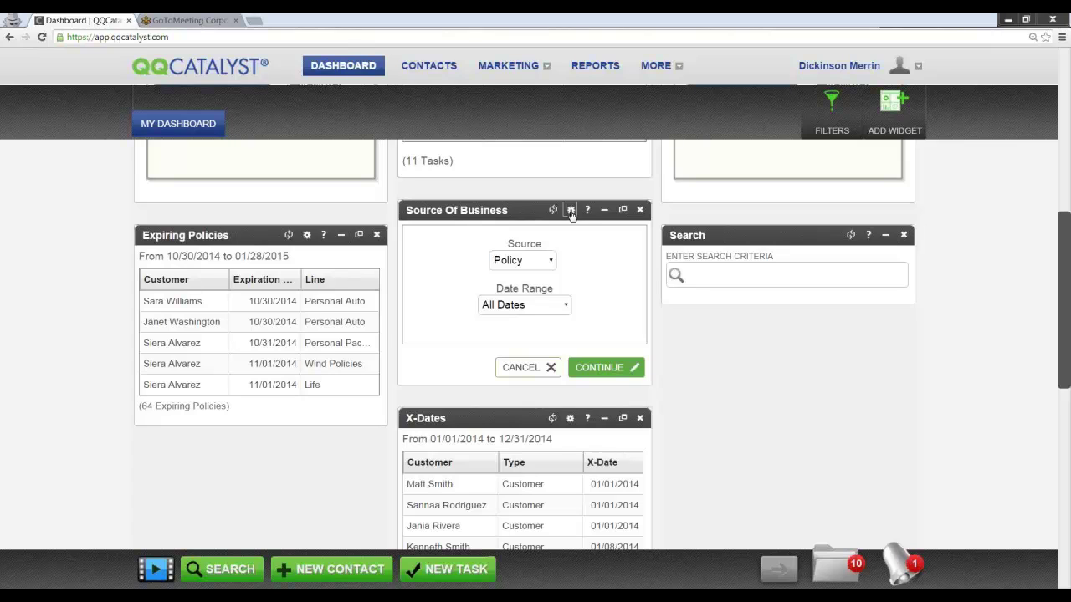
Step: Set the Source Of Business widget's source to Customer and apply the setting
click(539, 261)
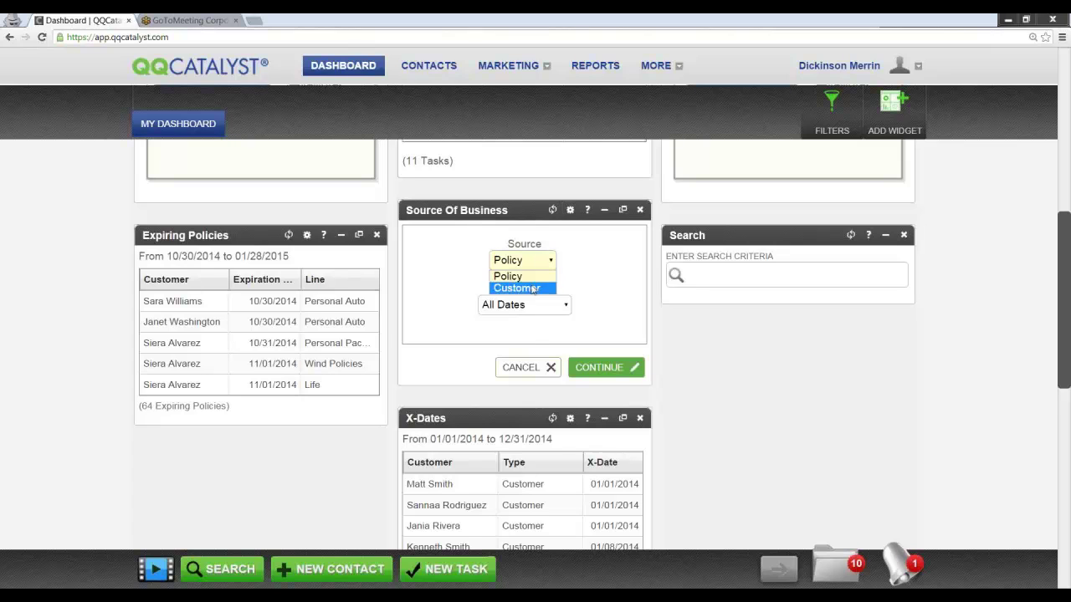
click(533, 289)
click(601, 325)
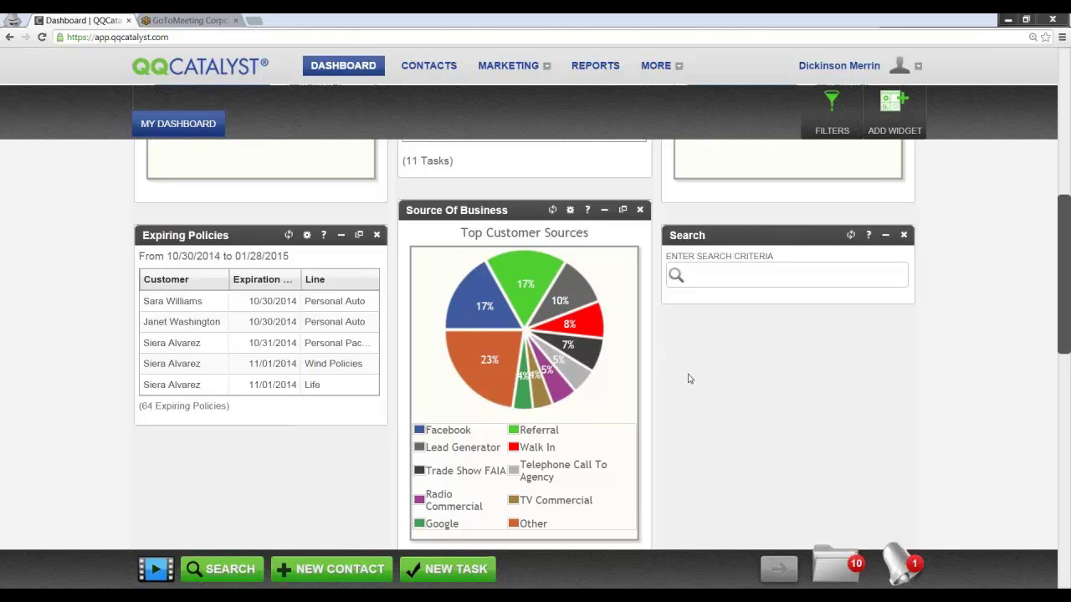
Step: Examine the Tasks widget's settings for limiting tasks by assignee, and close them without saving
scroll(684, 391, up, 3)
scroll(682, 401, up, 1)
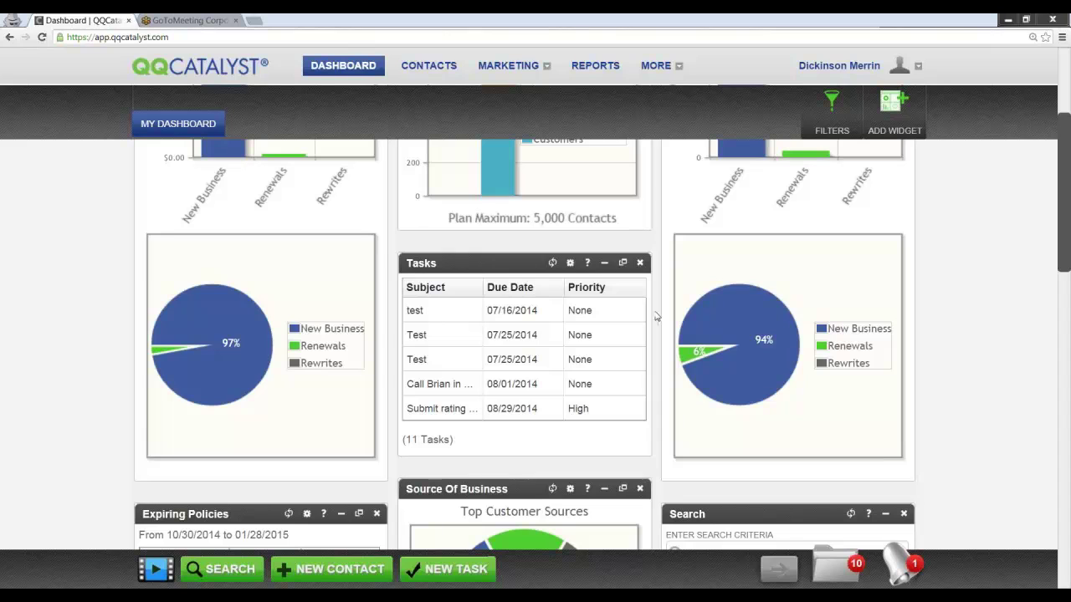
click(571, 264)
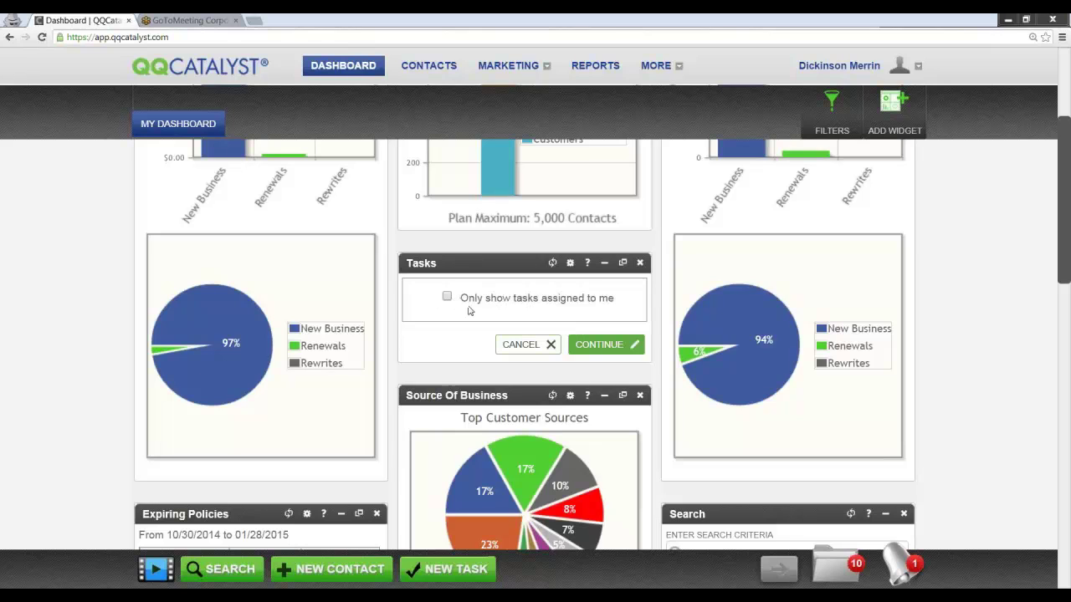
click(525, 351)
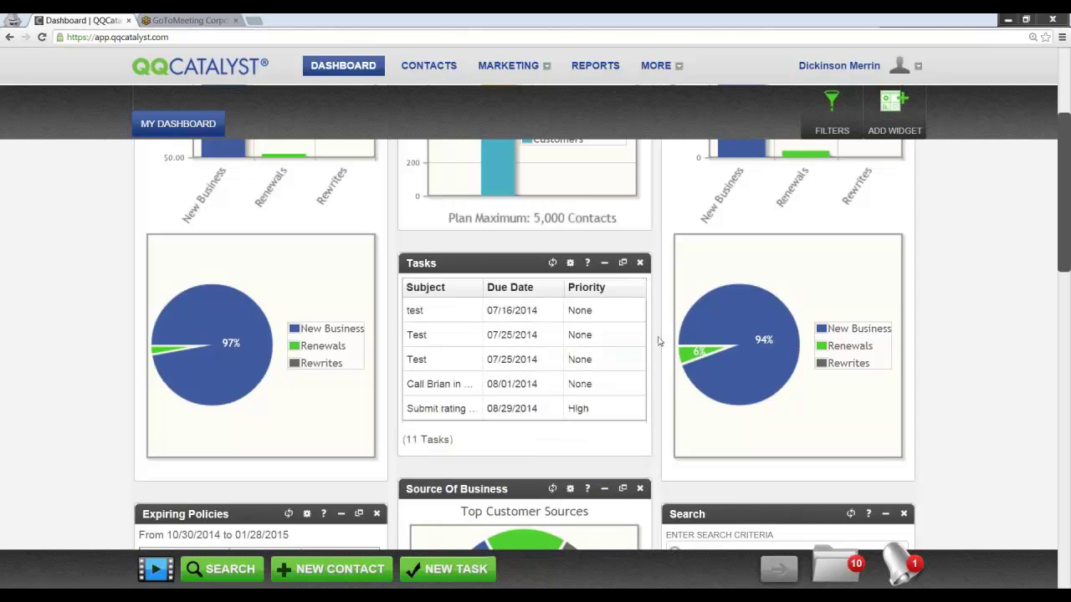
Step: Open the Sublines section of the agency's Global Preferences
scroll(658, 340, up, 3)
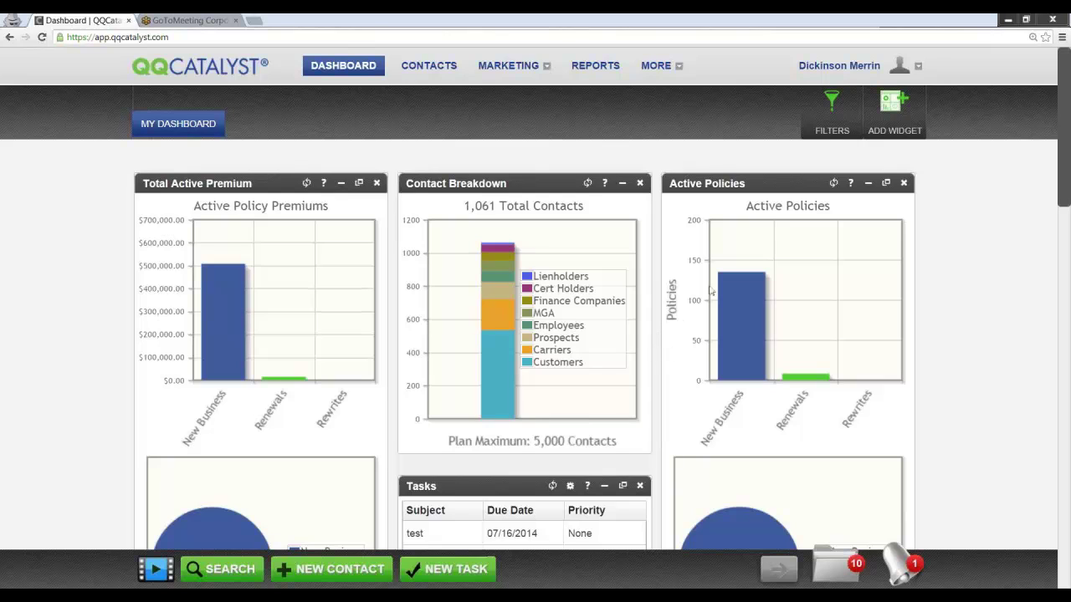
click(832, 71)
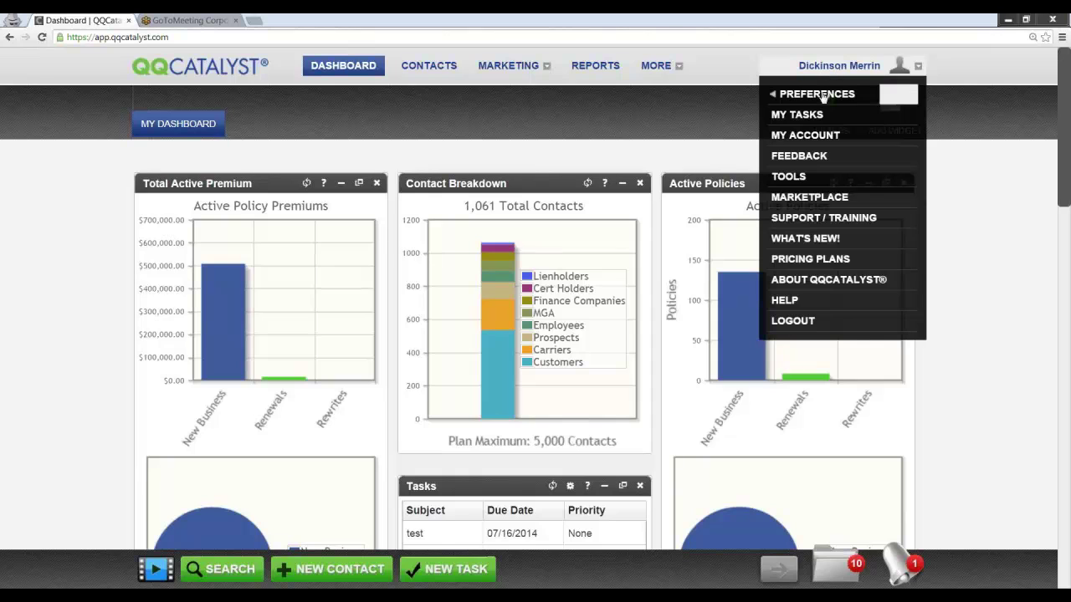
mouse_move(803, 97)
click(670, 137)
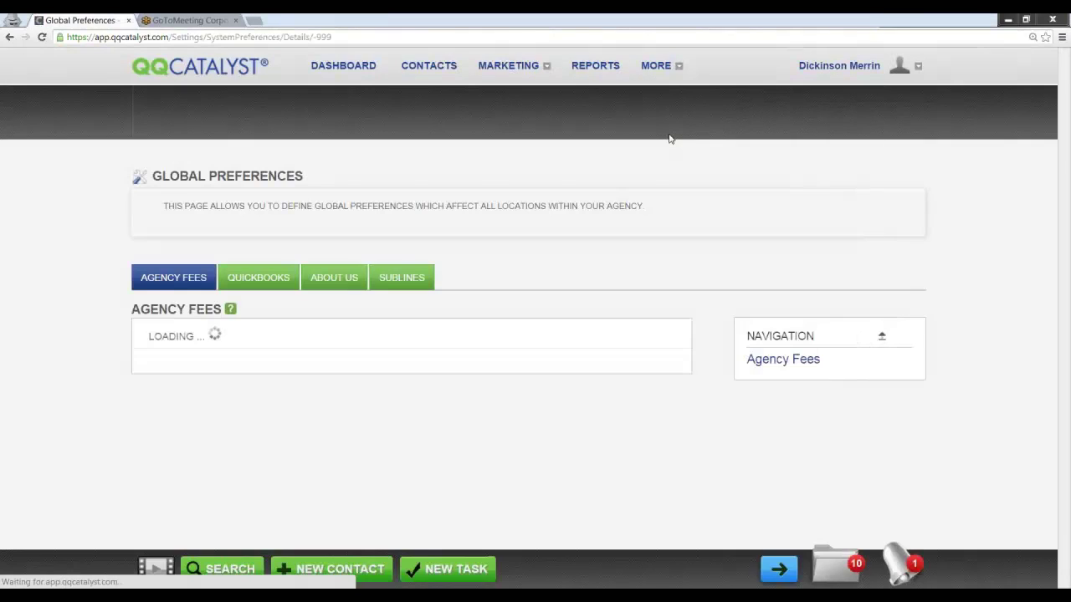
click(405, 280)
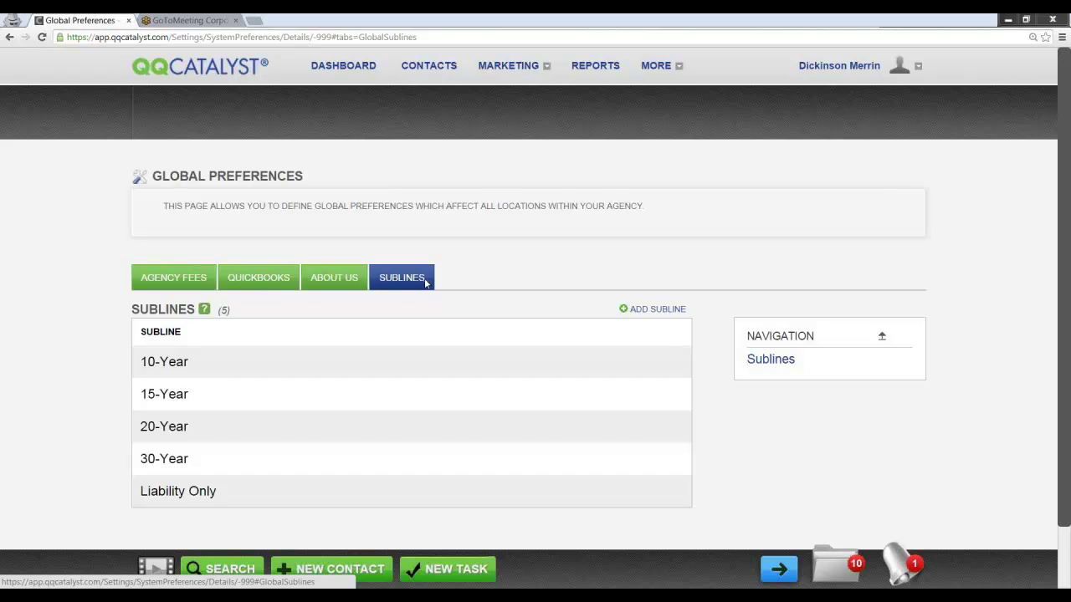
Step: Add a new subline named SR-22 and save it
click(657, 312)
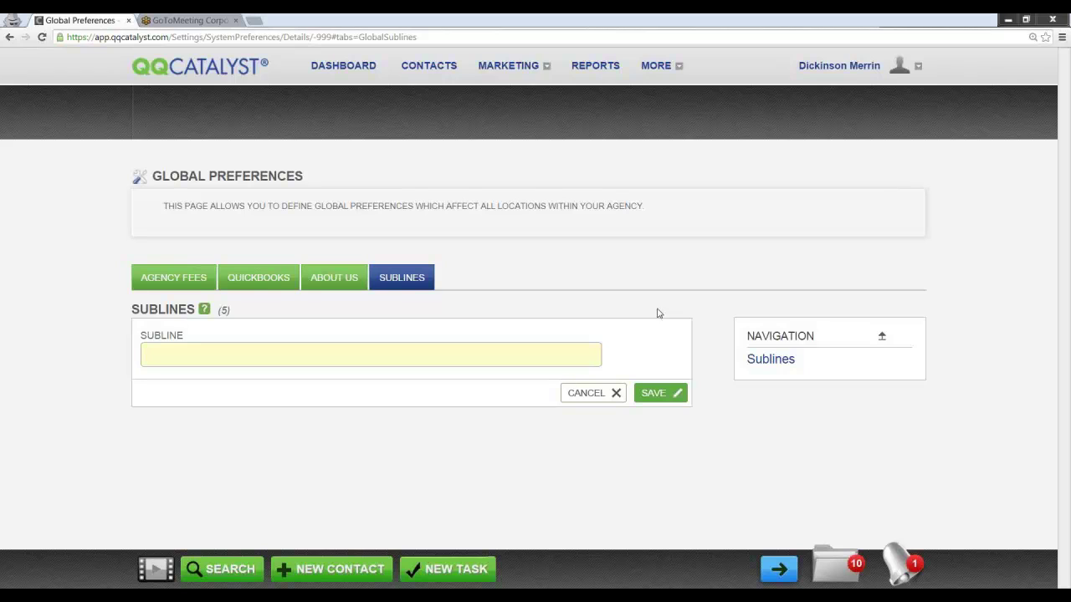
text(SRT)
key(BackSpace)
text(-22)
click(653, 392)
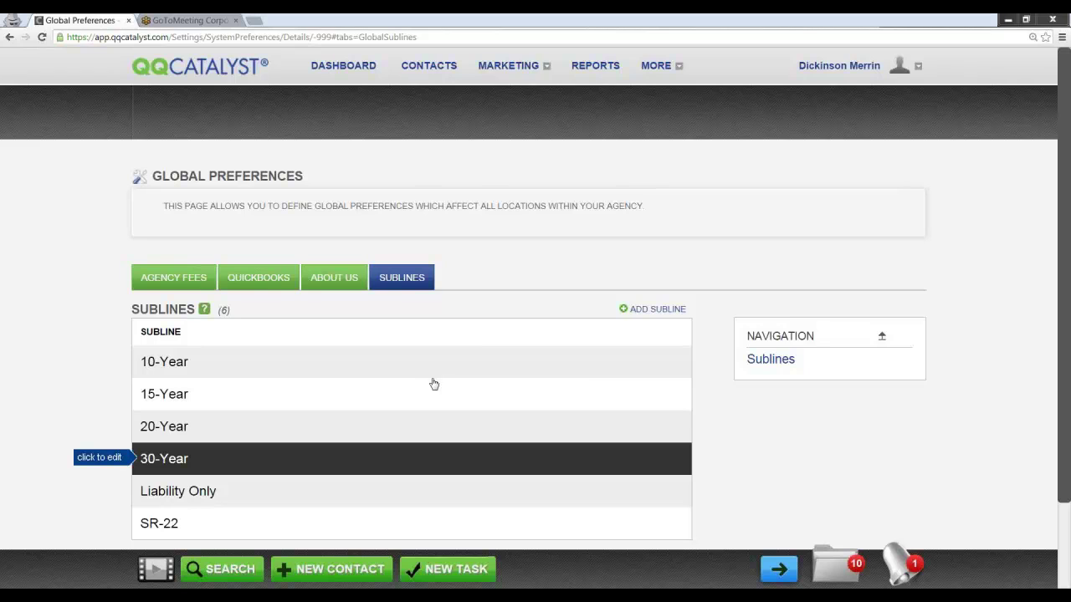
Step: Search the contacts for "family" and open the Commercial Auto policy of Family Fresh Supermarket
click(432, 67)
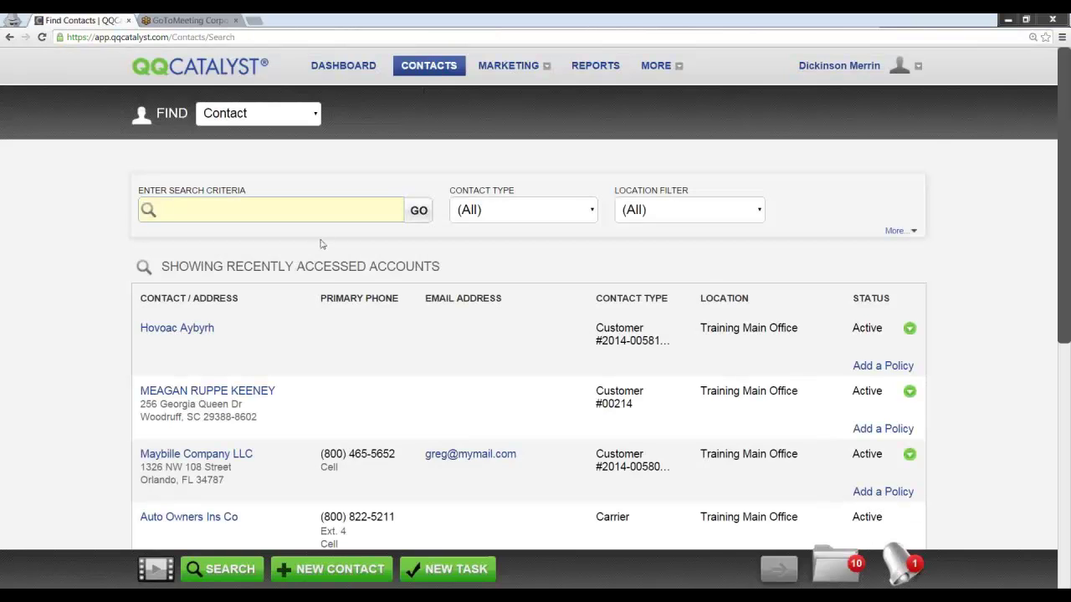
text(familyh)
key(BackSpace)
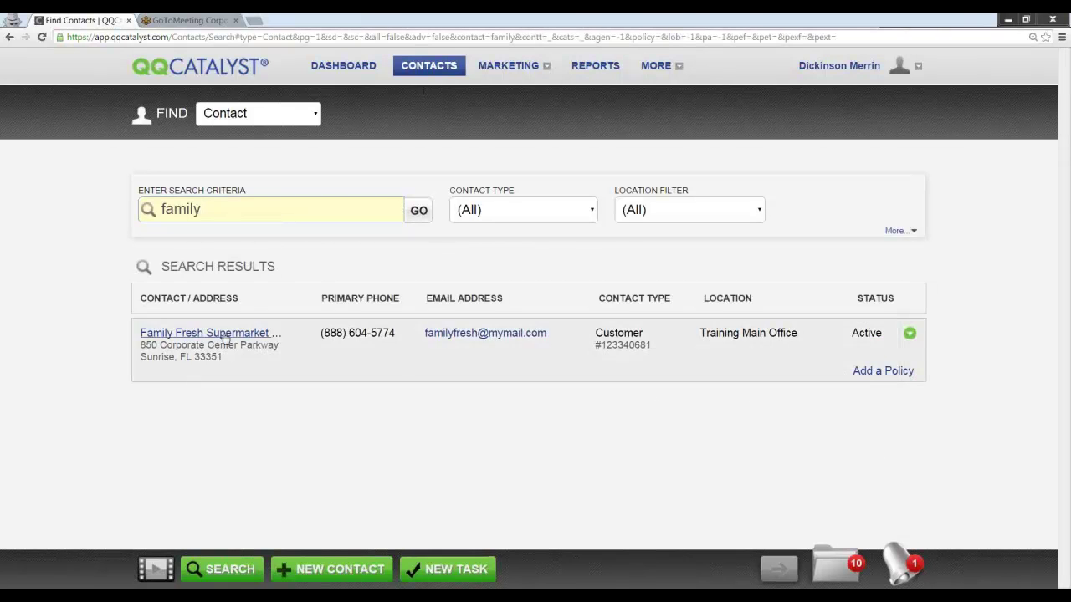
click(909, 334)
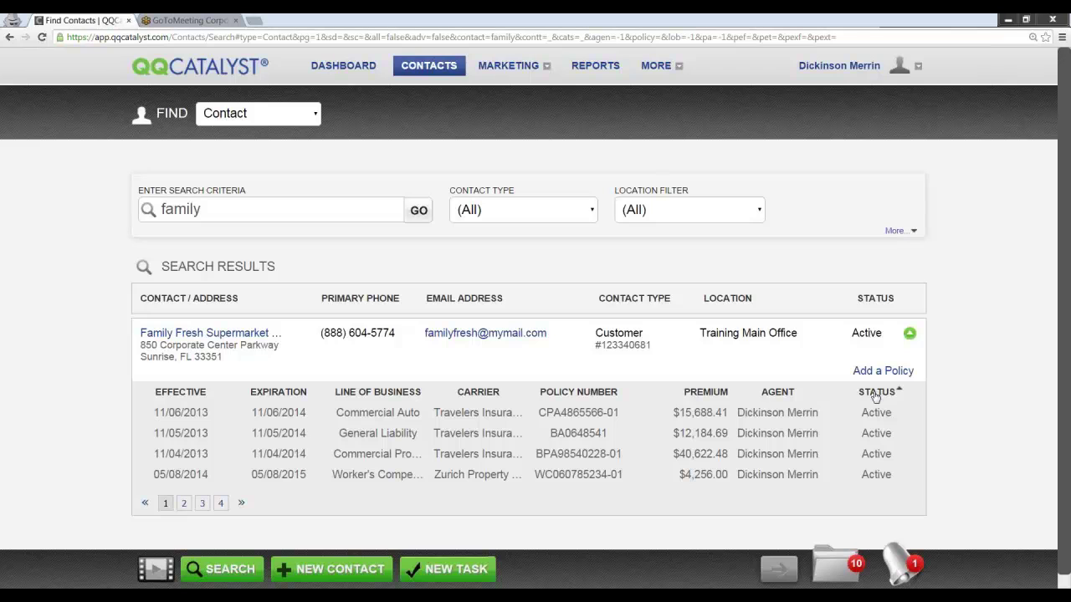
click(406, 412)
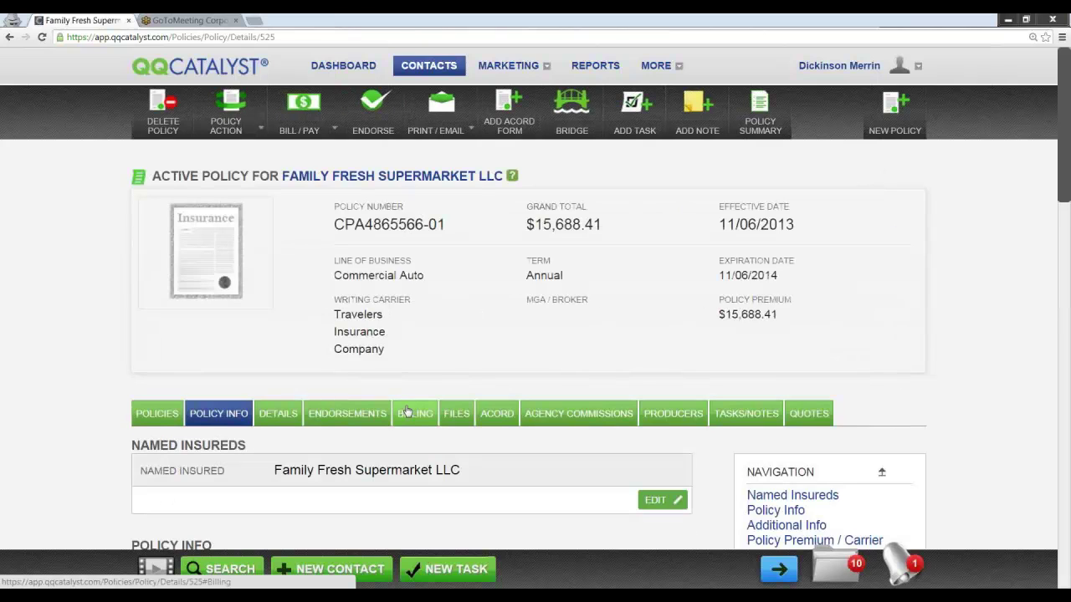
Step: Start editing the policy info and set the subline to Liability Only
scroll(419, 393, down, 3)
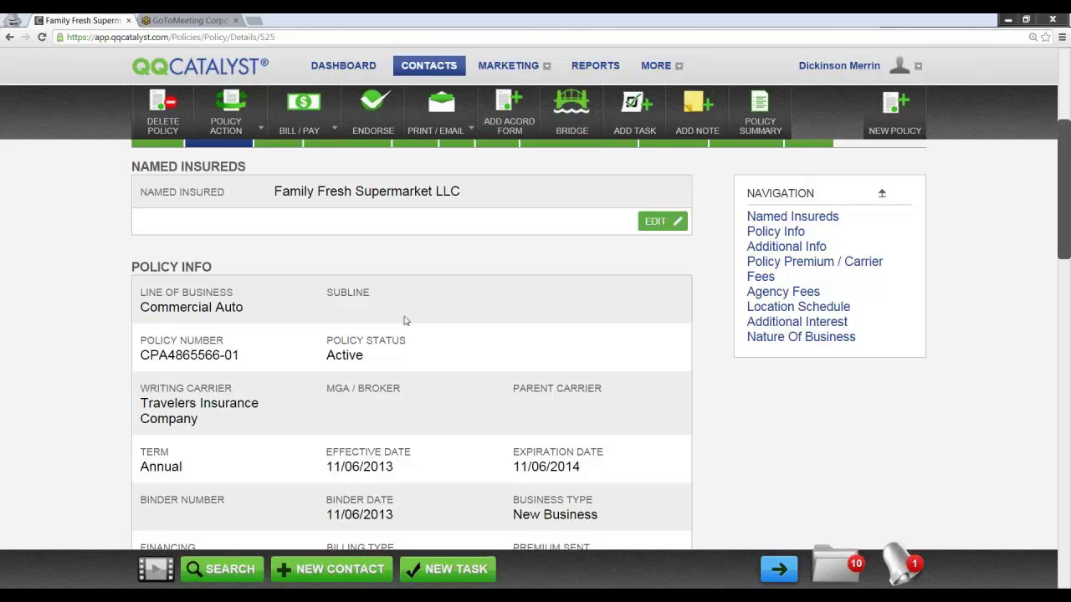
scroll(406, 320, down, 1)
click(667, 532)
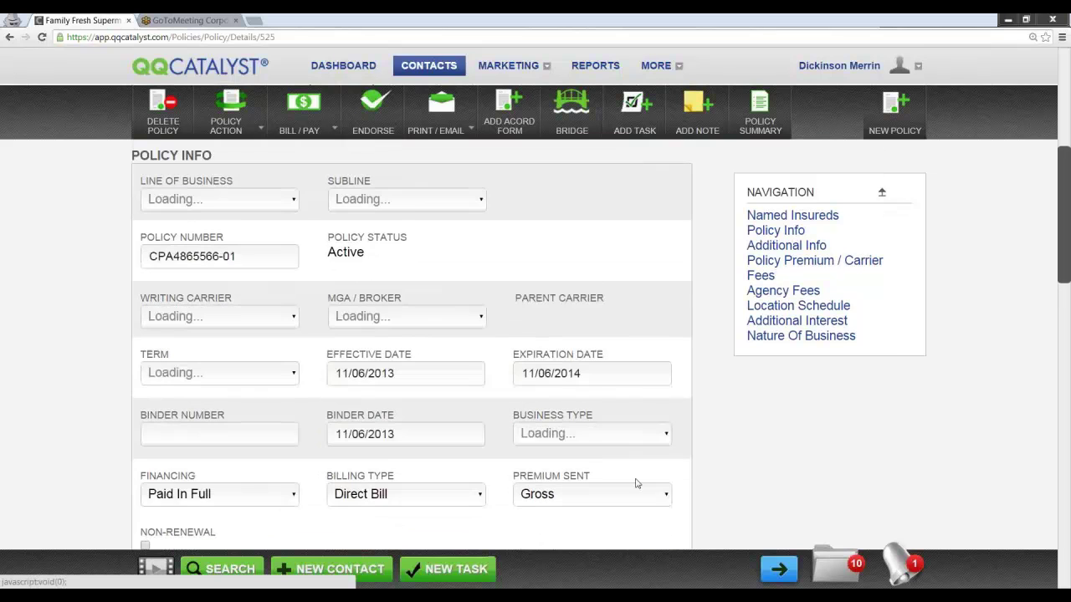
click(427, 202)
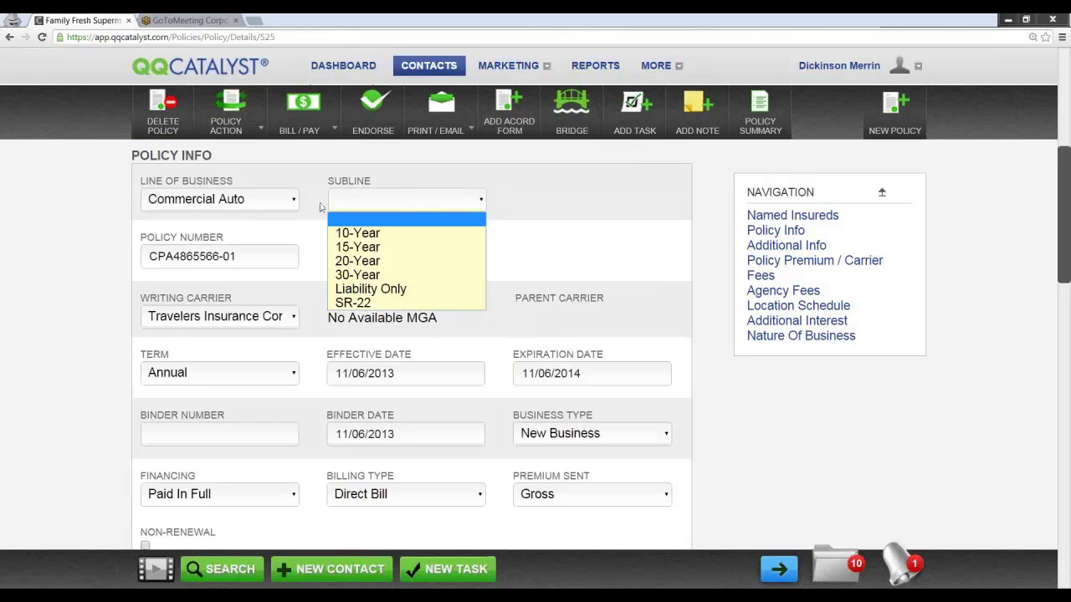
click(394, 289)
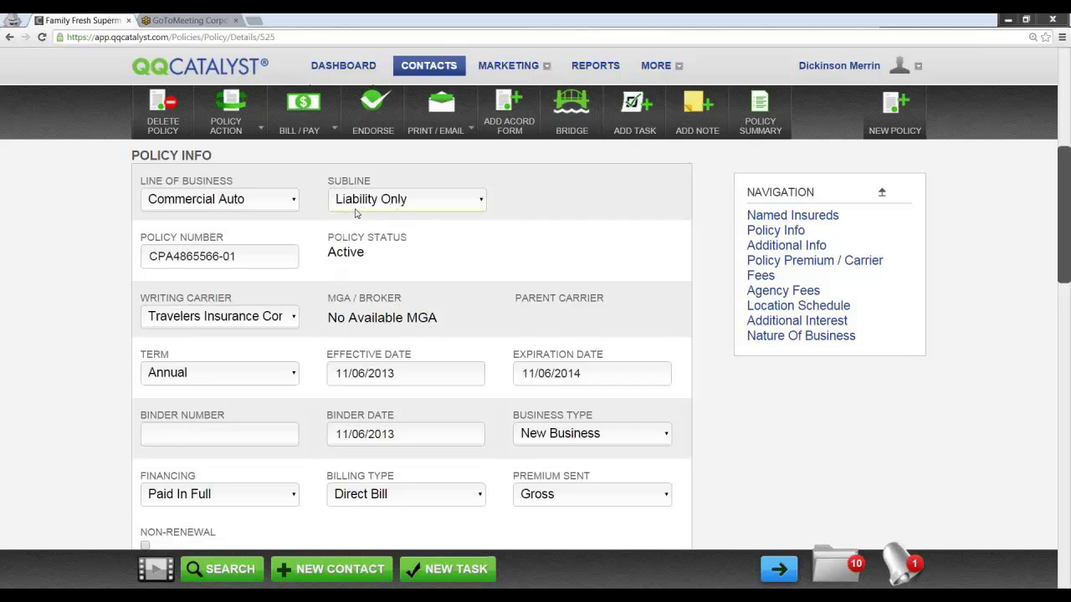
click(401, 202)
click(540, 240)
Step: Set the policy's financing to 3rd Party Financed with Surplus Lines Finance Company as the finance company
scroll(544, 237, down, 1)
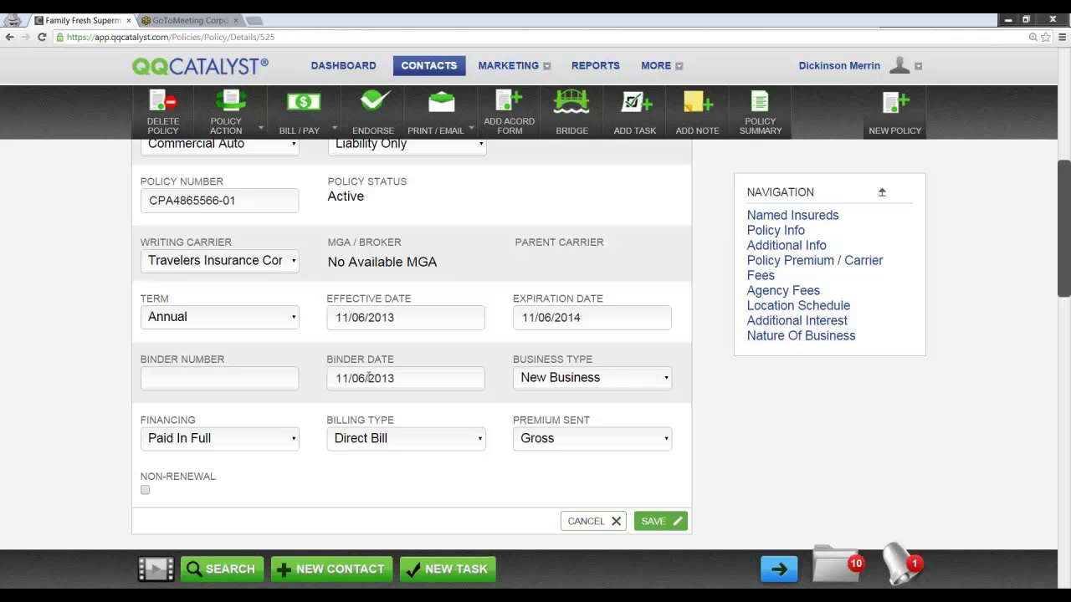
click(294, 442)
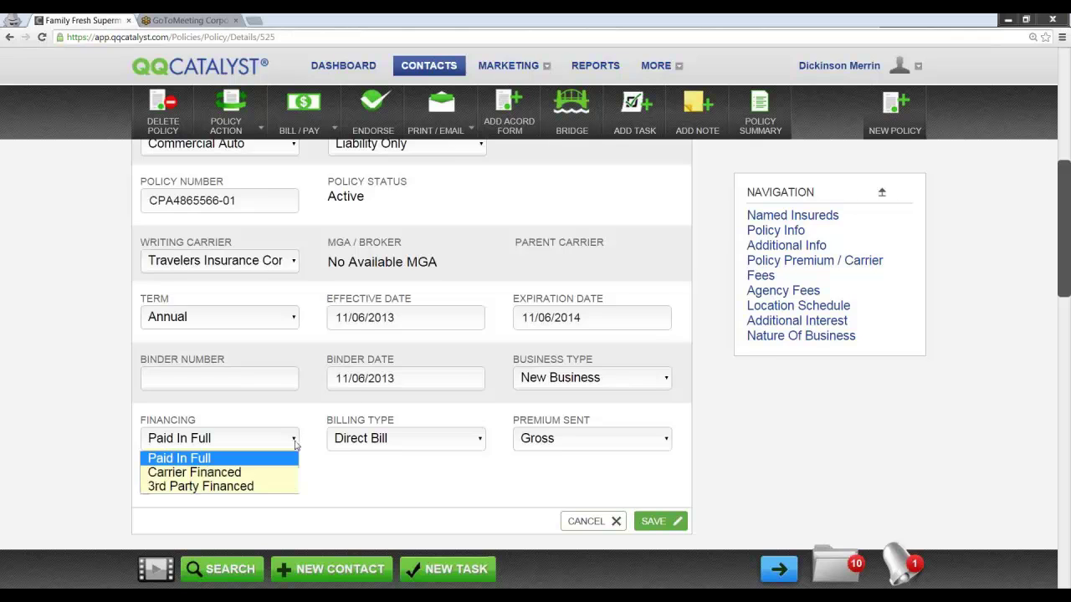
click(251, 487)
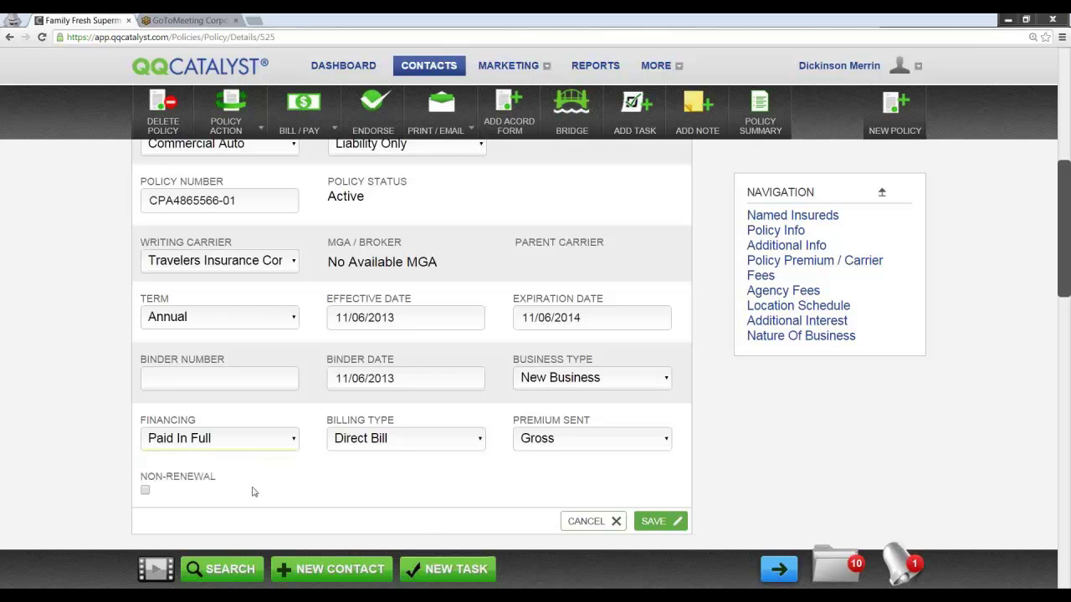
click(428, 441)
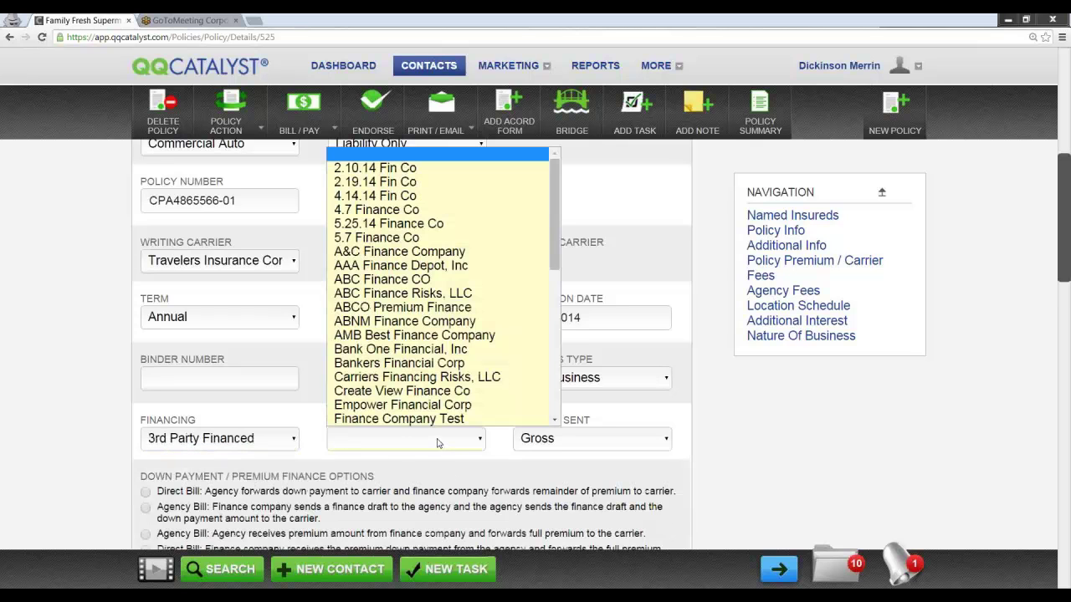
scroll(427, 343, down, 5)
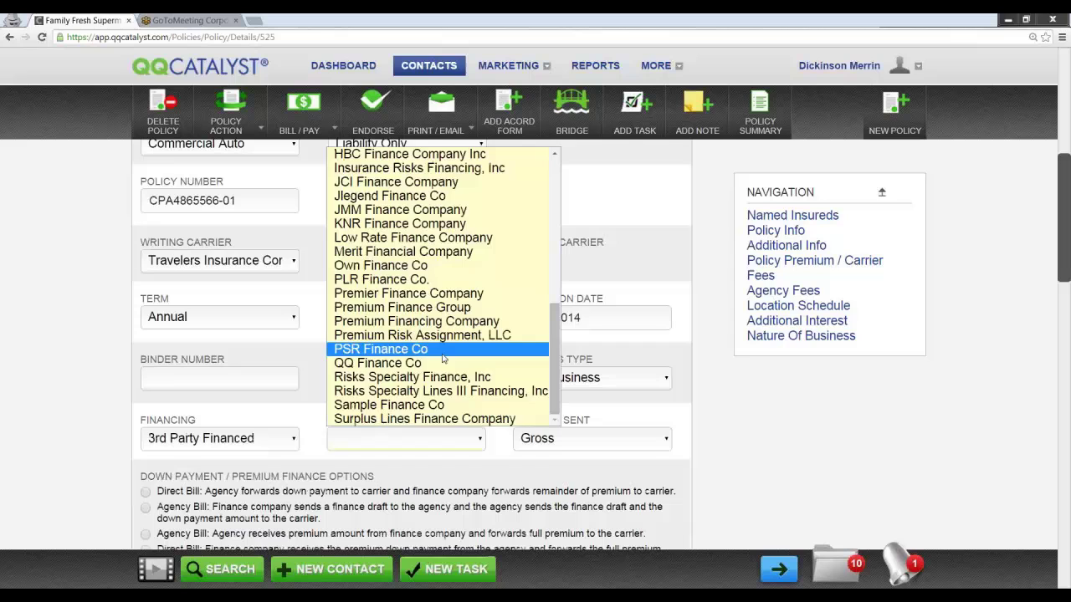
click(442, 418)
Step: Choose the Agency Bill option where the agency receives the premium from the finance company and forwards it in full, and discard the policy info edits
scroll(161, 418, down, 2)
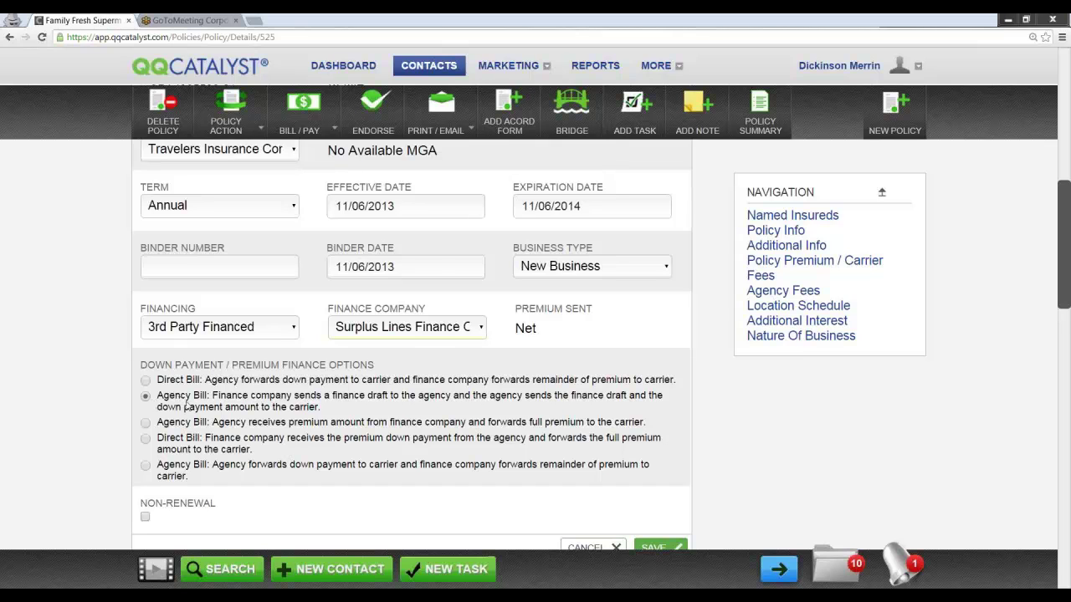
click(155, 424)
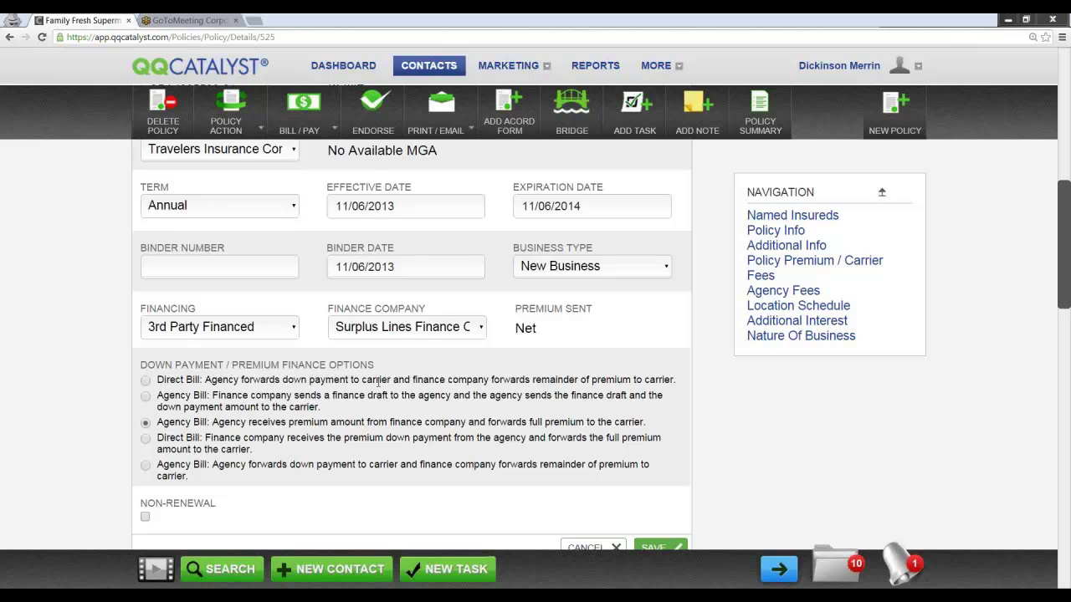
scroll(479, 393, down, 1)
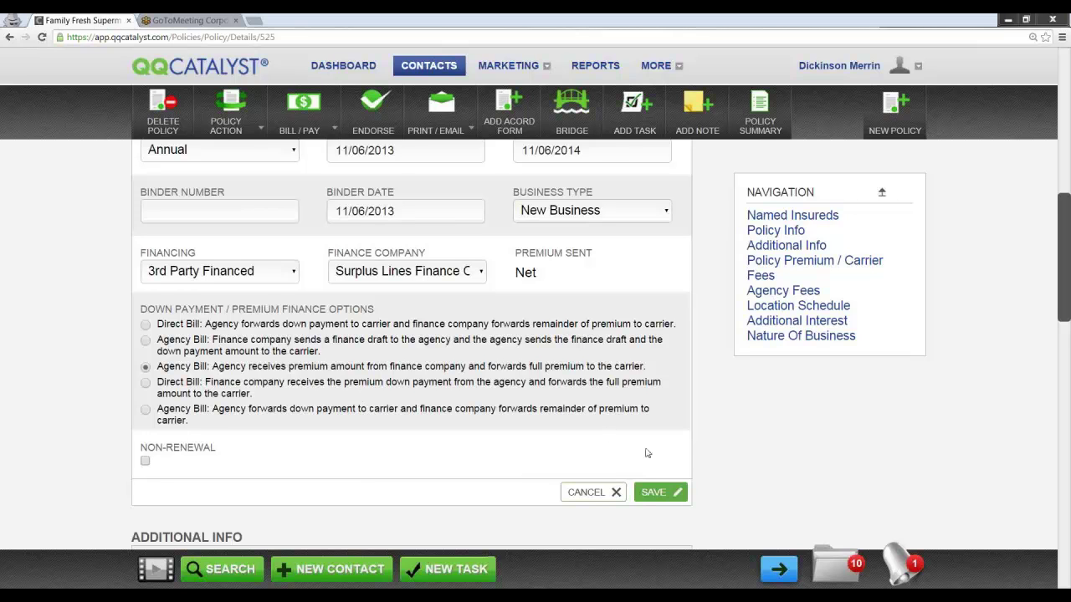
click(613, 492)
Step: Reset the policy's agency commissions, accepting the reset of producer commissions and commission billing entries
scroll(600, 492, up, 4)
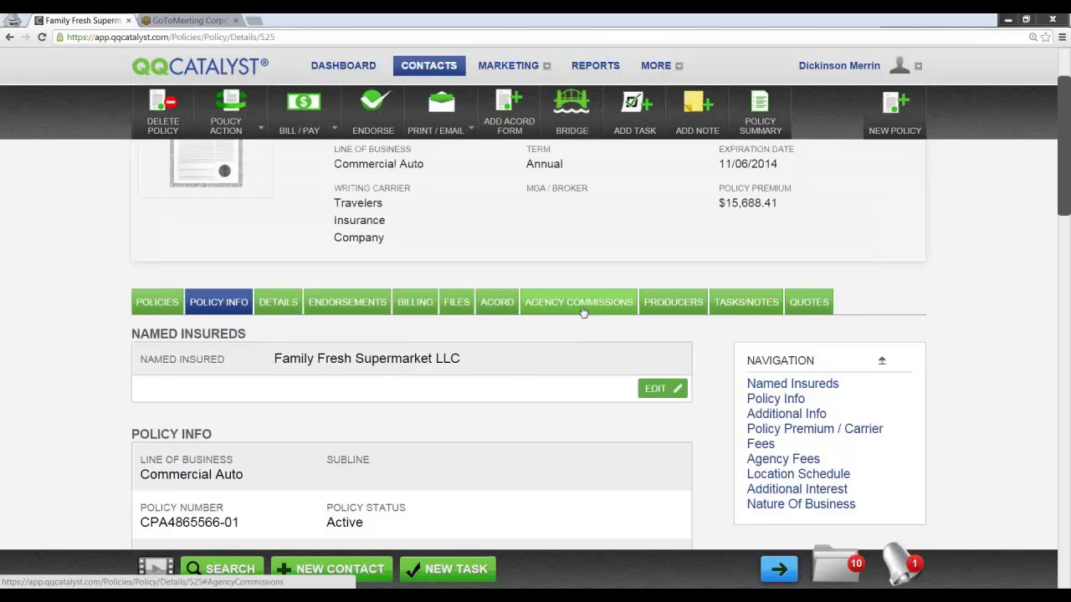
click(583, 312)
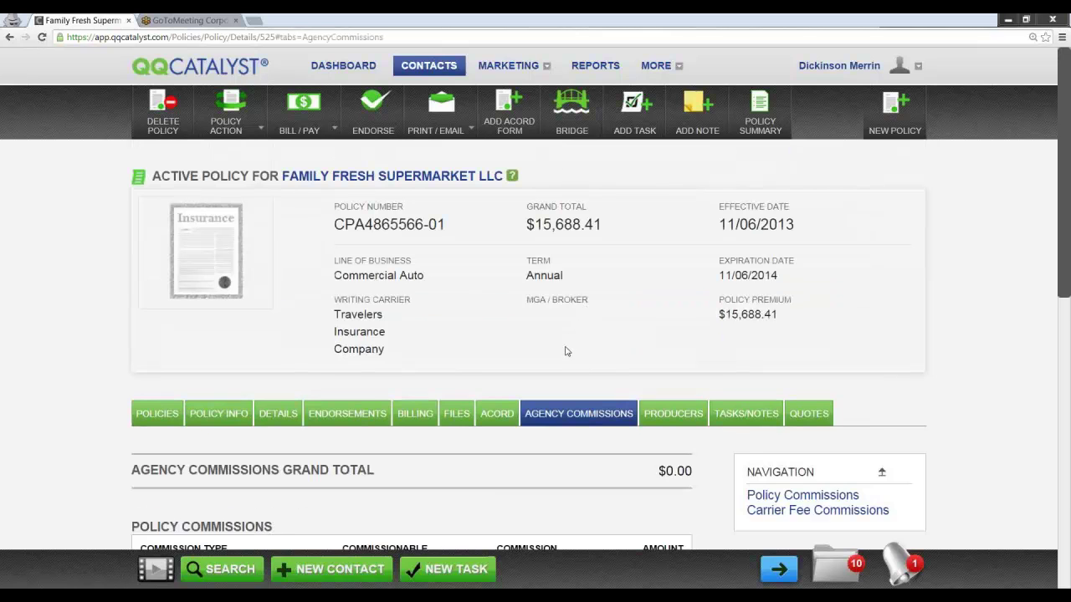
scroll(565, 352, down, 2)
scroll(565, 352, down, 1)
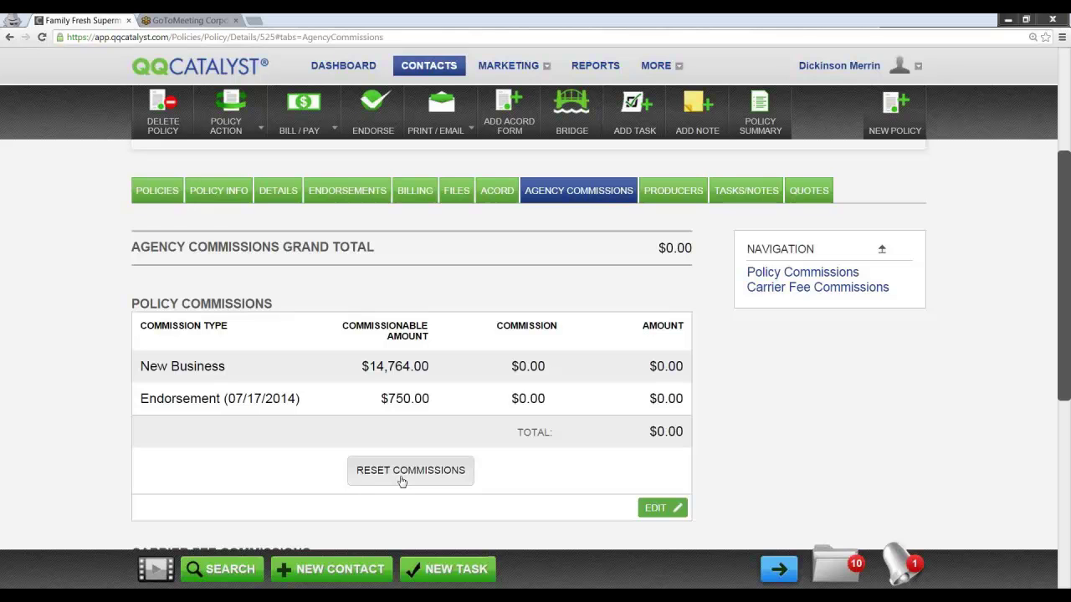
click(402, 480)
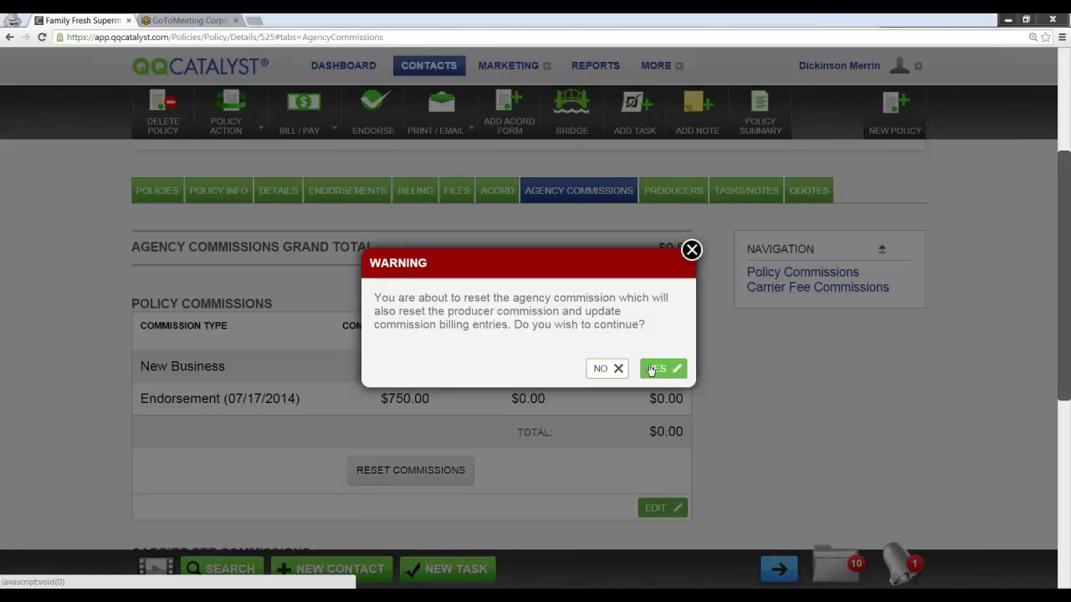
click(652, 370)
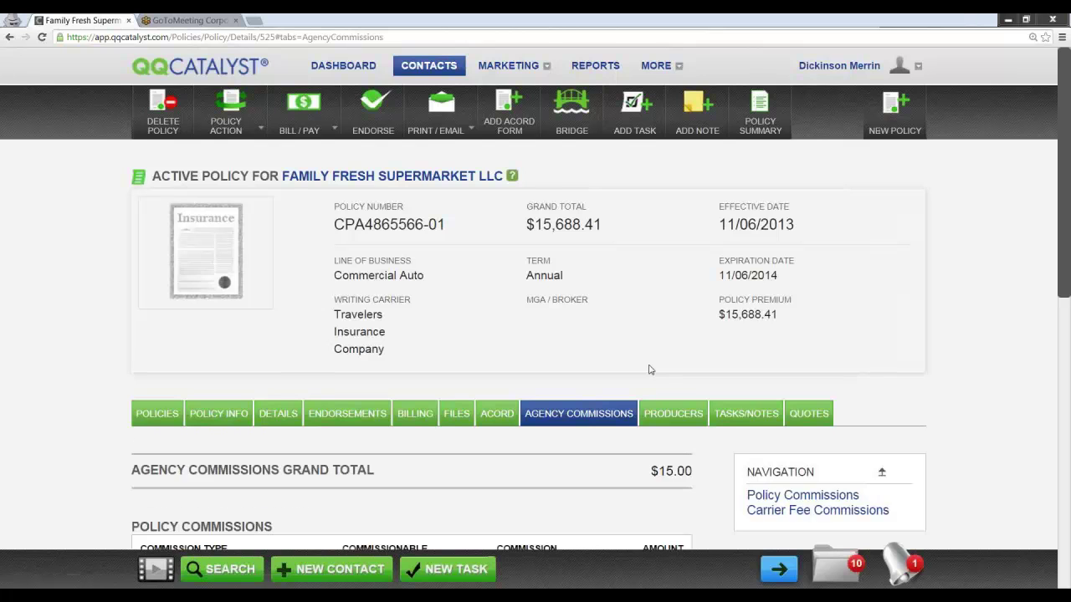
Step: Set the policy commission to 15% for both New Business and the 07/17/2014 endorsement, and save
scroll(538, 389, down, 5)
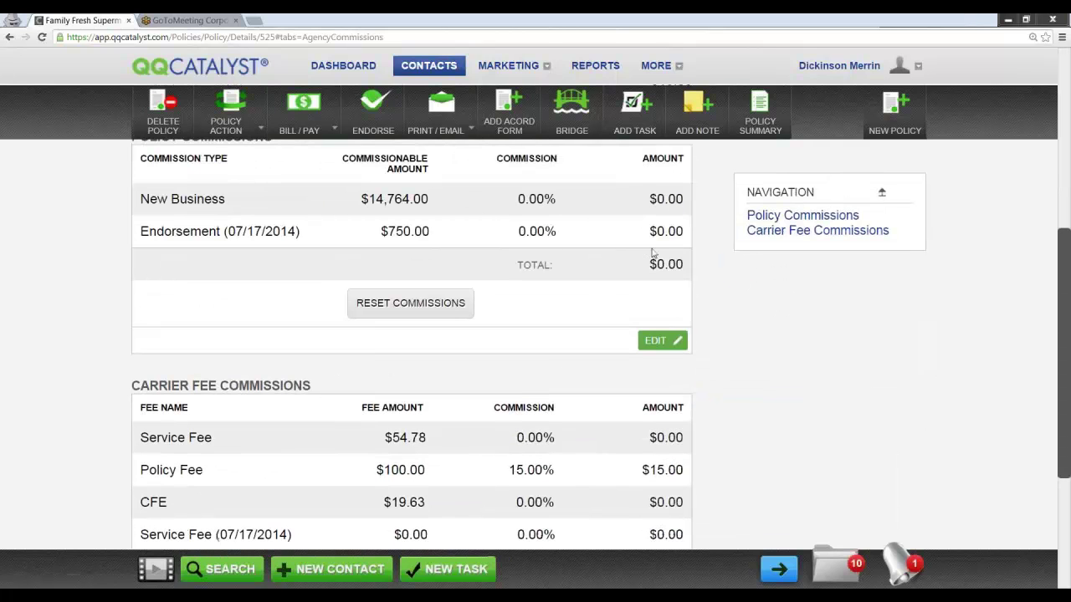
scroll(648, 259, up, 1)
scroll(565, 305, up, 2)
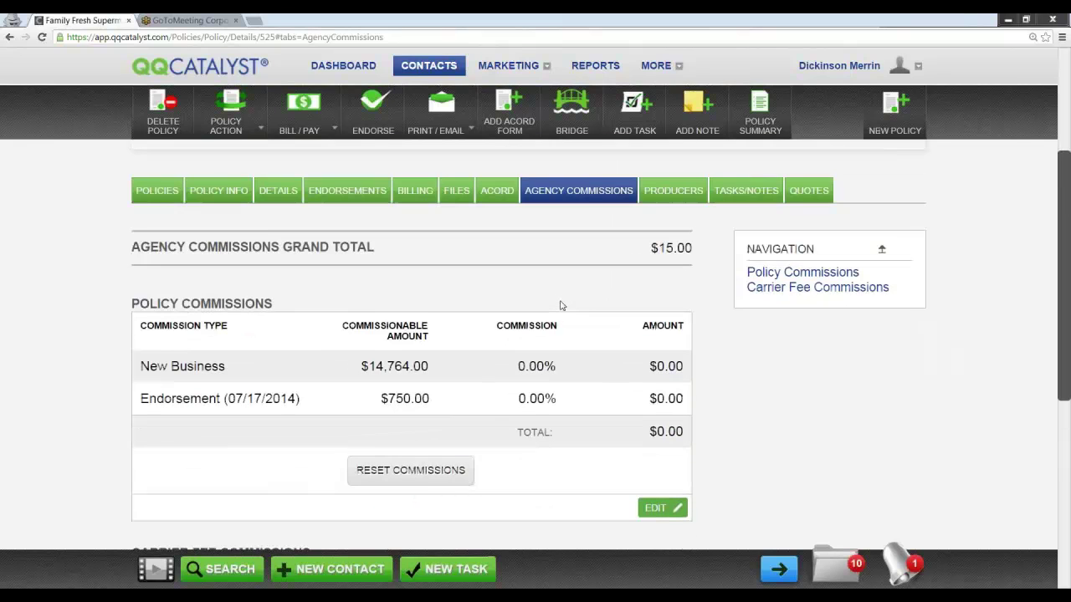
click(654, 508)
click(586, 351)
key(ctrl+a)
text(15)
key(Tab)
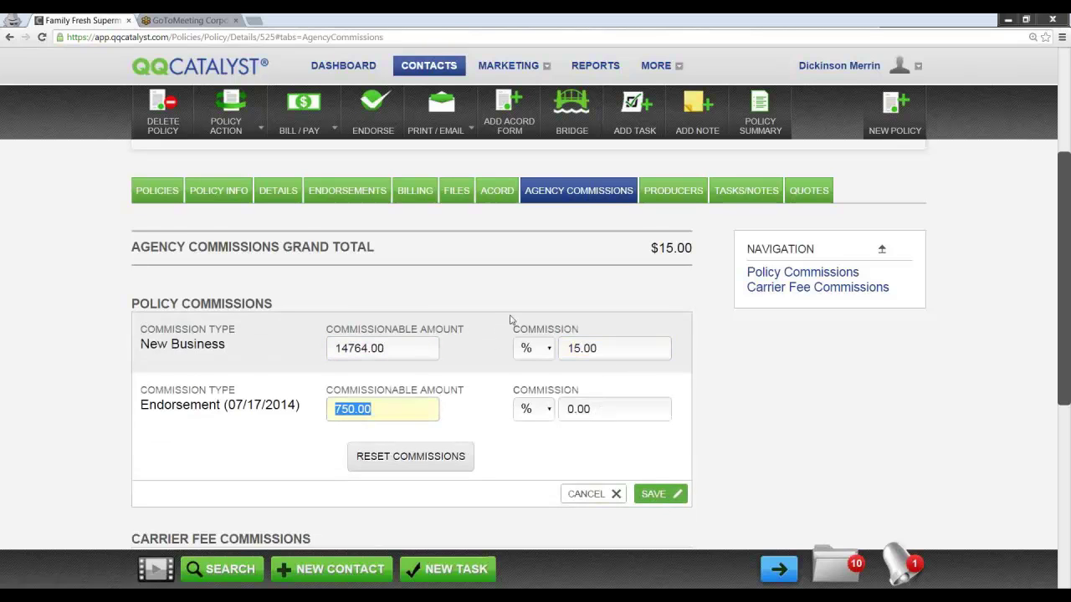
click(620, 408)
text(15)
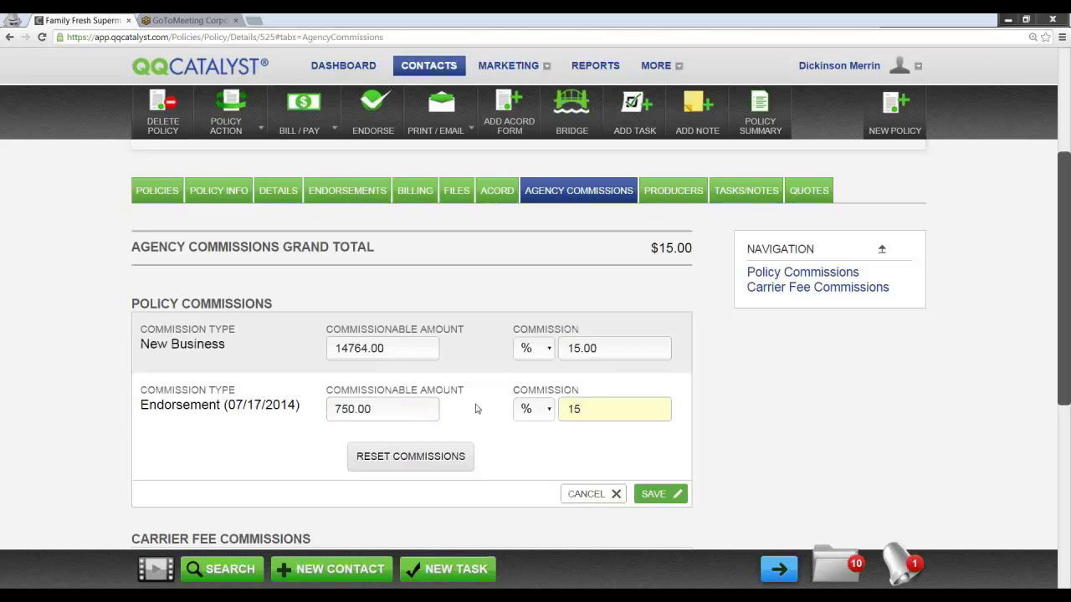
click(656, 494)
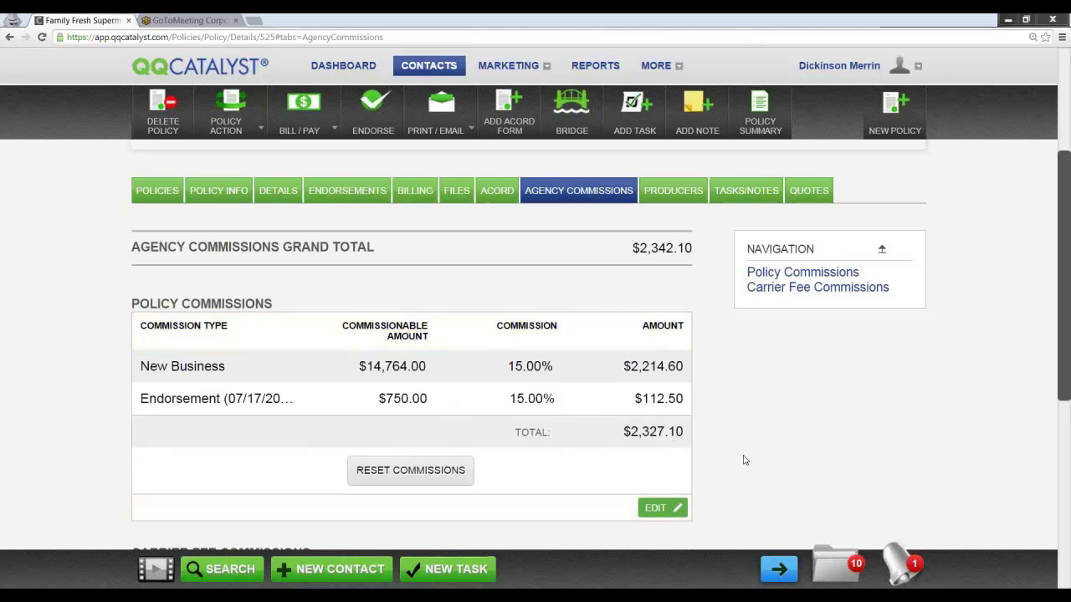
Step: Review the policy's producers and their producer commissions
click(678, 198)
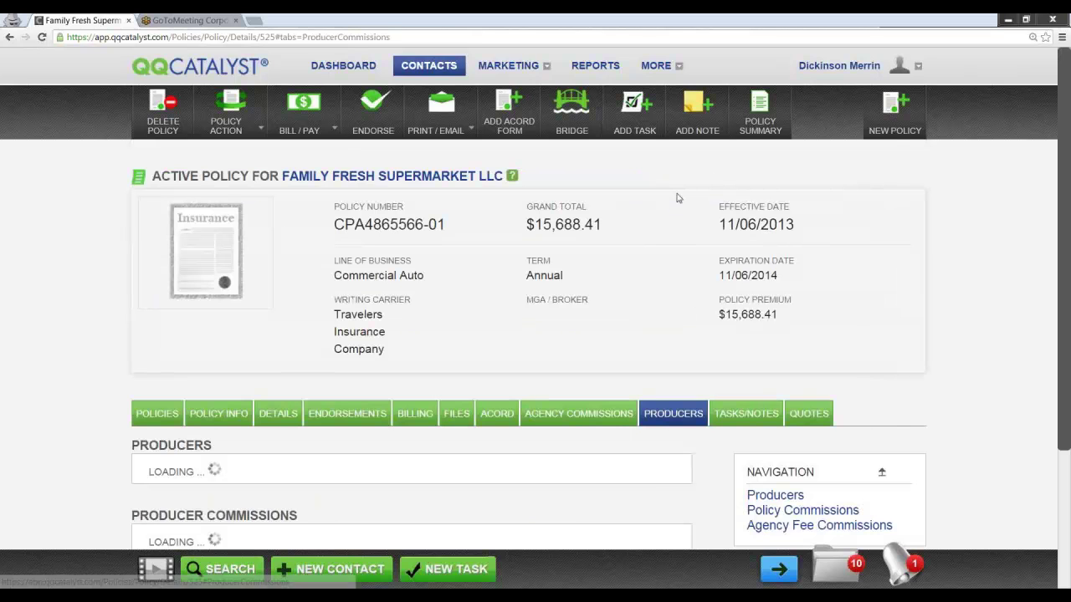
scroll(655, 315, down, 2)
scroll(684, 375, down, 1)
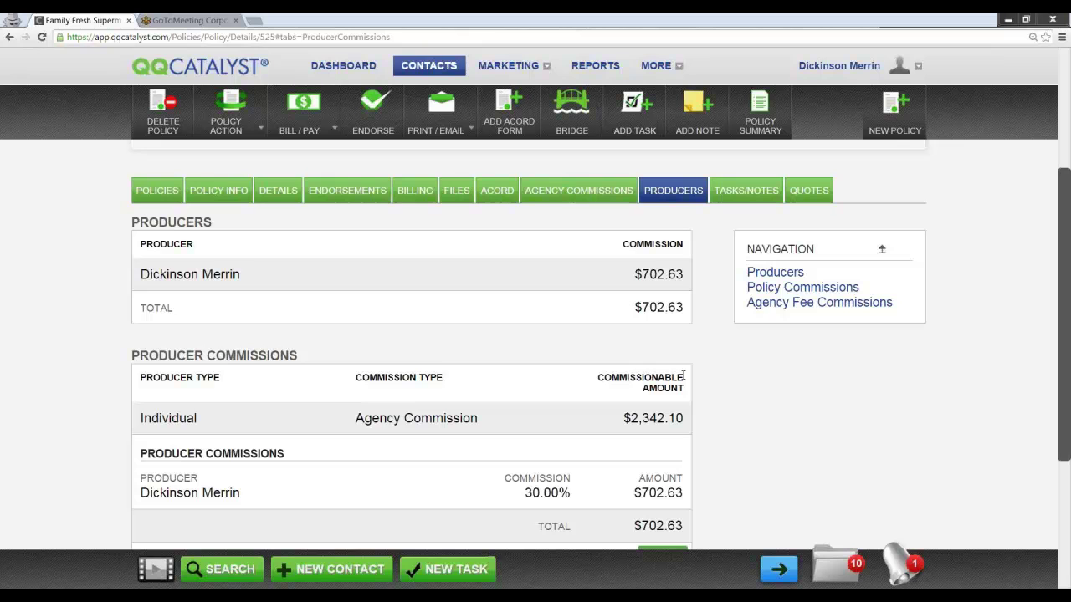
Step: Add two more producers to the policy's Additional Info and save
click(230, 189)
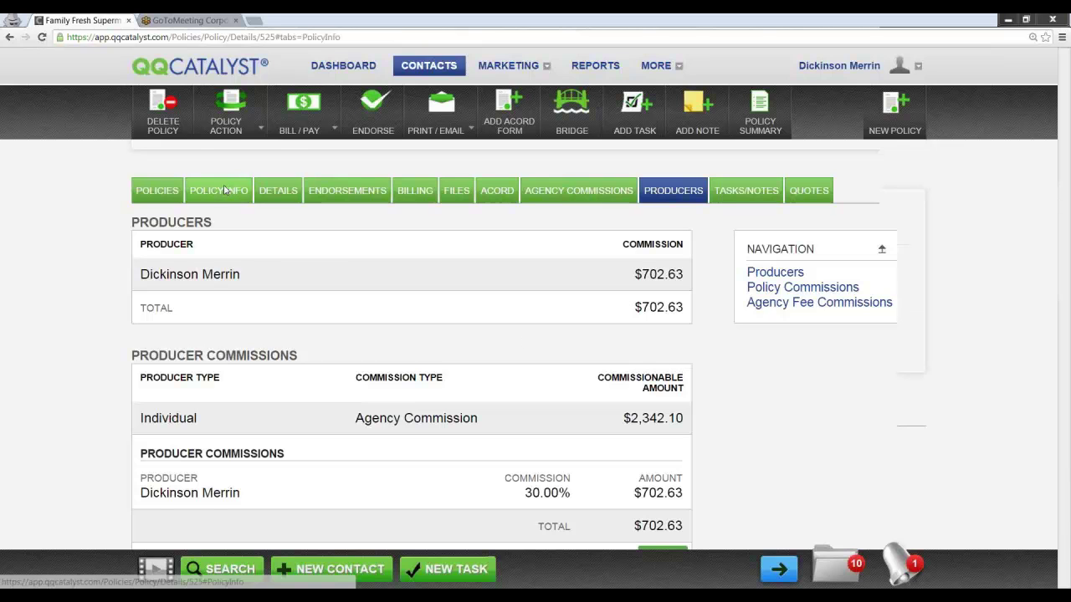
scroll(276, 268, down, 4)
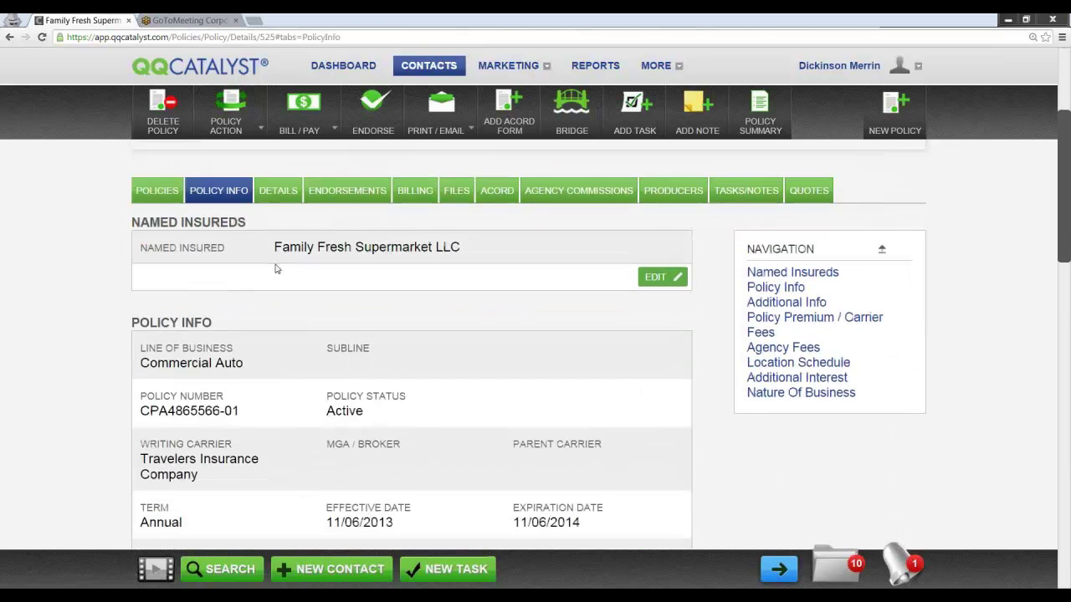
scroll(282, 272, down, 5)
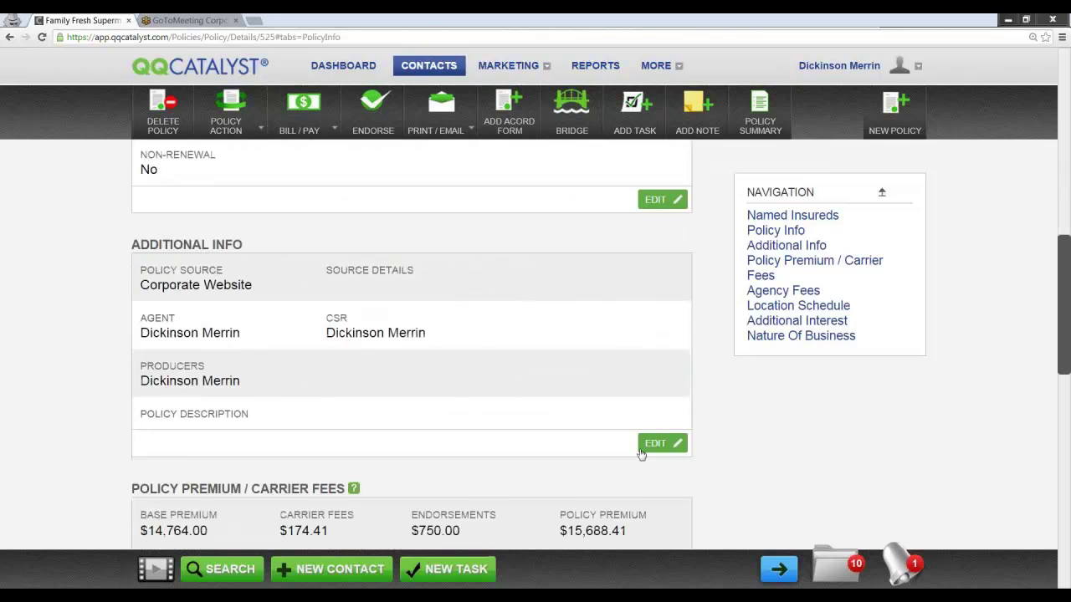
click(656, 443)
click(275, 407)
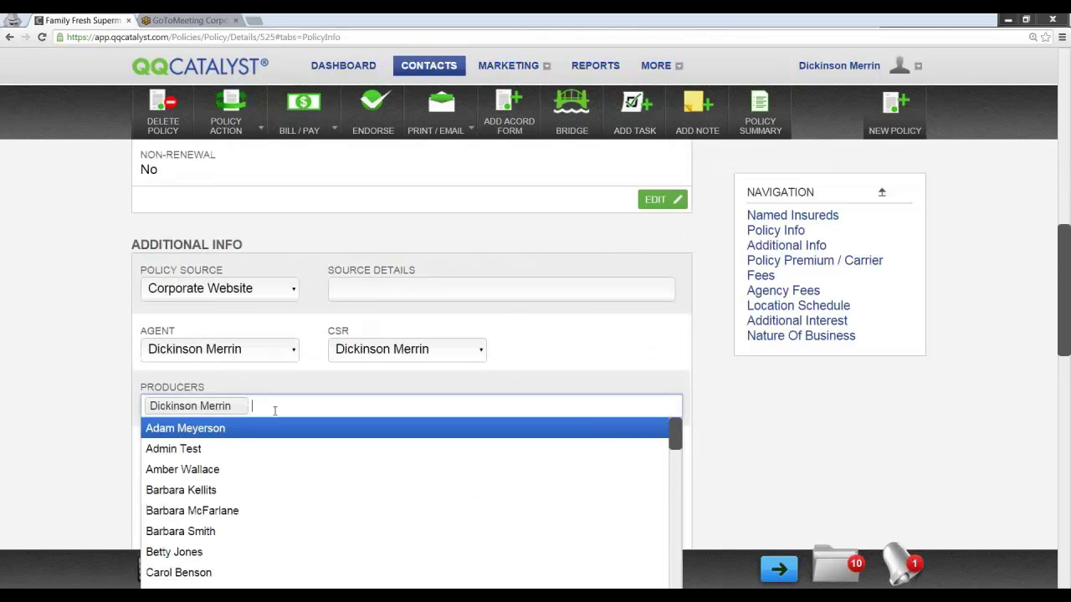
scroll(278, 519, down, 5)
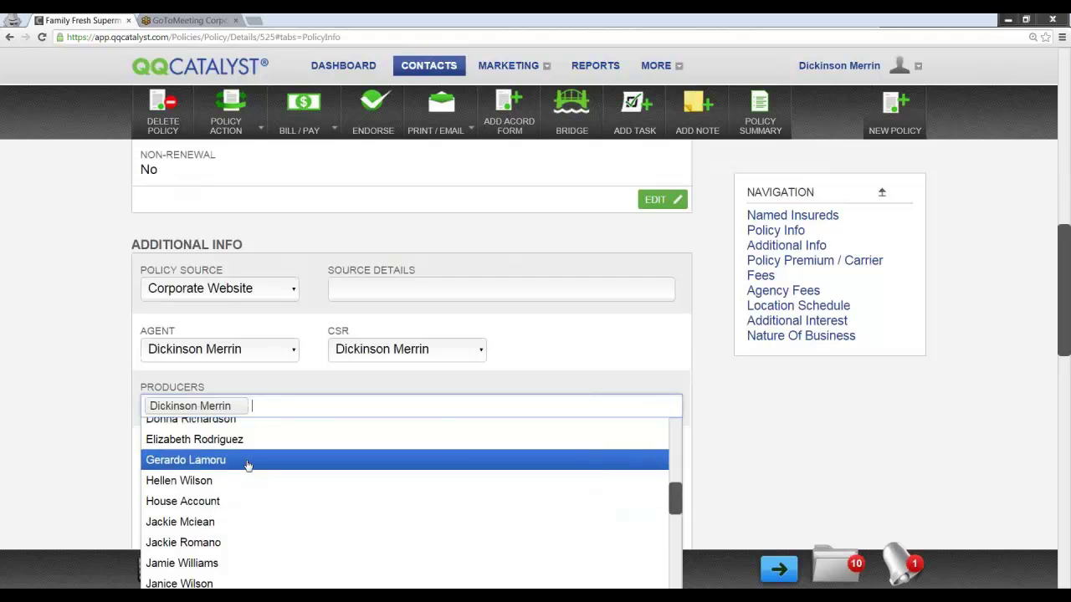
click(261, 449)
click(427, 408)
scroll(360, 498, down, 4)
scroll(359, 499, down, 5)
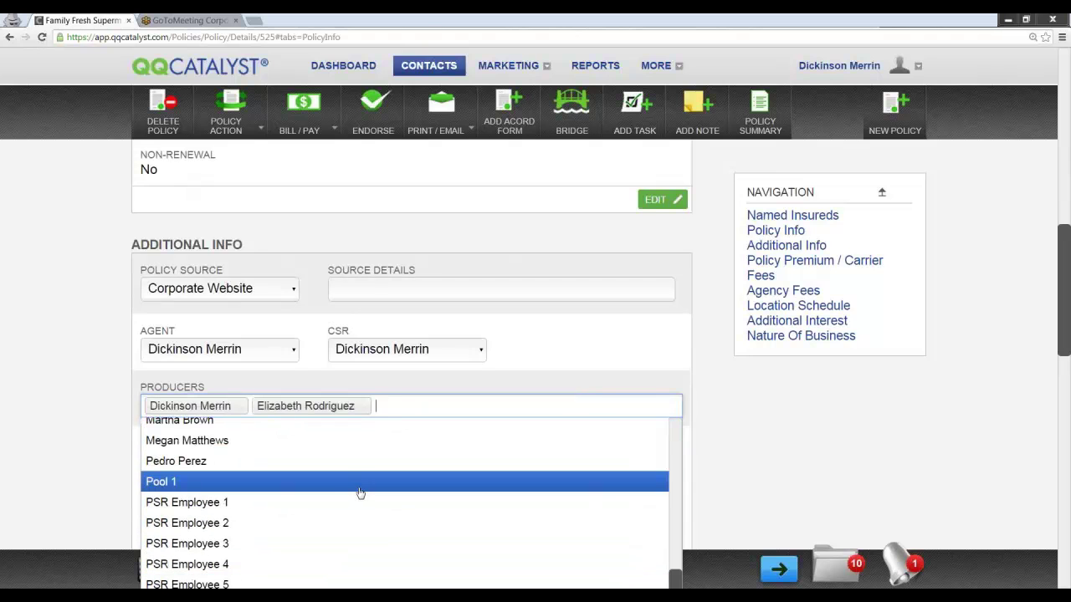
click(328, 462)
scroll(559, 497, down, 2)
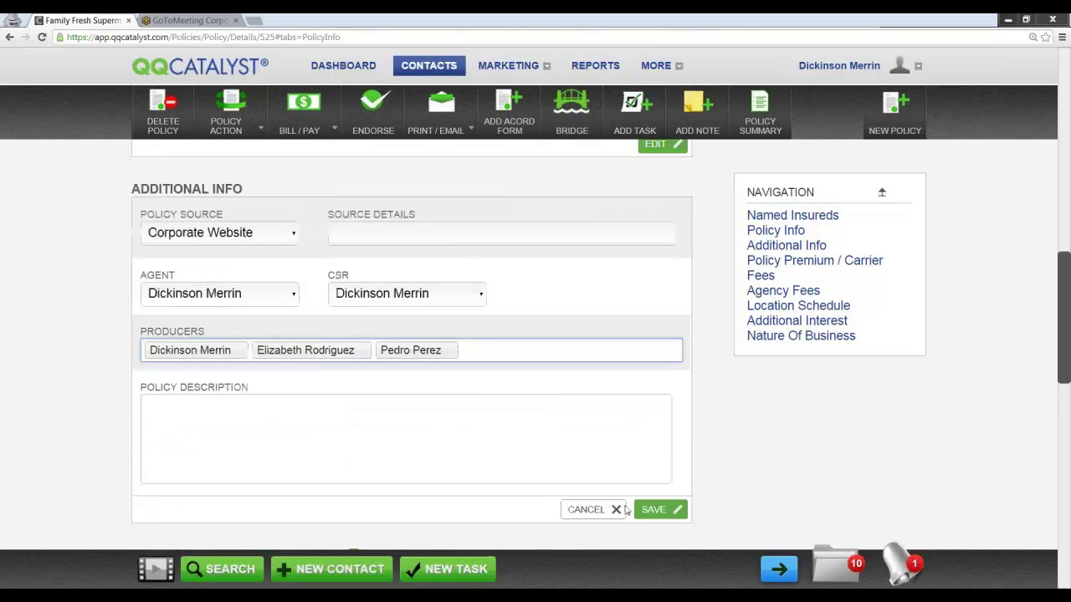
click(659, 398)
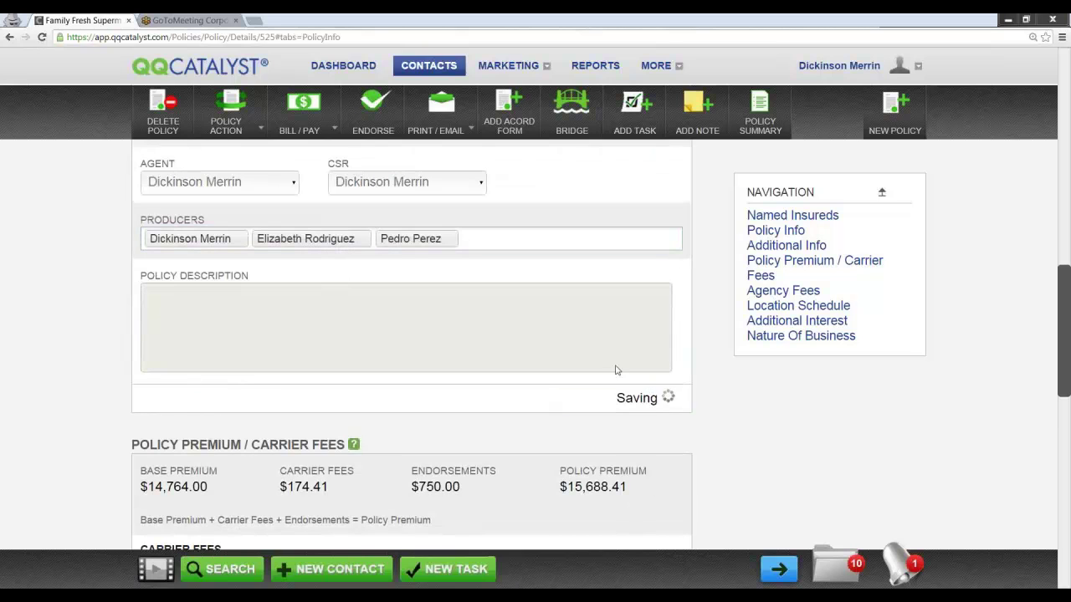
Step: Return to the policy's producers and start editing the producer commissions
scroll(526, 355, up, 10)
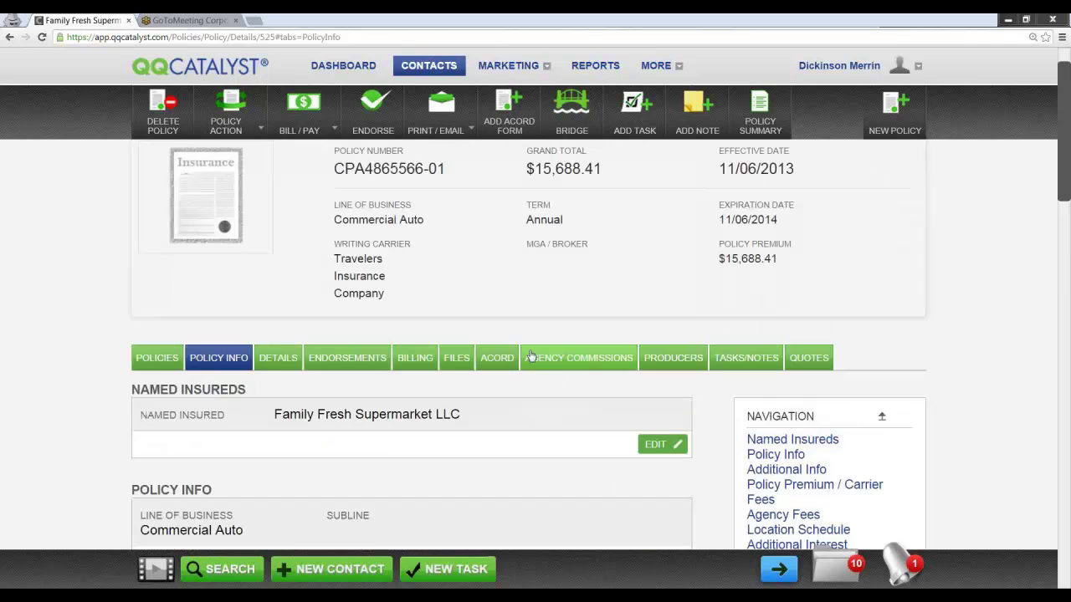
click(654, 359)
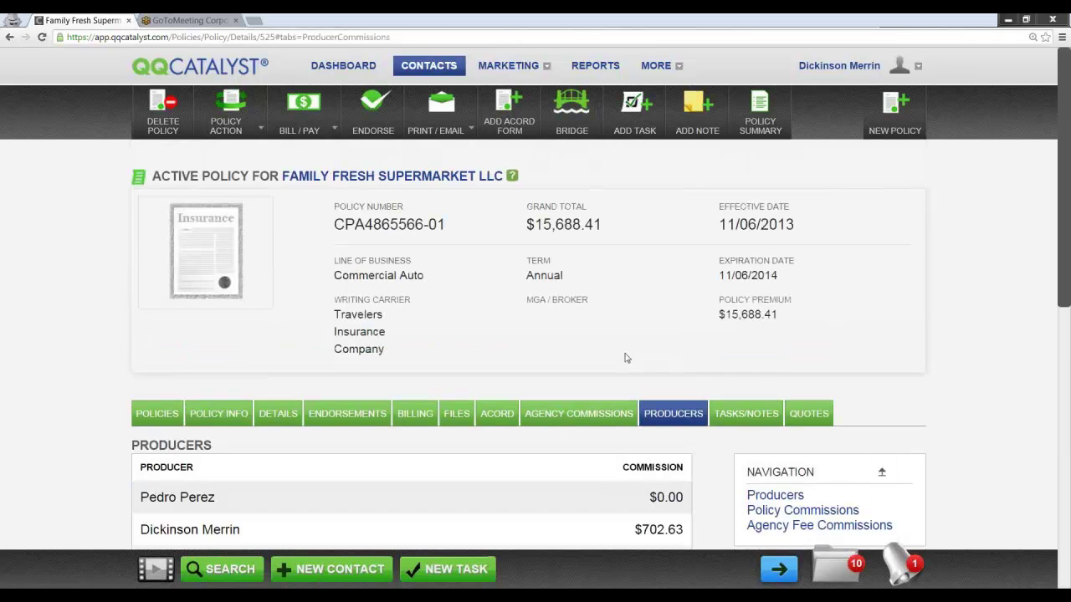
scroll(615, 383, down, 3)
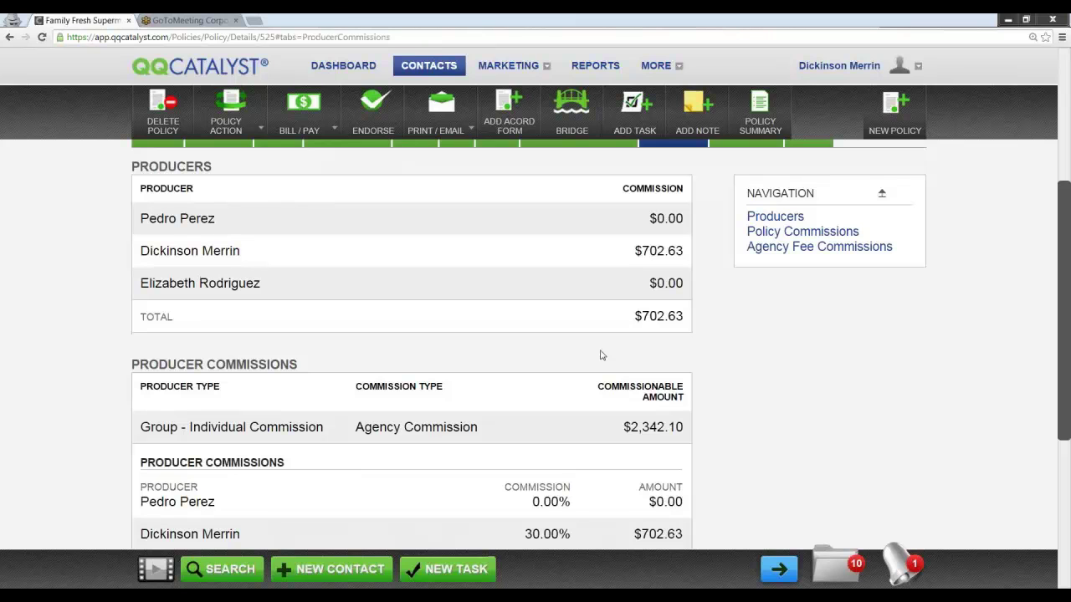
scroll(600, 356, down, 2)
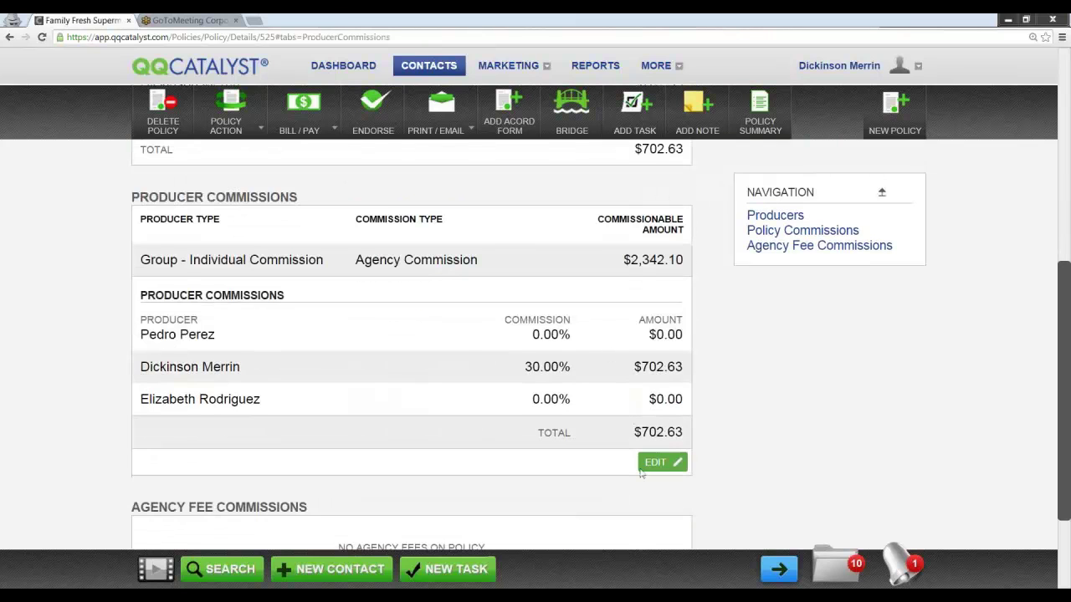
click(669, 462)
Step: With Group - Individual Commission as the producer type, set the first listed producer's commission to 20% and the third's to 50%
click(290, 244)
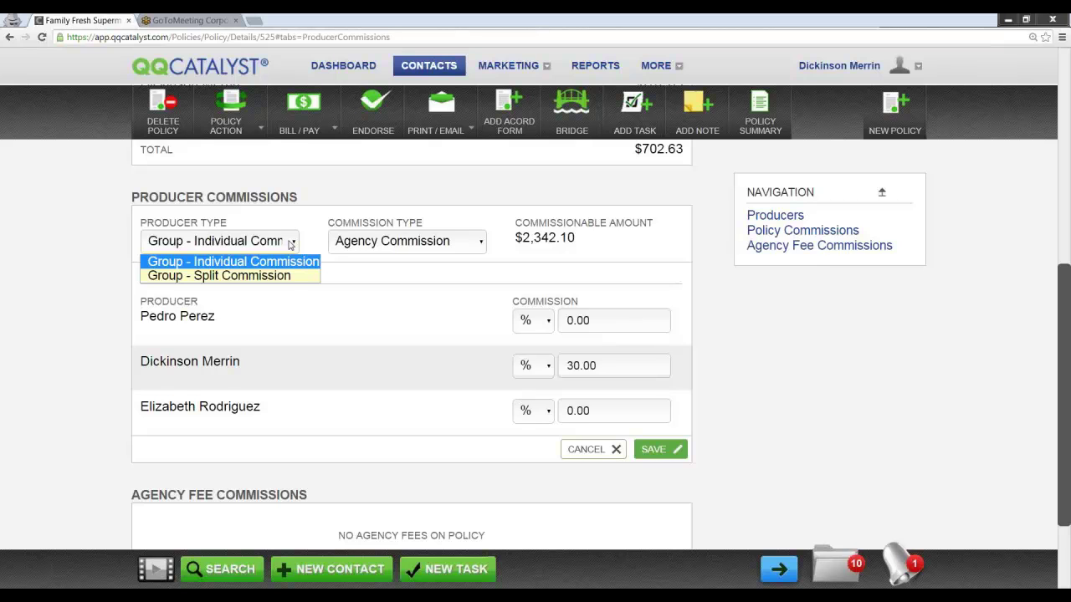
scroll(291, 244, up, 1)
scroll(292, 246, up, 2)
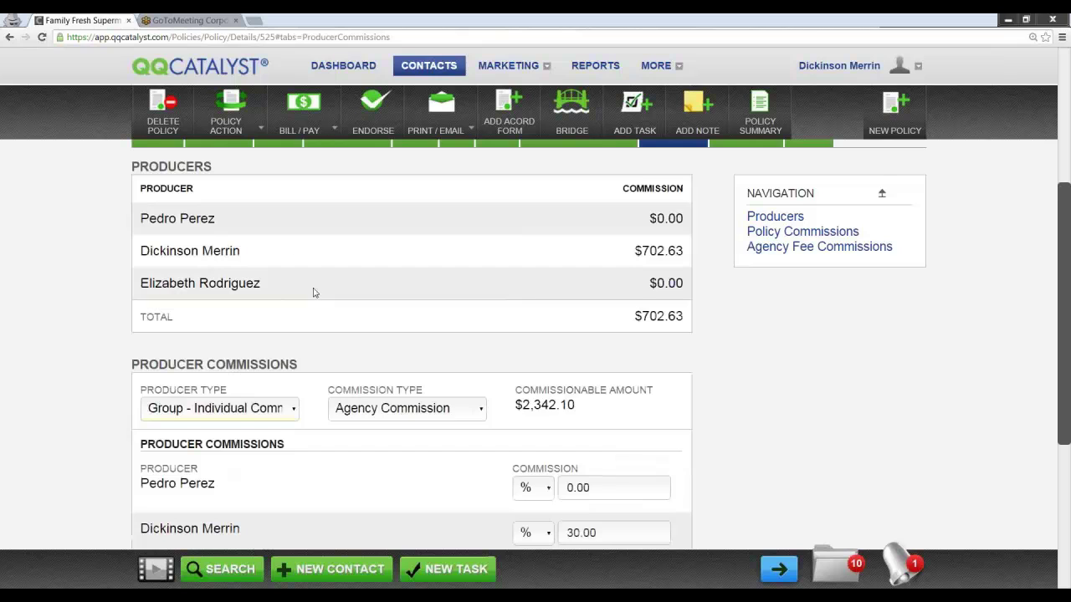
scroll(325, 360, down, 1)
drag(620, 436, 497, 447)
text(20)
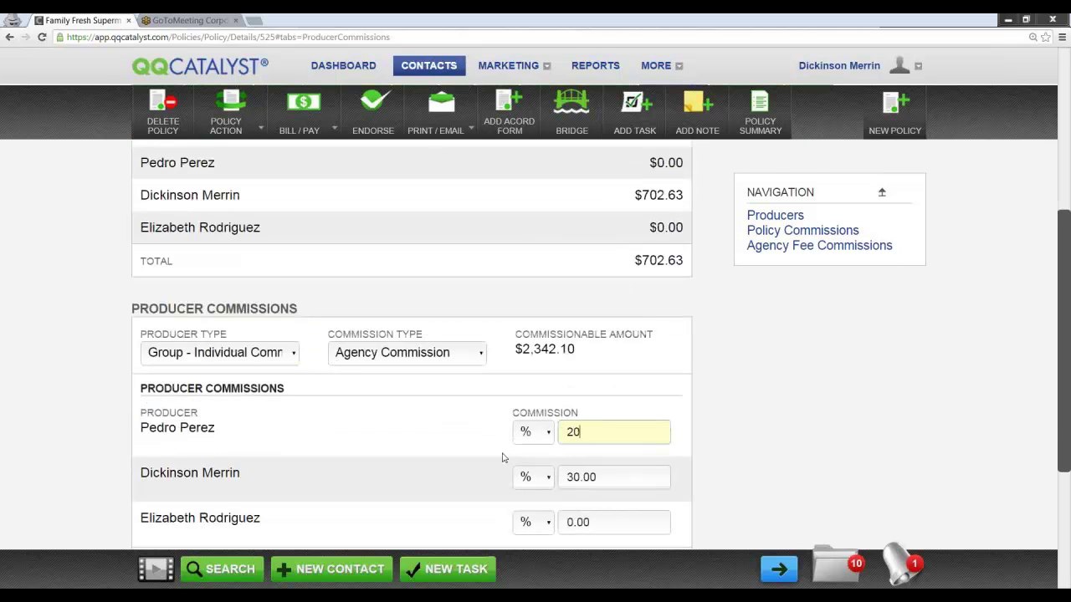
click(619, 476)
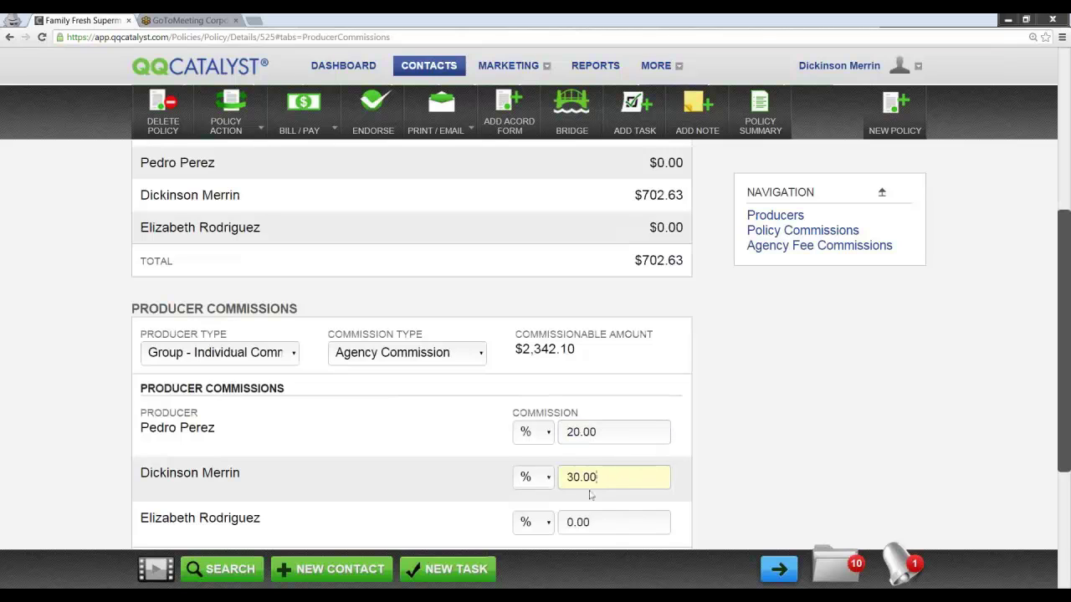
drag(605, 519, 437, 509)
text(50)
key(Tab)
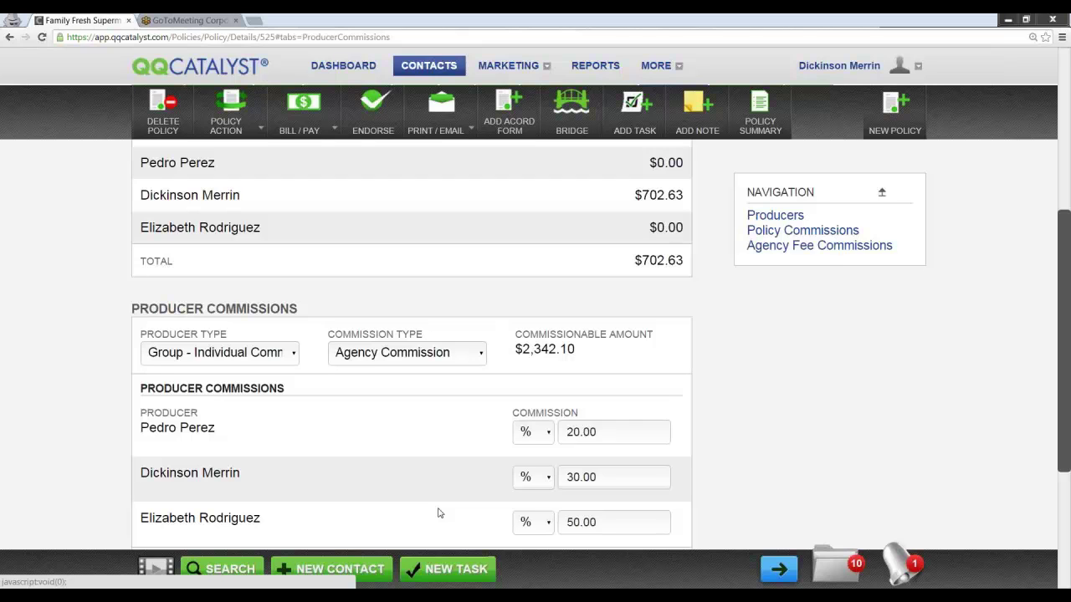
scroll(395, 443, down, 2)
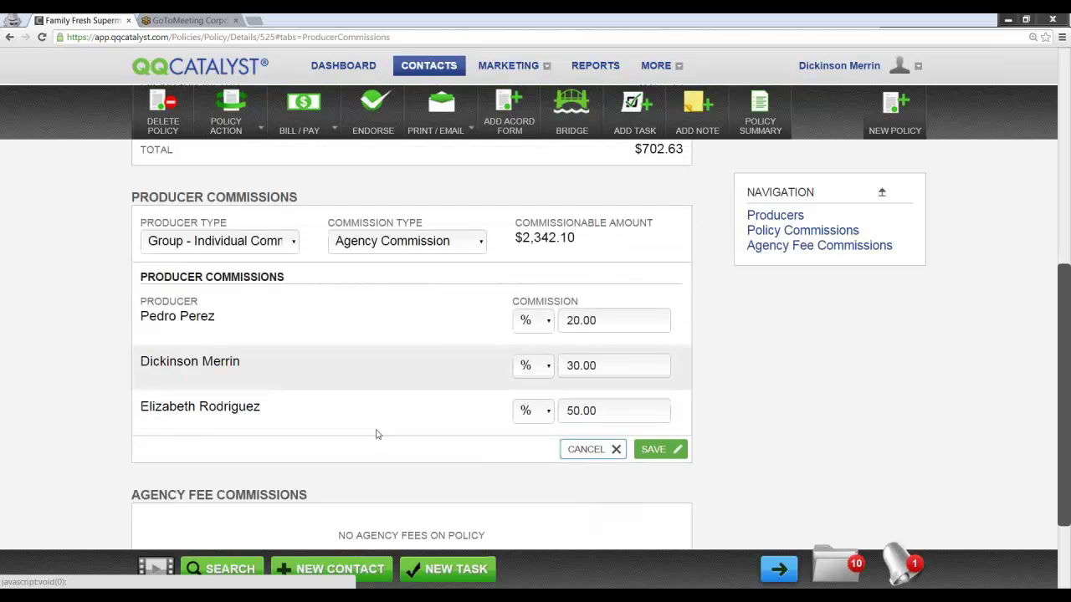
Step: Change the producer type to Group - Split Commission and set the commission amount split by producers to 50%
click(285, 244)
click(284, 276)
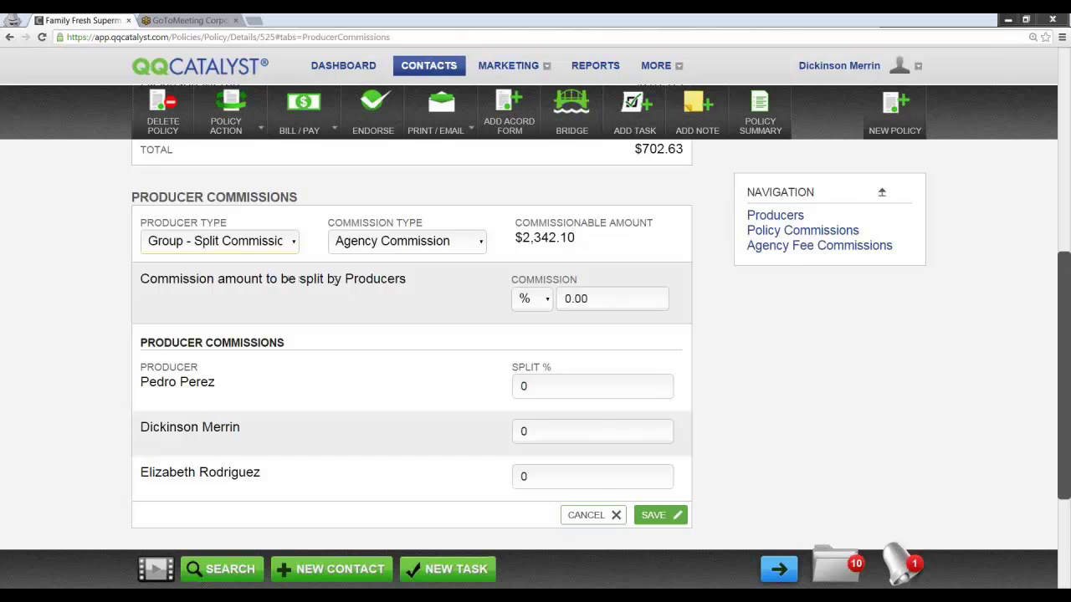
click(610, 299)
text(50)
key(Tab)
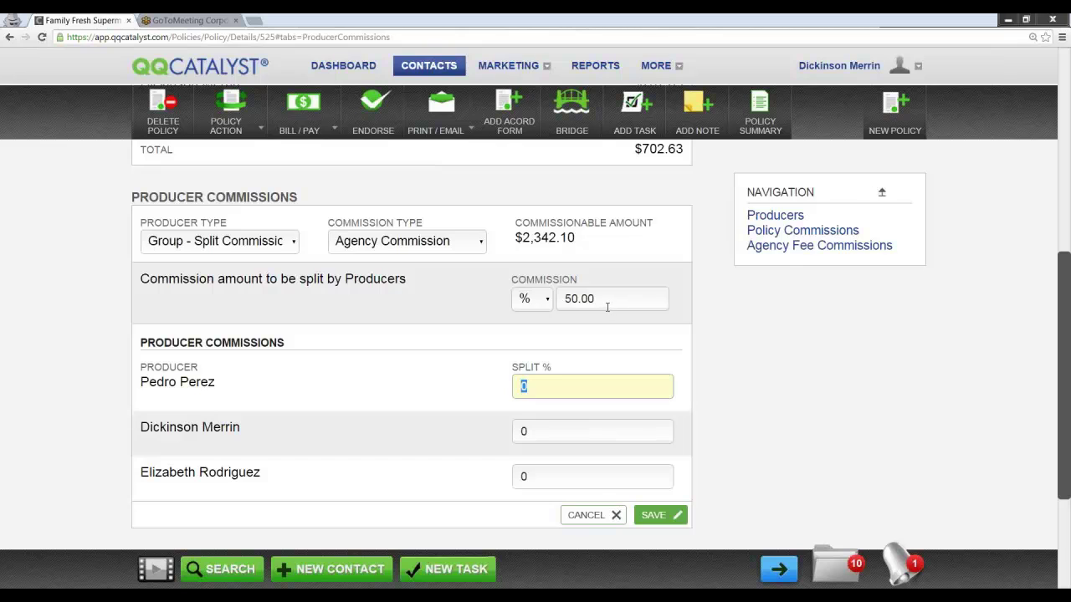
Step: Split the commission 25%, 25% and 50% among the three producers in listed order, and save
text(25)
key(Tab)
text(25)
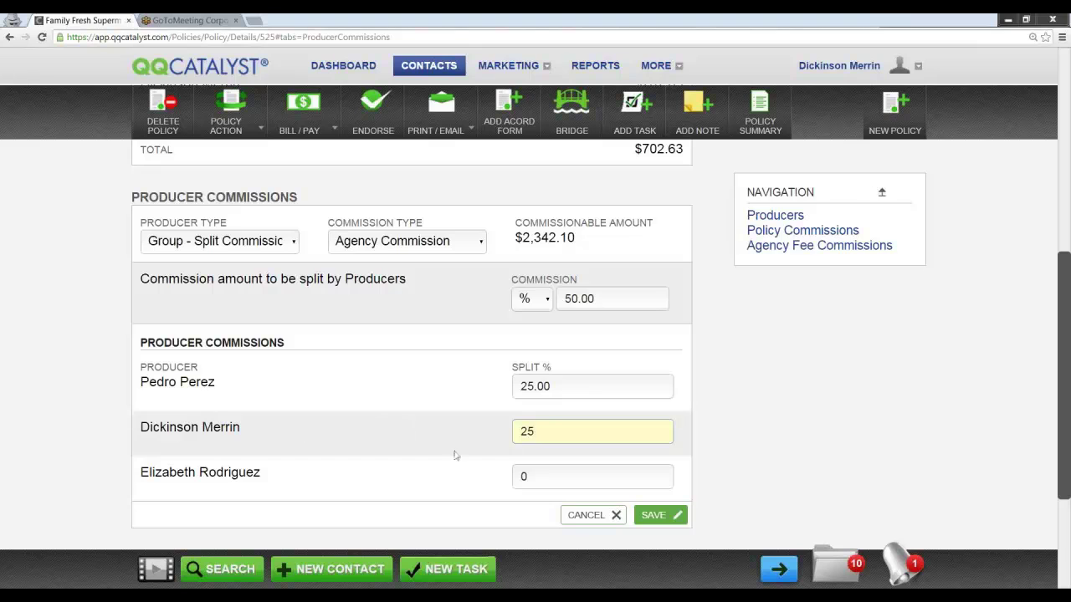
key(Tab)
text(50)
key(Tab)
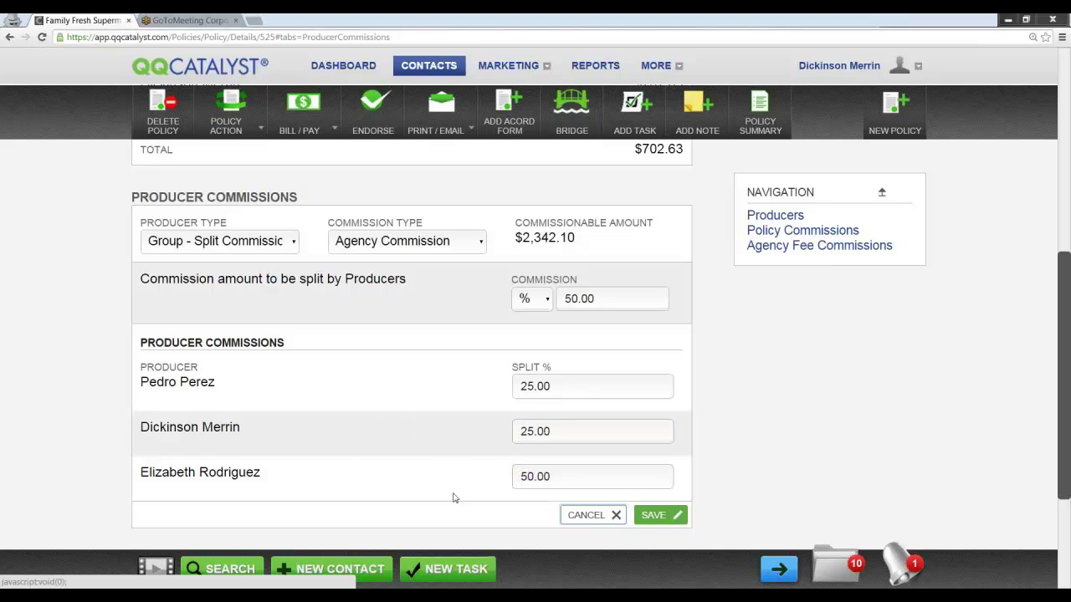
click(662, 516)
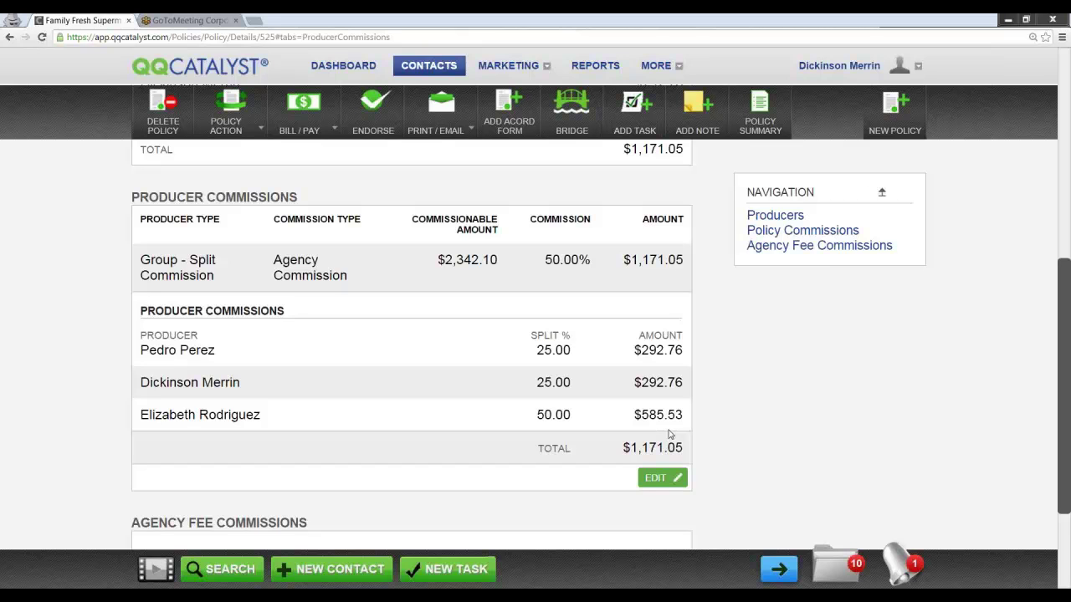
Step: Show the policy's Carrier Commission billing entries and open the commission reconciliation for Travelers Insurance Company
scroll(669, 434, up, 5)
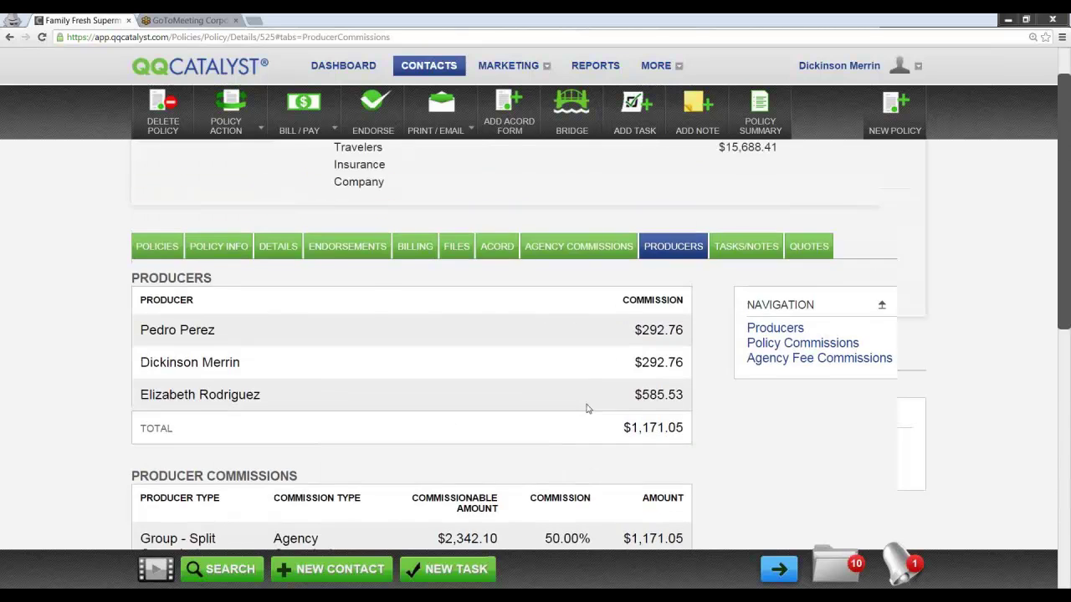
click(410, 360)
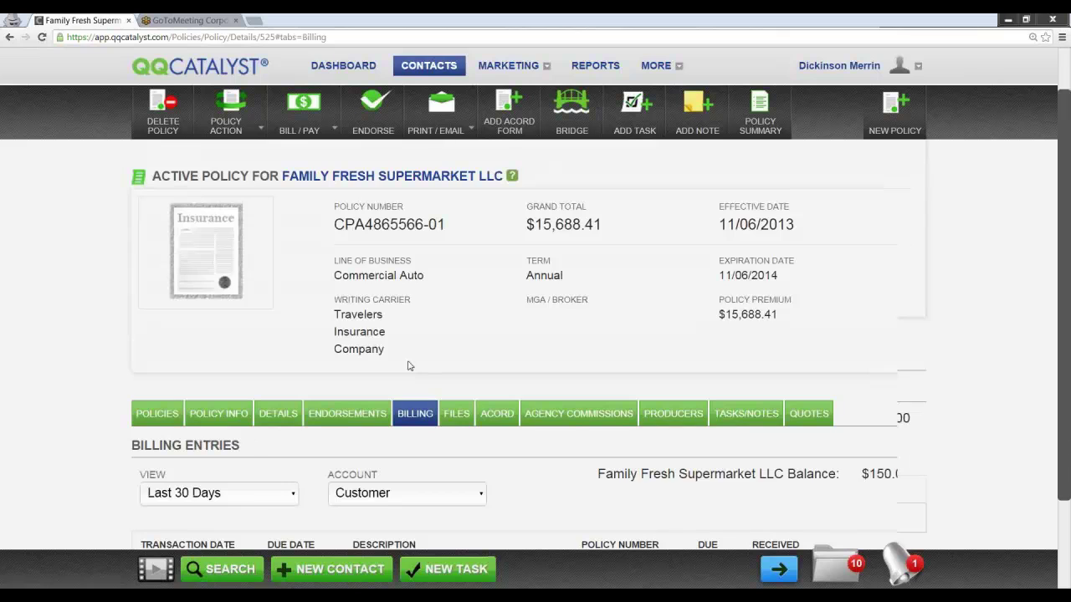
scroll(409, 366, down, 2)
click(418, 384)
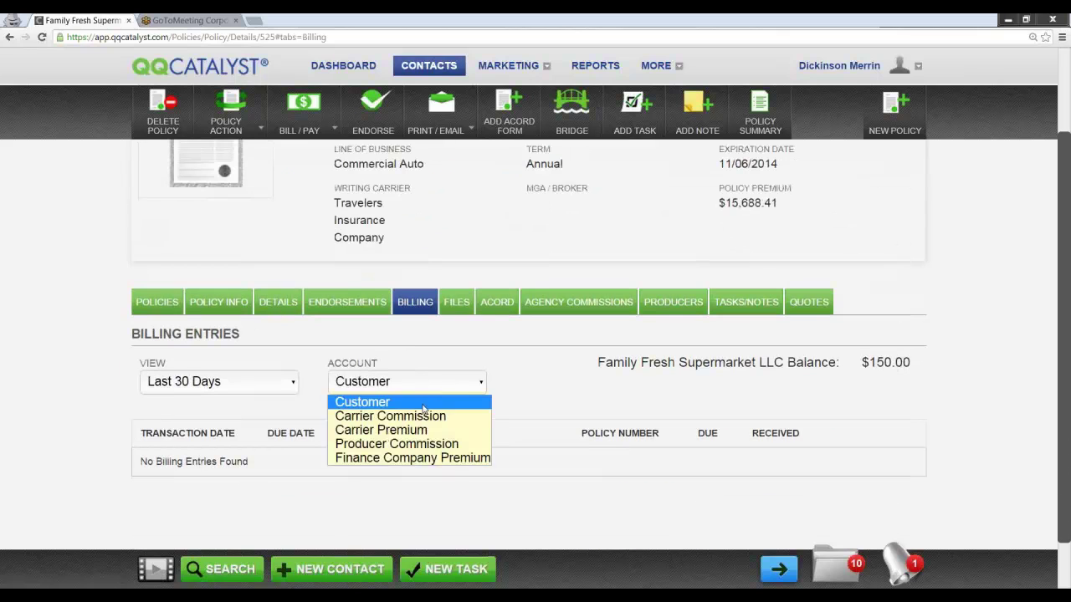
click(425, 416)
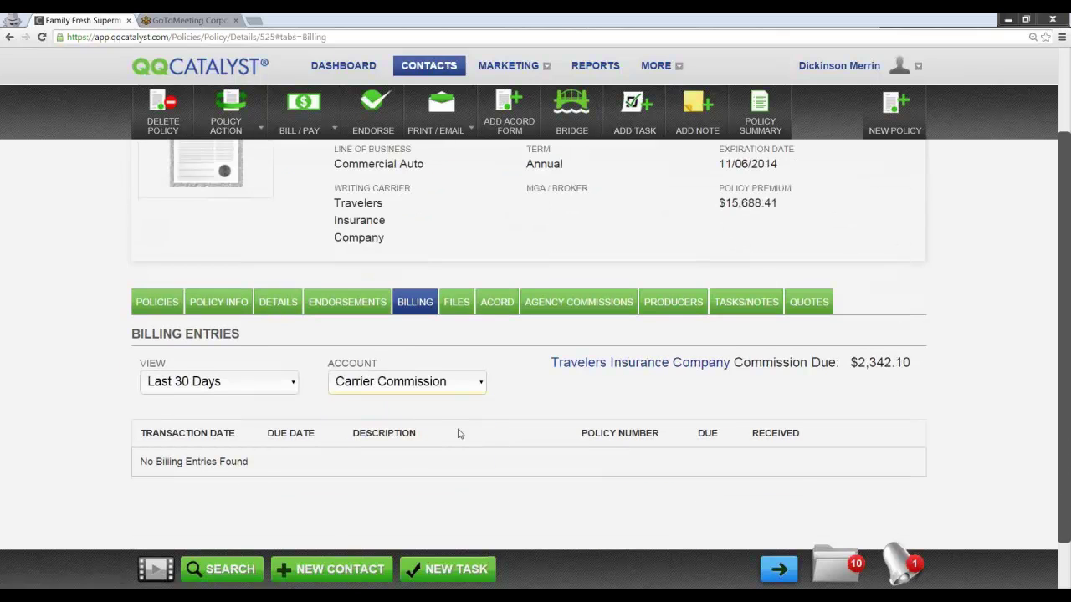
click(626, 366)
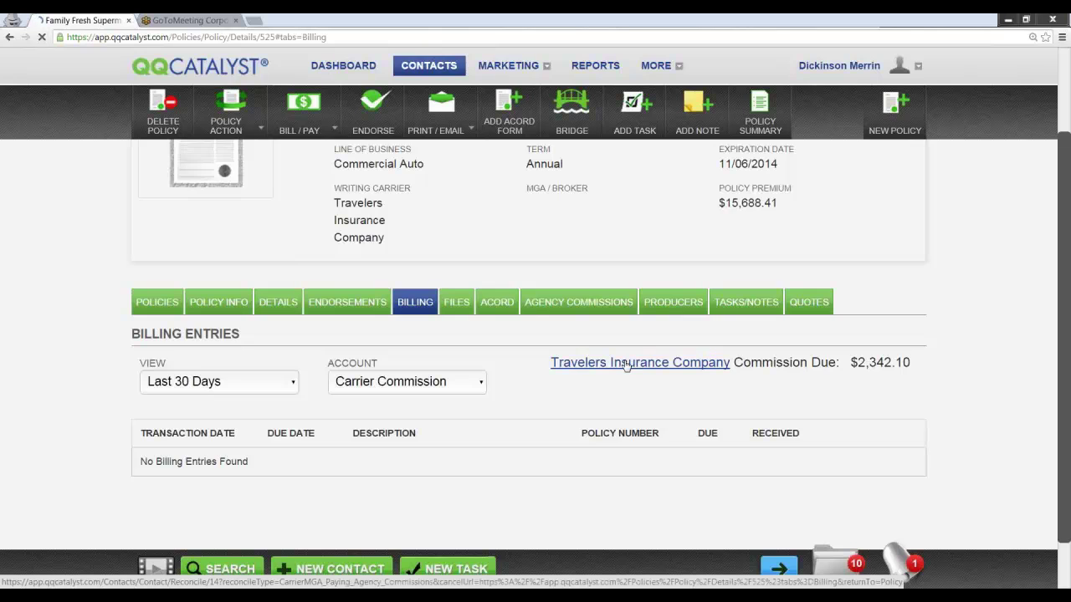
Step: Enter 100 as the amount paid now for the Commercial Fire policy in the Travelers reconciliation list
scroll(627, 365, down, 3)
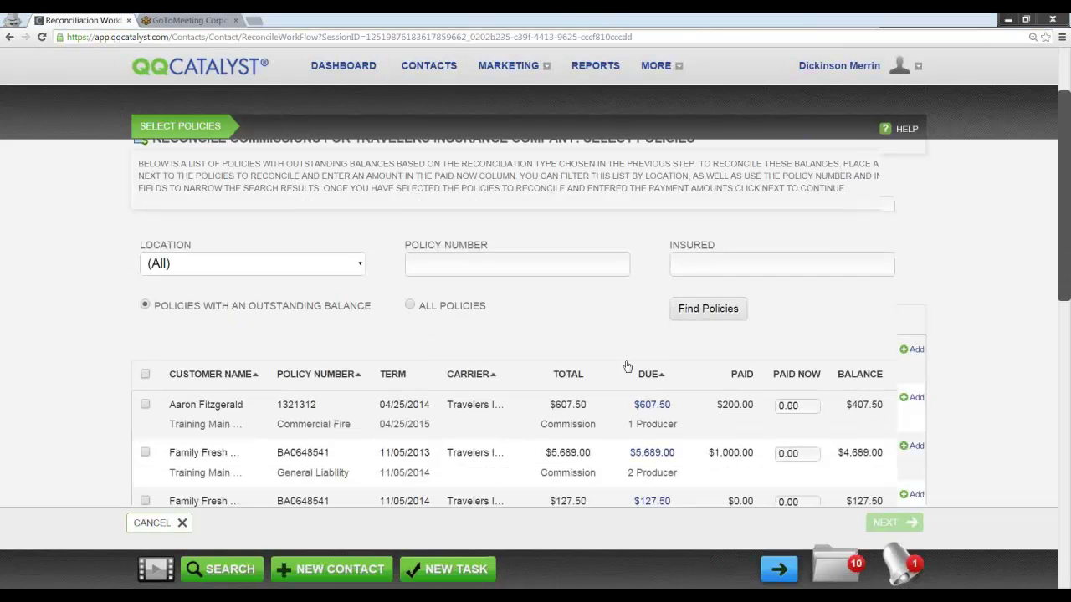
scroll(665, 390, down, 1)
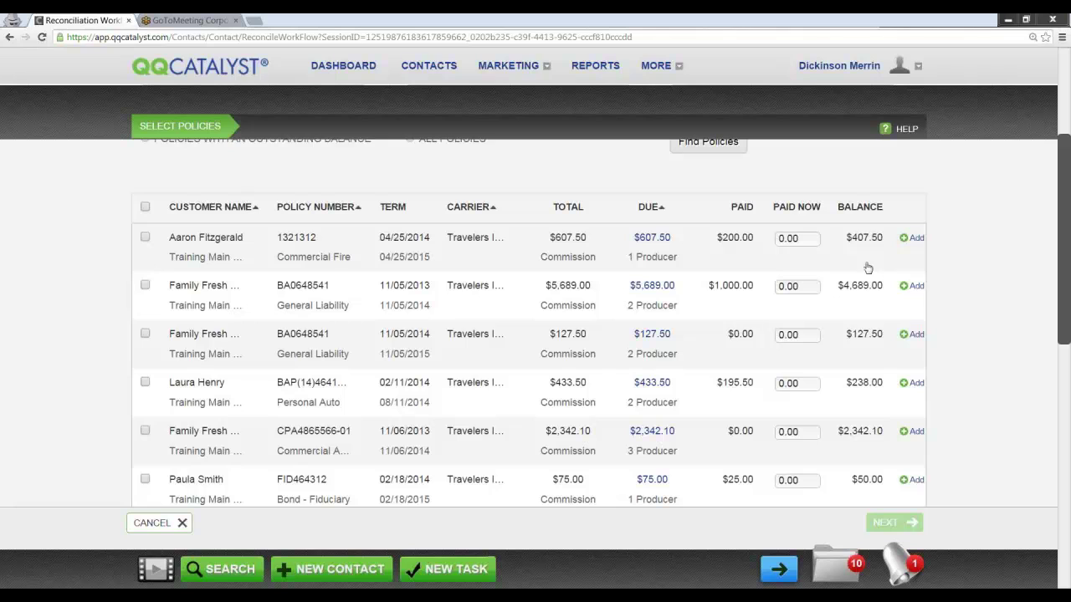
click(809, 237)
text(100)
key(Tab)
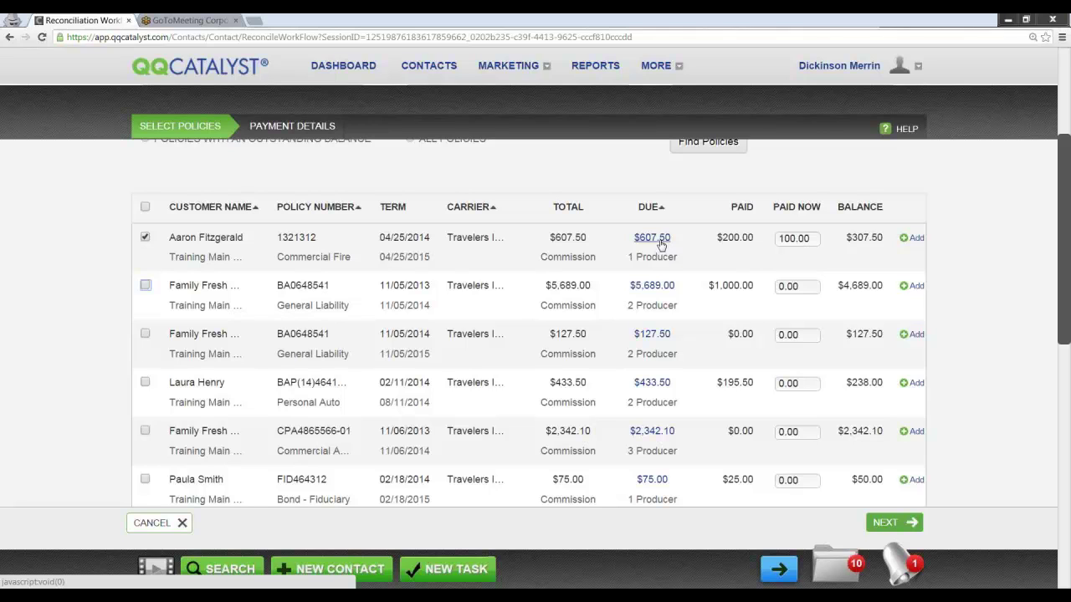
Step: Review the Commercial Fire policy's commission breakdown and its editable carrier fee commissions, leaving without changes
click(660, 240)
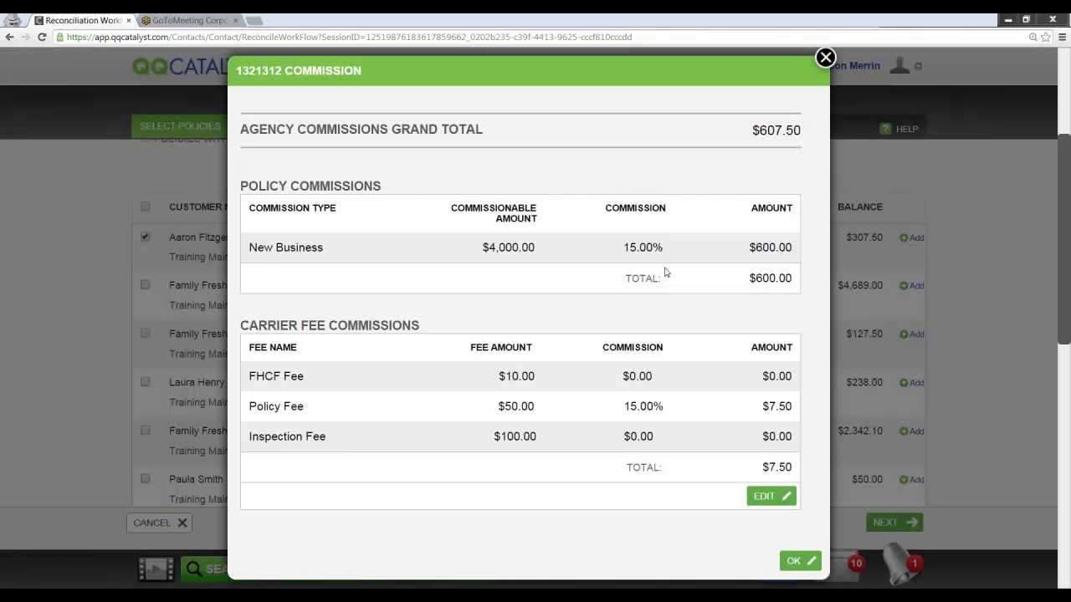
click(764, 499)
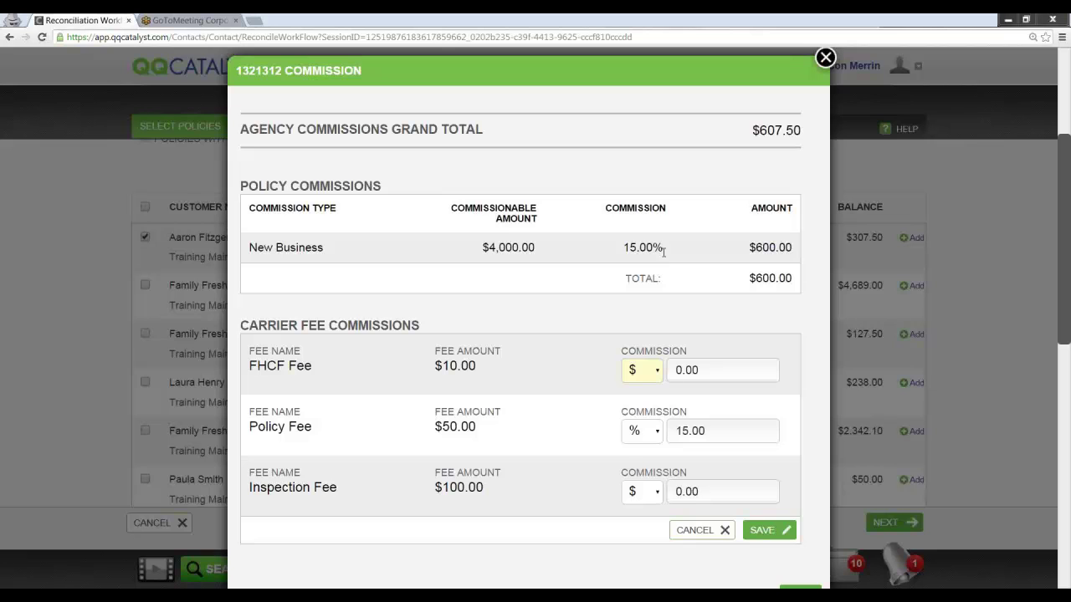
click(716, 534)
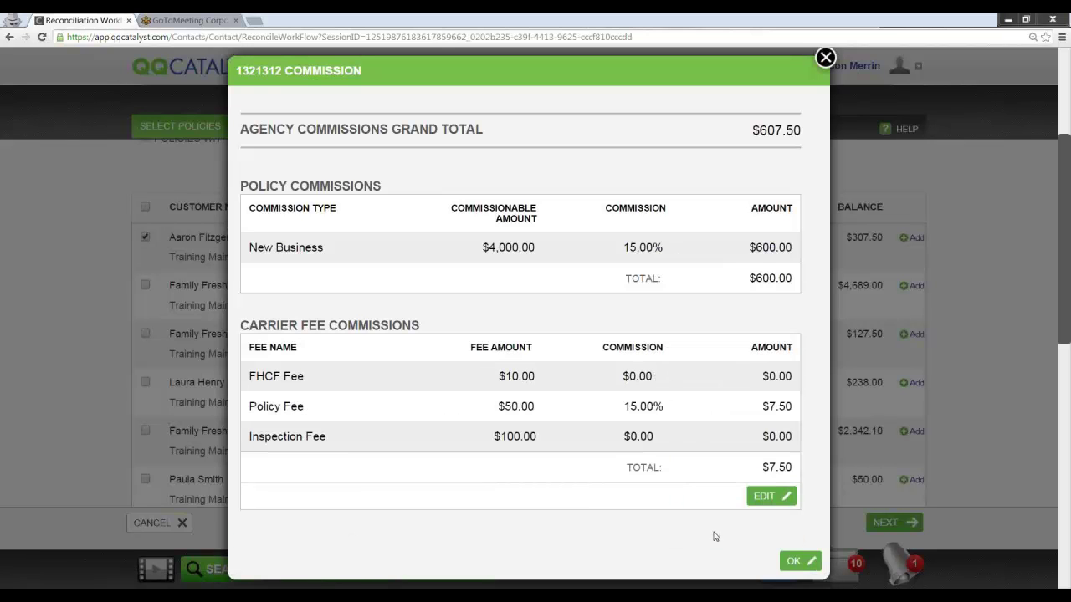
click(799, 562)
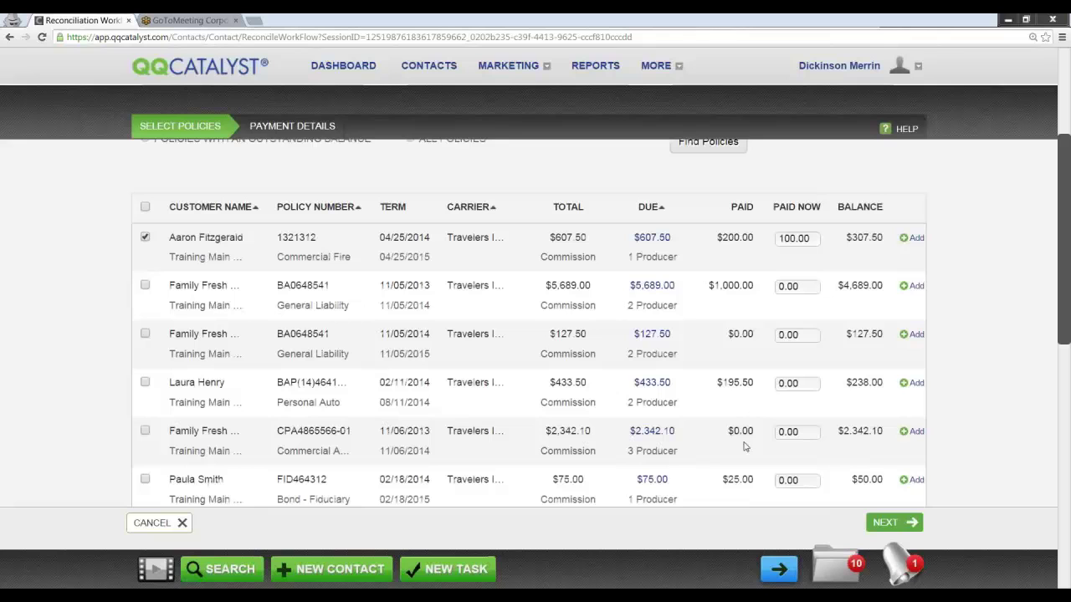
Step: Set the renewal commission to 13% for Family Fresh Supermarket's General Liability policy with the 11/05/2014–11/05/2015 term
click(652, 337)
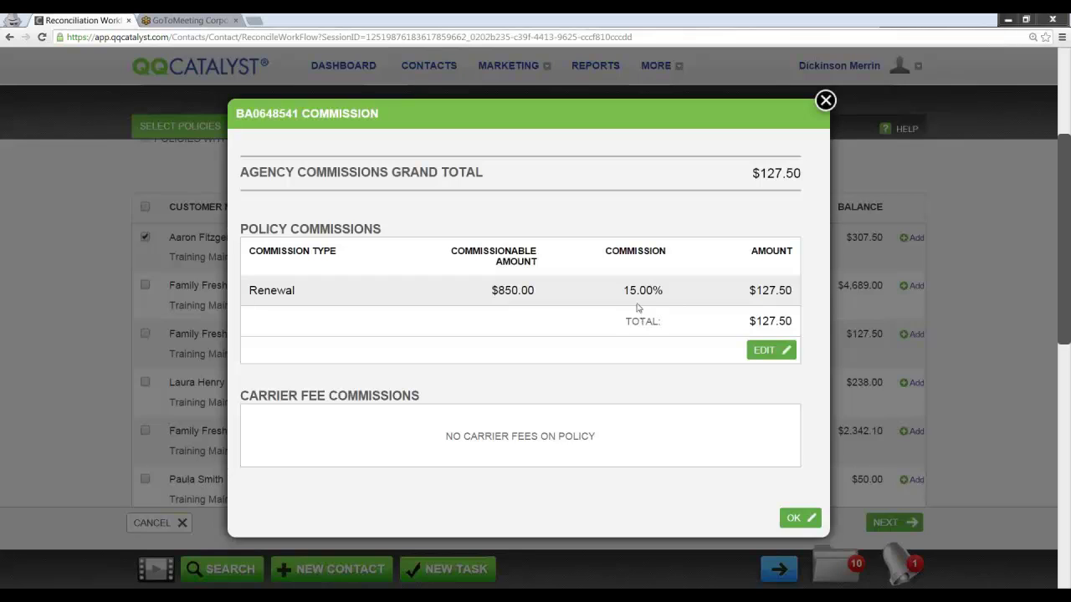
click(774, 353)
key(Tab)
text(13)
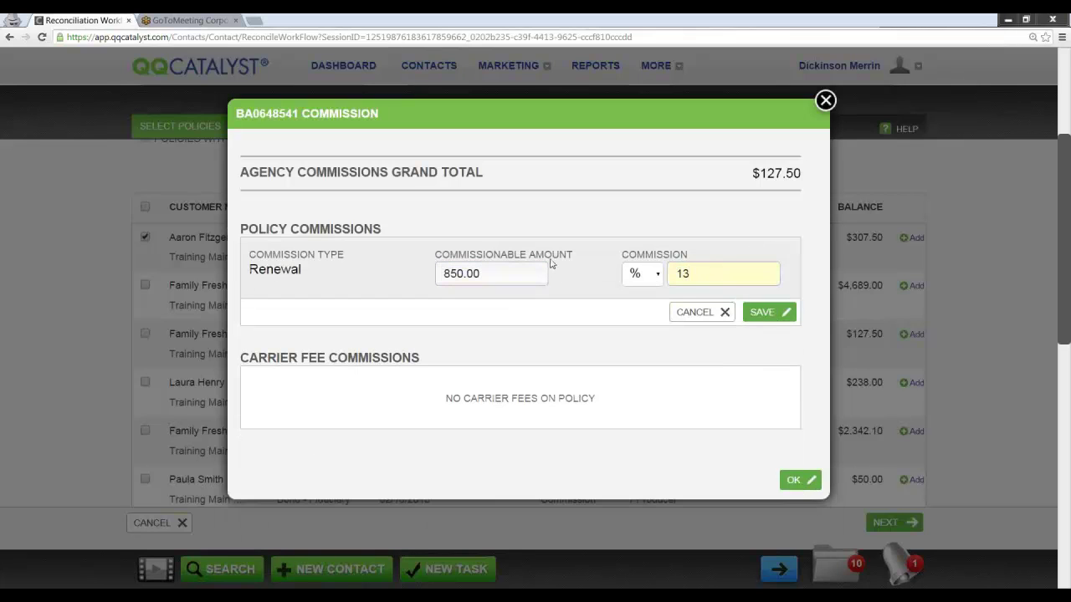
click(762, 313)
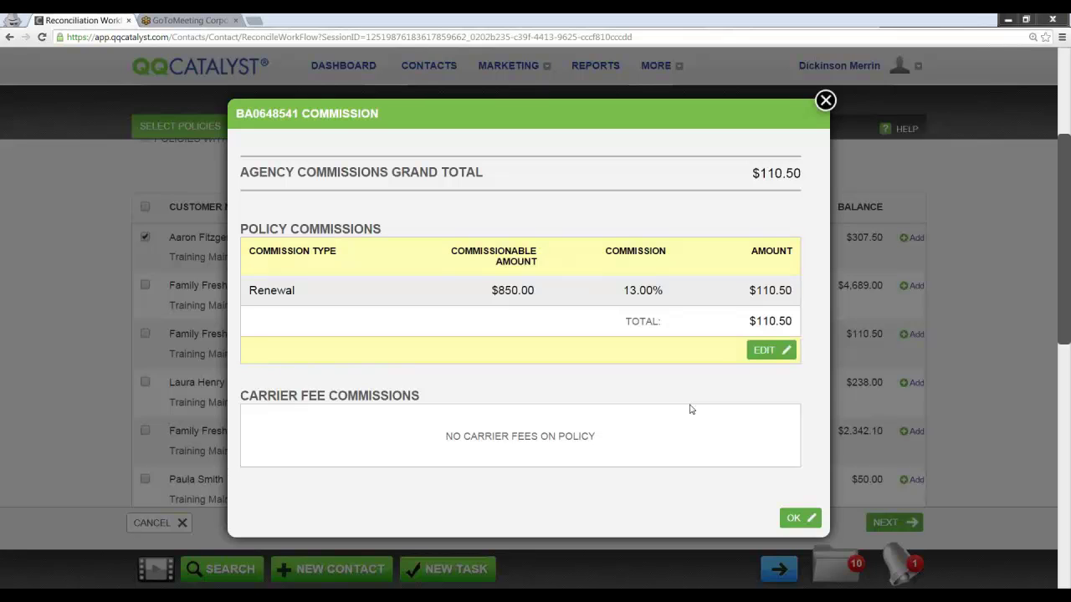
click(798, 516)
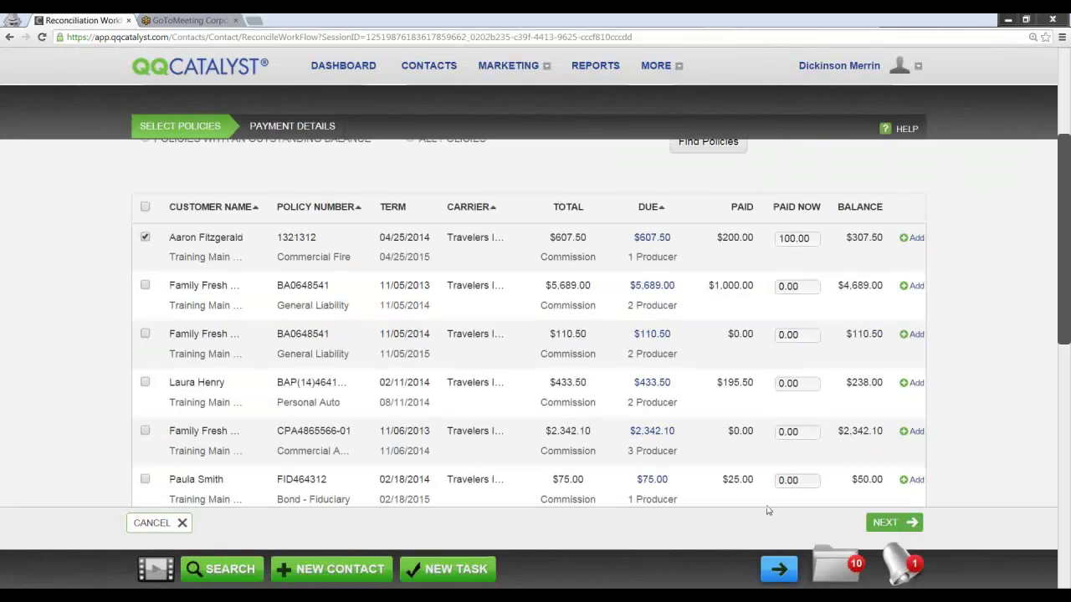
Step: Include both General Liability policies and the Personal Auto policy at full balance, and continue to the payment details
click(145, 285)
click(145, 334)
click(145, 382)
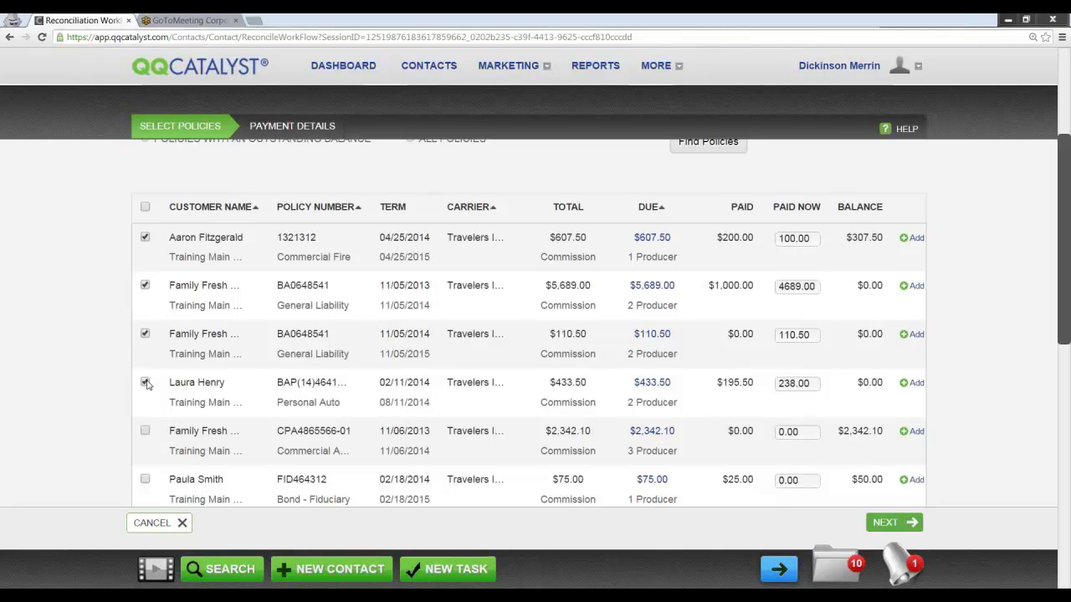
click(895, 525)
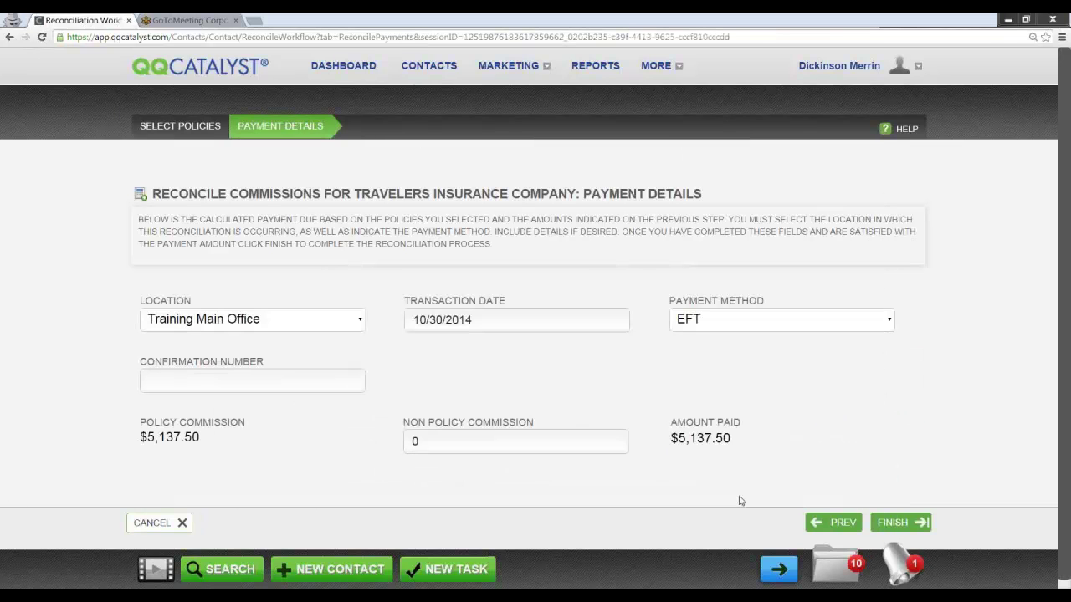
Step: Set the non policy commission to 500 and check the amount paid
click(461, 442)
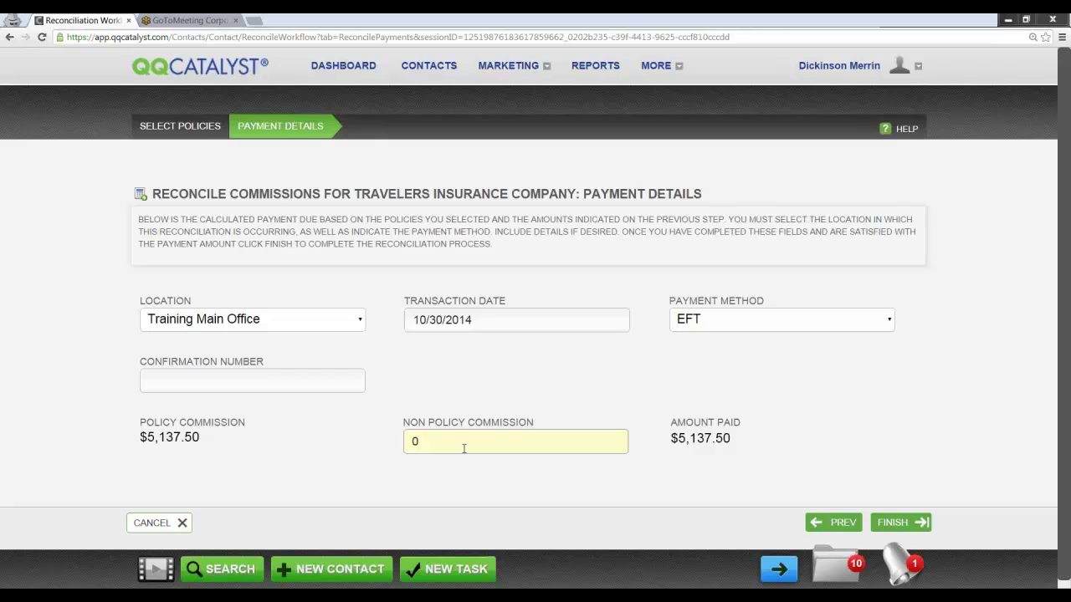
drag(463, 448, 349, 429)
text(500)
click(332, 432)
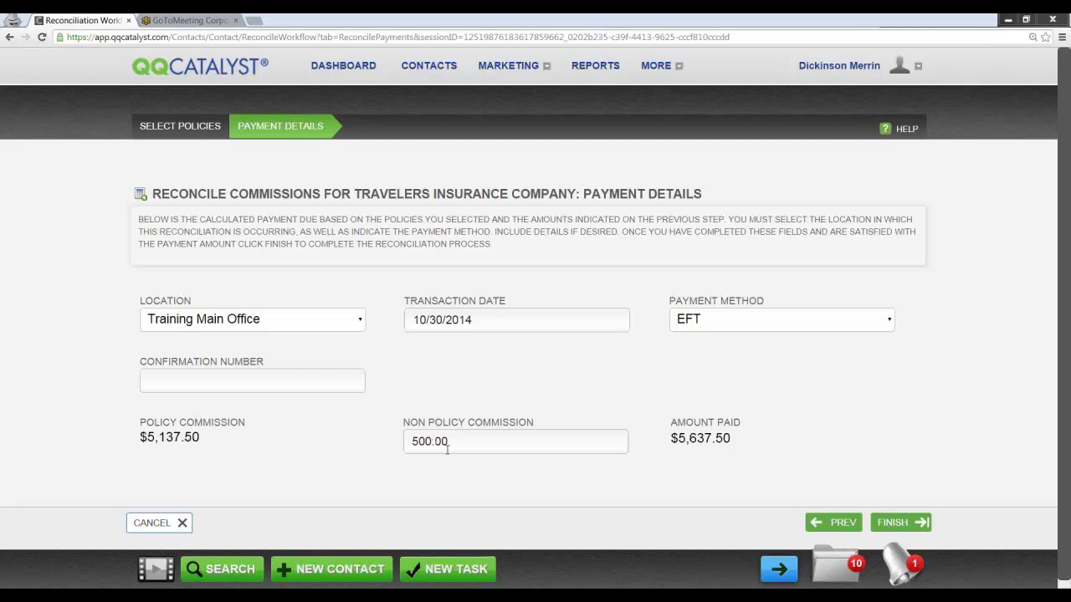
drag(731, 447, 669, 444)
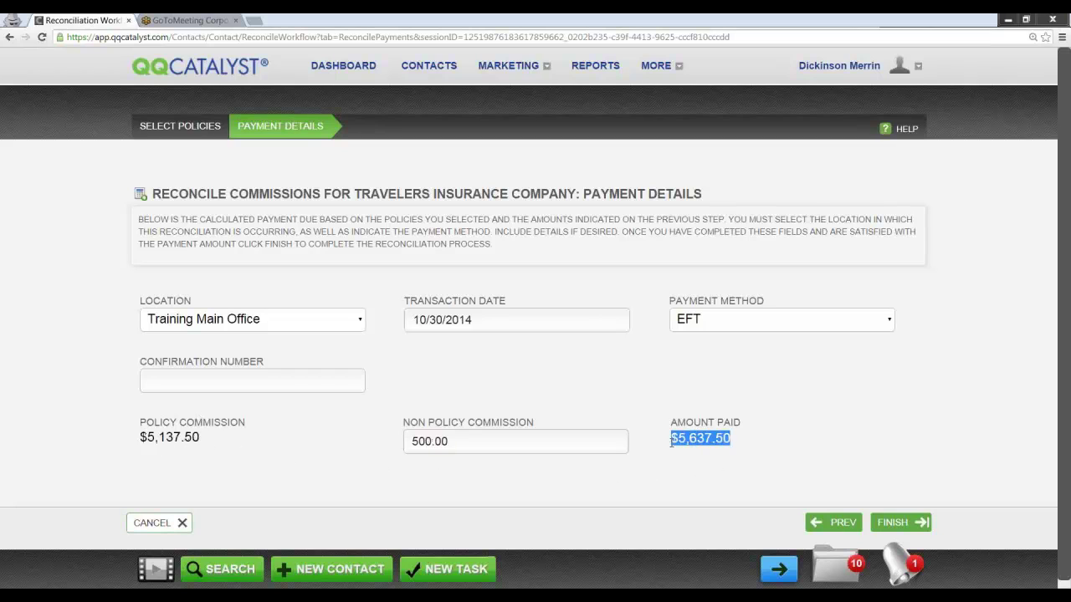
Step: Change the non policy commission to -100 as a deduction from the amount paid
click(491, 433)
drag(491, 432, 323, 438)
text(-100)
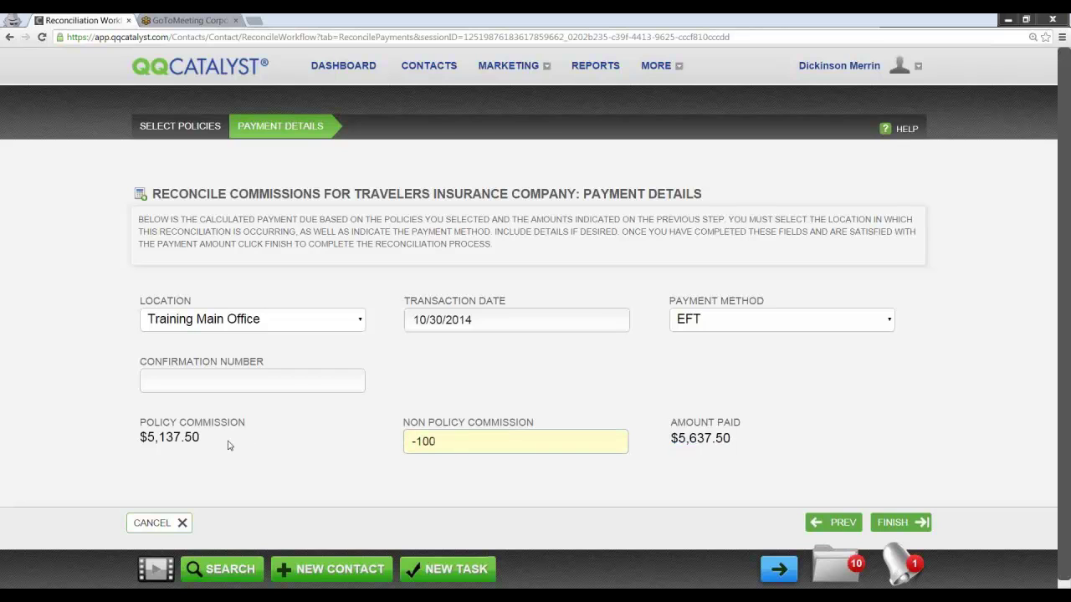
key(Tab)
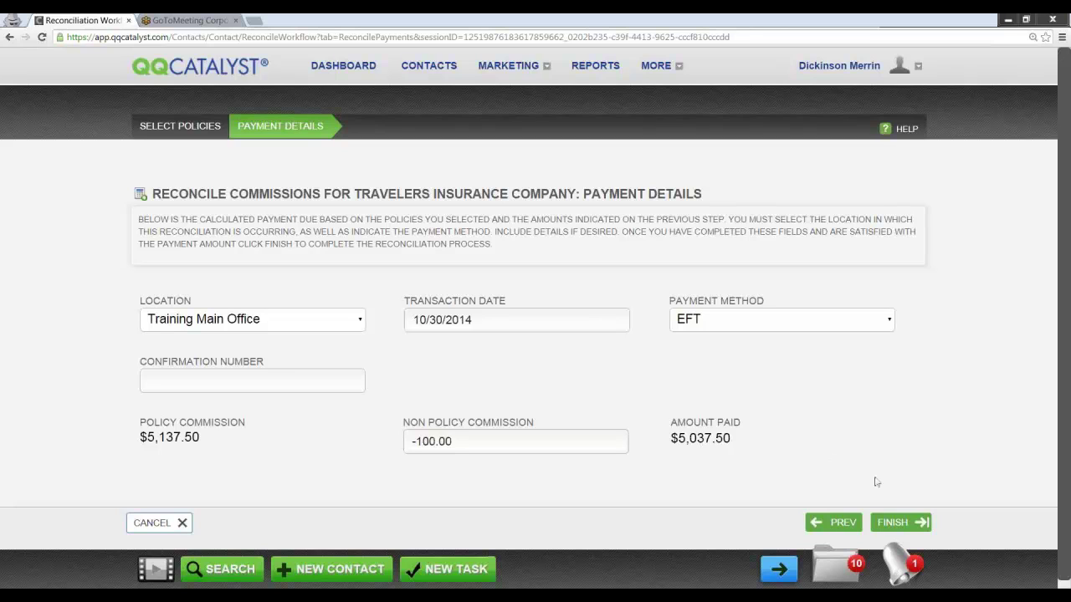
Step: Finish the commission reconciliation, view its printable reconciliation report, and close the report
click(892, 522)
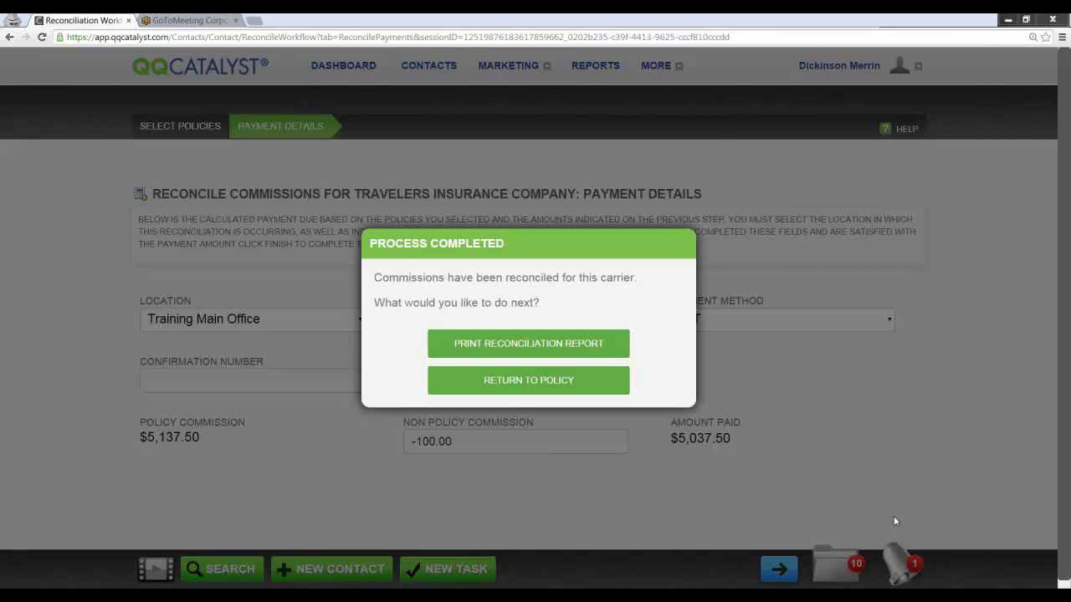
click(548, 353)
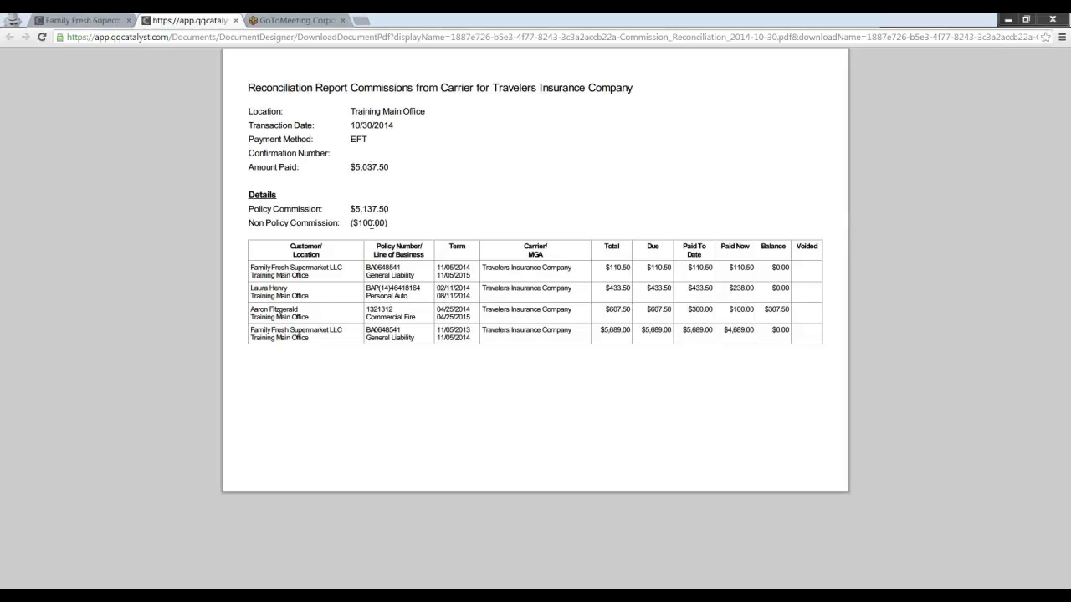
click(235, 20)
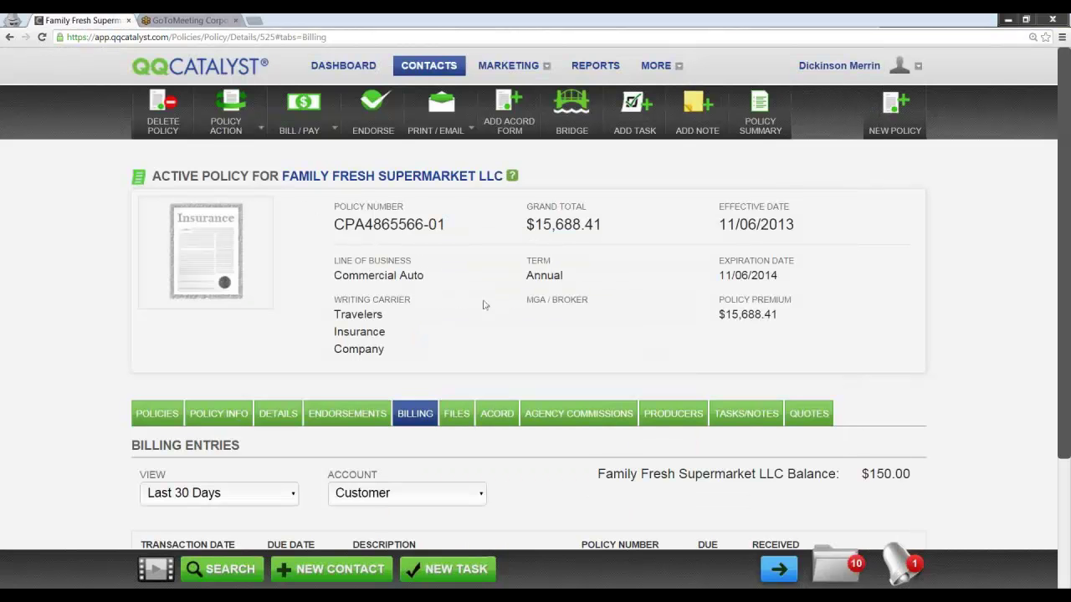
Step: Show all Carrier Commission billing entries for the Commercial Auto policy, without the 30-day limit
scroll(504, 322, down, 2)
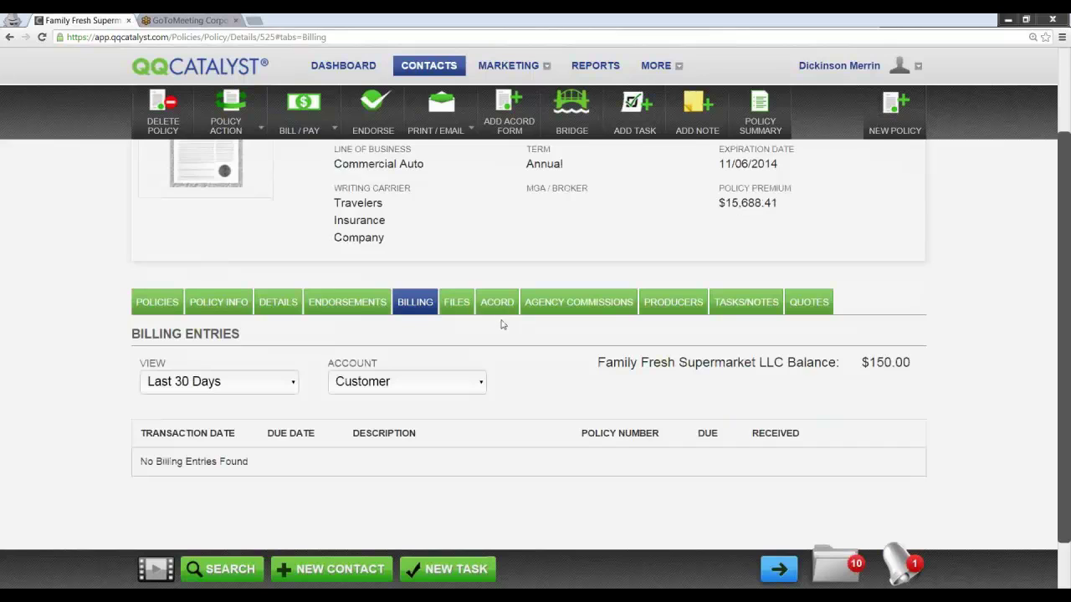
click(490, 387)
click(481, 415)
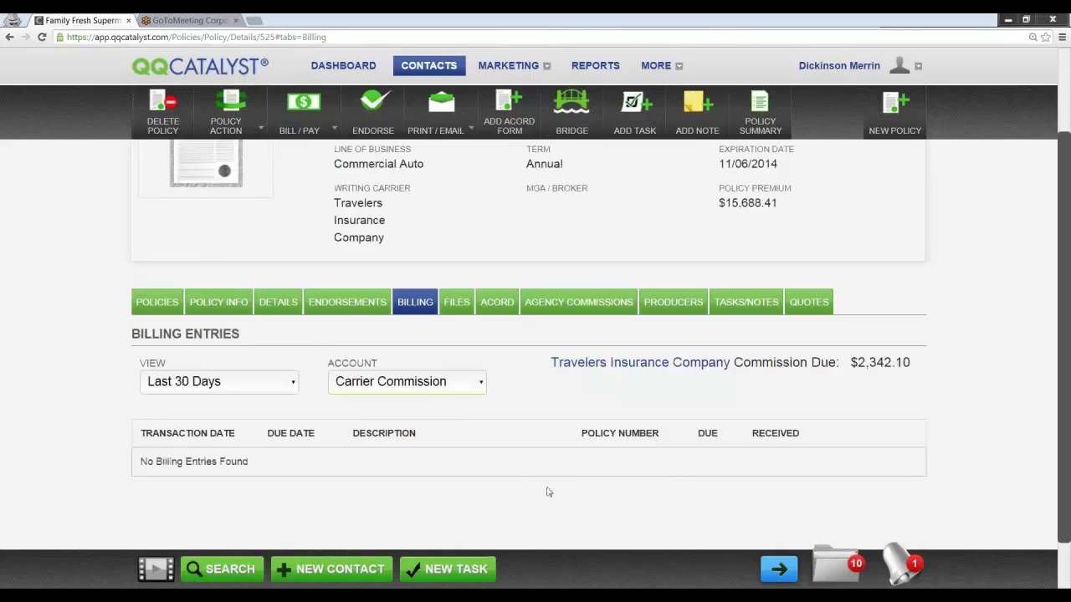
click(287, 383)
click(251, 443)
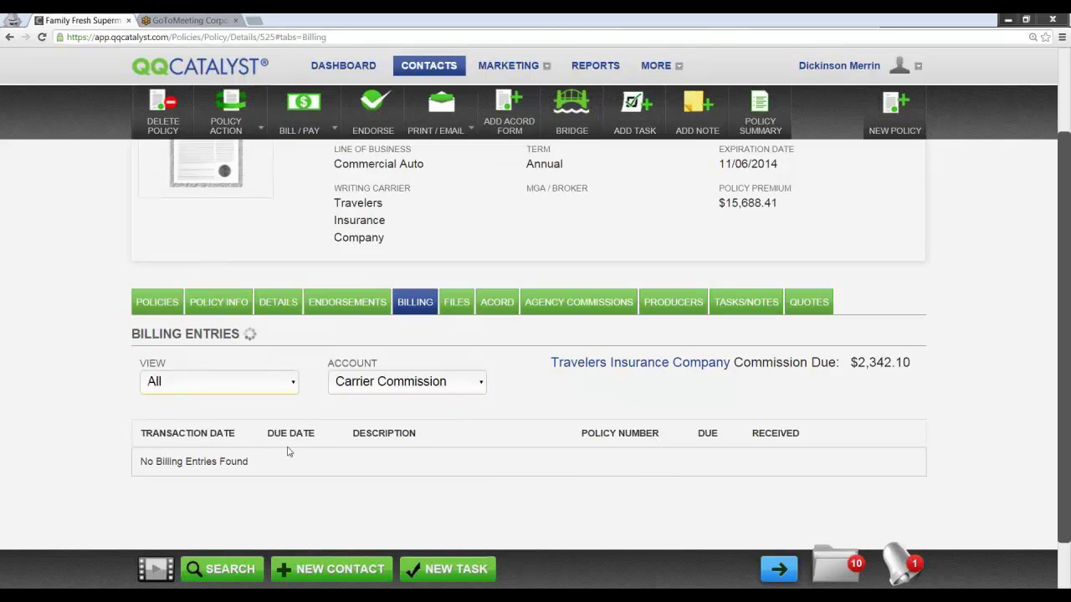
scroll(493, 465, down, 1)
scroll(493, 464, up, 3)
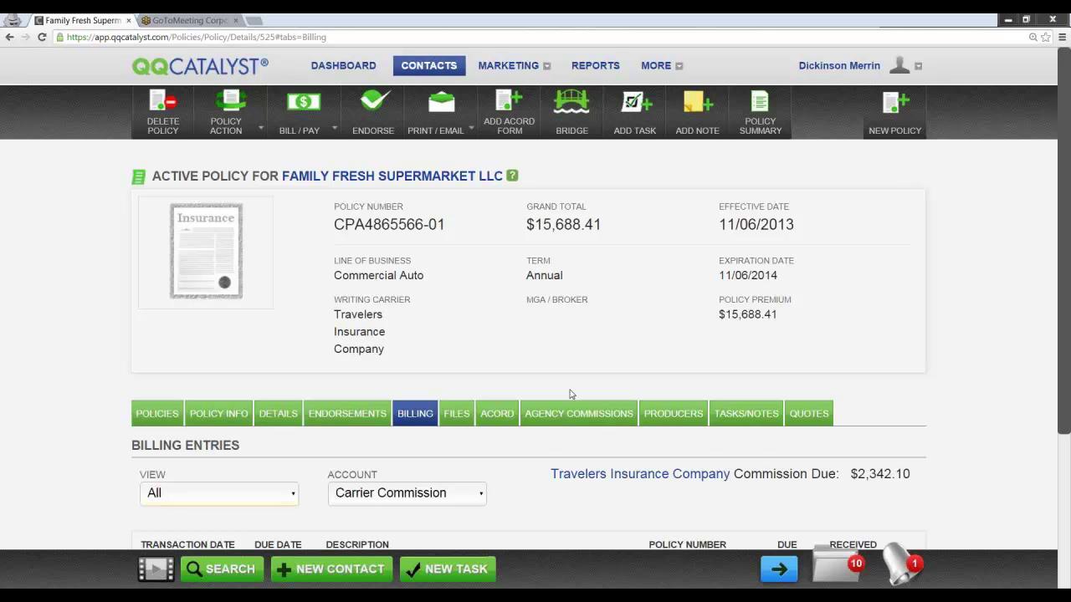
Step: Search contacts for "travelers insurance" and show the agency commissions of the Travelers Insurance Company carrier
click(211, 572)
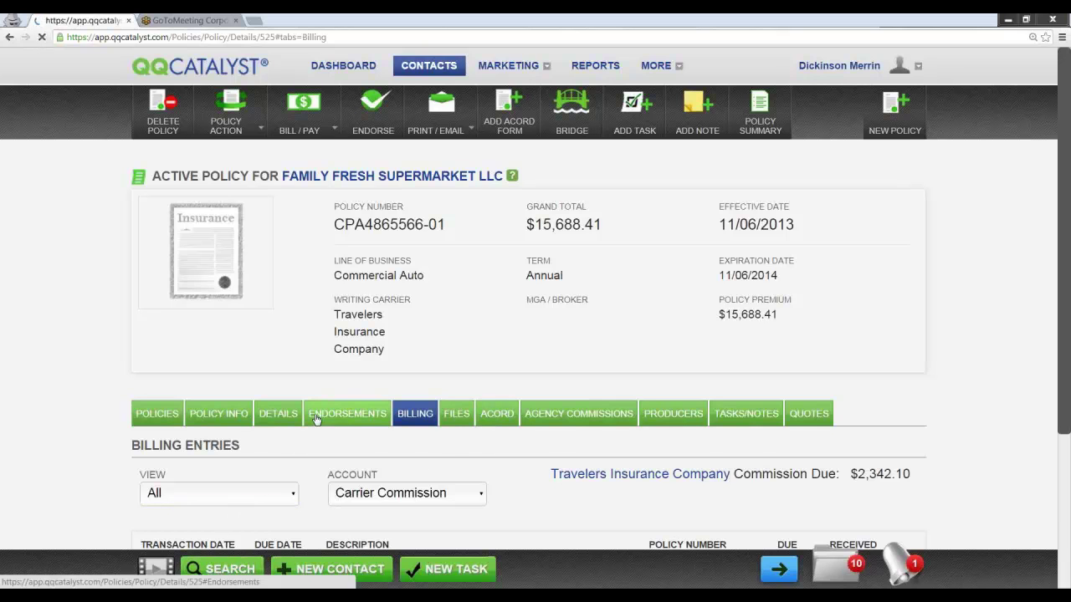
text(travelers insurance)
key(Return)
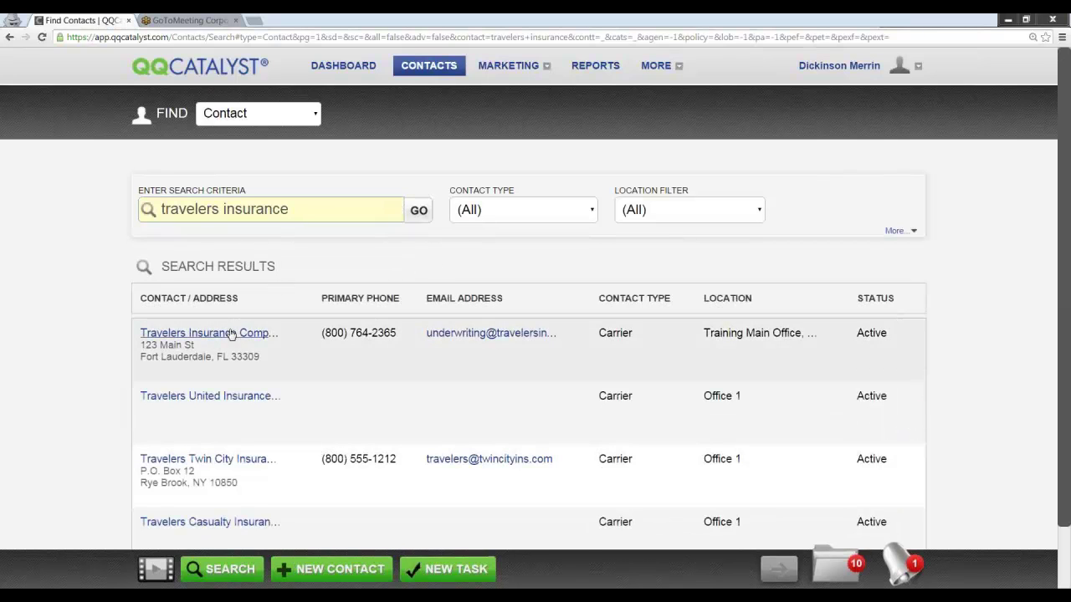
click(232, 334)
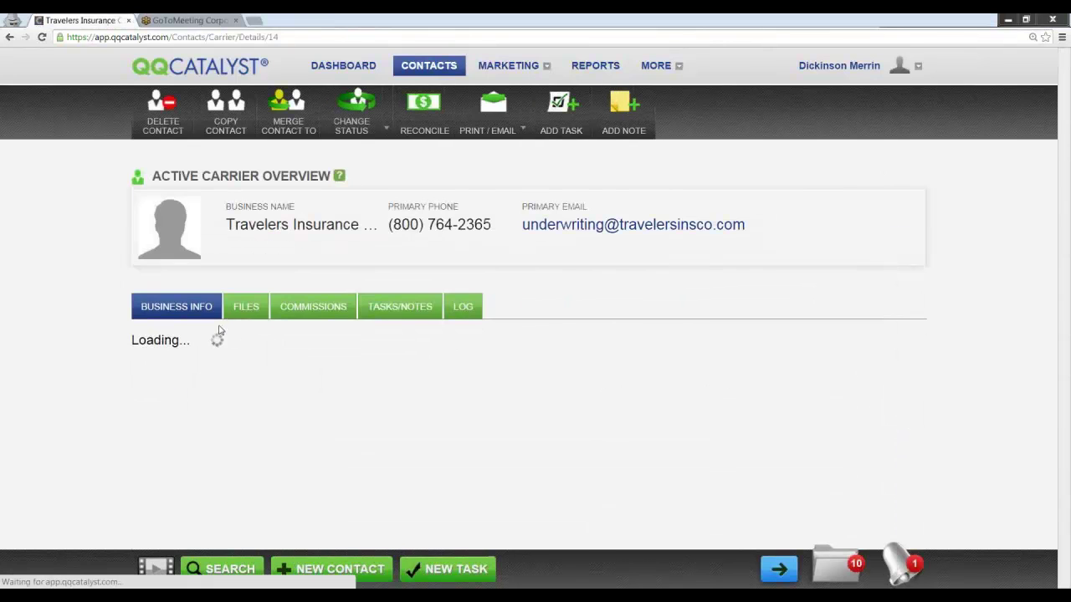
click(321, 326)
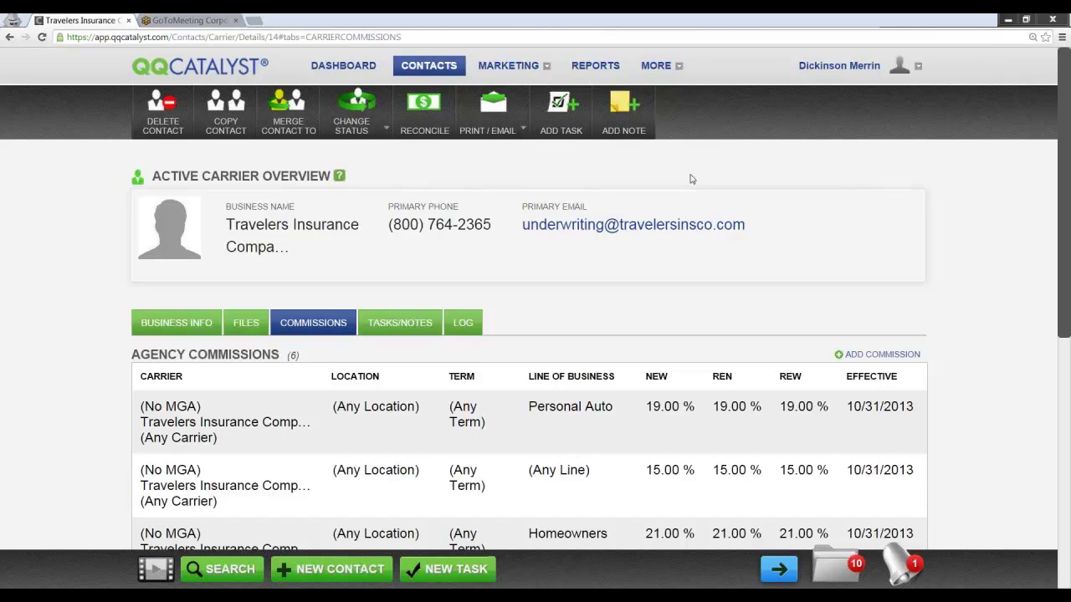
Step: Open Commission Central and start a new agency commission rule with Any as the policy type
click(687, 65)
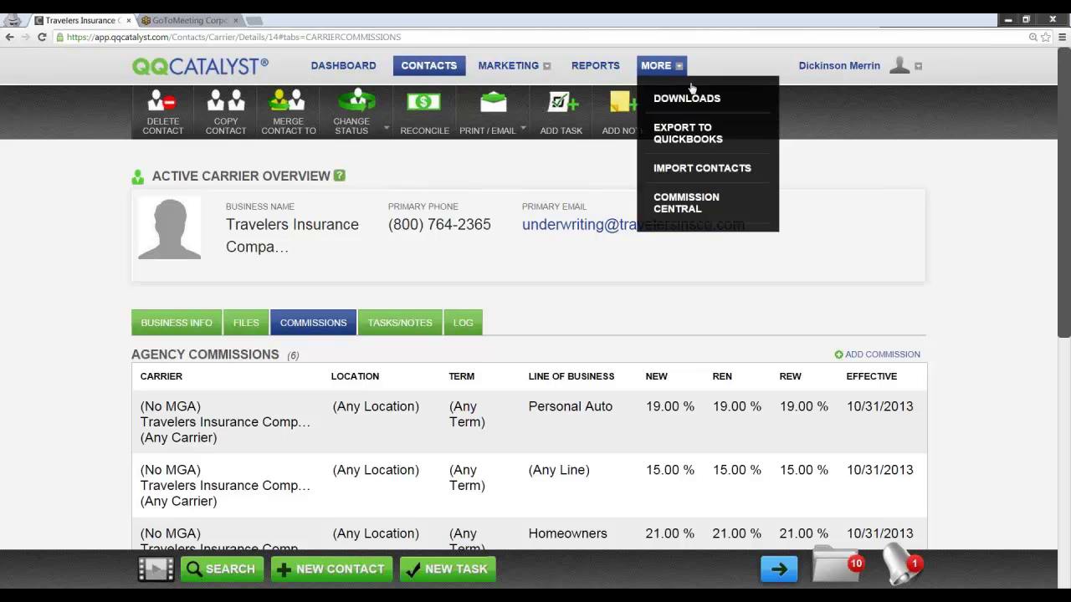
click(713, 205)
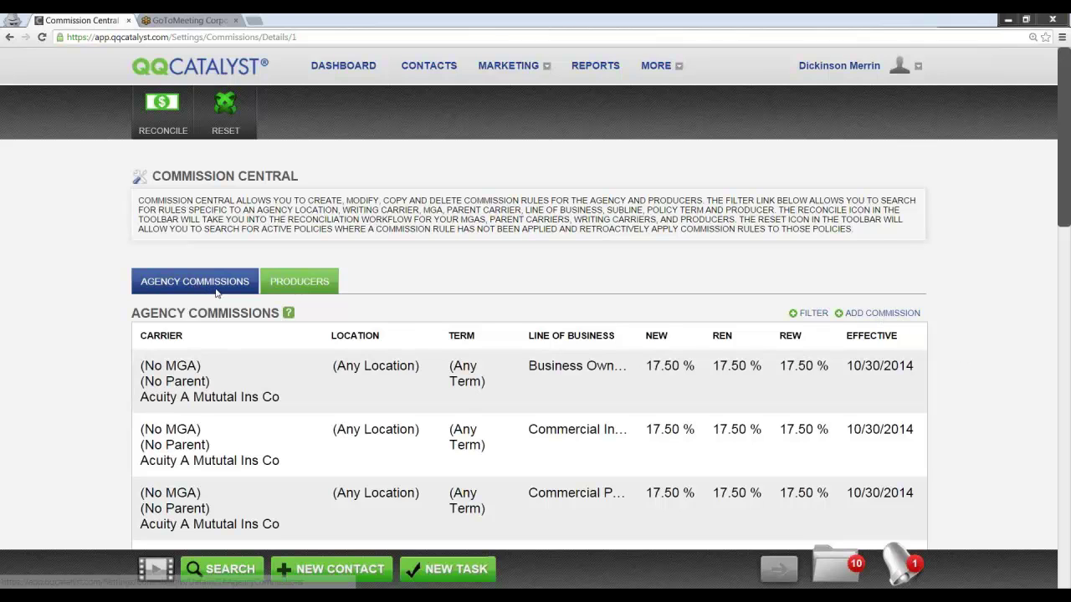
click(885, 314)
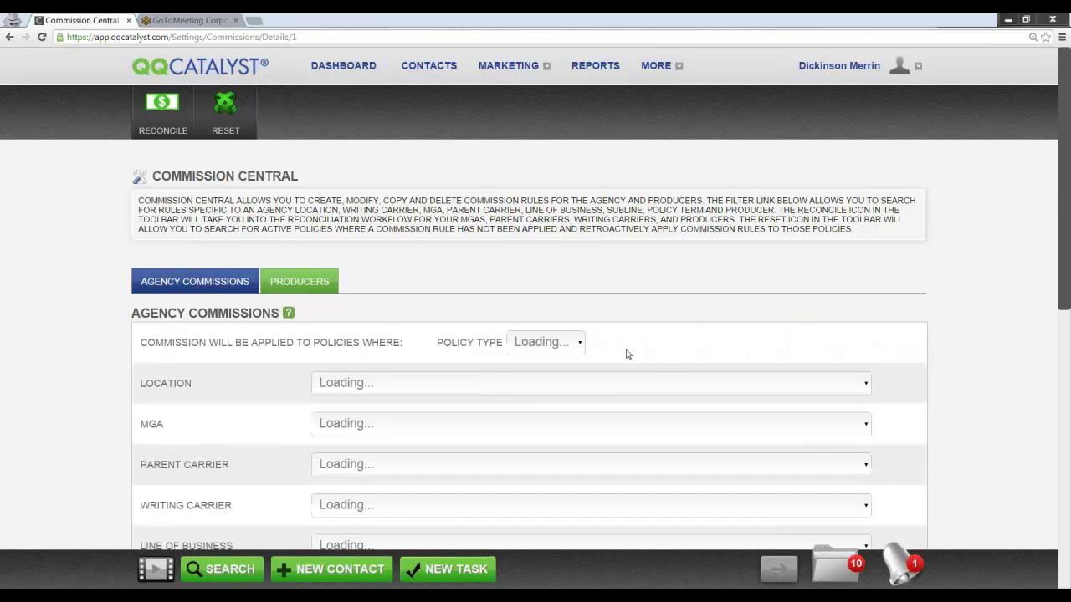
scroll(644, 344, down, 2)
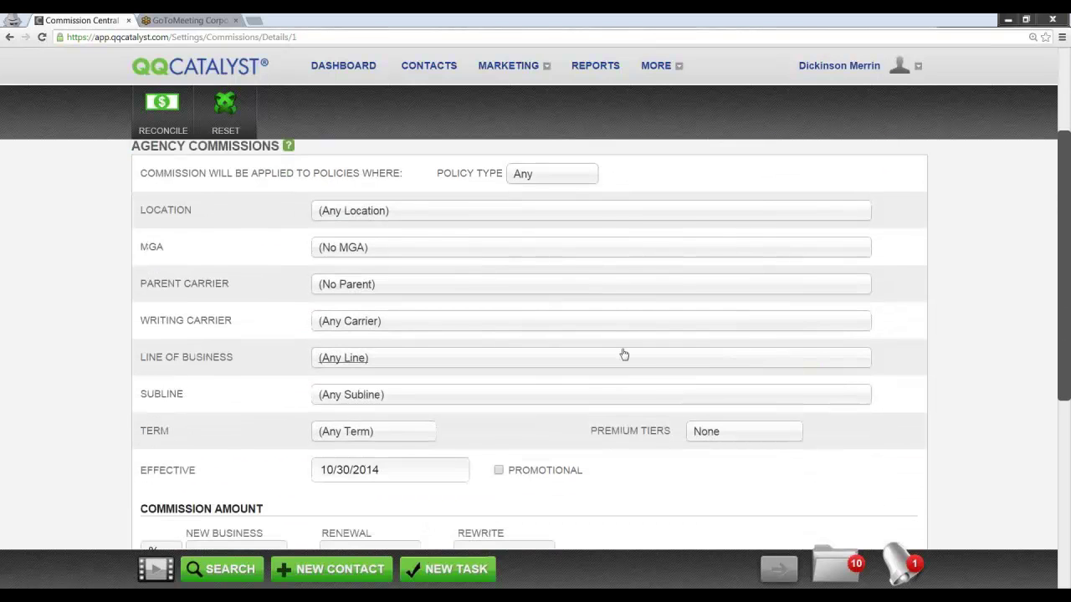
scroll(621, 354, up, 1)
click(579, 237)
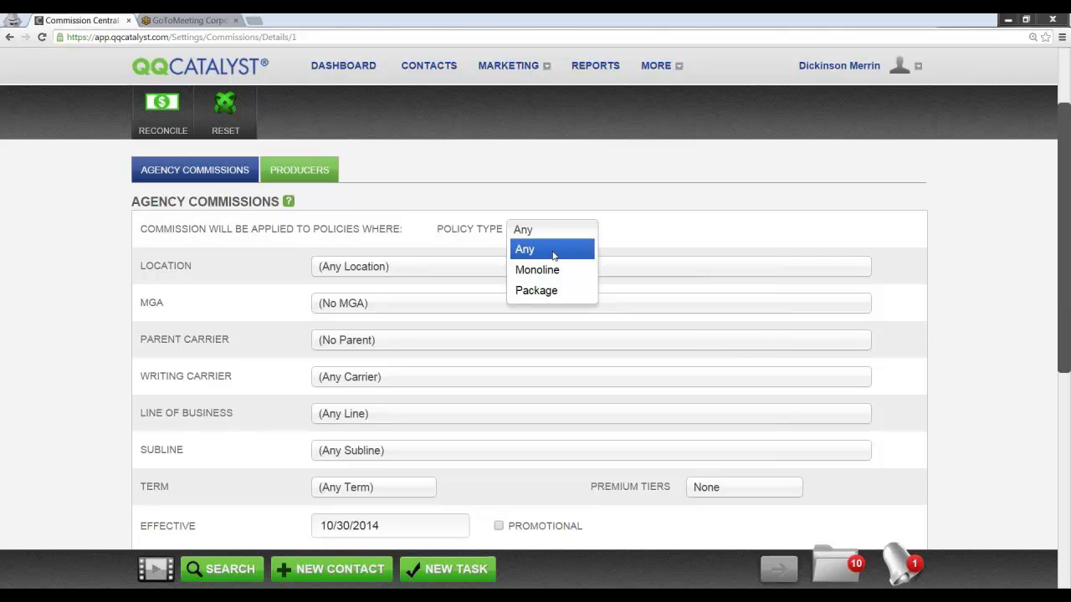
click(553, 254)
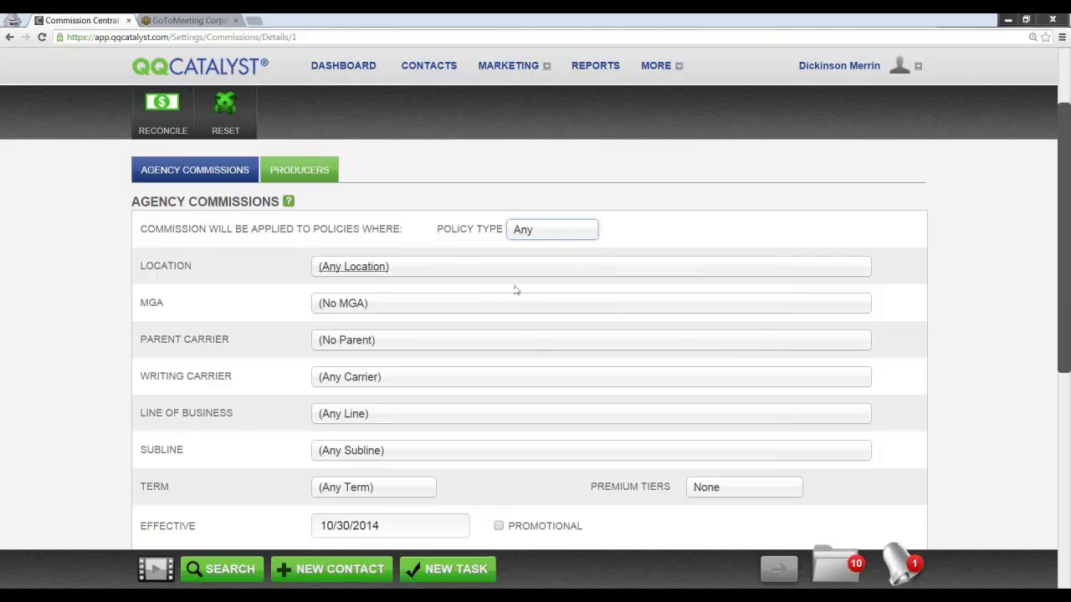
Step: Examine the available parent carriers and writing carriers for the agency commission rule, keeping No Parent and Any Carrier
scroll(437, 275, down, 1)
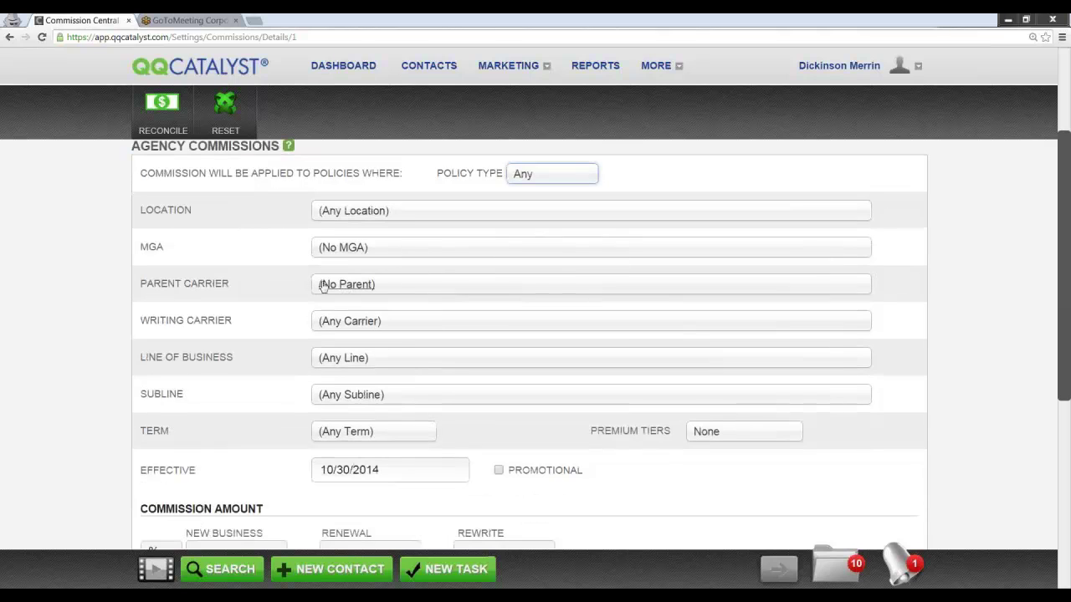
click(506, 286)
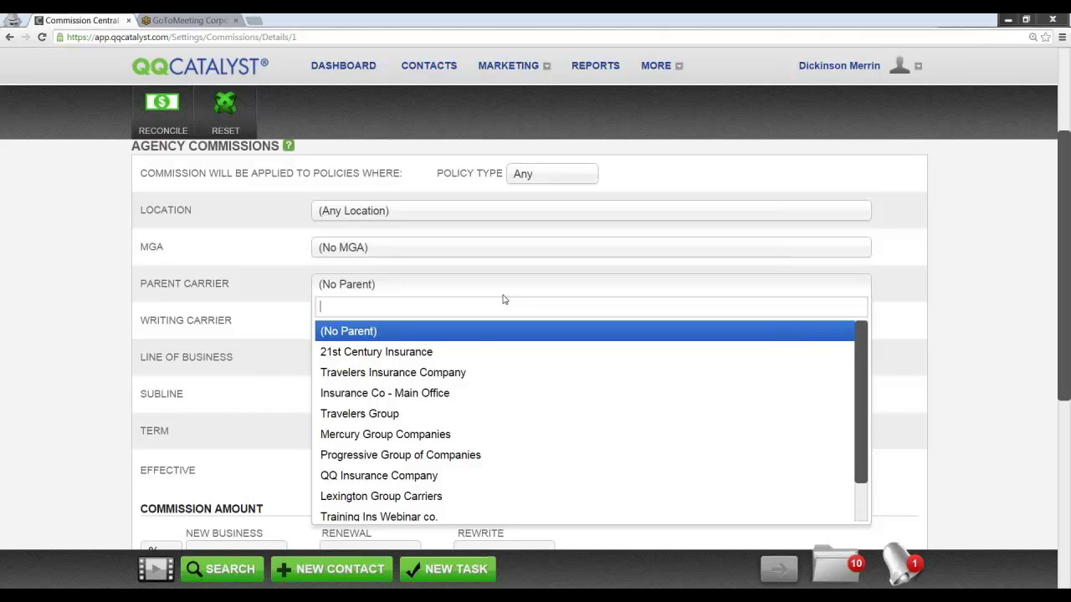
click(406, 339)
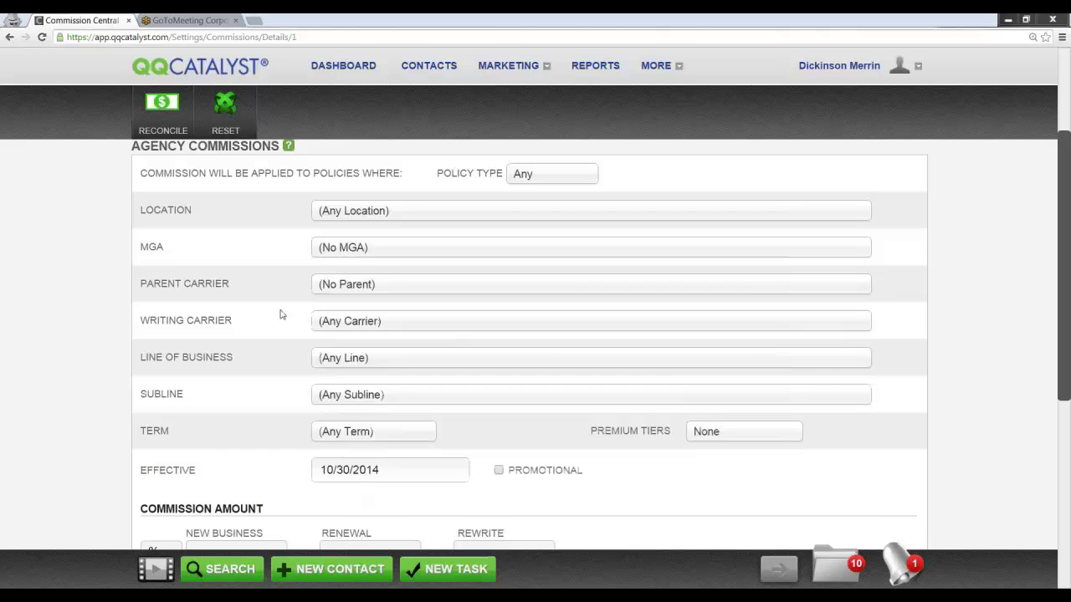
click(401, 327)
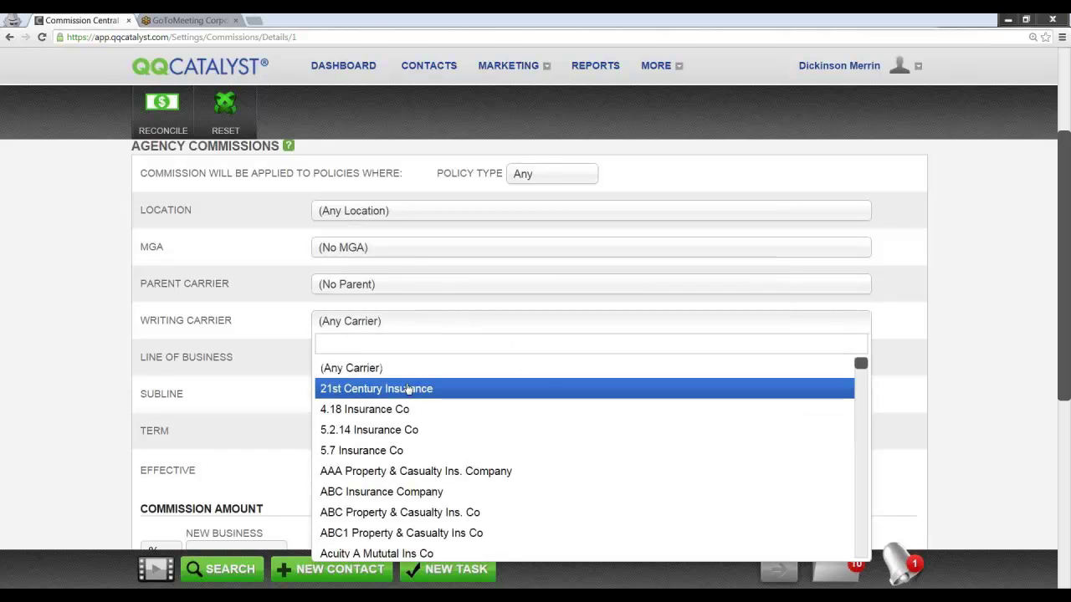
click(257, 315)
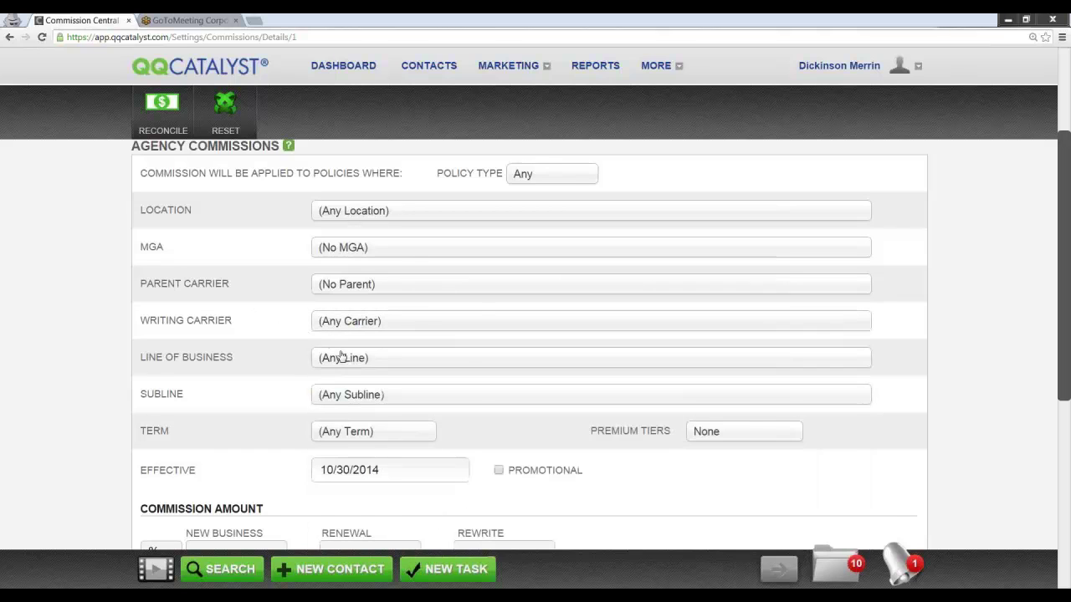
Step: Set the rule's policy type to Monoline and its commission to 10% for new business, renewal and rewrite
click(576, 177)
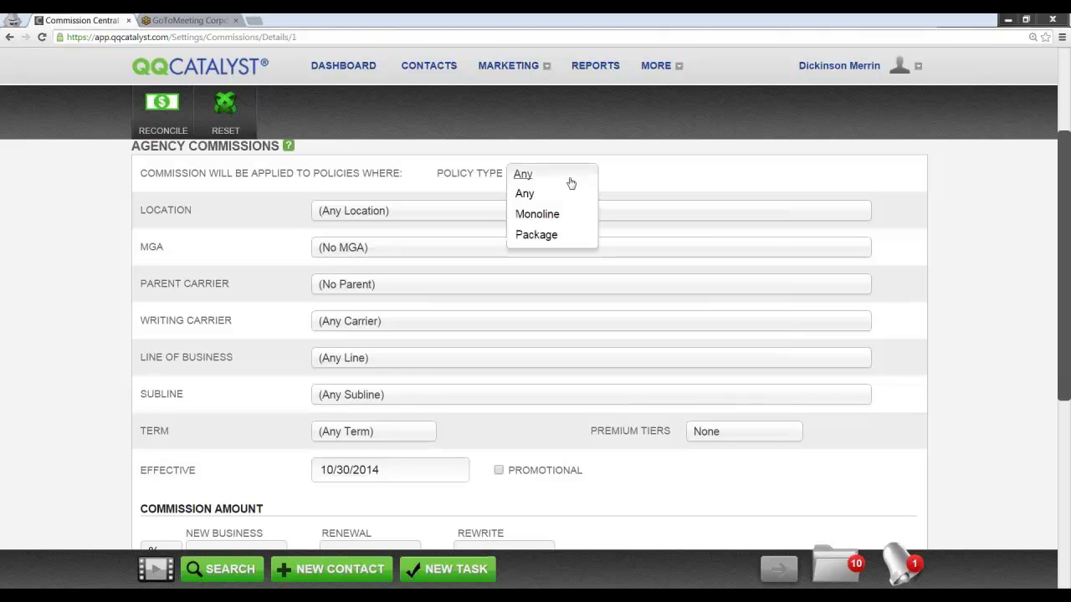
click(552, 214)
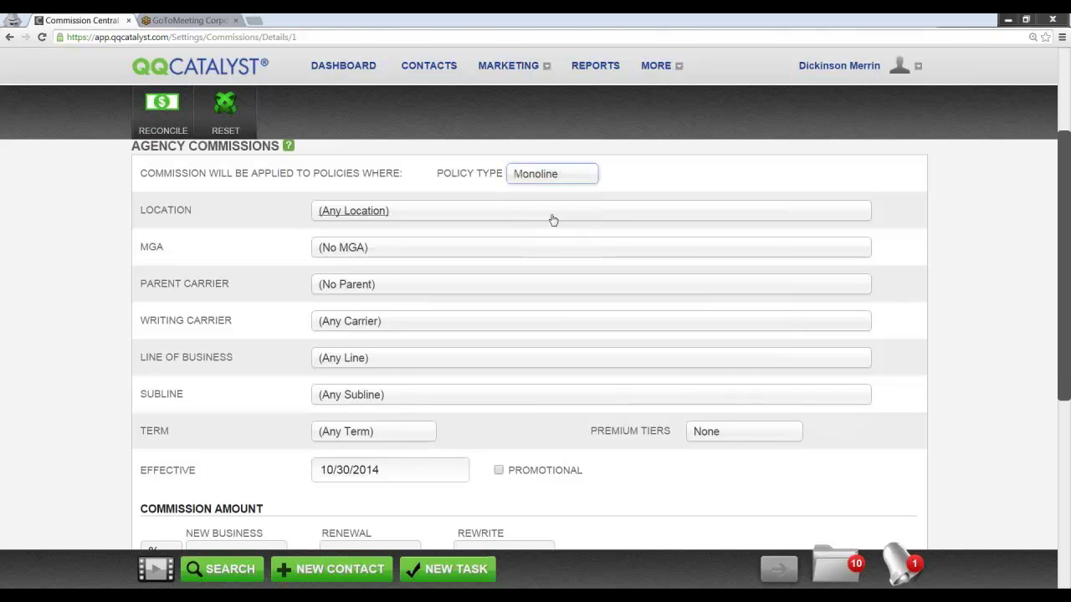
scroll(559, 255, down, 2)
click(221, 444)
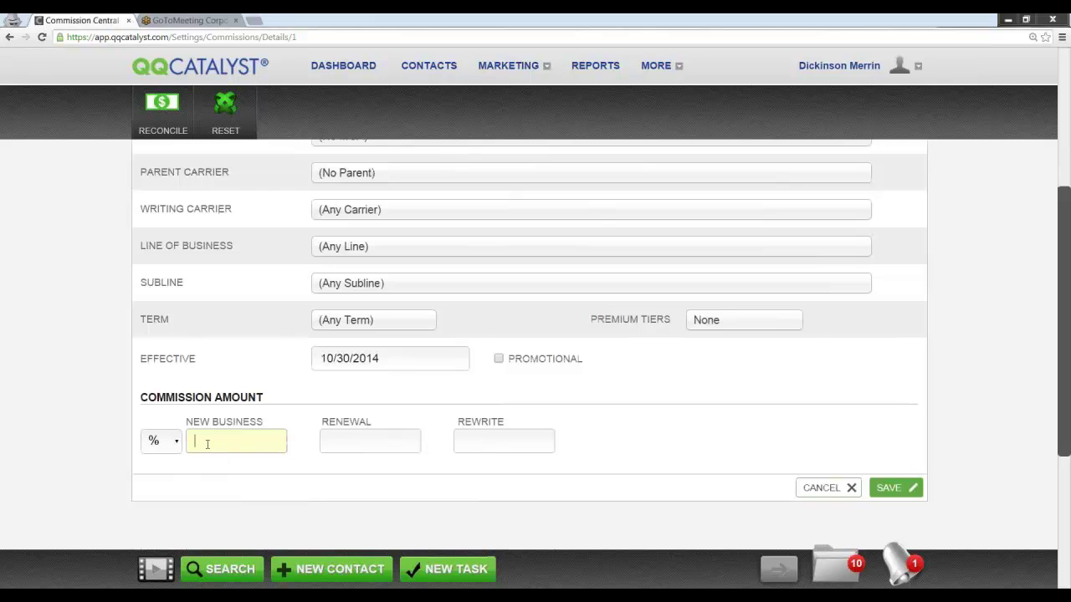
text(10)
key(Tab)
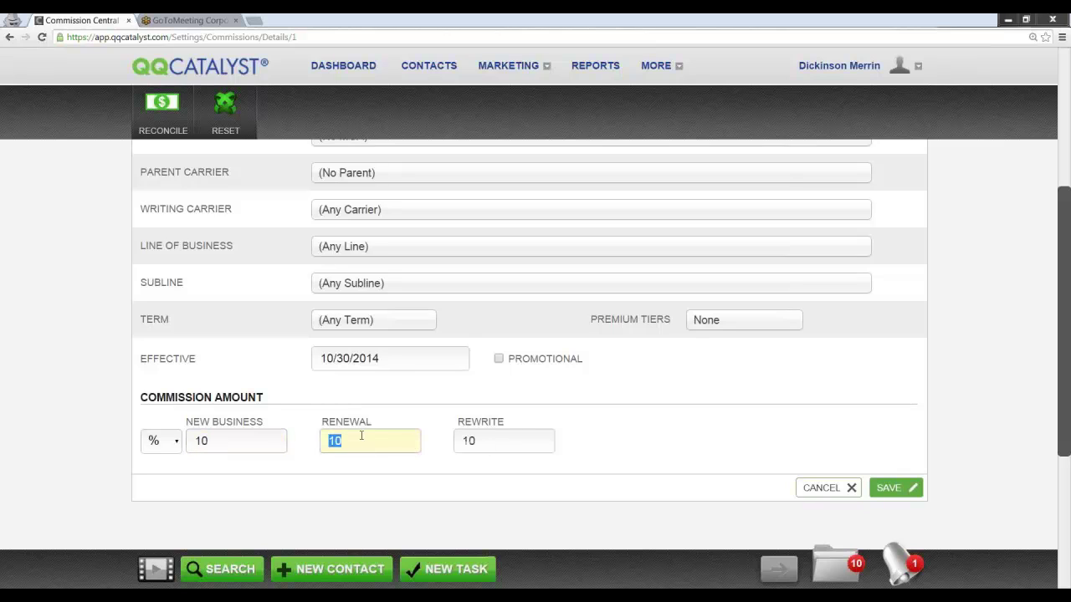
Step: Change the rule's policy type to Package with Personal Package as the package type
scroll(364, 440, up, 3)
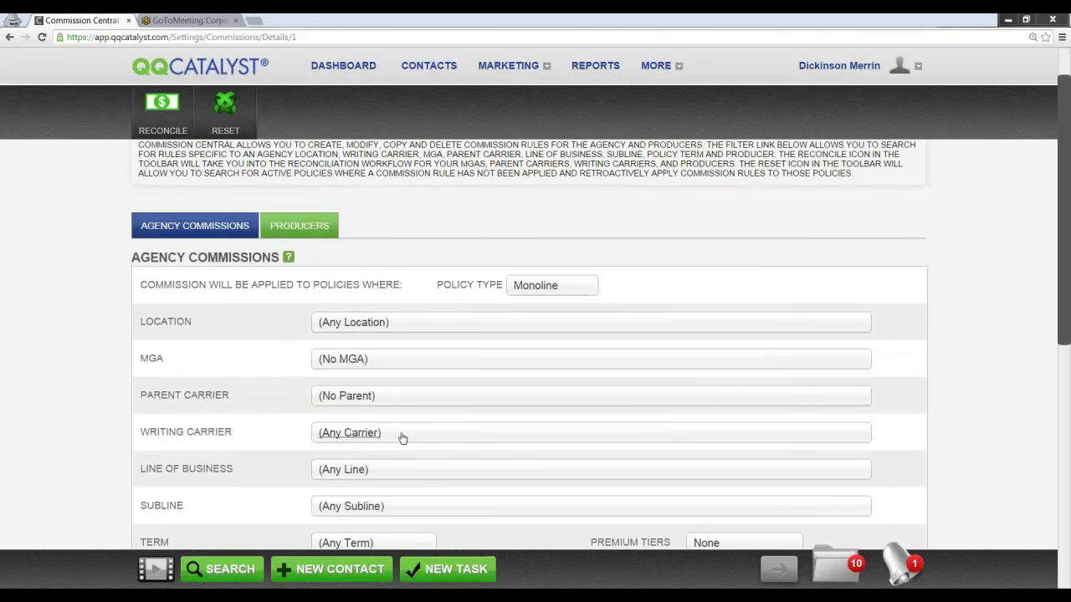
click(579, 295)
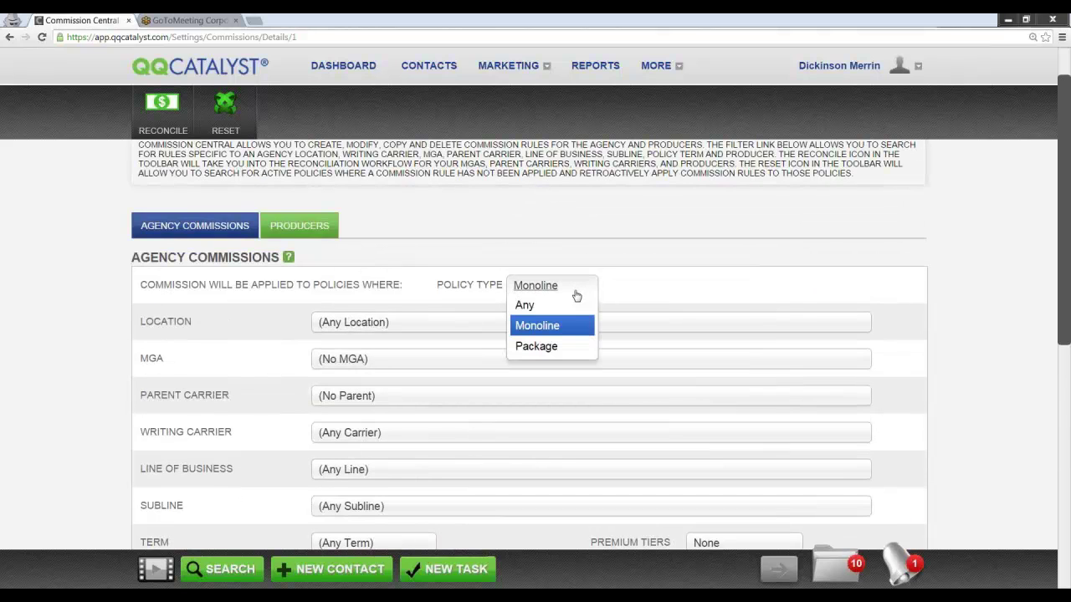
click(538, 347)
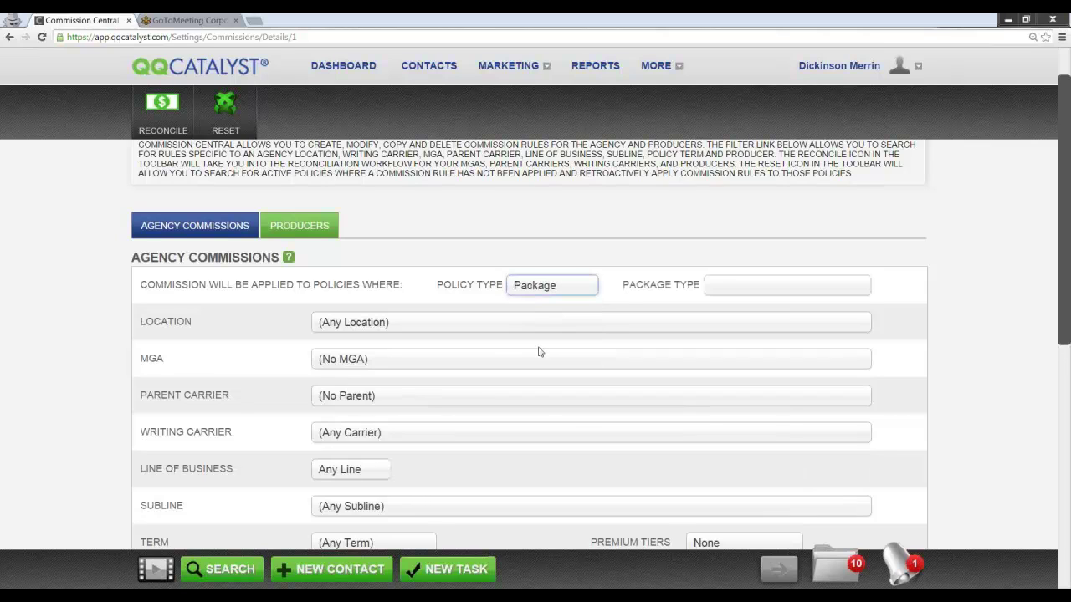
click(759, 294)
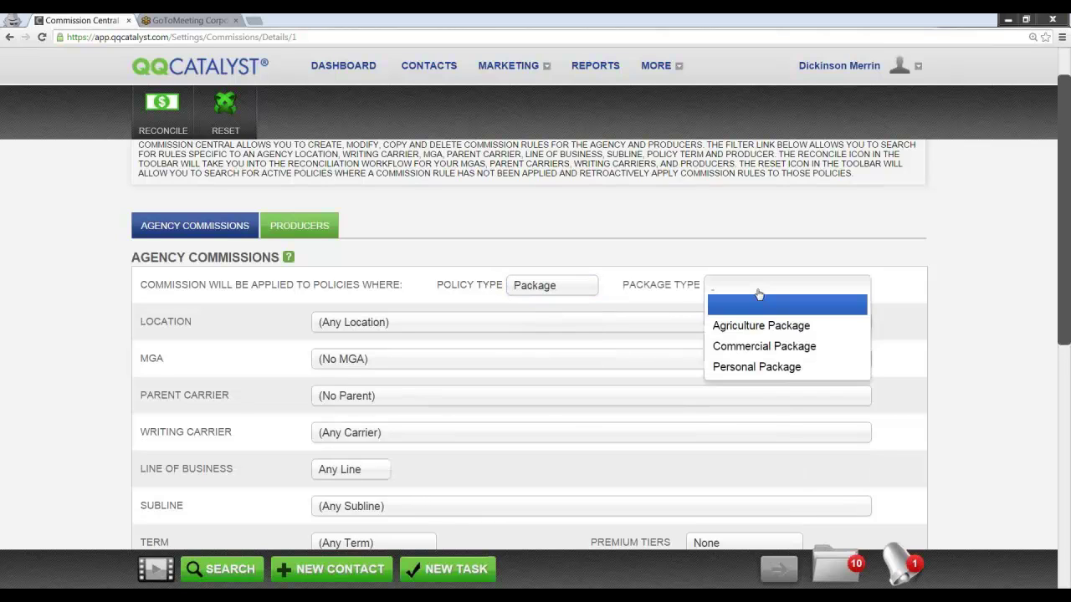
click(756, 366)
scroll(601, 347, down, 1)
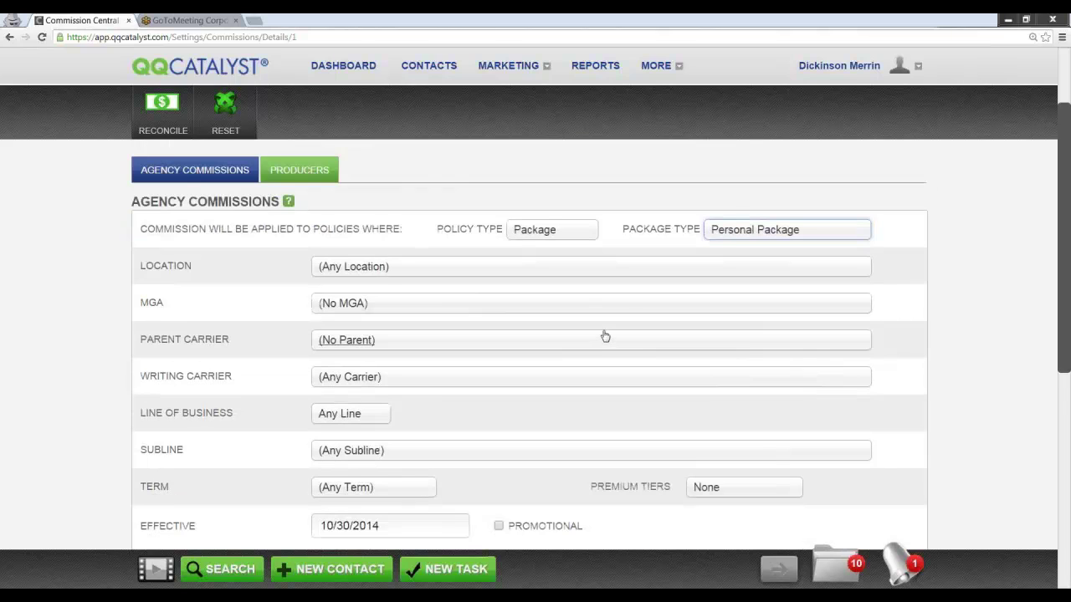
scroll(608, 337, down, 1)
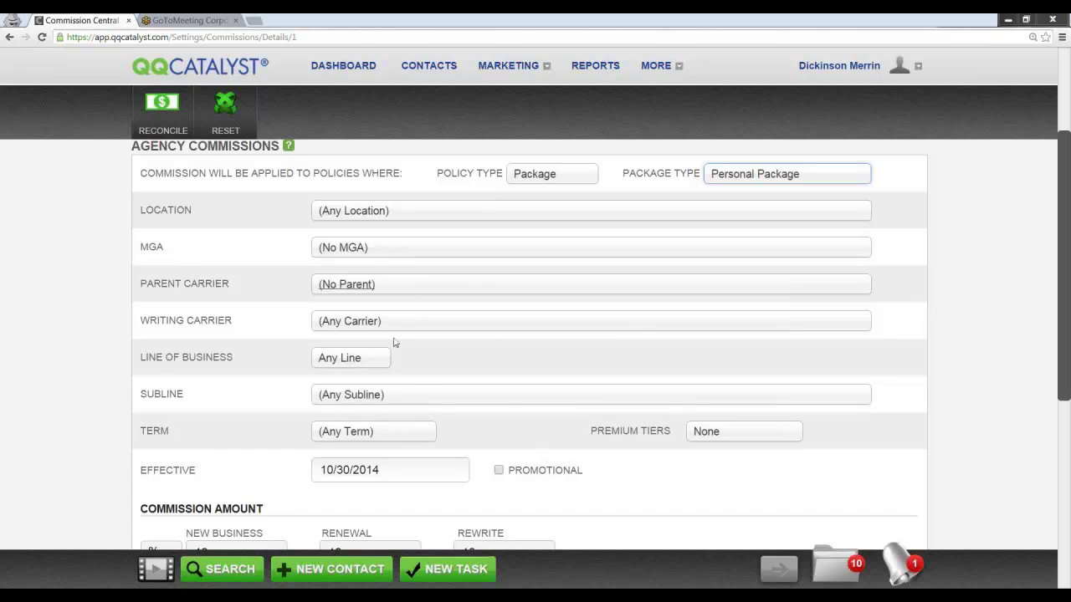
scroll(351, 398, down, 2)
click(229, 443)
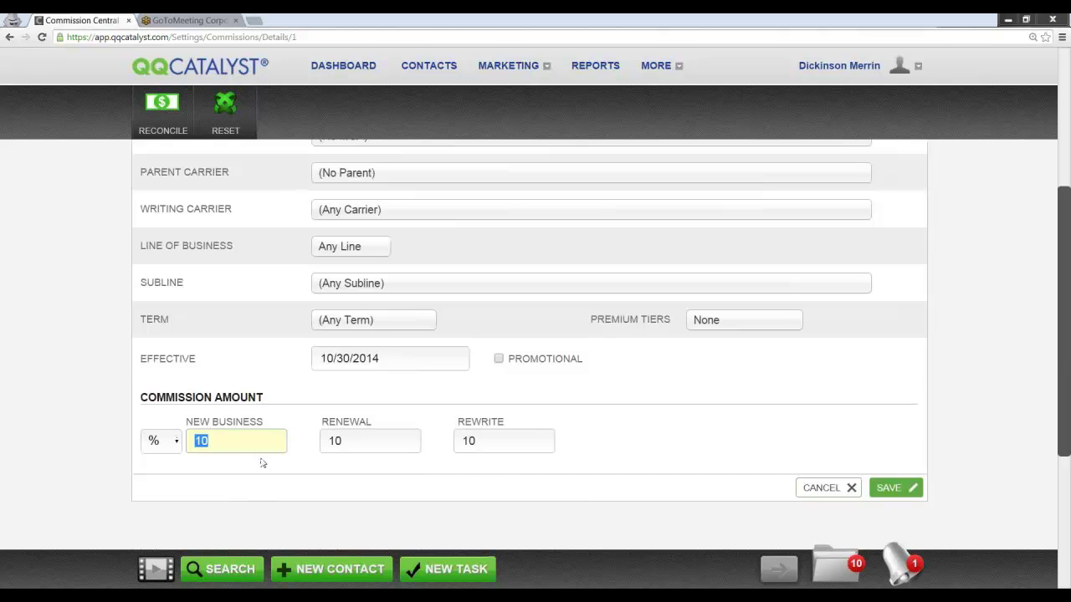
scroll(333, 471, up, 1)
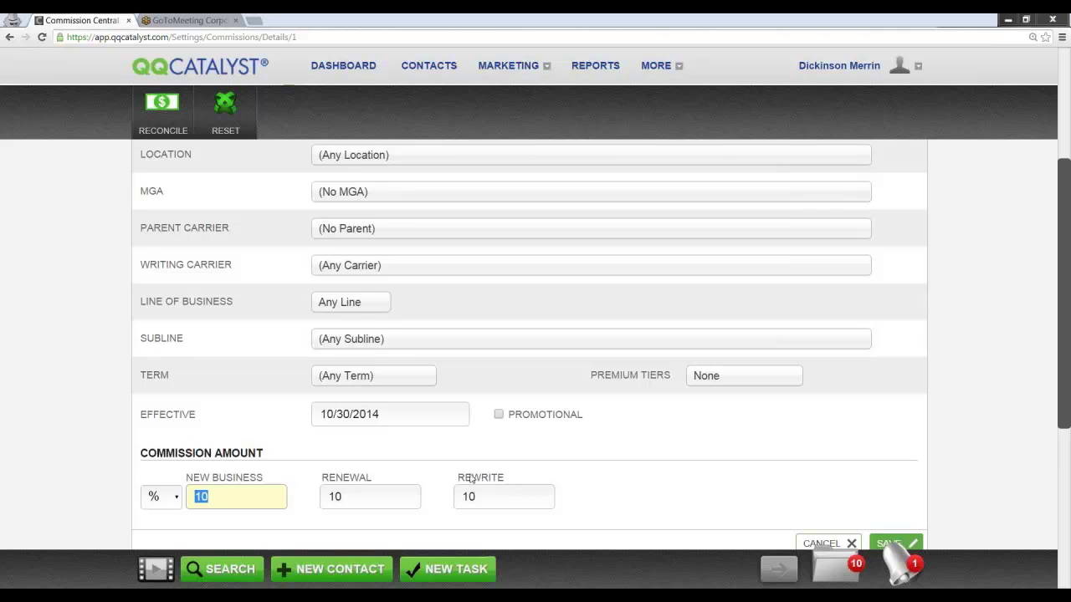
scroll(472, 481, up, 3)
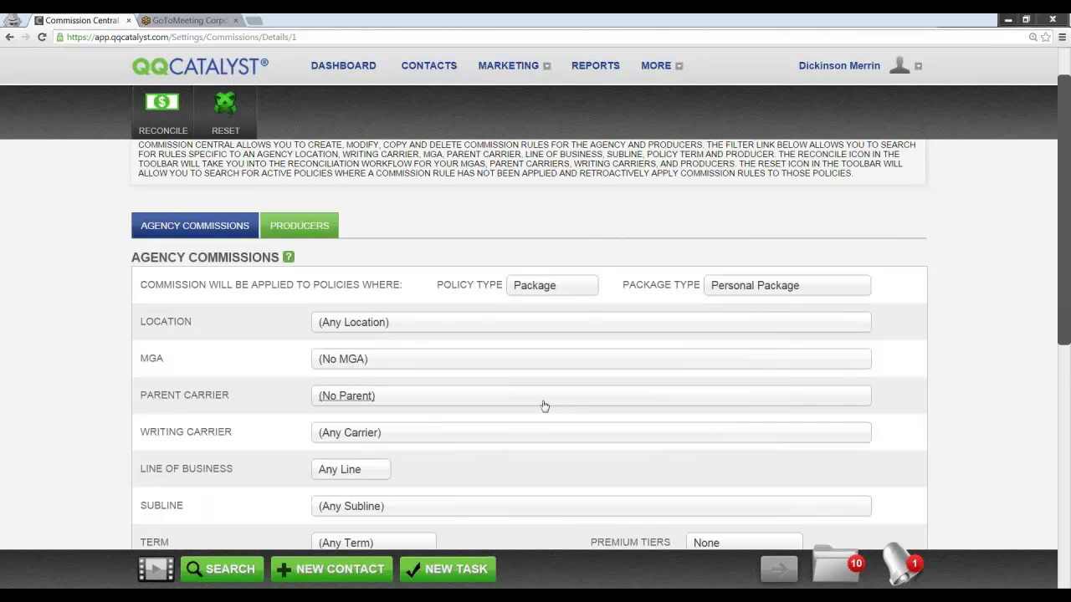
Step: Set the line of business to Multi Line and add Personal Auto and Homeowners
scroll(544, 402, down, 1)
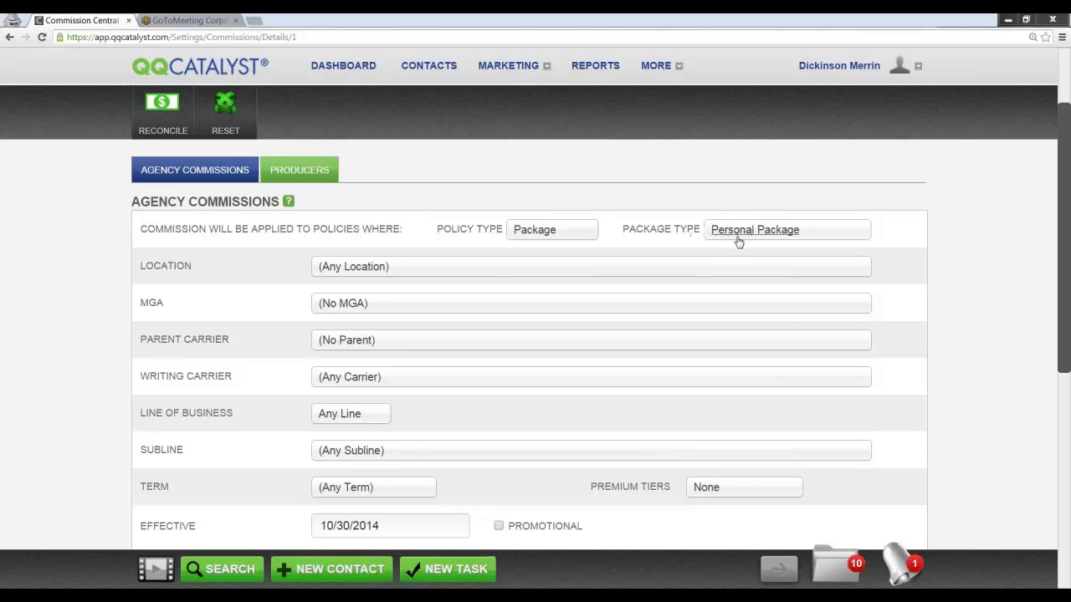
click(373, 416)
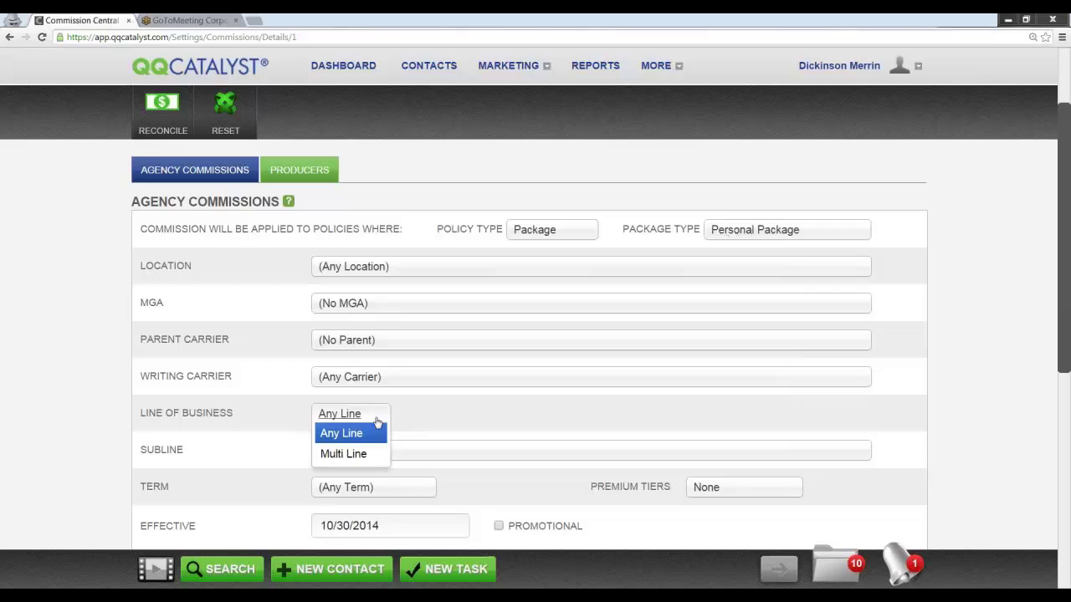
click(349, 454)
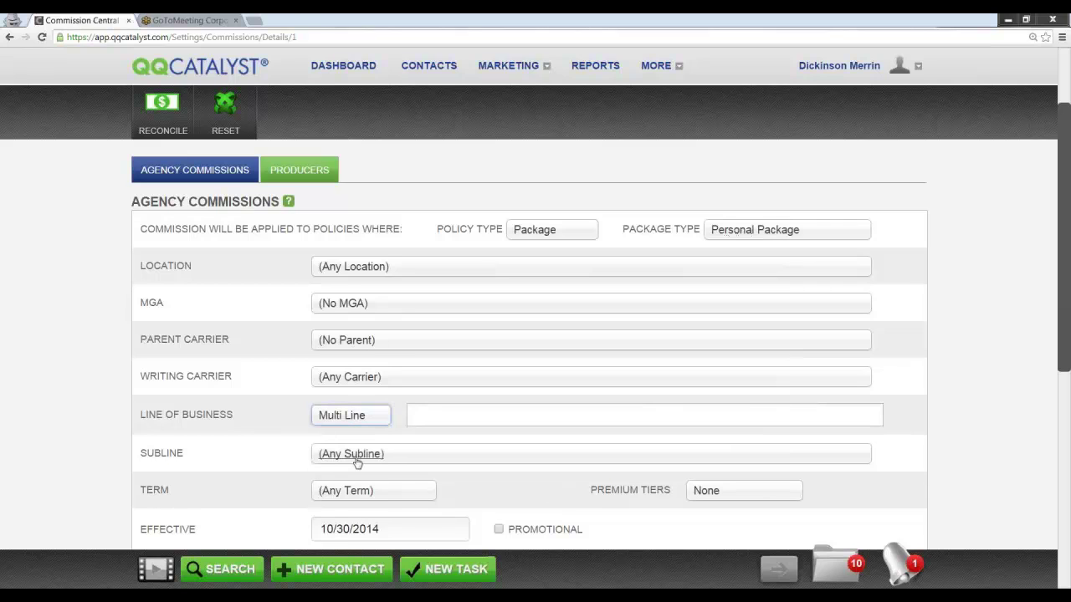
click(429, 416)
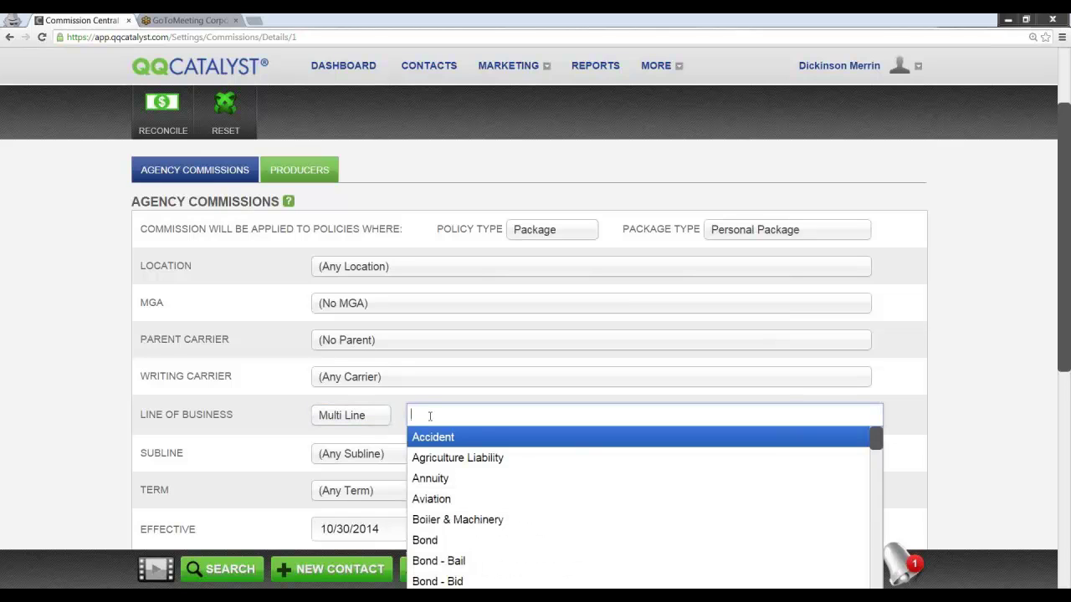
text(person)
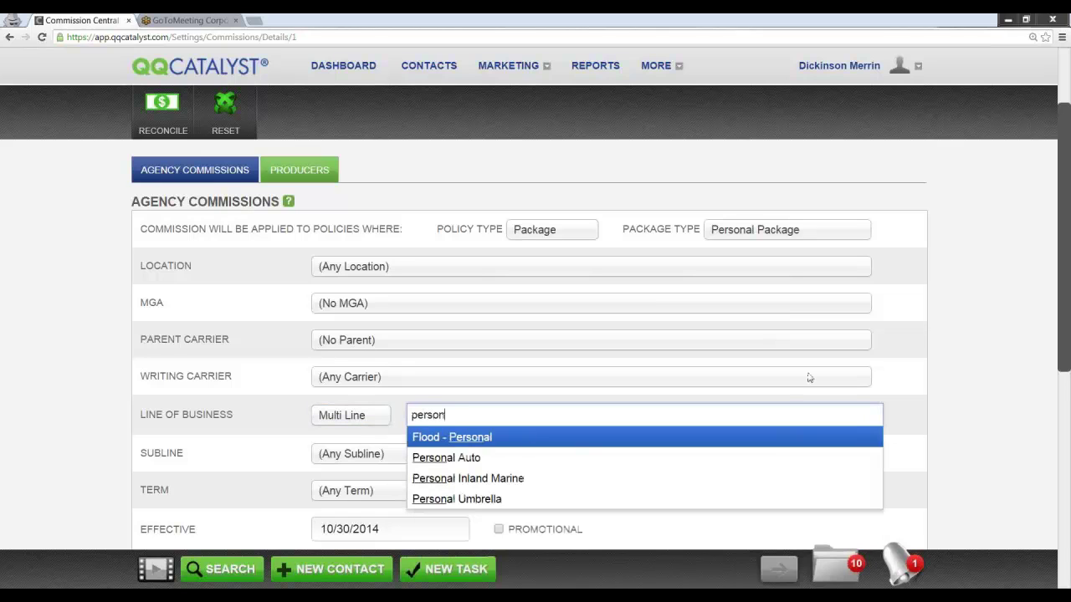
click(511, 460)
click(540, 413)
text(home)
click(481, 439)
Step: Set the commission amounts for new business, renewal and rewrite to 15% each
scroll(246, 448, down, 2)
click(246, 449)
text(15)
key(Tab)
text(15)
key(Tab)
text(15)
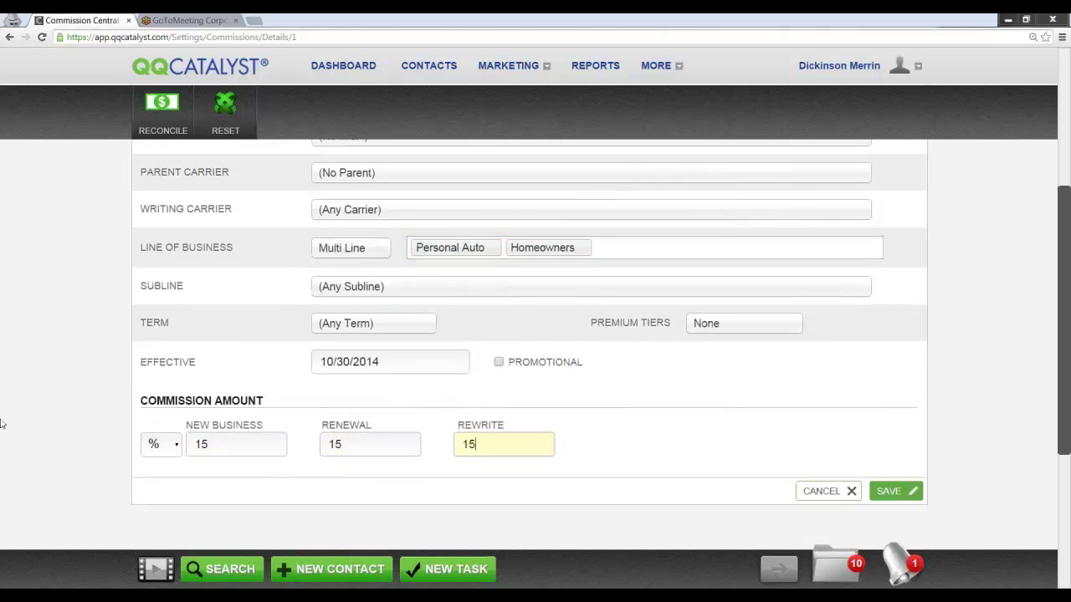
key(Tab)
Step: Add Flood - Personal to the rule's lines of business
scroll(143, 456, up, 2)
scroll(658, 423, down, 3)
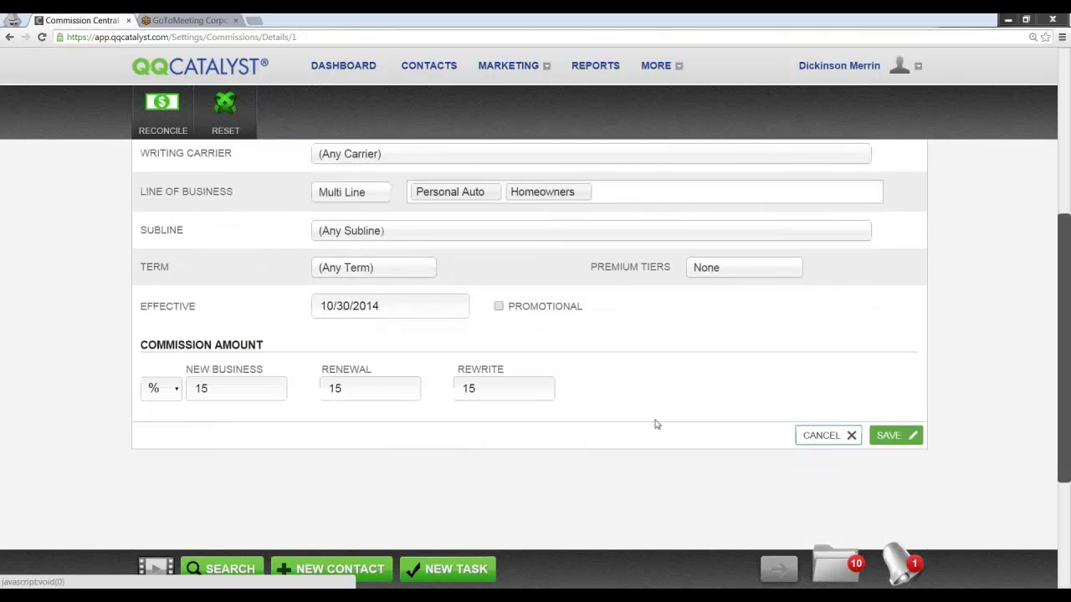
scroll(656, 421, up, 1)
scroll(657, 421, up, 1)
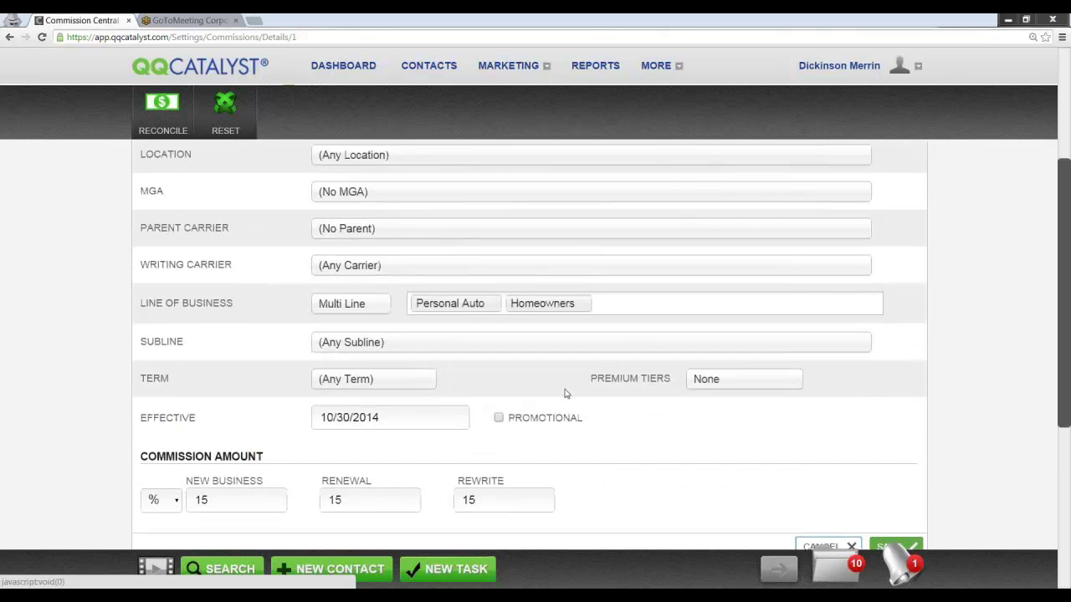
scroll(567, 388, up, 1)
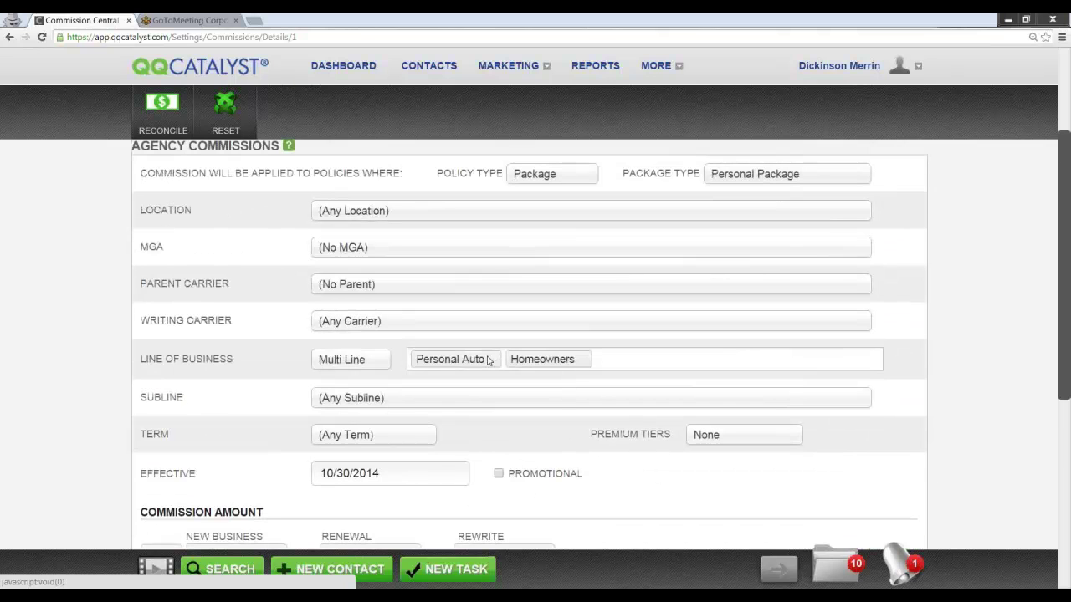
click(620, 358)
text(floo)
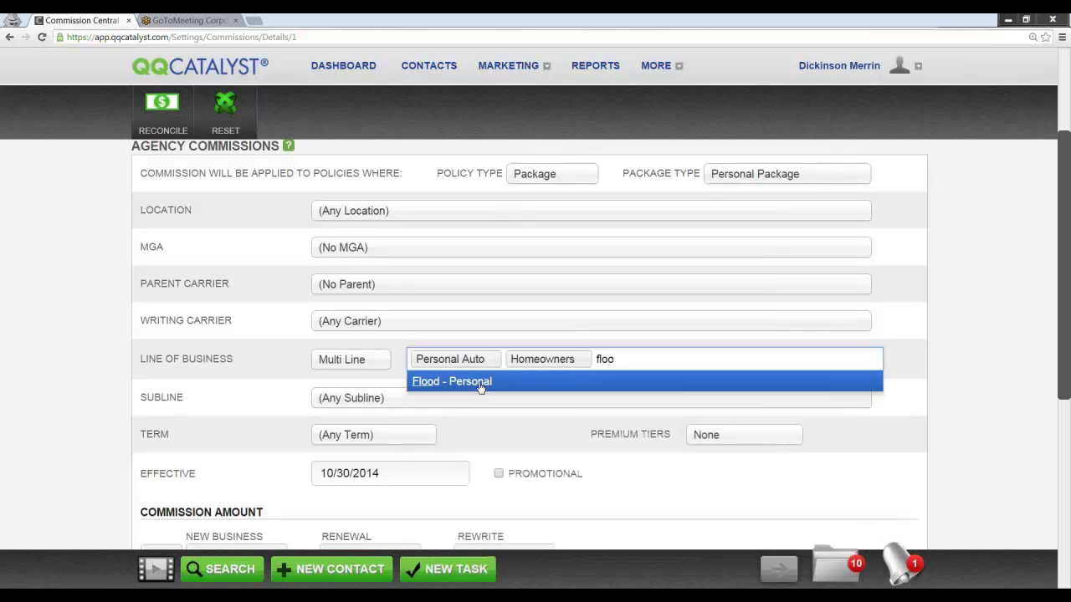
click(481, 385)
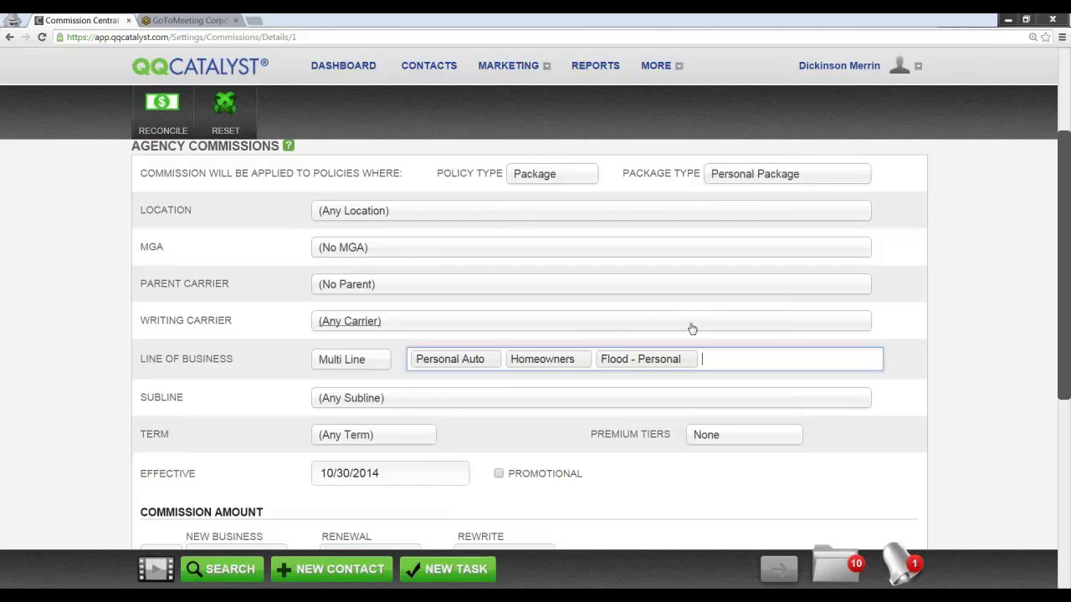
Step: Set the policy type back to Any and choose Allrisks Insurance Brokers as the MGA
click(583, 176)
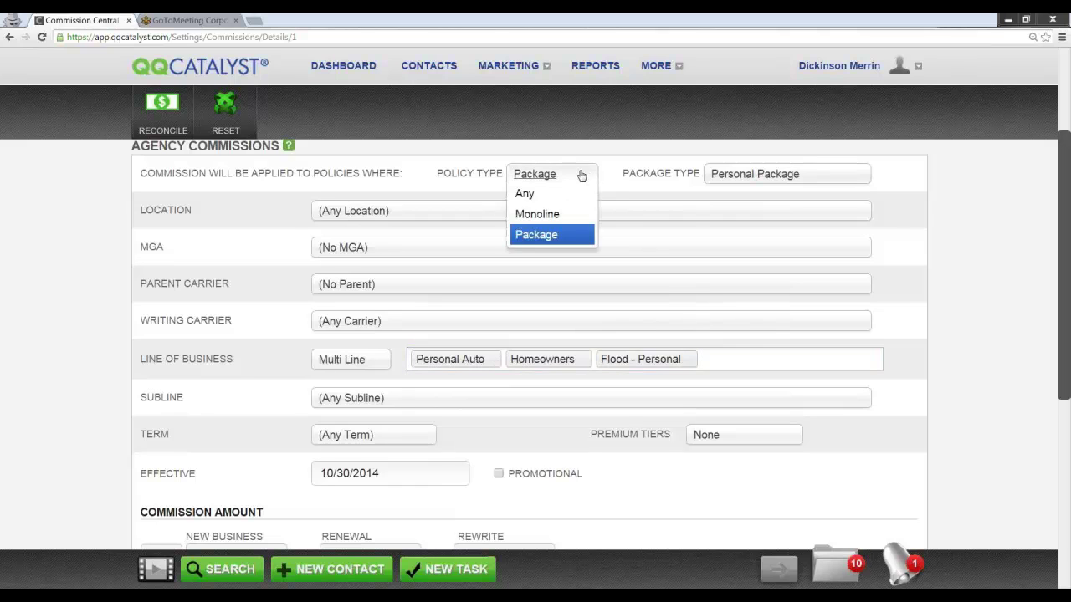
click(561, 198)
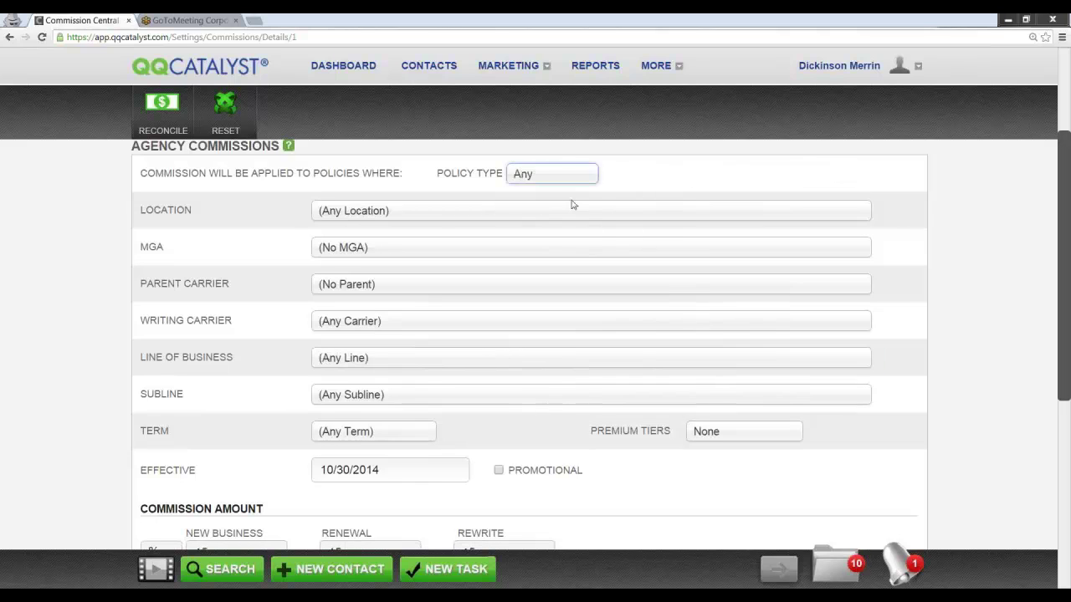
click(452, 251)
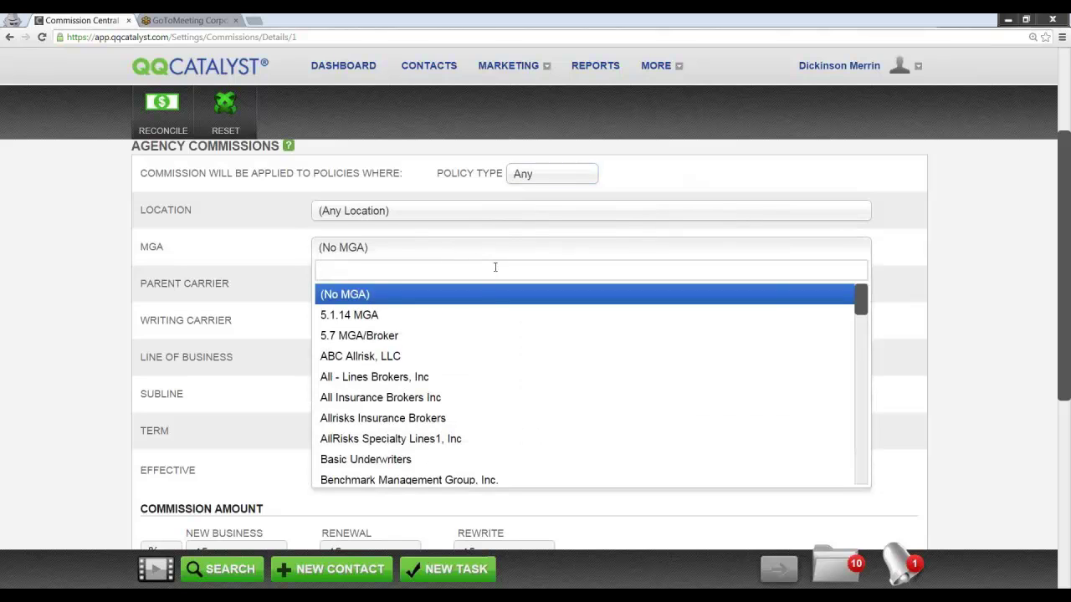
click(420, 423)
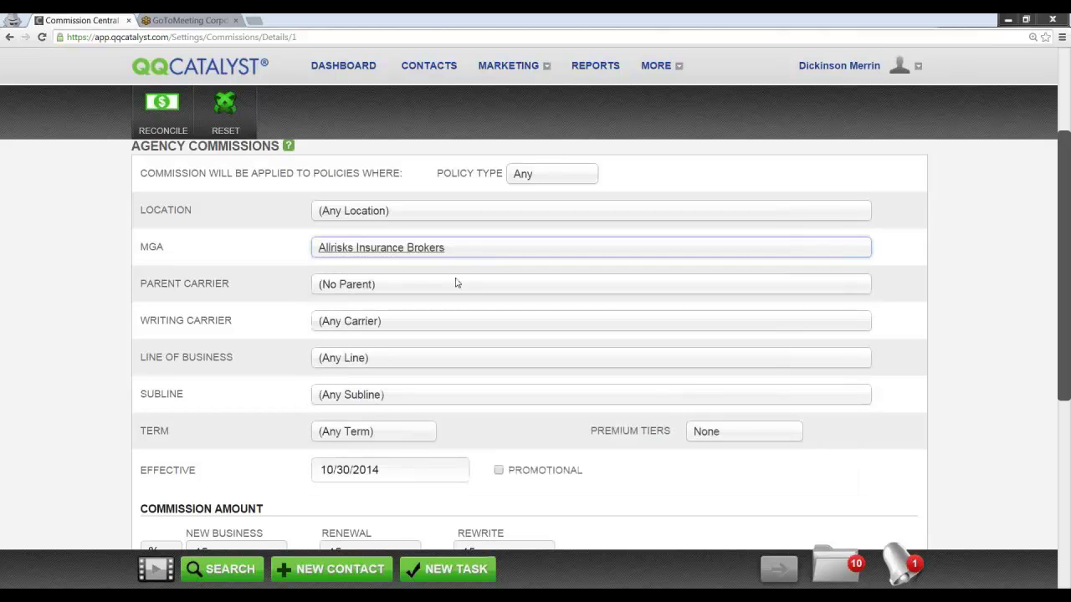
Step: Set the MGA rule's new business, renewal and rewrite commission amounts to 10% each
scroll(385, 376, down, 2)
click(205, 384)
key(BackSpace)
text(0)
key(Tab)
text(10)
key(Tab)
text(10)
key(Tab)
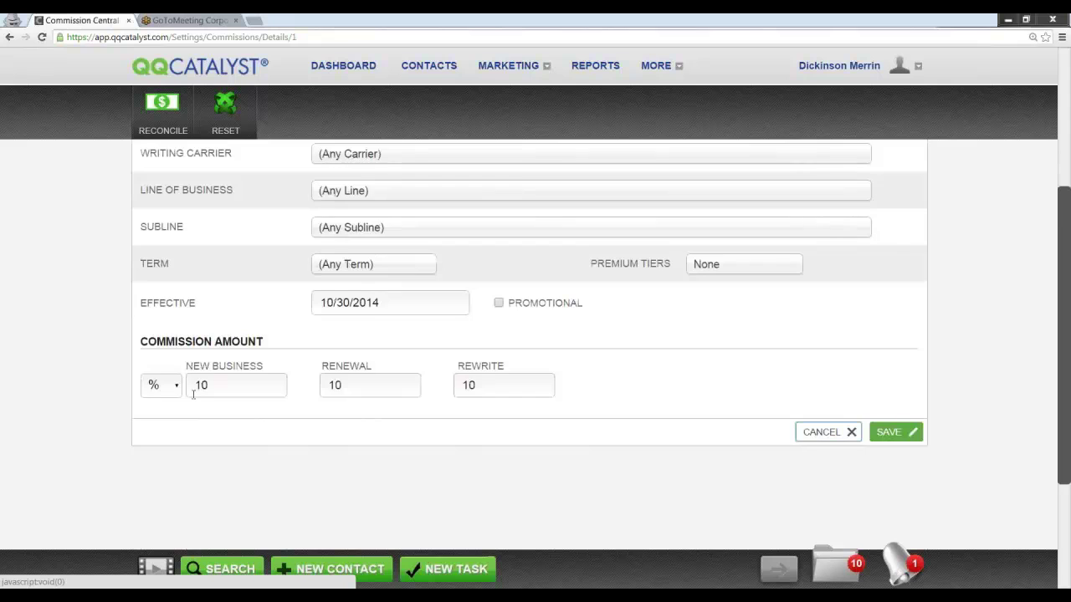
scroll(201, 394, up, 3)
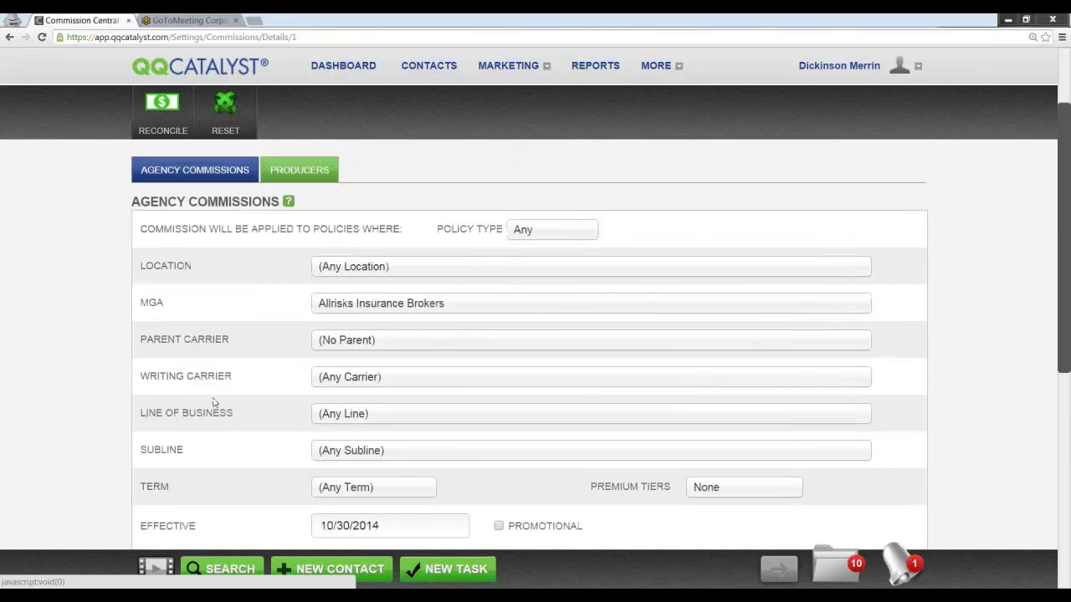
Step: Set the rule's line of business to Life and its subline to 30-Year
scroll(213, 403, down, 1)
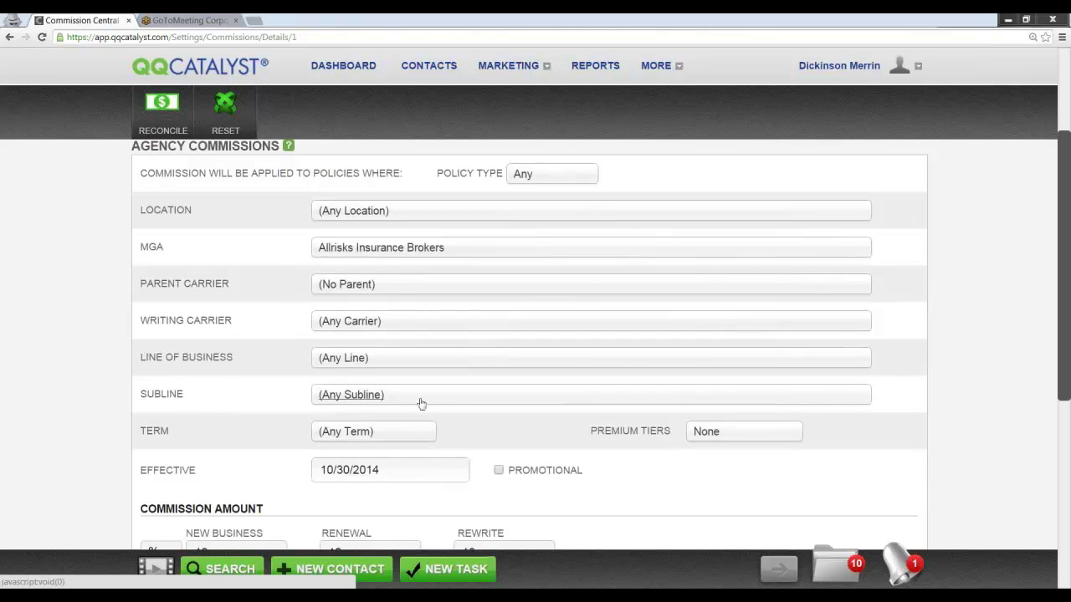
click(393, 362)
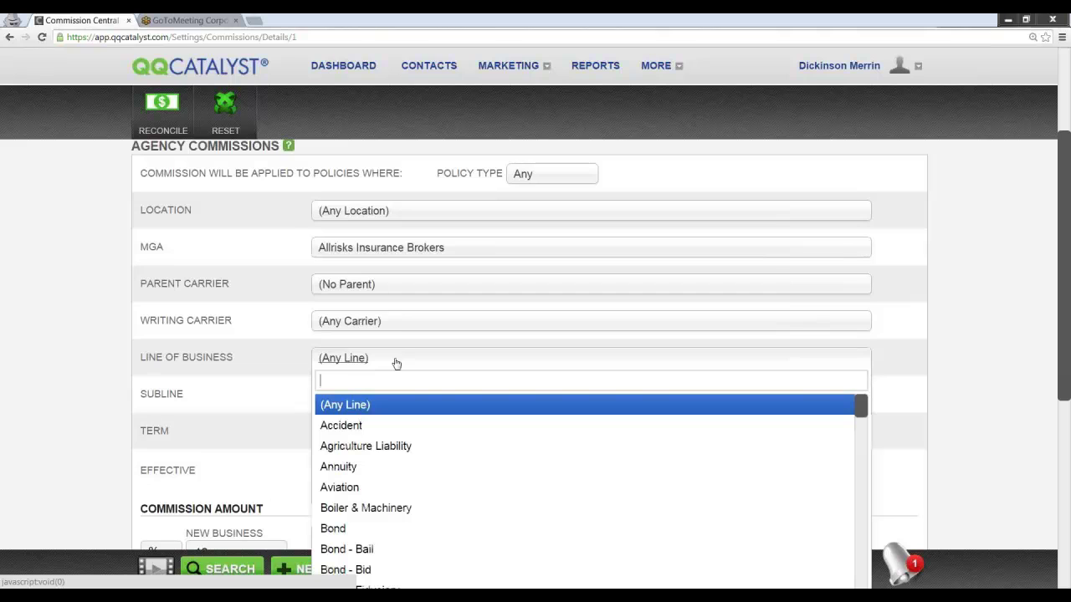
text(life)
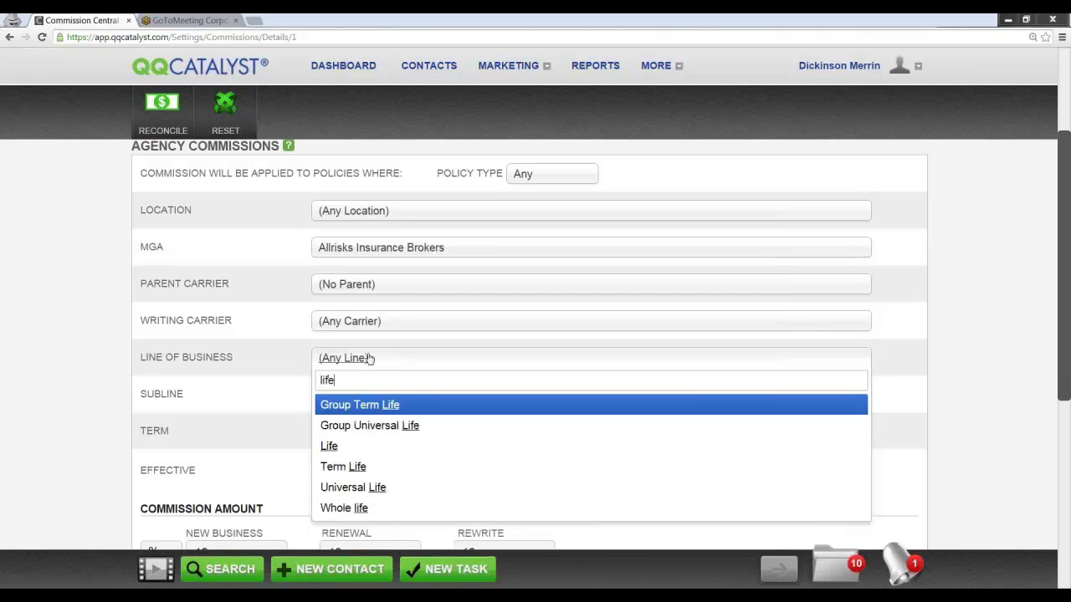
click(346, 450)
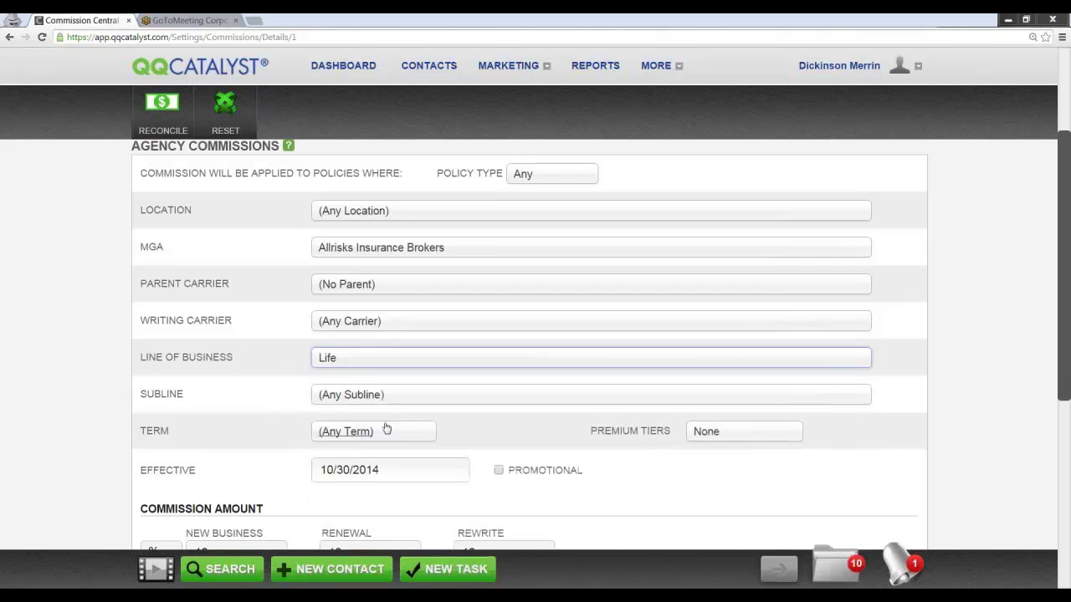
click(403, 397)
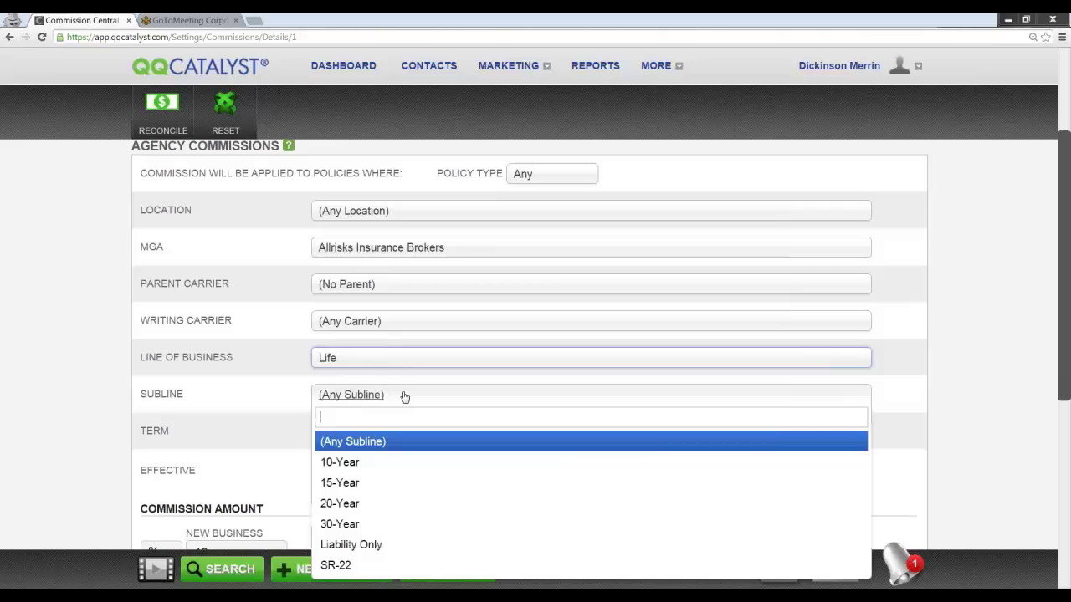
click(363, 524)
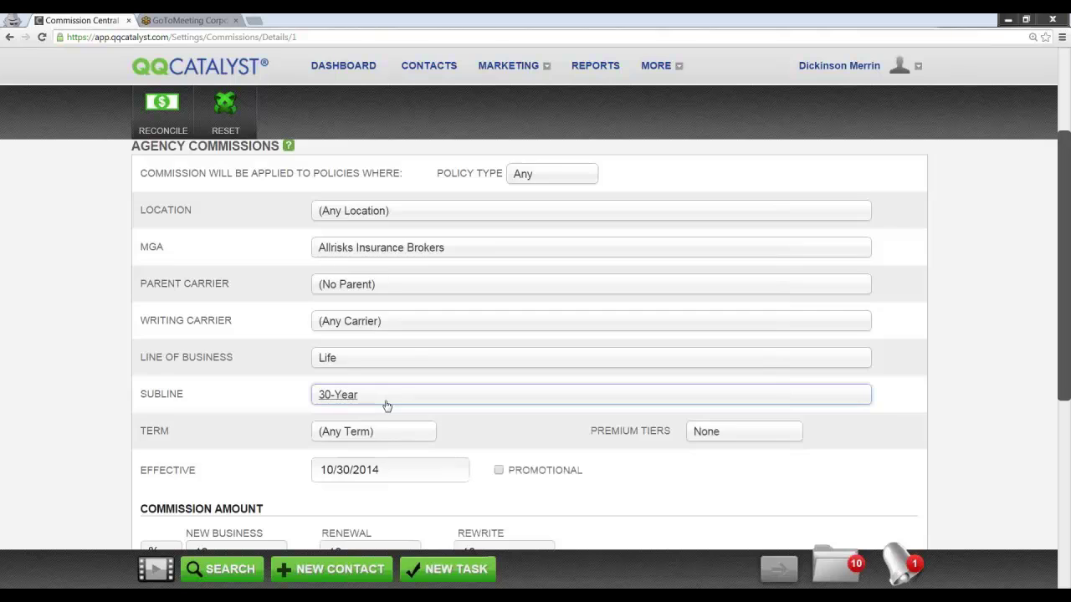
Step: Open the calendar for the rule's effective date and close it without choosing a date
scroll(387, 407, down, 2)
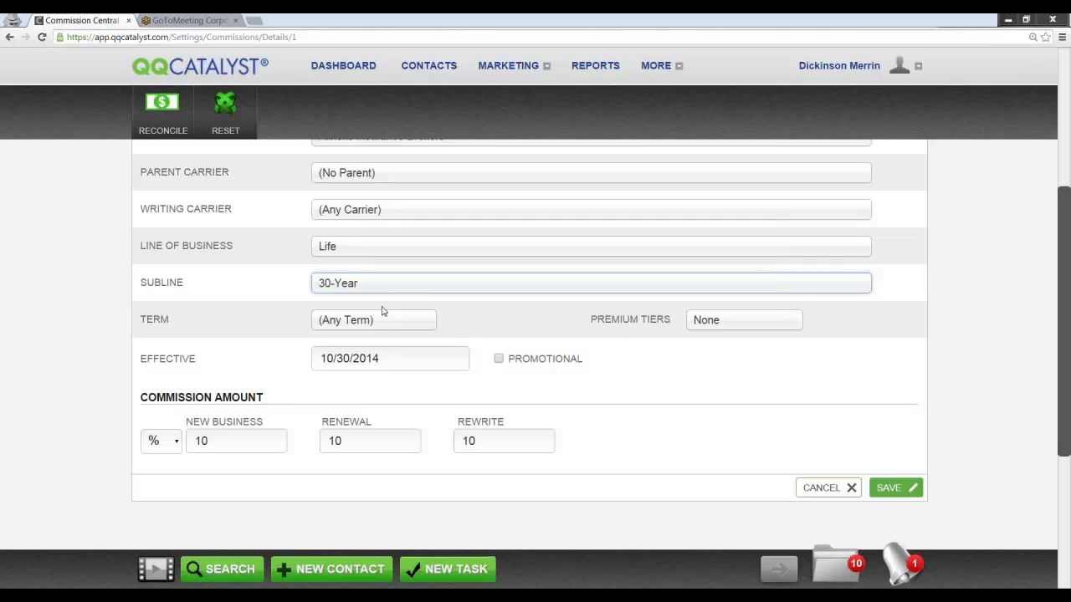
click(396, 358)
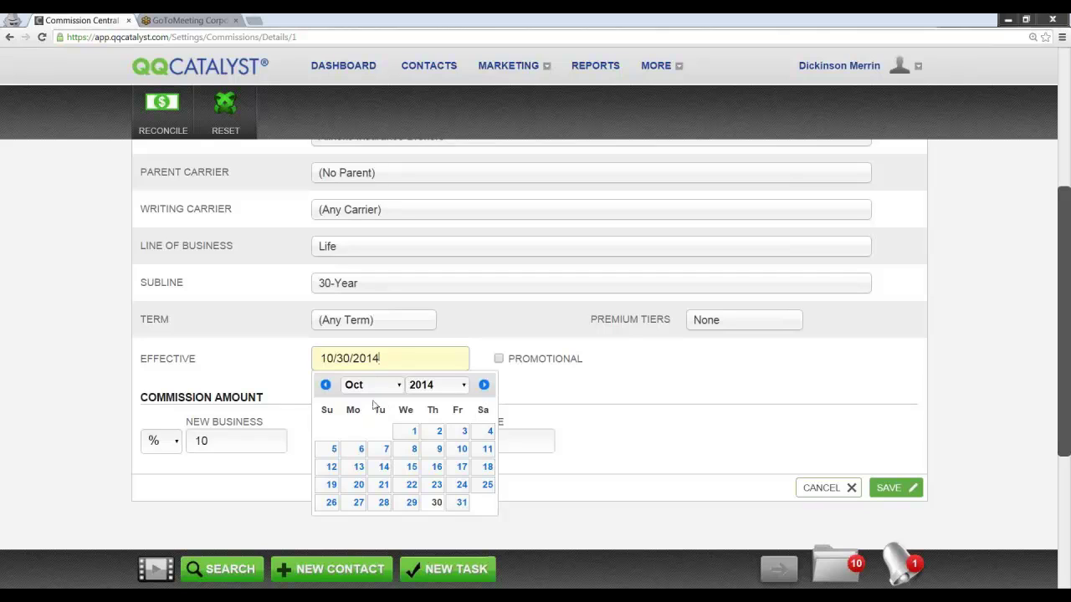
click(473, 320)
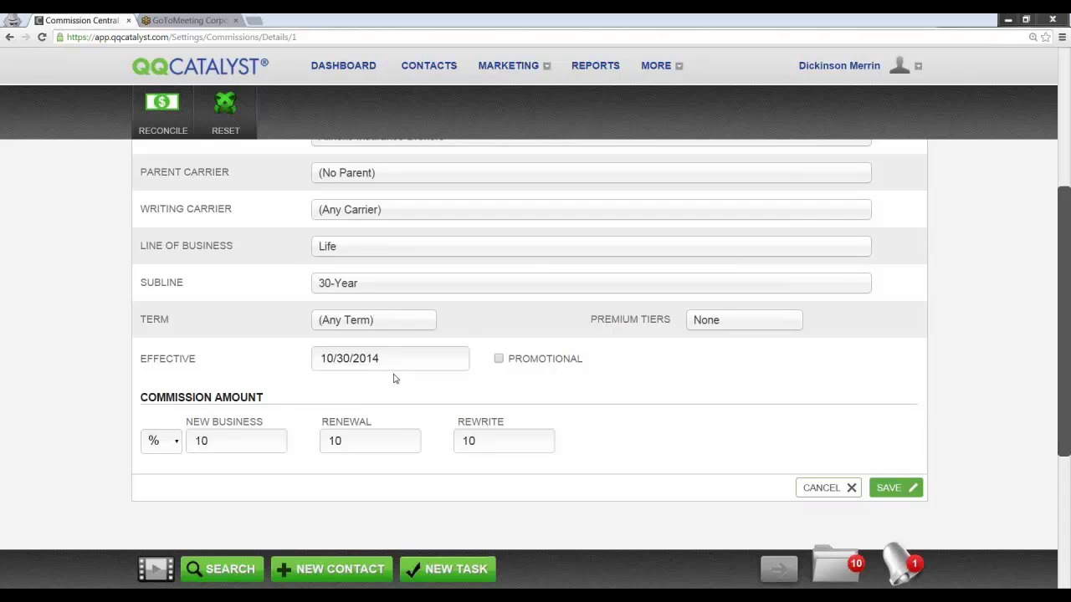
Step: Divide the rule into 3 premium tiers, with upper limits of 10000 for the first and 20000 for the second
click(733, 324)
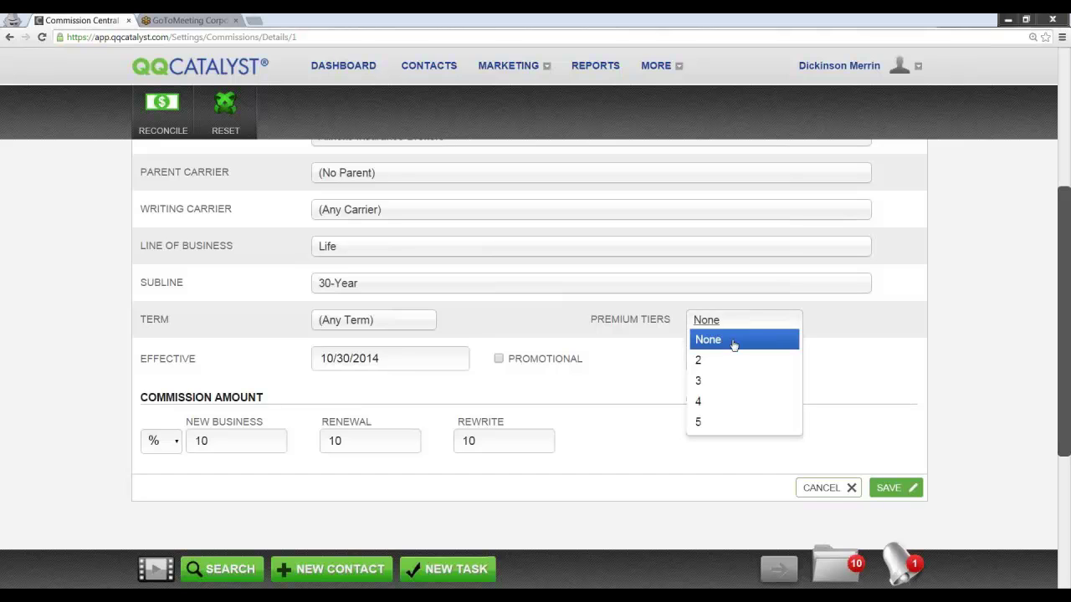
click(739, 385)
scroll(766, 380, down, 2)
click(768, 276)
text(10000)
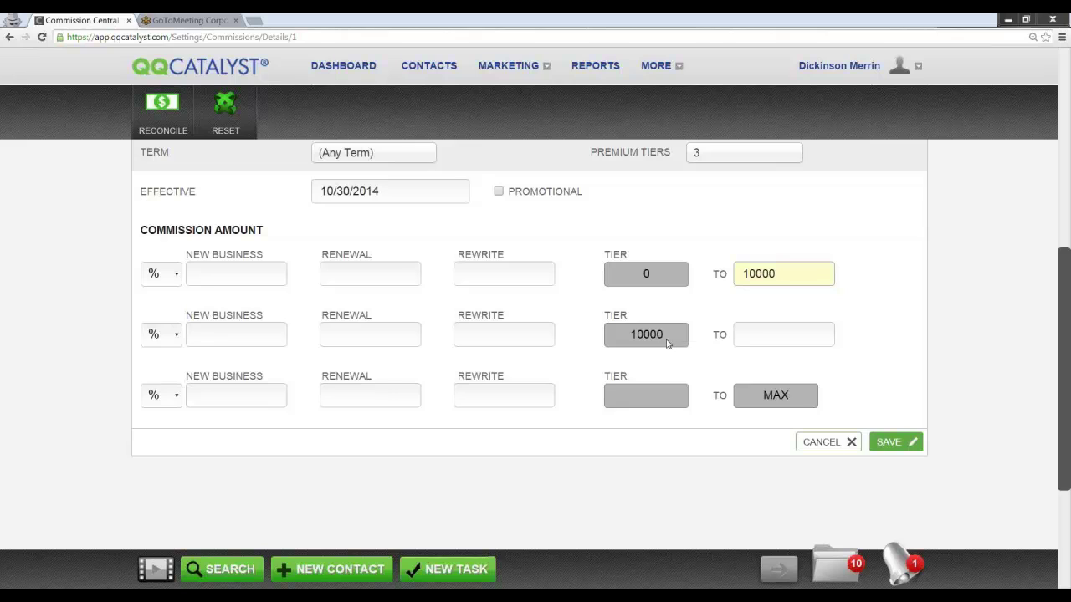
click(755, 337)
text(20000)
click(673, 407)
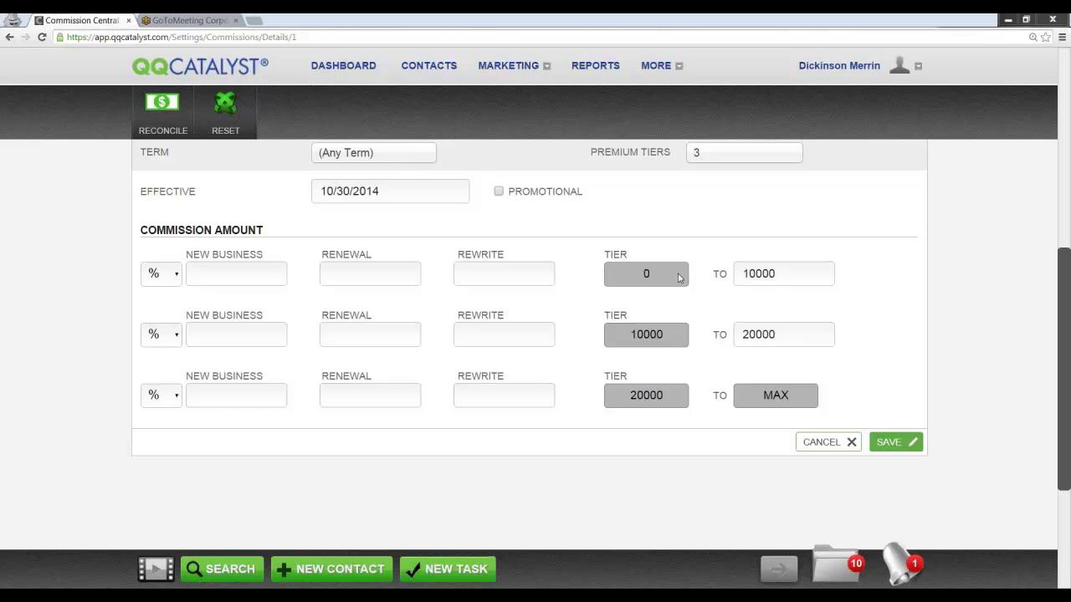
Step: Set new business, renewal and rewrite commissions to 10% for the first tier, 13% for the second and 15% for the third
click(226, 280)
text(10)
key(Tab)
click(198, 335)
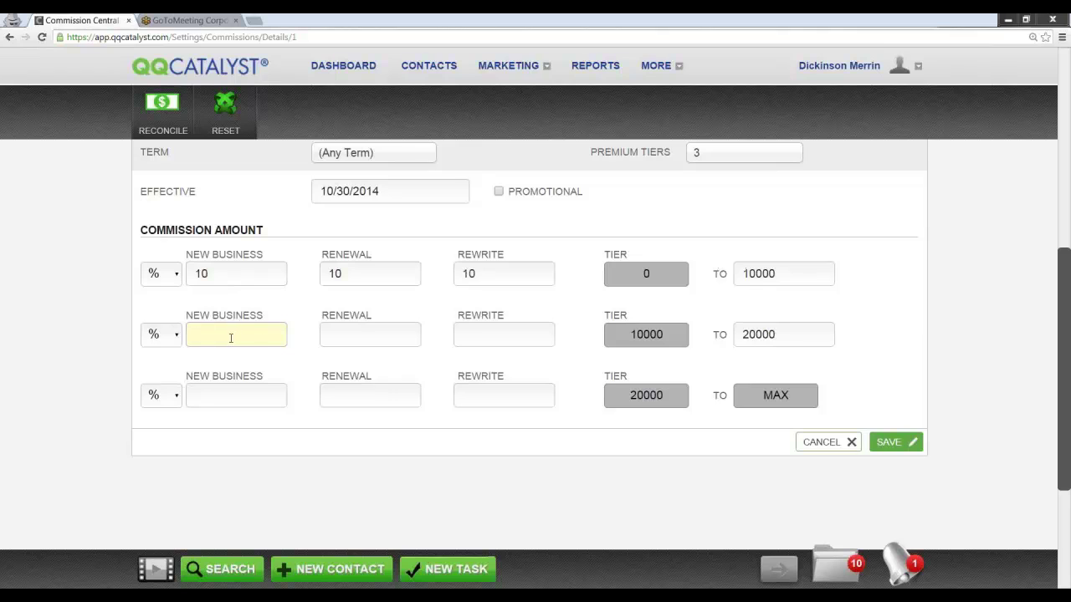
text(13)
key(Tab)
click(214, 386)
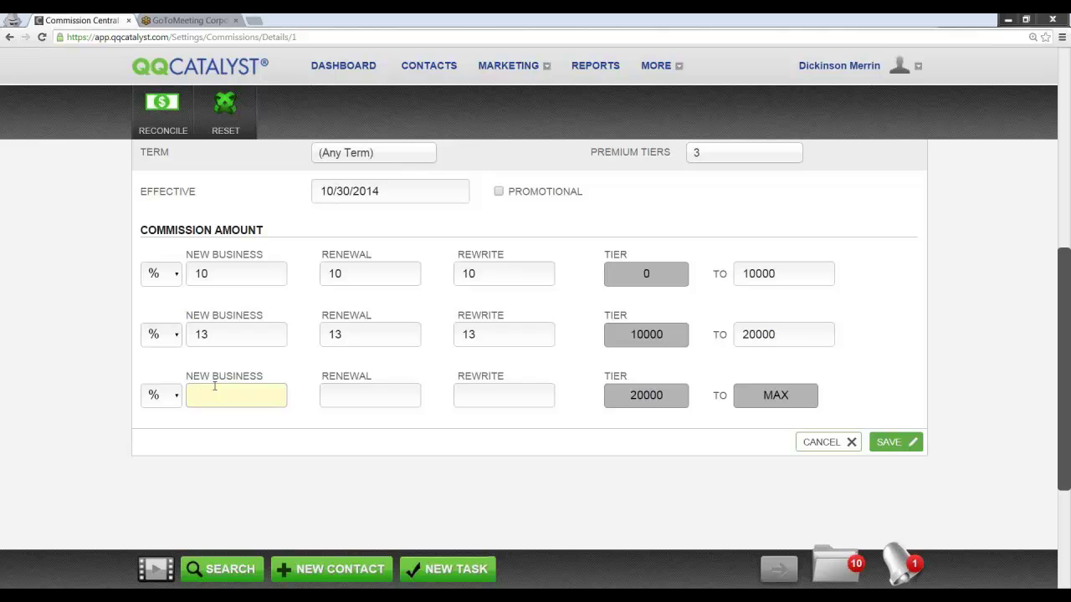
text(15)
key(Tab)
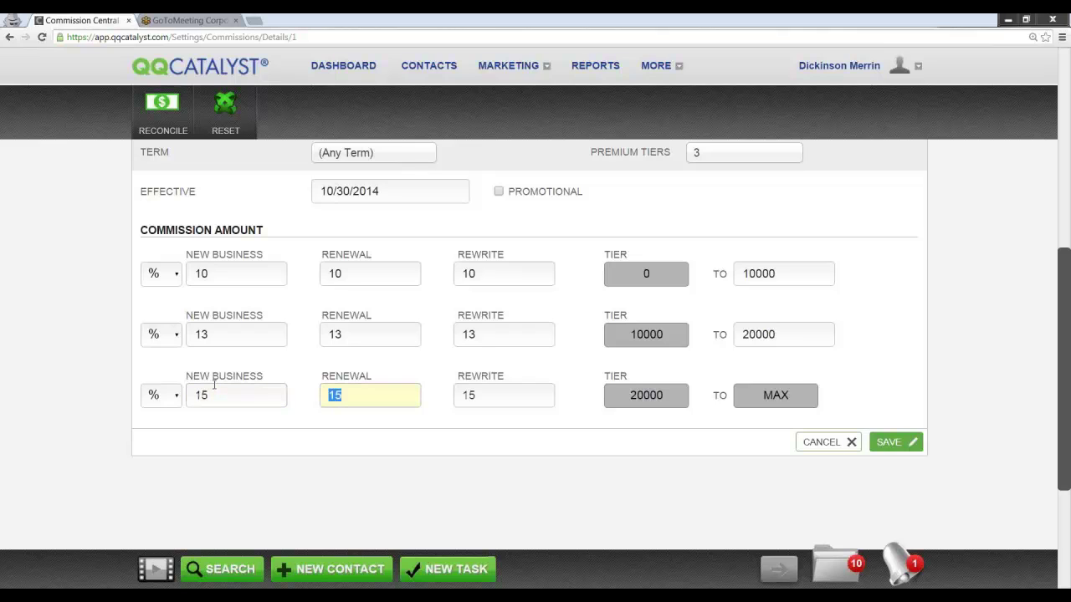
click(887, 339)
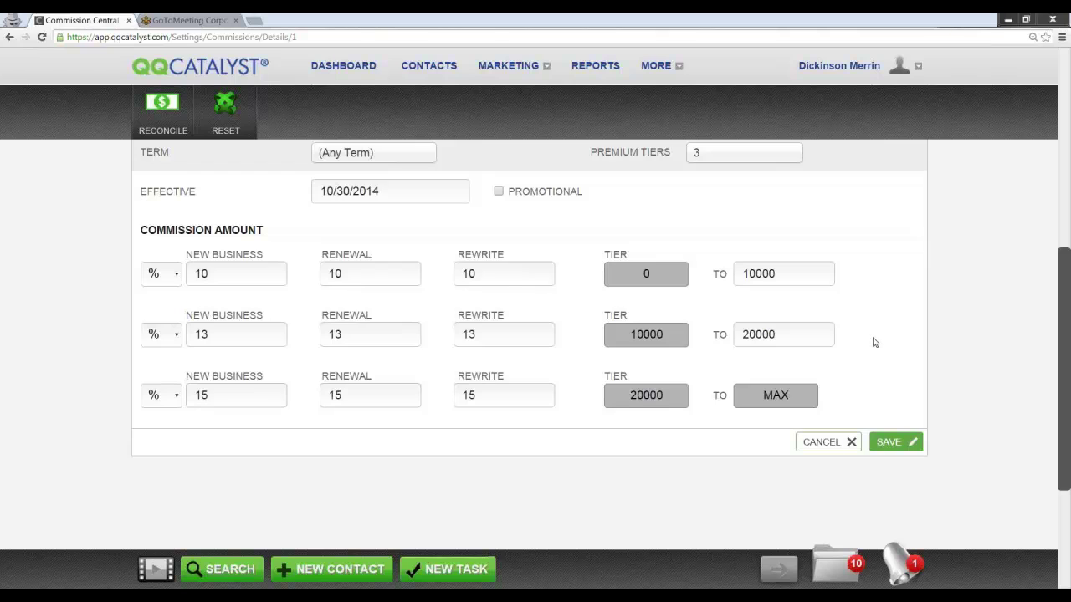
Step: Mark the commission rule as promotional, effective 12/01/2014 and expiring 12/31/2014
scroll(865, 337, up, 1)
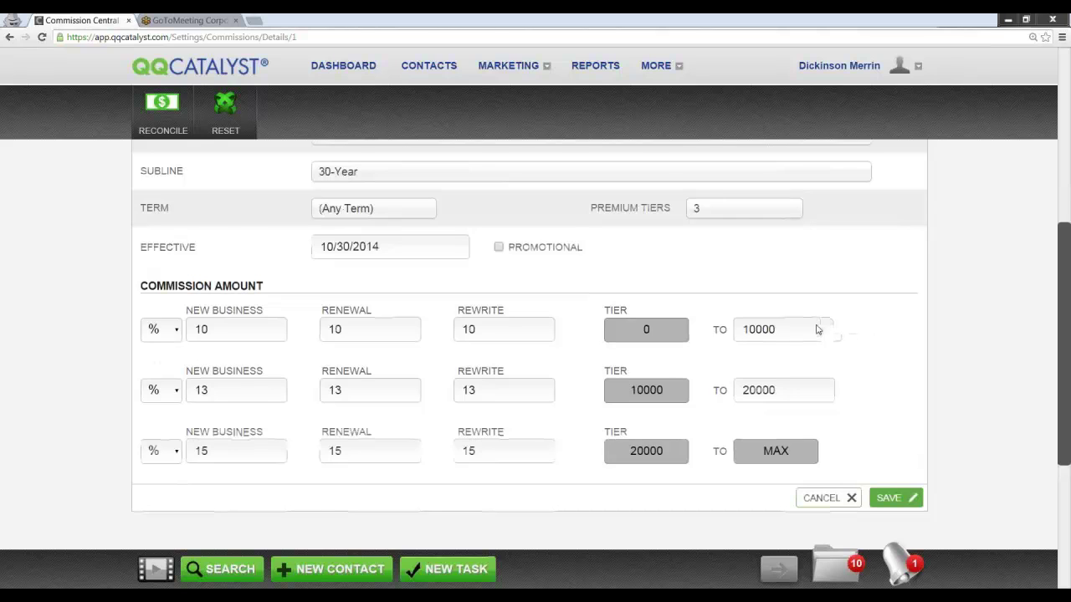
scroll(666, 332, up, 1)
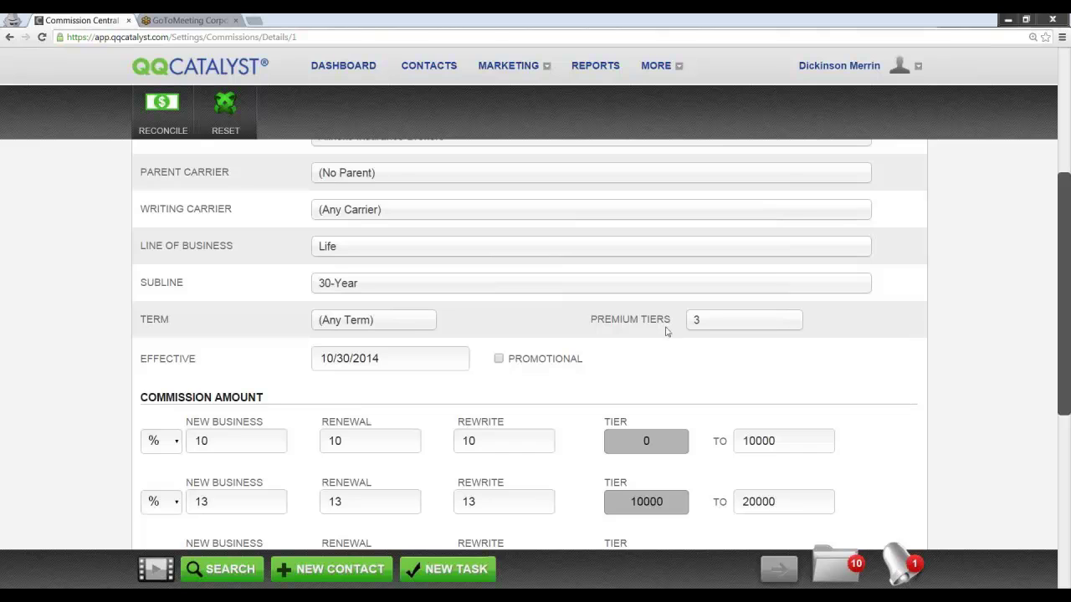
click(499, 359)
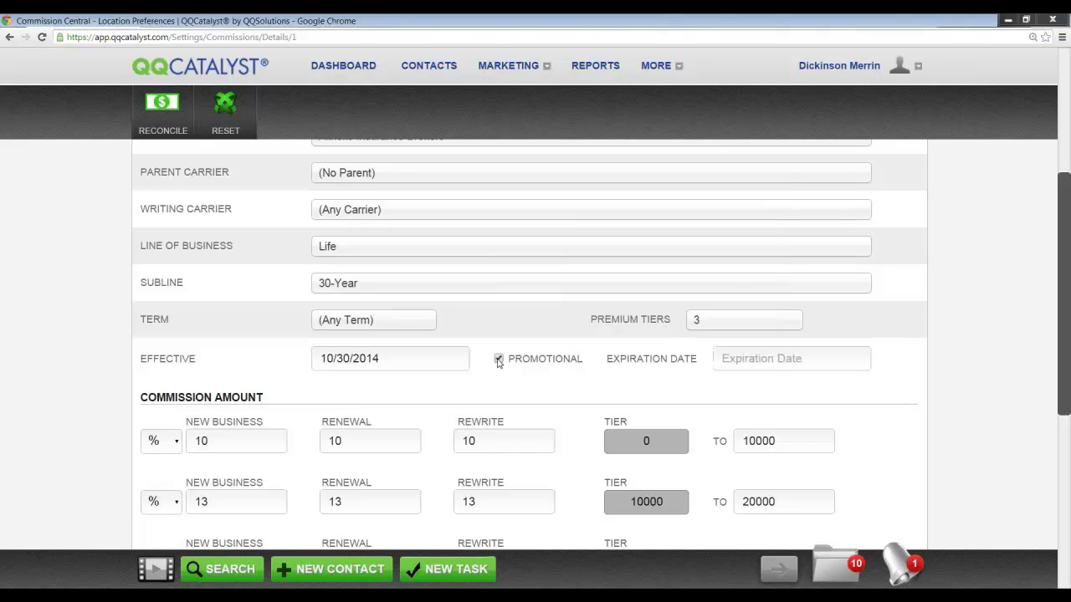
double_click(397, 368)
text(12/01/2014)
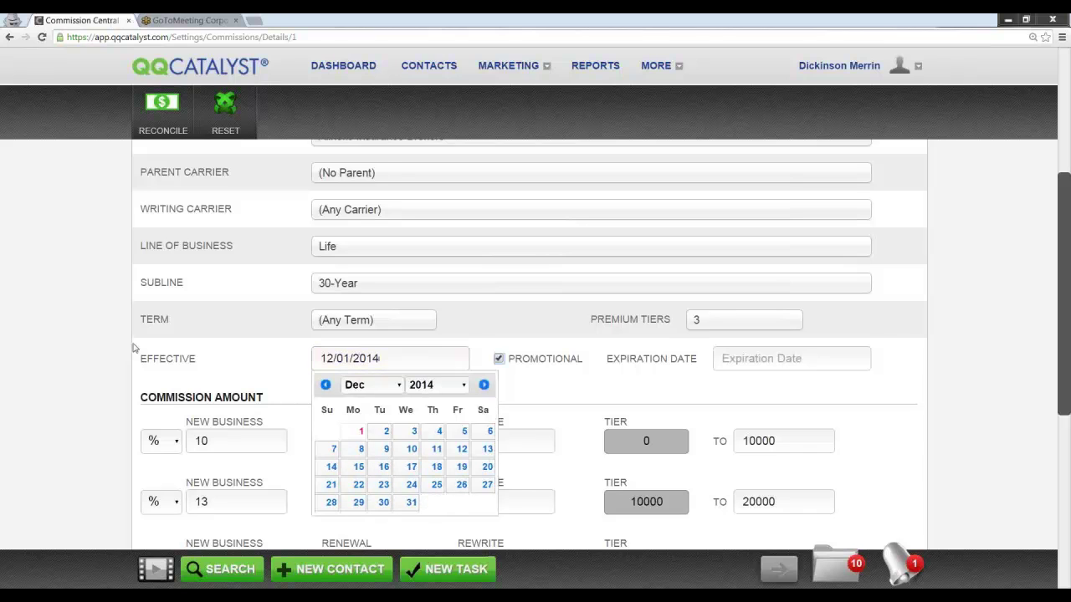
click(134, 347)
click(818, 351)
text(12/31/2)
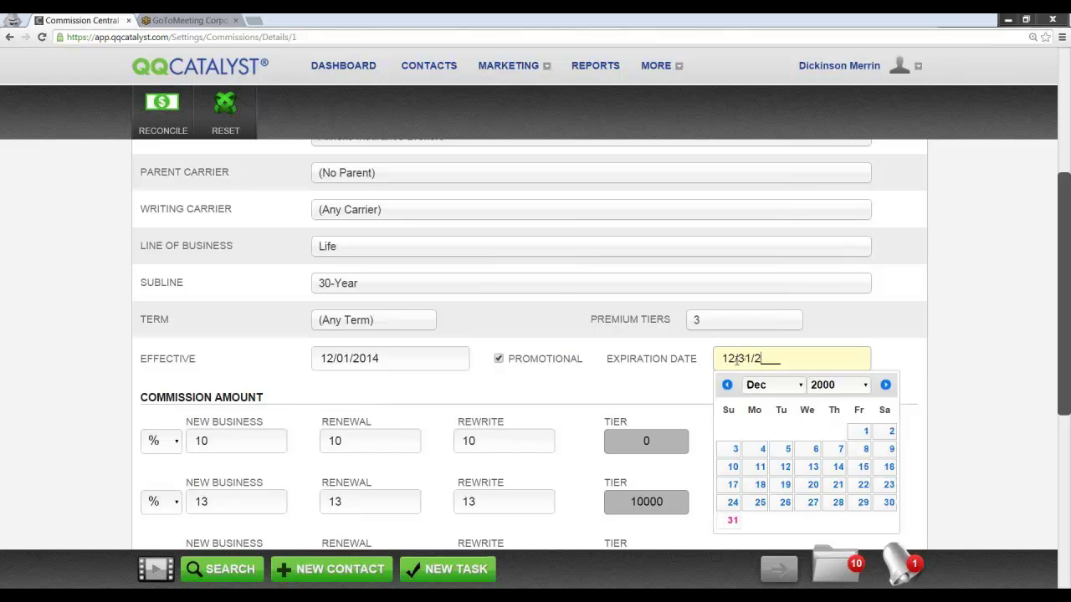
text(014)
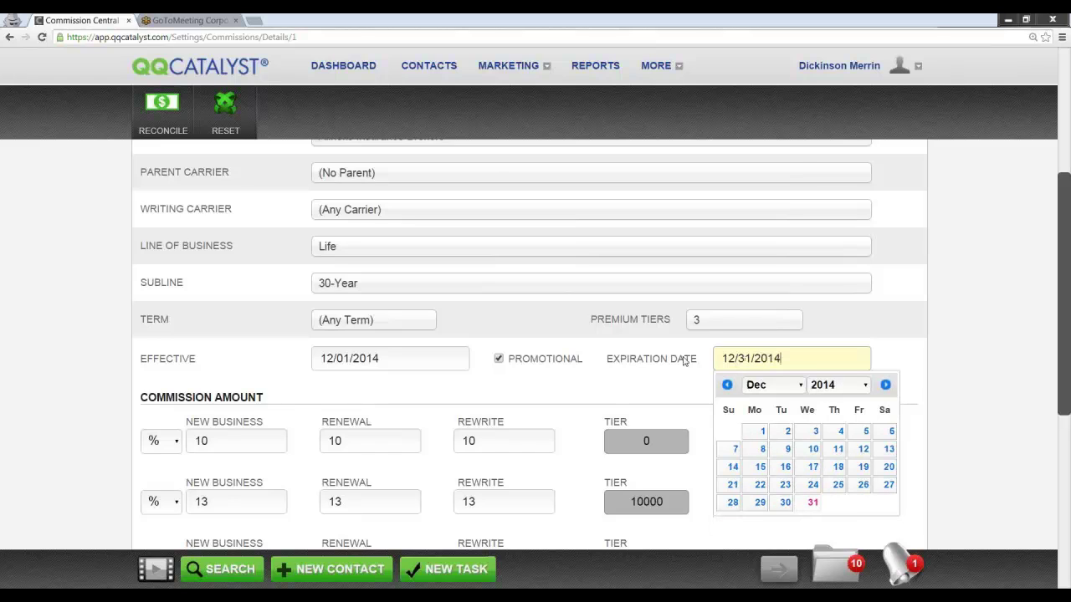
click(614, 377)
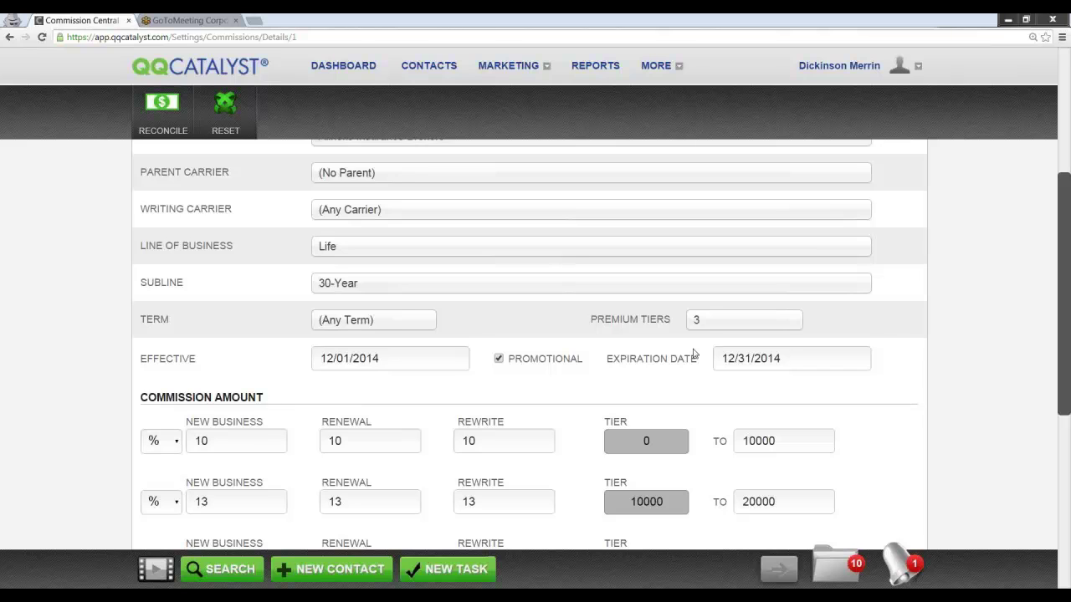
Step: Set the premium tiers to None and the new business, renewal and rewrite commission amounts to 110% each
scroll(627, 320, down, 2)
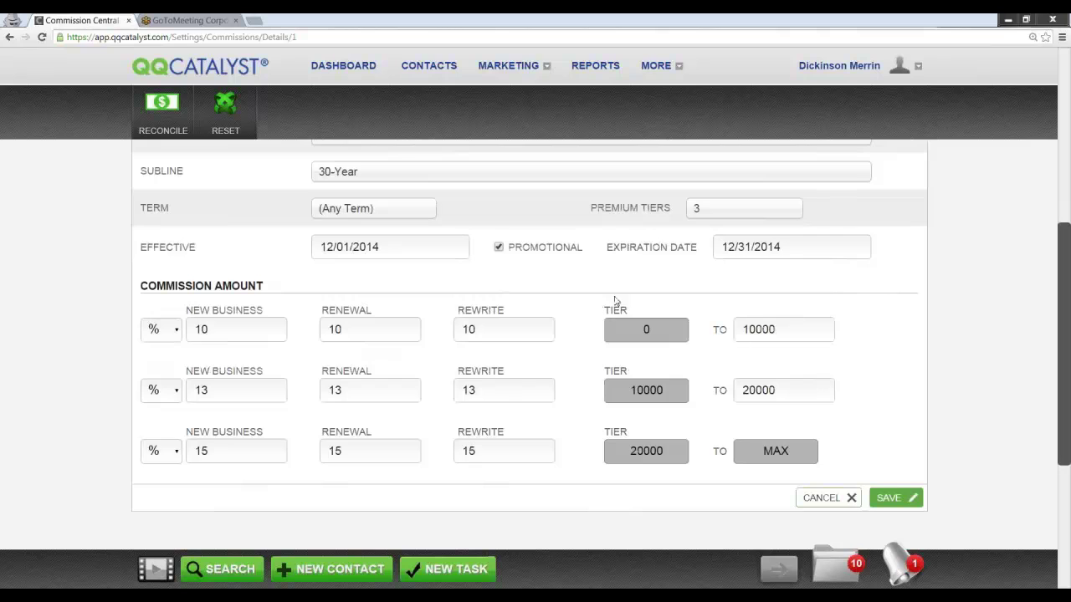
click(743, 215)
click(730, 231)
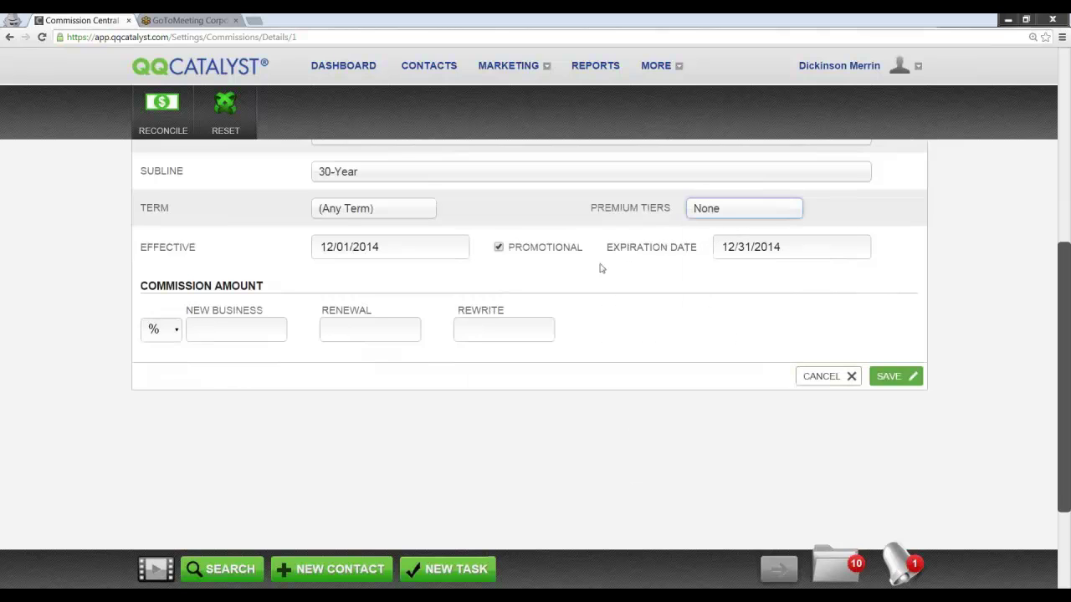
scroll(599, 269, up, 2)
click(201, 440)
text(110)
key(Tab)
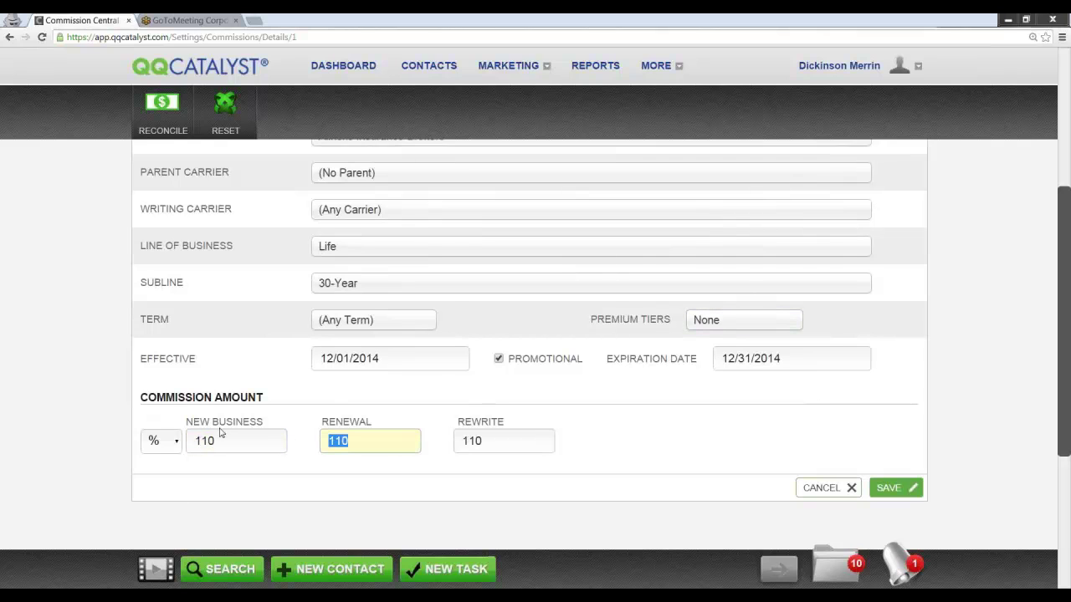
click(653, 459)
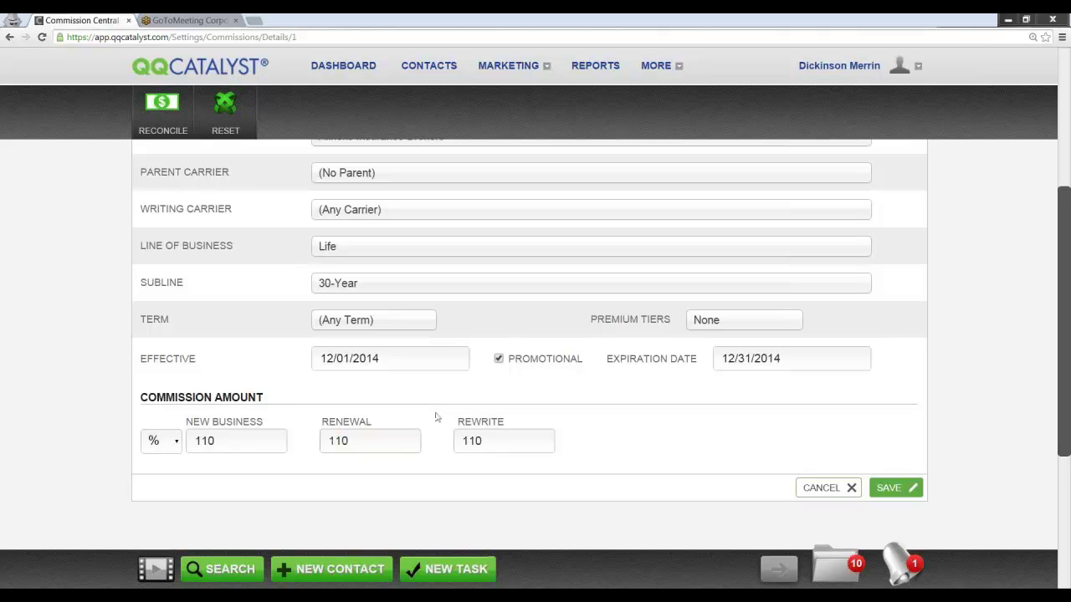
Step: Cancel the unsaved commission rule and look through the list of agency commissions
click(845, 488)
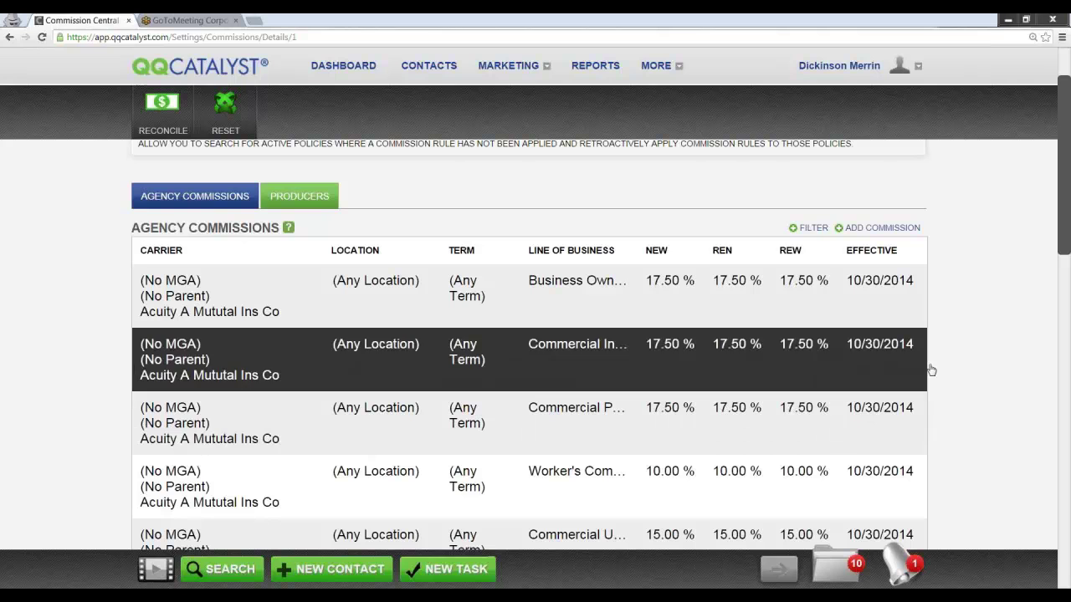
scroll(963, 375, down, 10)
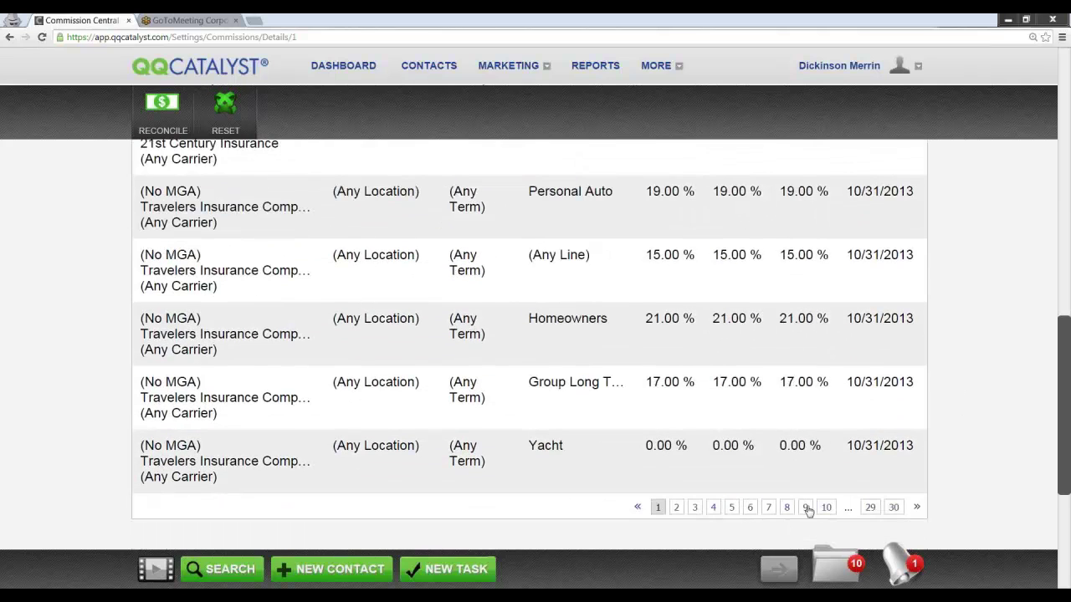
scroll(994, 432, up, 5)
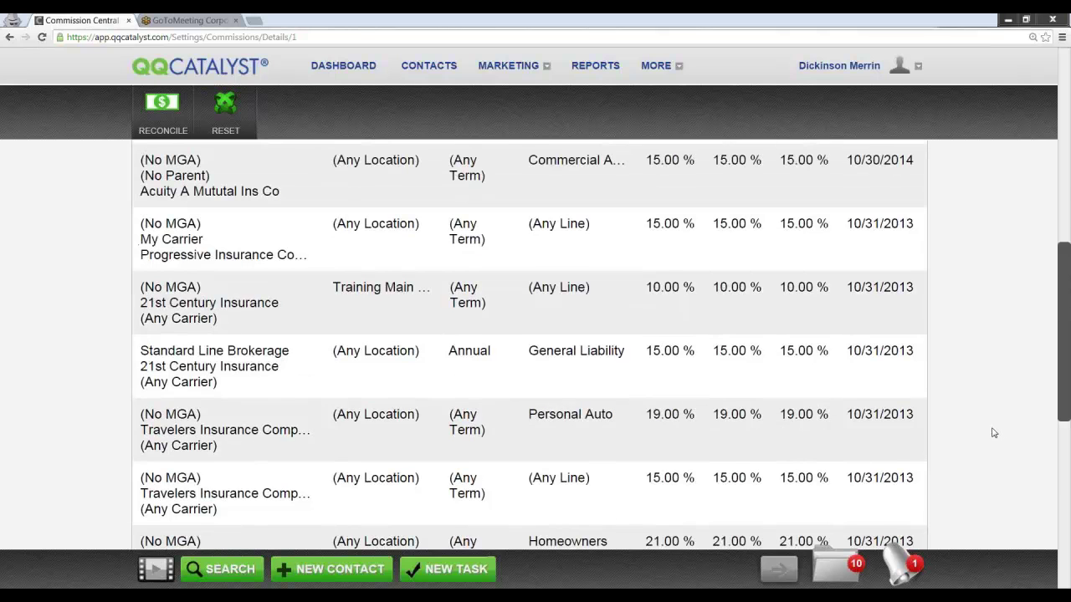
scroll(990, 433, up, 5)
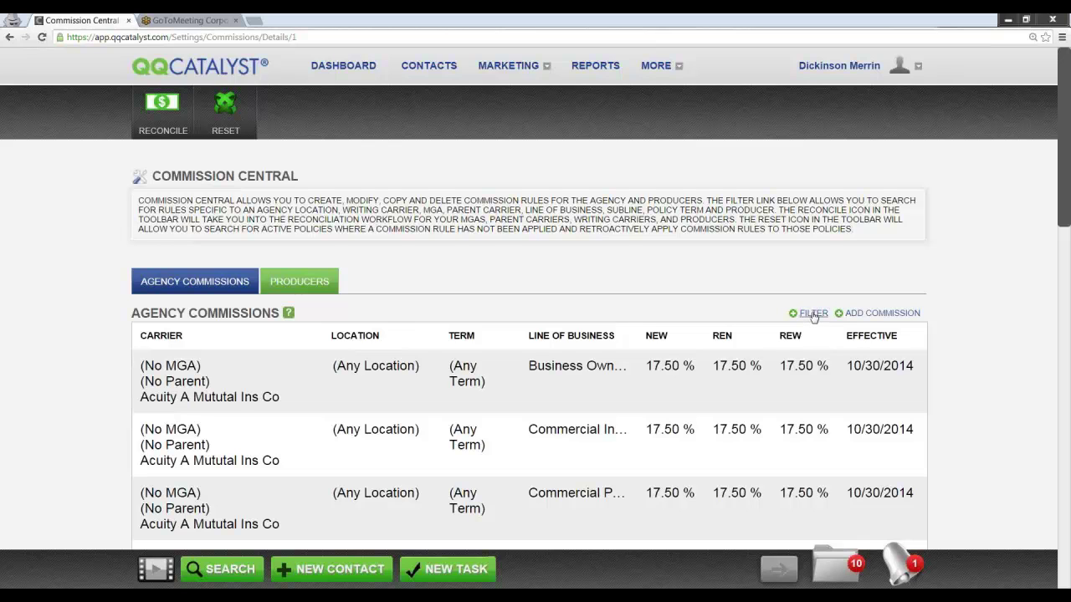
Step: Filter the agency commission rules by the MGA Allrisks Insurance Brokers and look through the filtered list
click(813, 317)
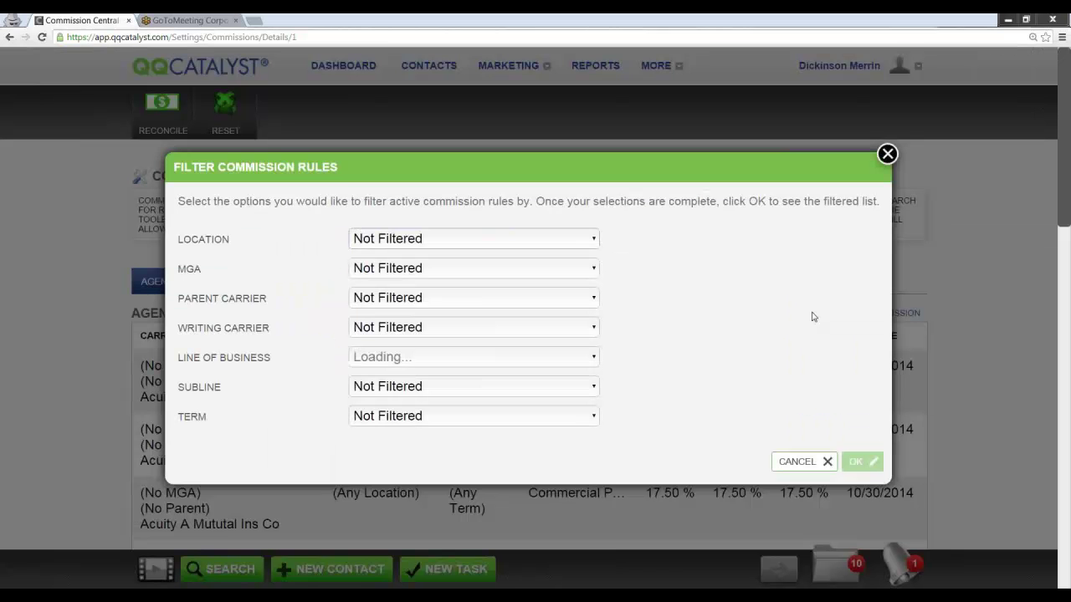
click(427, 270)
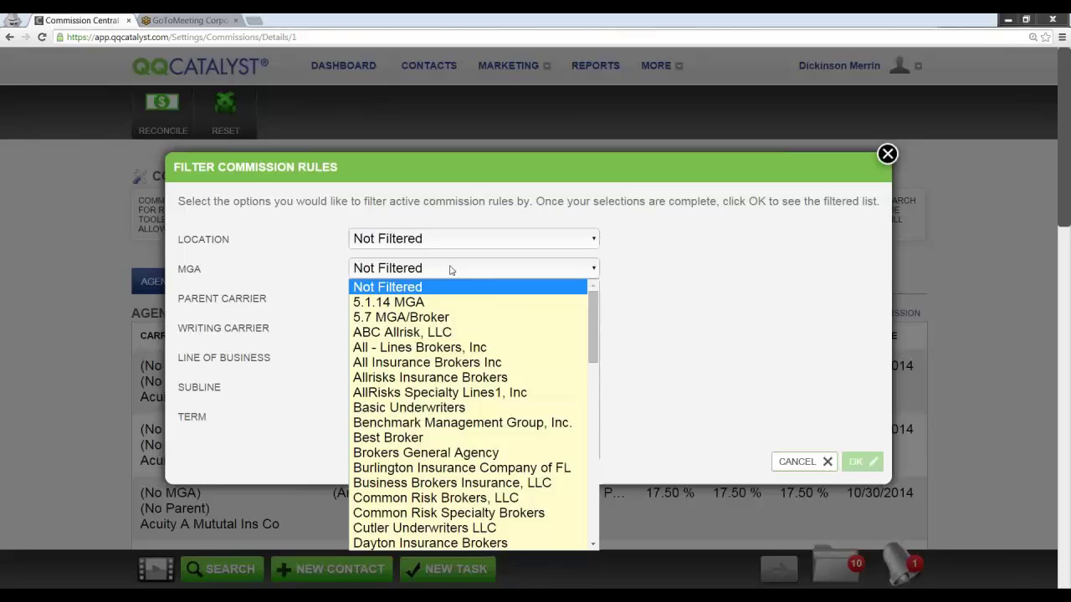
click(460, 379)
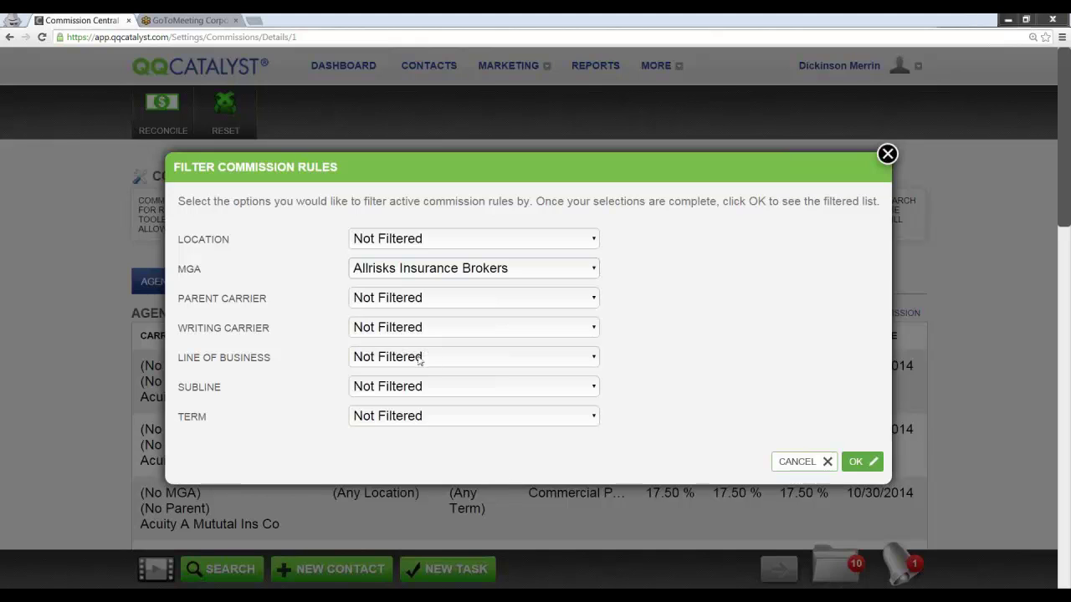
click(449, 332)
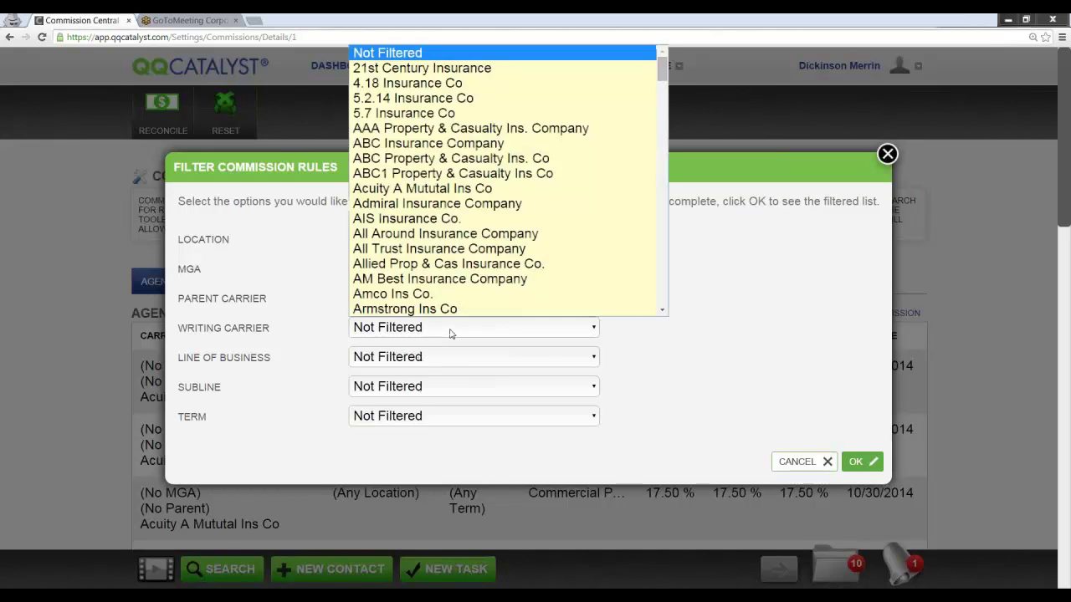
click(771, 397)
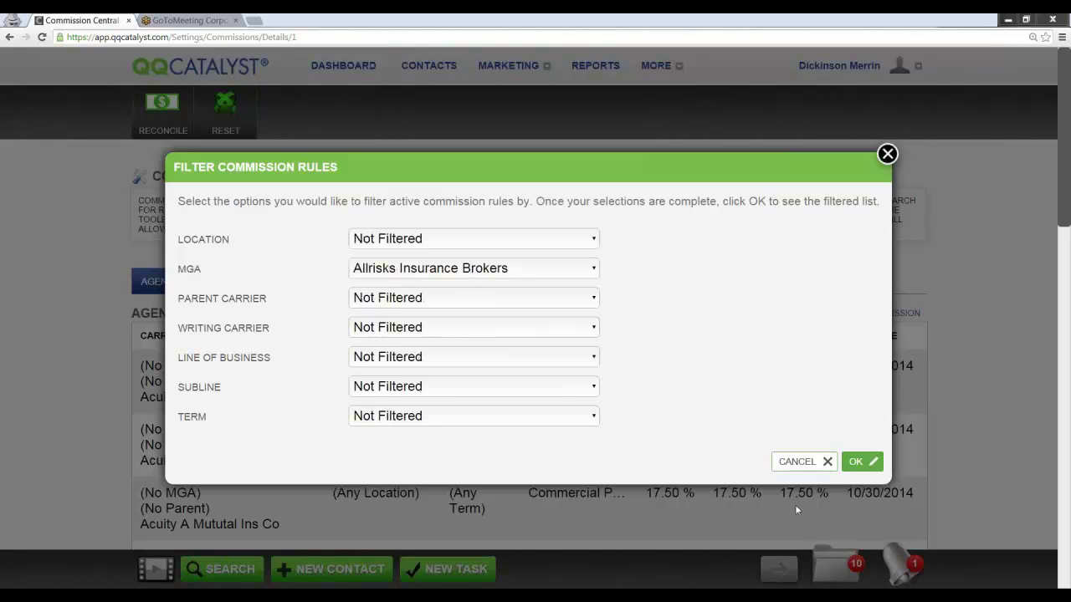
click(860, 466)
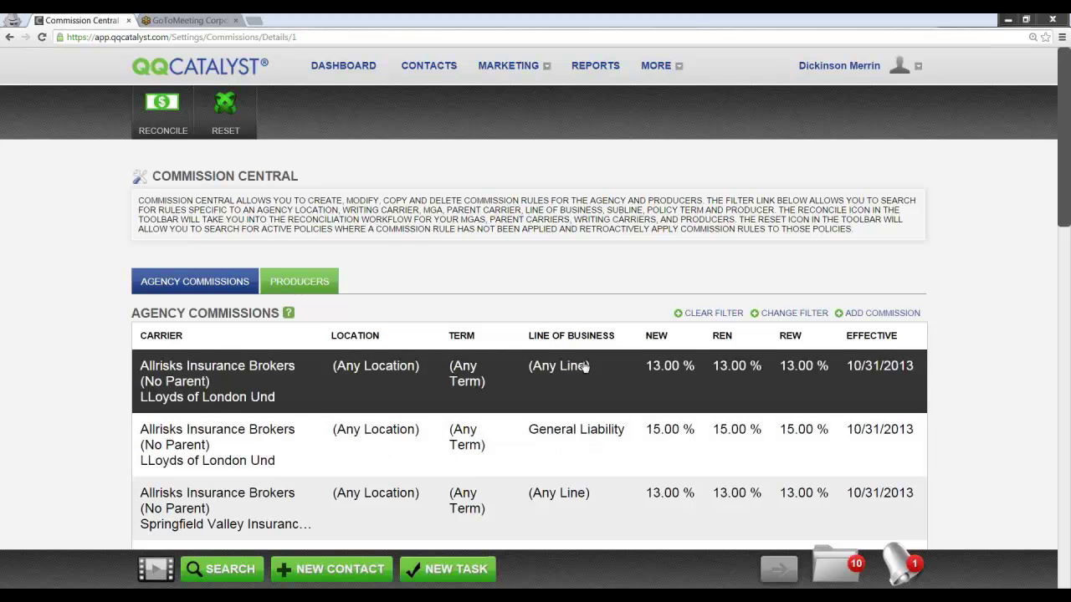
scroll(238, 377, down, 2)
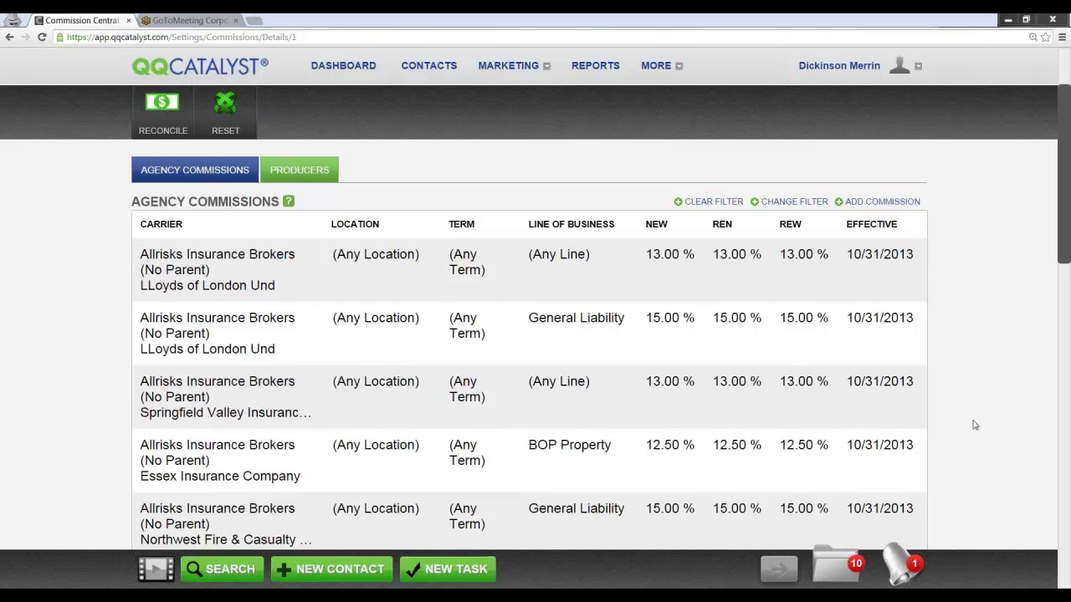
scroll(946, 416, up, 2)
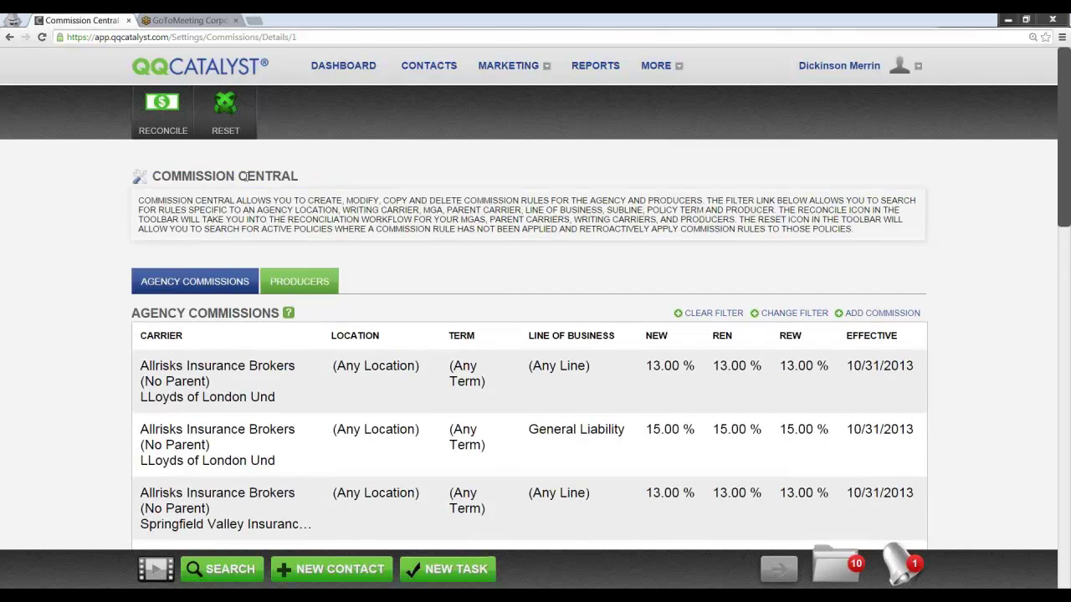
Step: Start a commission reset and examine the location and MGA choices available for filtering policies
click(238, 118)
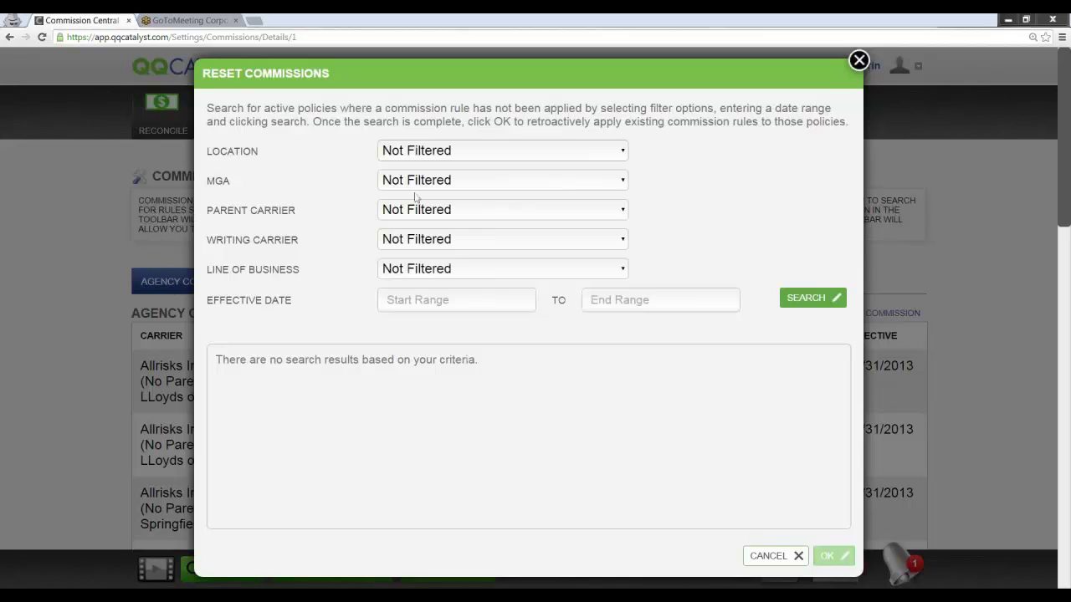
click(473, 153)
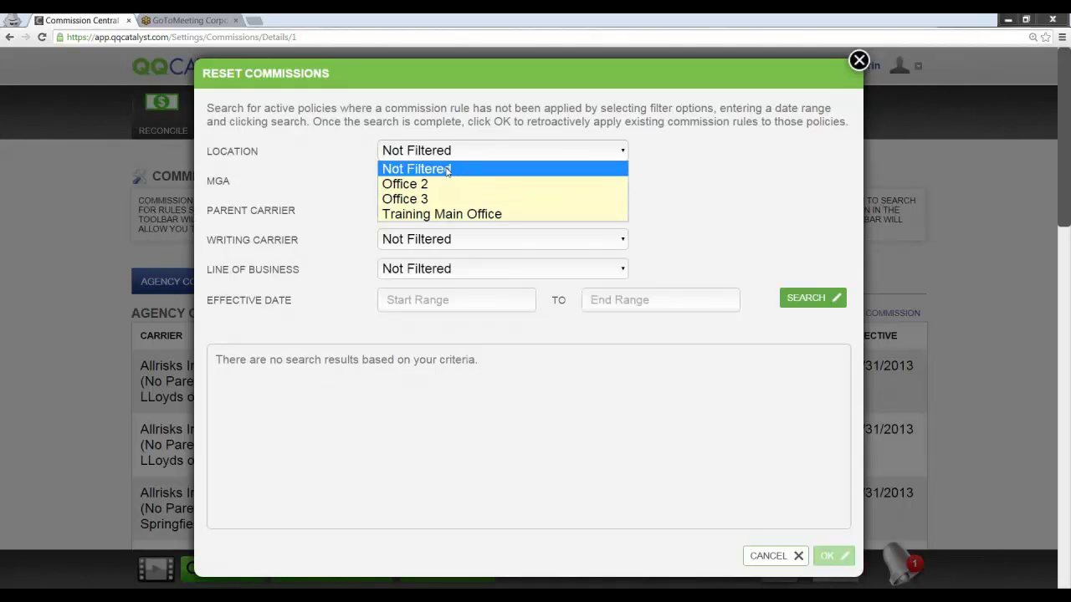
click(342, 165)
click(464, 181)
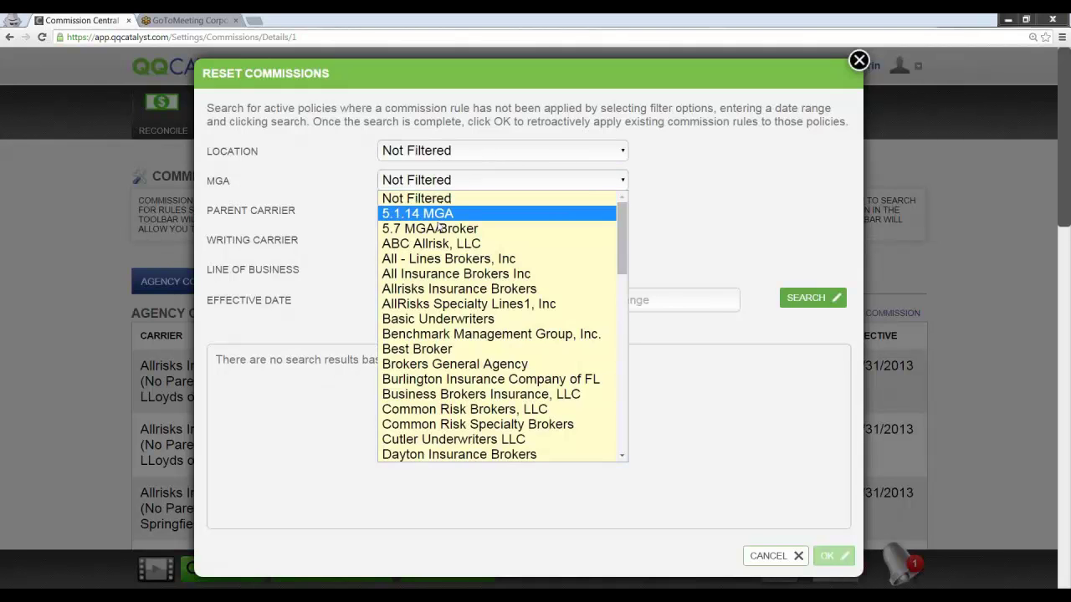
click(366, 230)
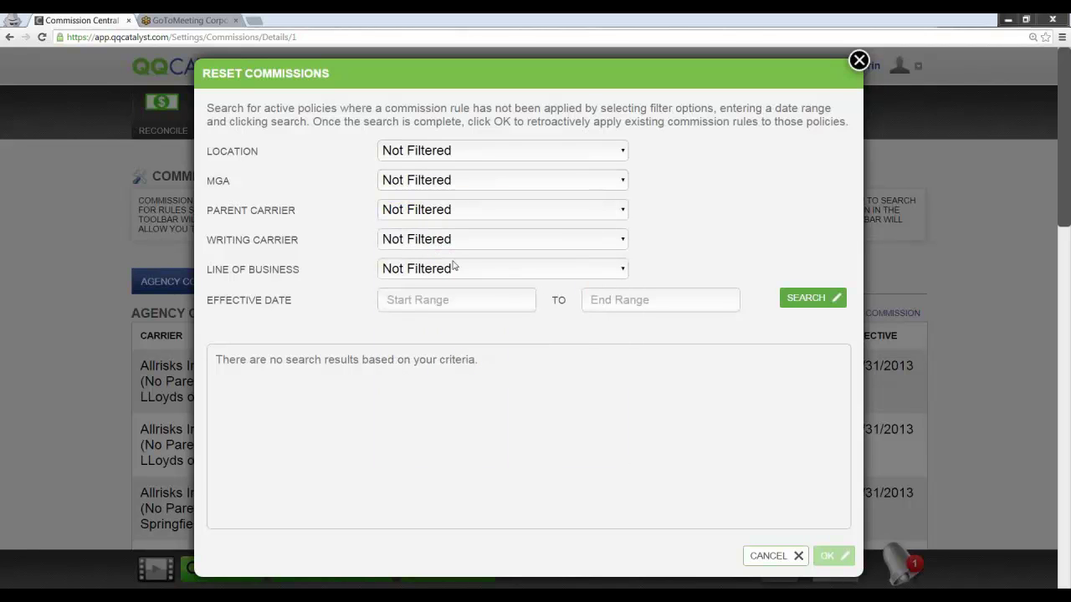
Step: Search for active policies without an applied commission rule, effective 01/01/2014 to 10/31/2014, and cancel the commission reset
click(391, 298)
text(01/01/)
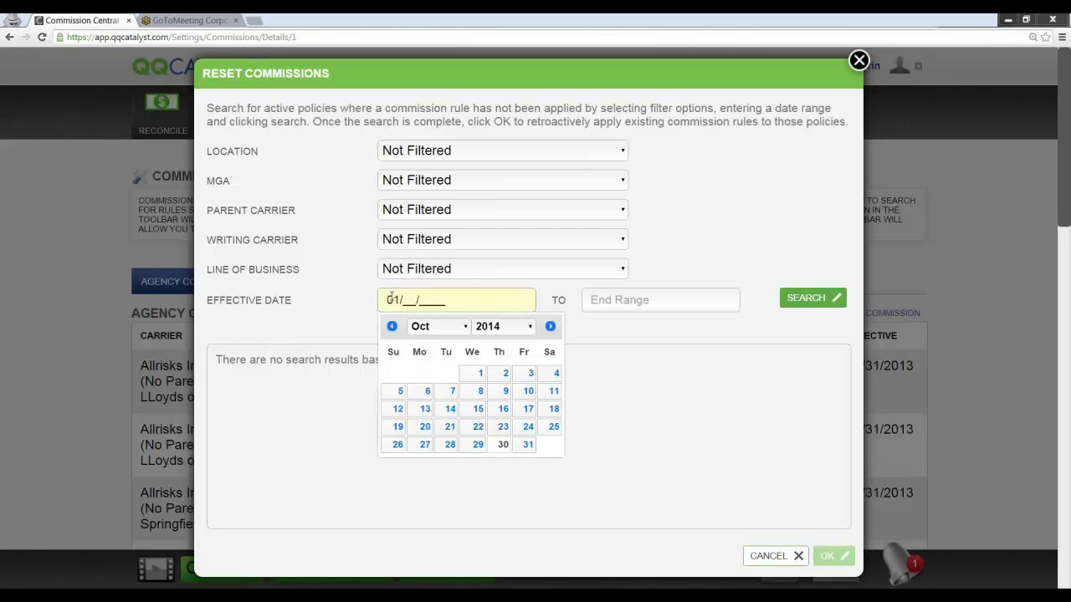
text(2014)
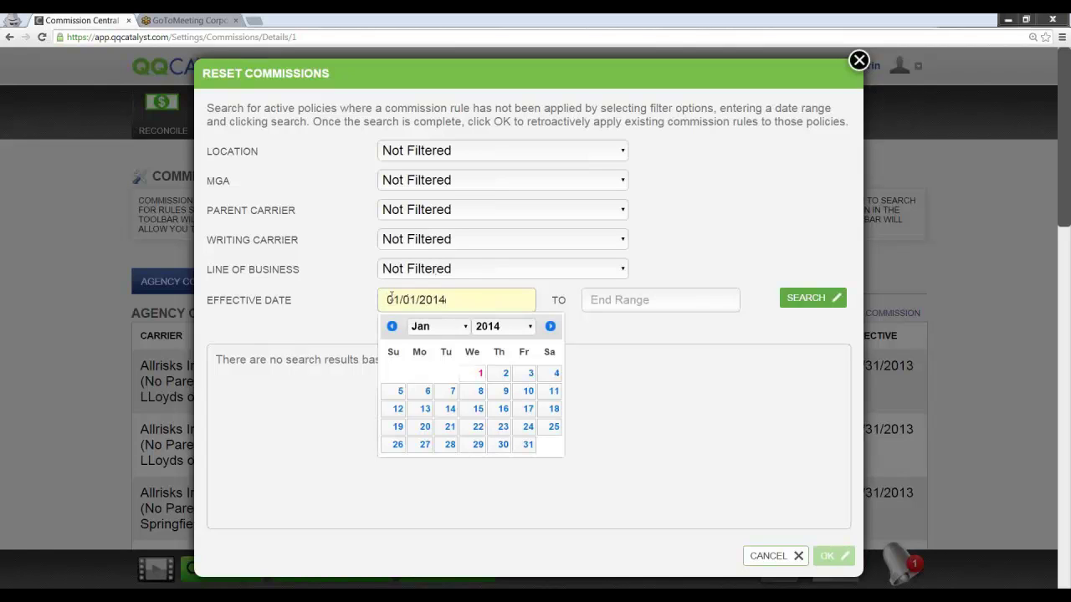
key(Tab)
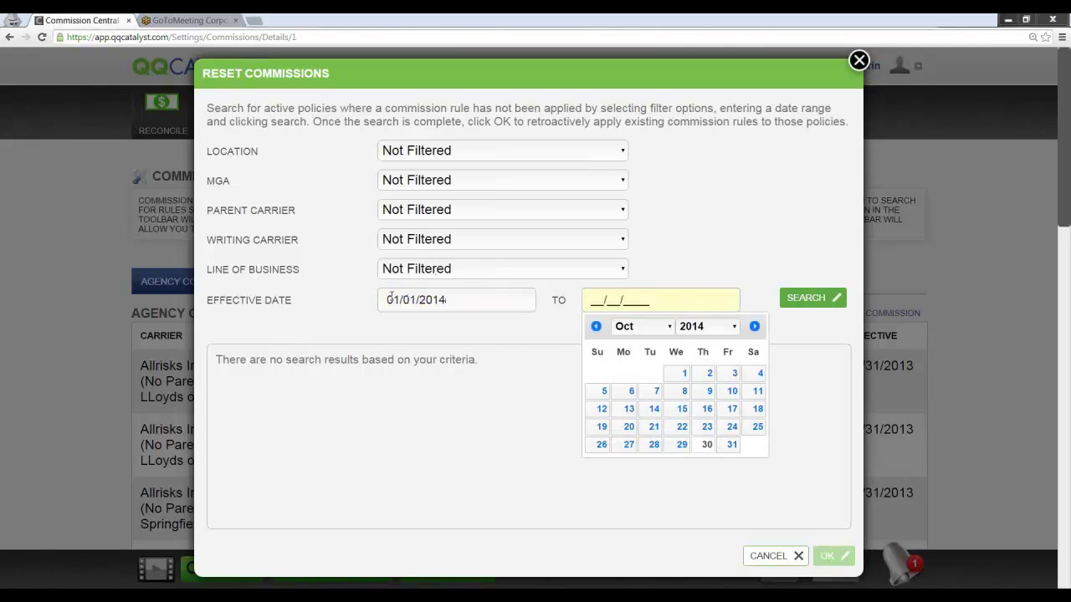
click(732, 444)
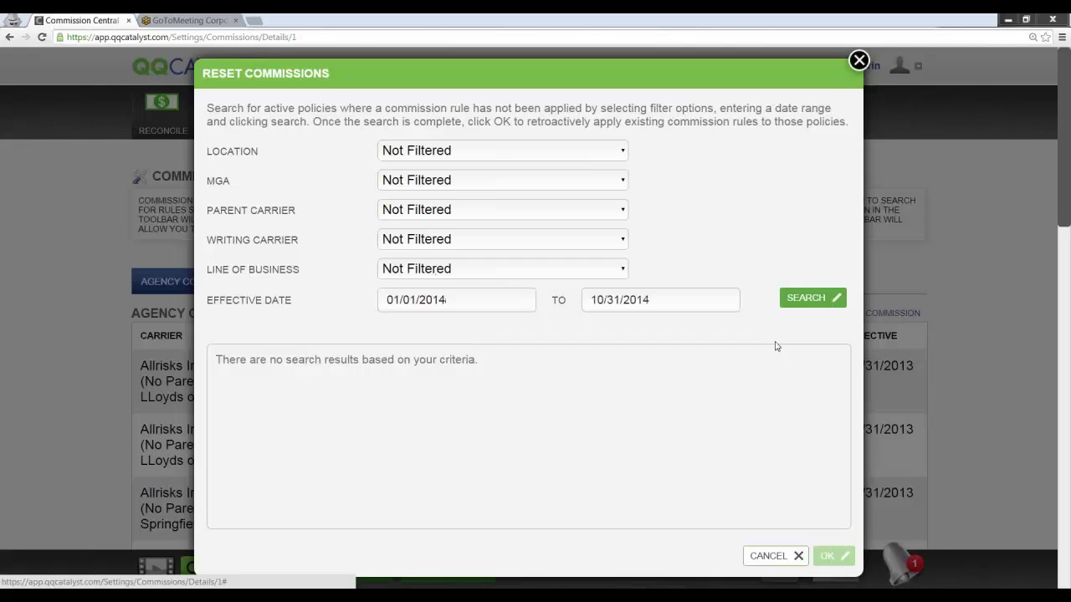
click(805, 300)
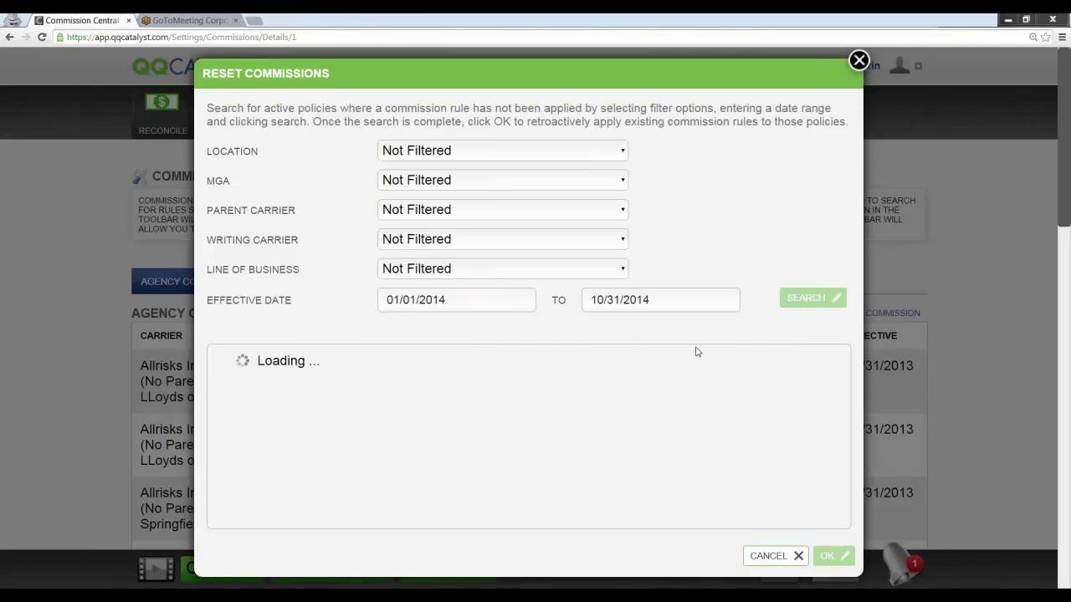
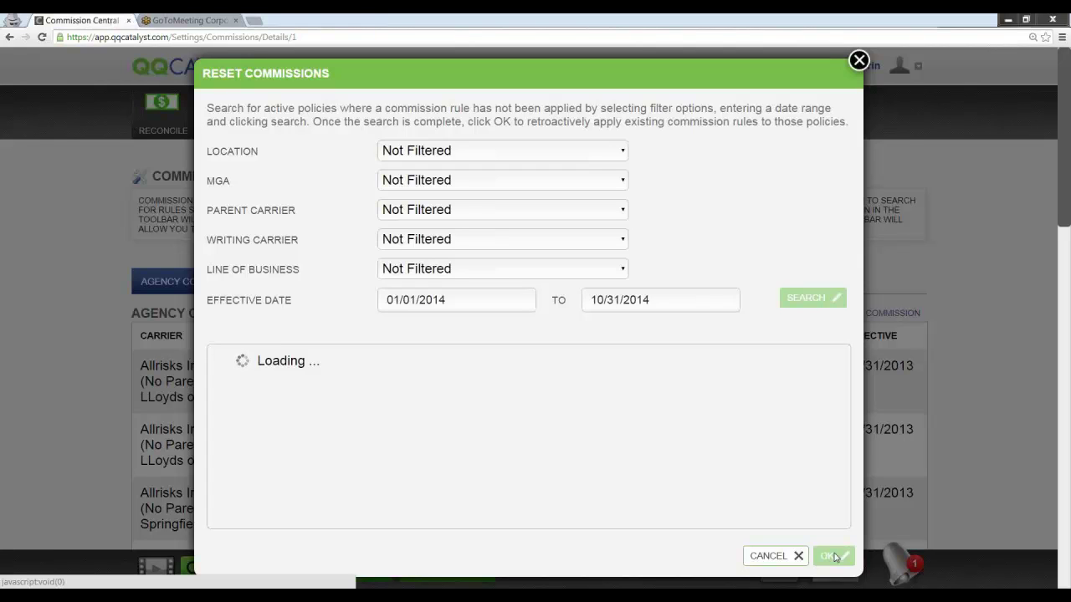
click(773, 558)
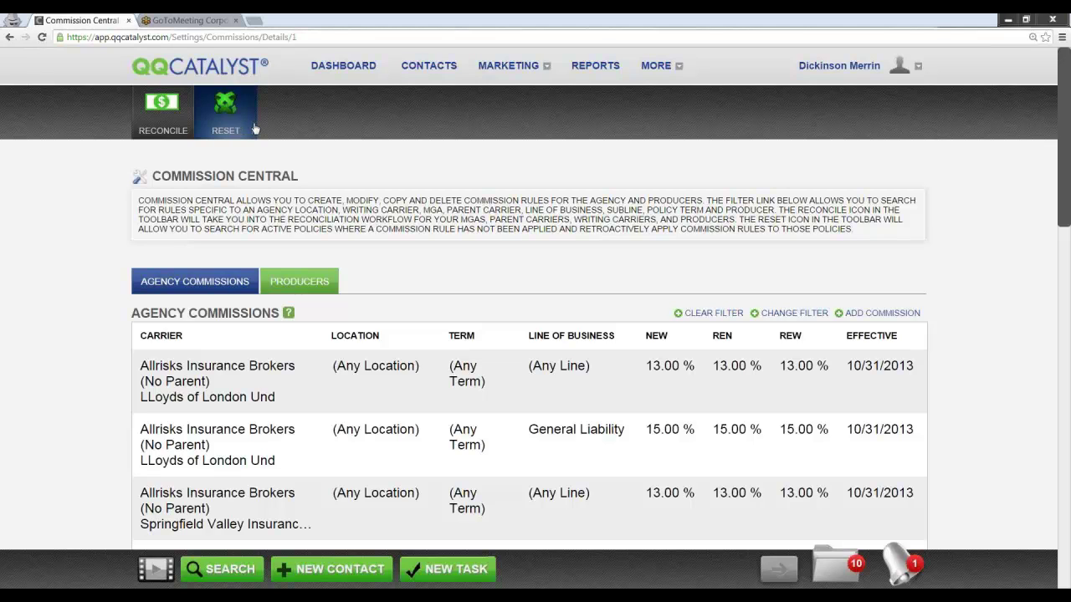
Step: Start a commission reconciliation and look through the contacts offered for any contact type
click(166, 114)
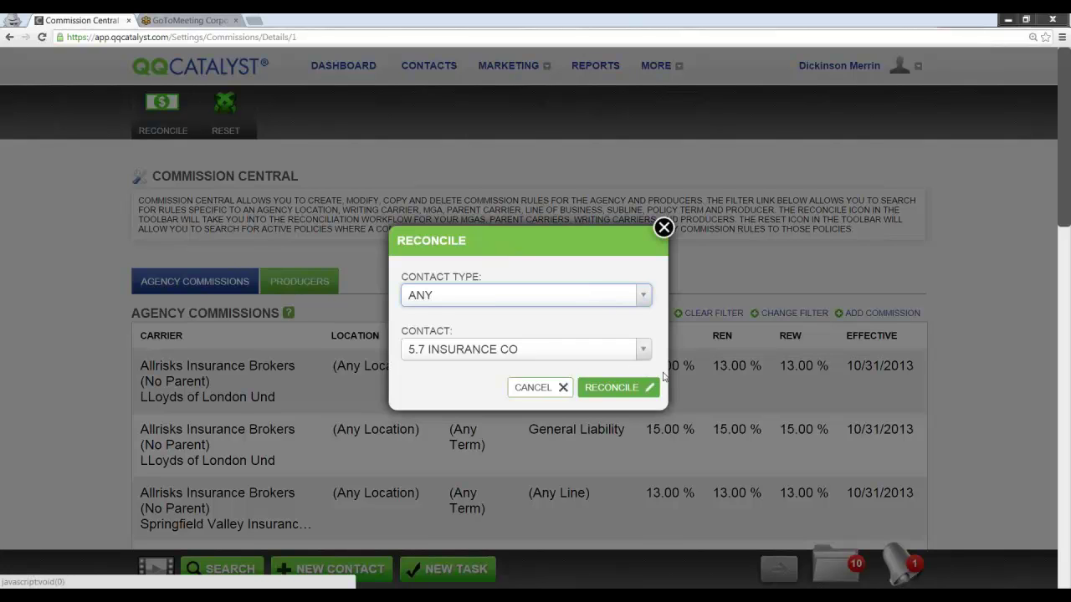
click(641, 357)
drag(642, 400, 623, 527)
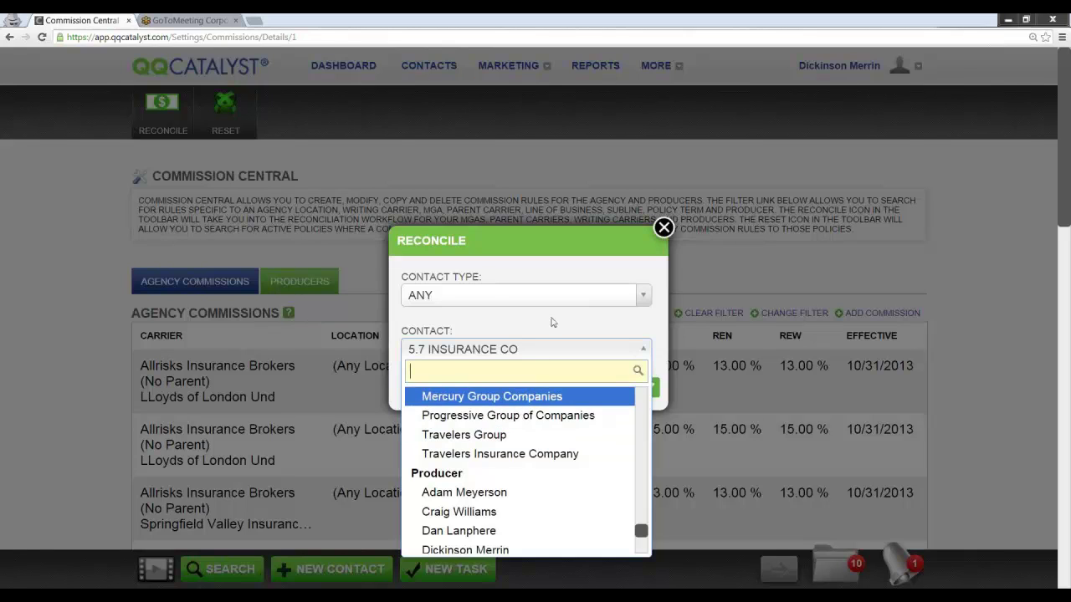
click(620, 311)
Step: Set the reconciliation contact type to Carrier, view the available carriers, and cancel the reconciliation
click(640, 296)
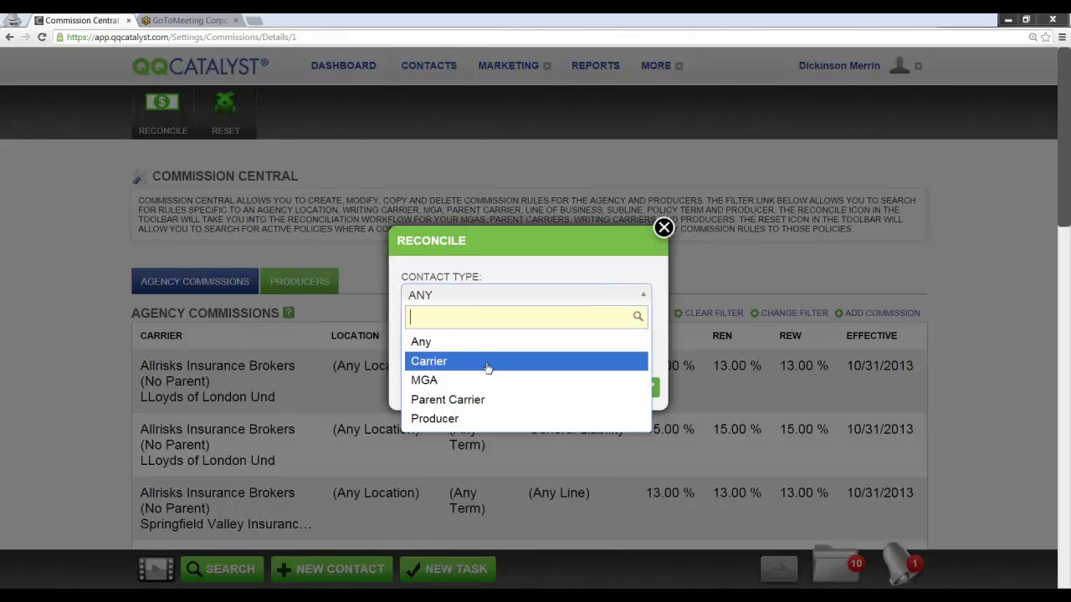
click(492, 367)
click(642, 351)
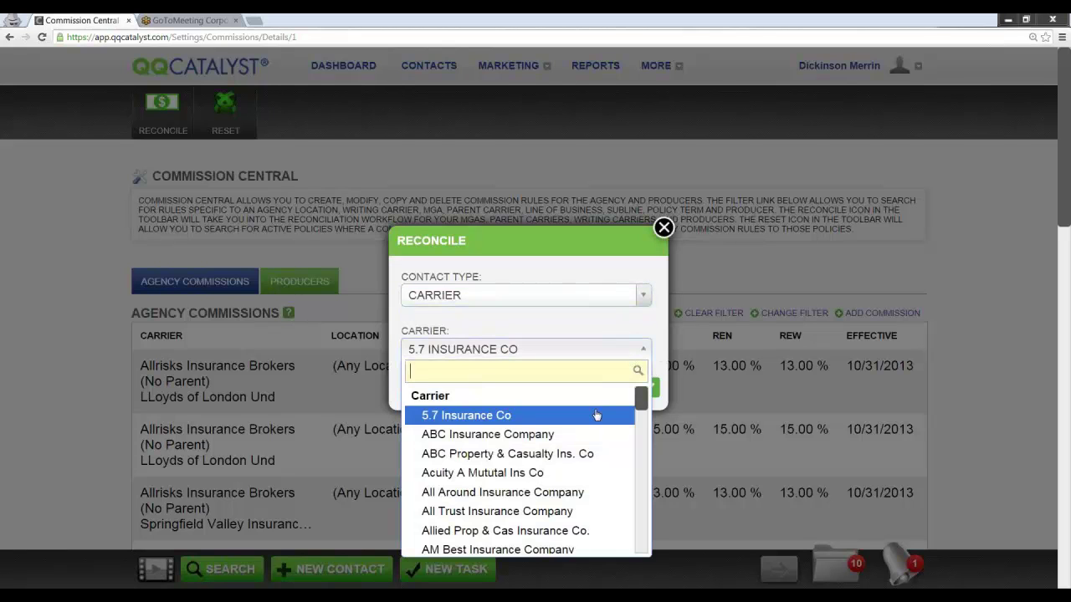
click(591, 331)
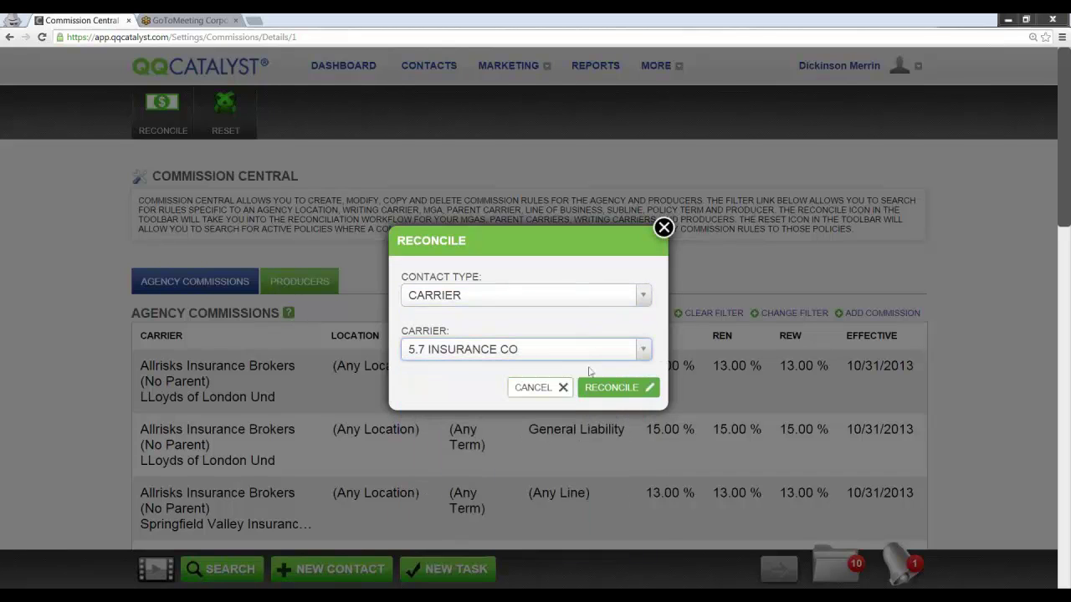
click(544, 388)
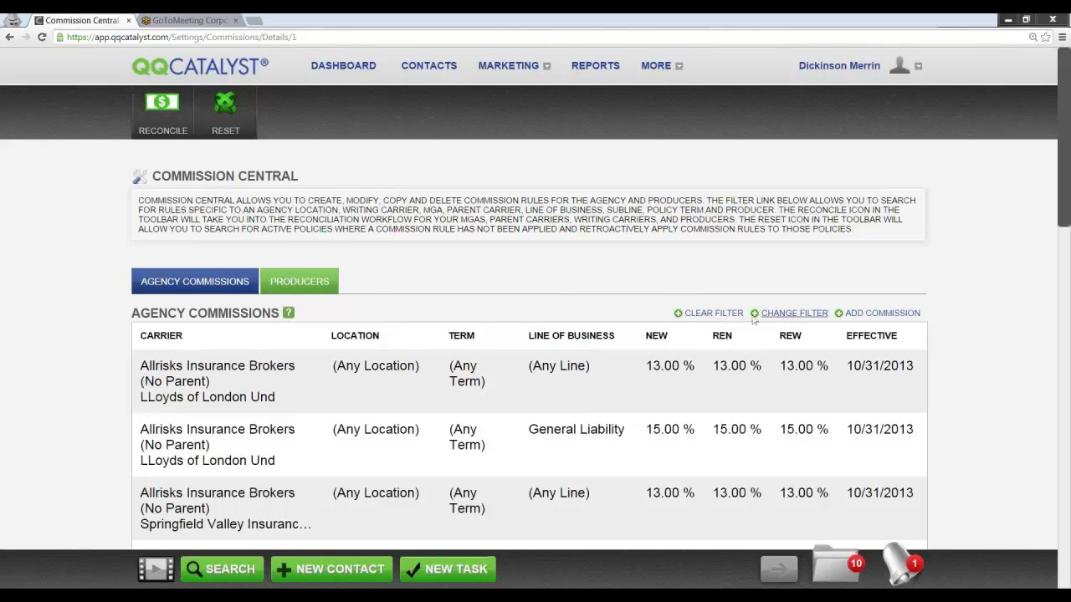
Step: Clear the filter on the agency commission rules and switch to the Carrier Downloads browser window
click(718, 316)
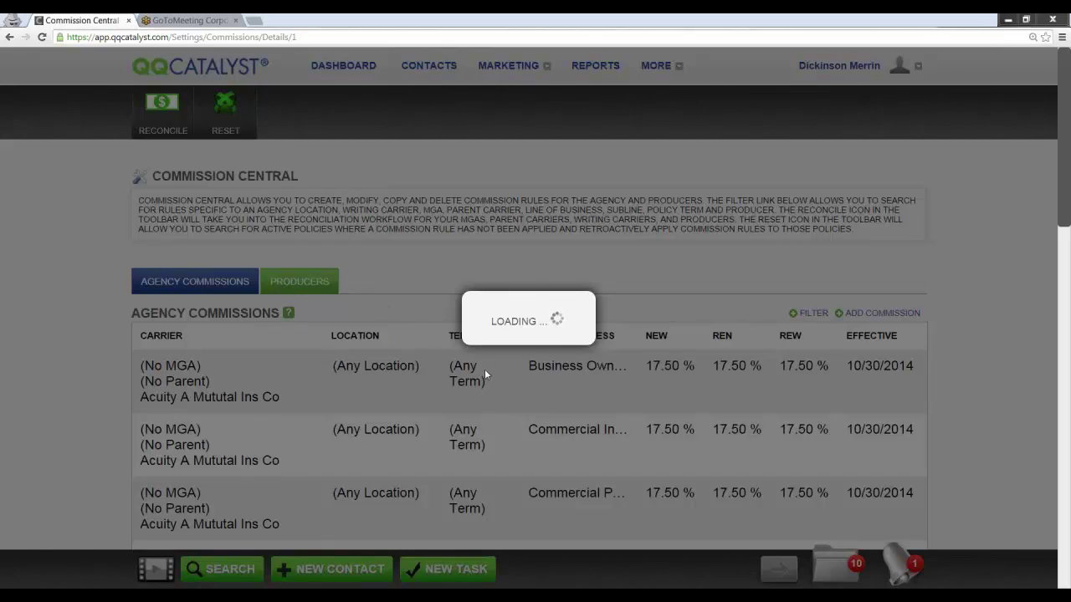
mouse_move(163, 596)
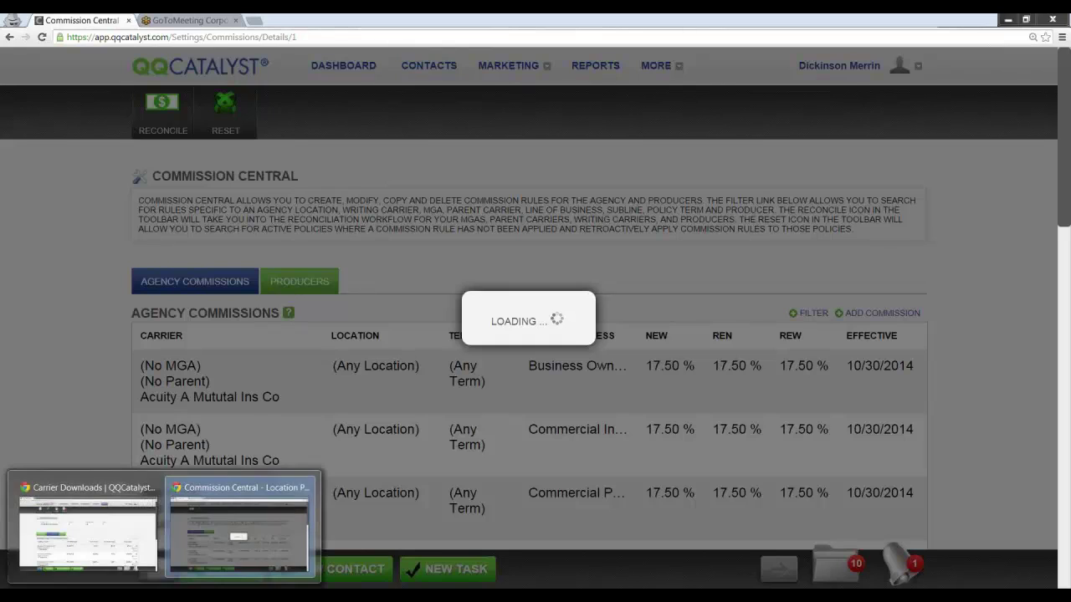
click(130, 524)
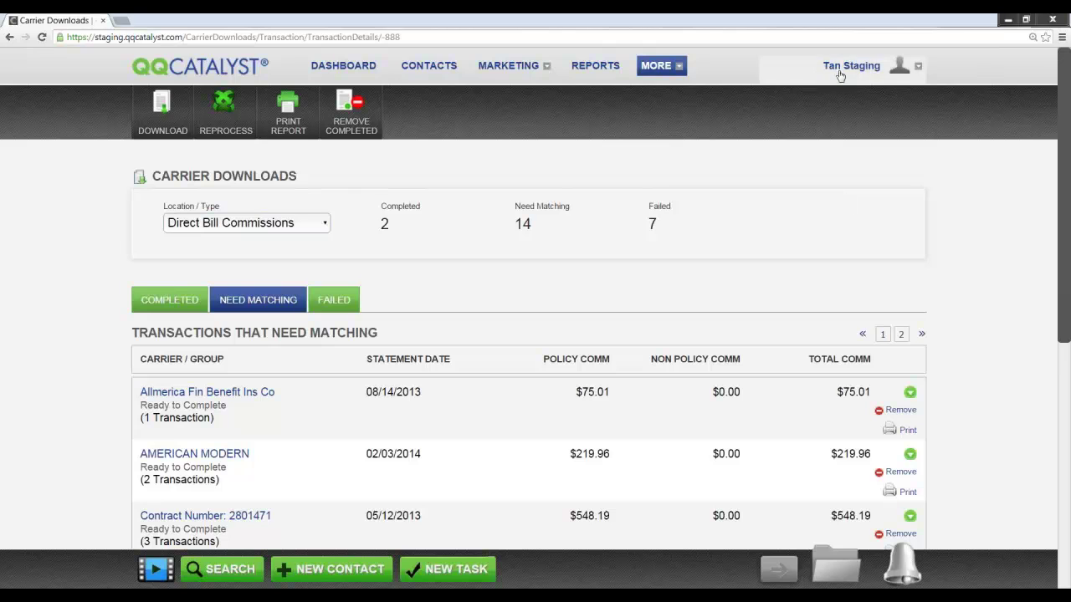
Step: Open the location preferences in a new browser tab and display the location's download settings
mouse_move(839, 74)
mouse_move(819, 94)
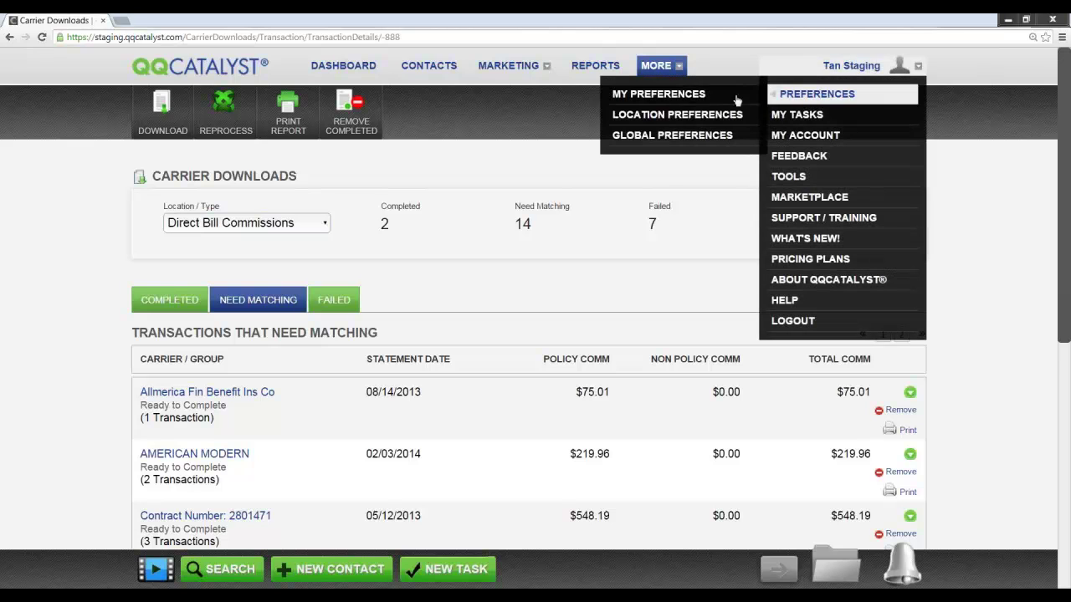
right_click(661, 121)
click(666, 124)
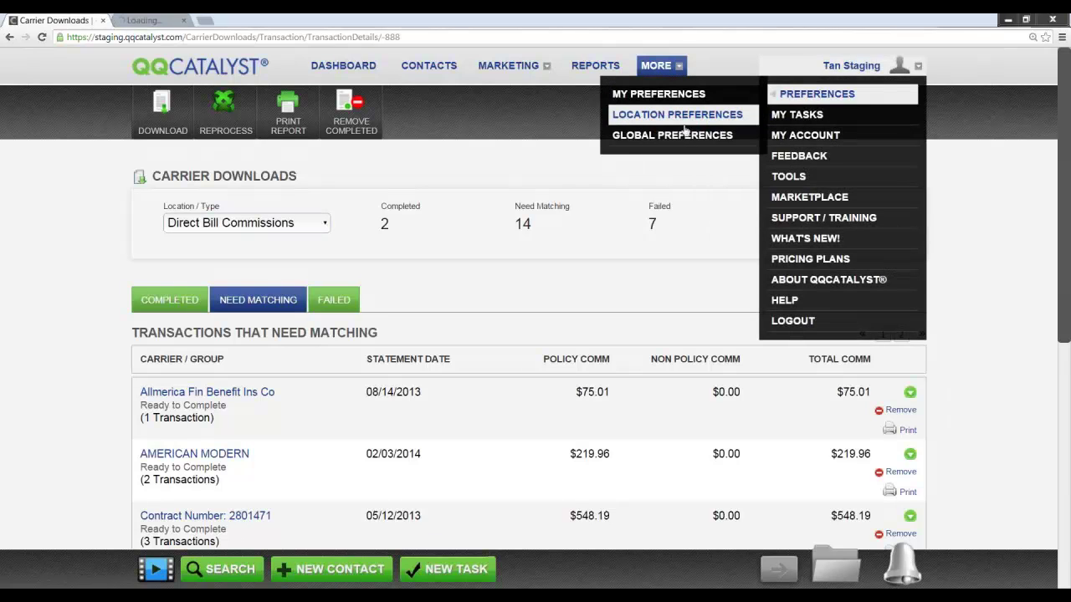
click(143, 23)
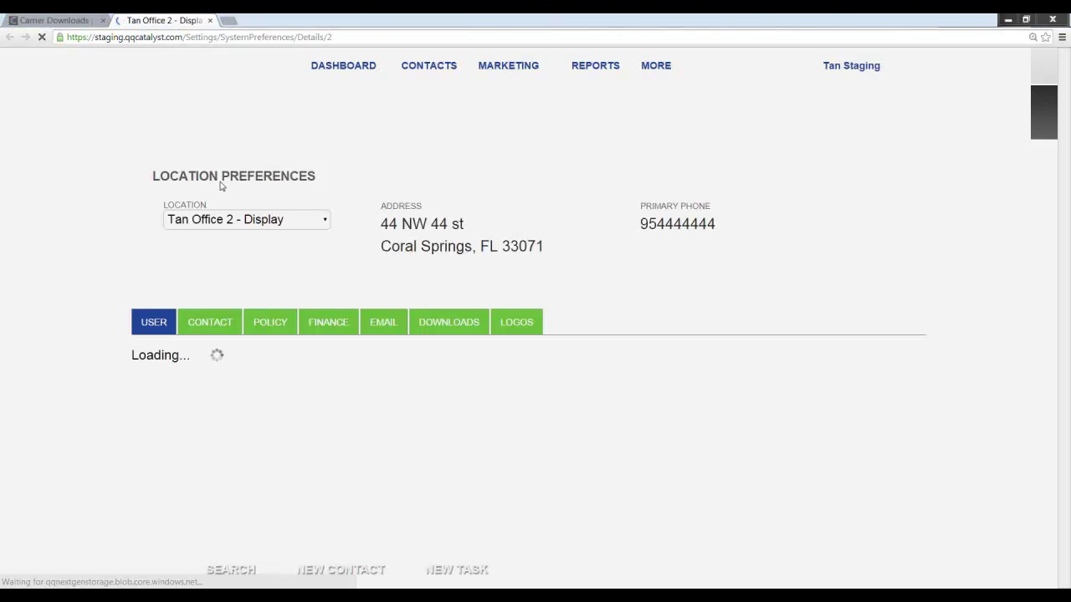
click(446, 330)
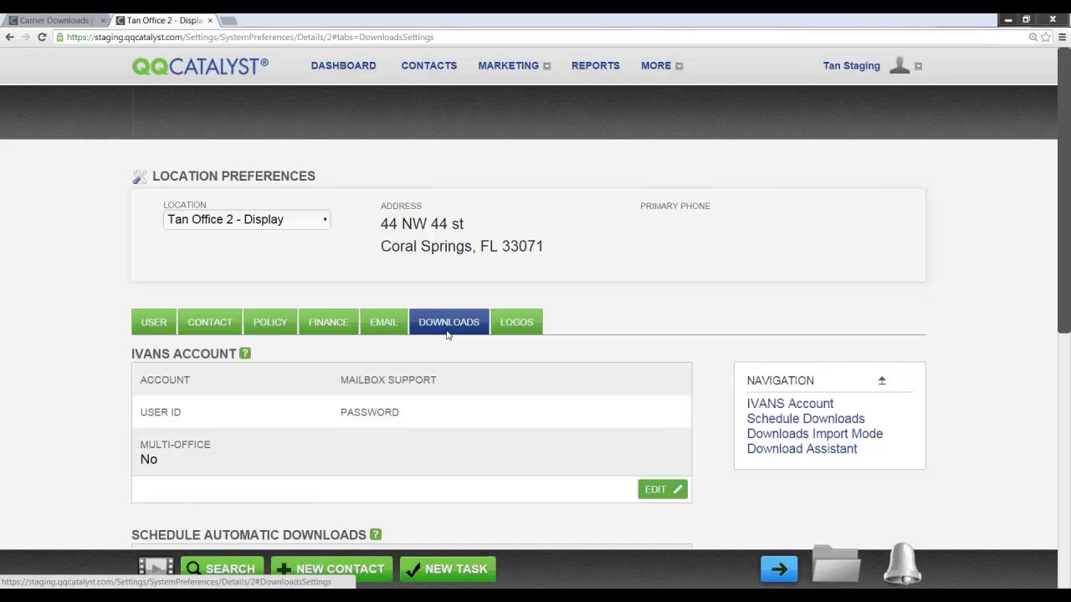
Step: Edit the location's Downloads Import Mode, view the choices for Direct Bill Commissions, and cancel the edit
scroll(440, 347, down, 2)
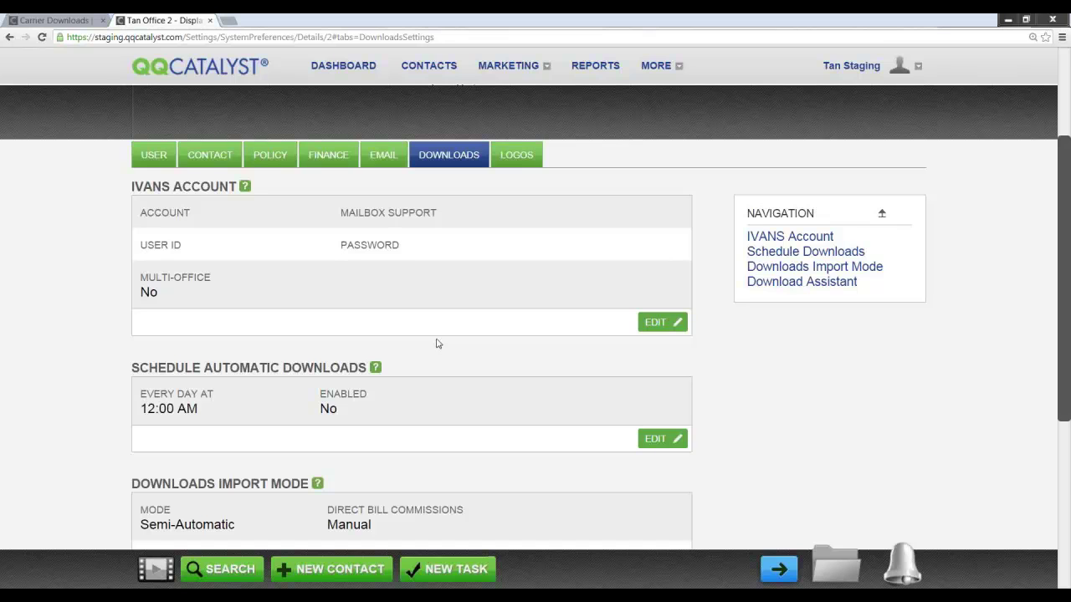
scroll(437, 343, down, 1)
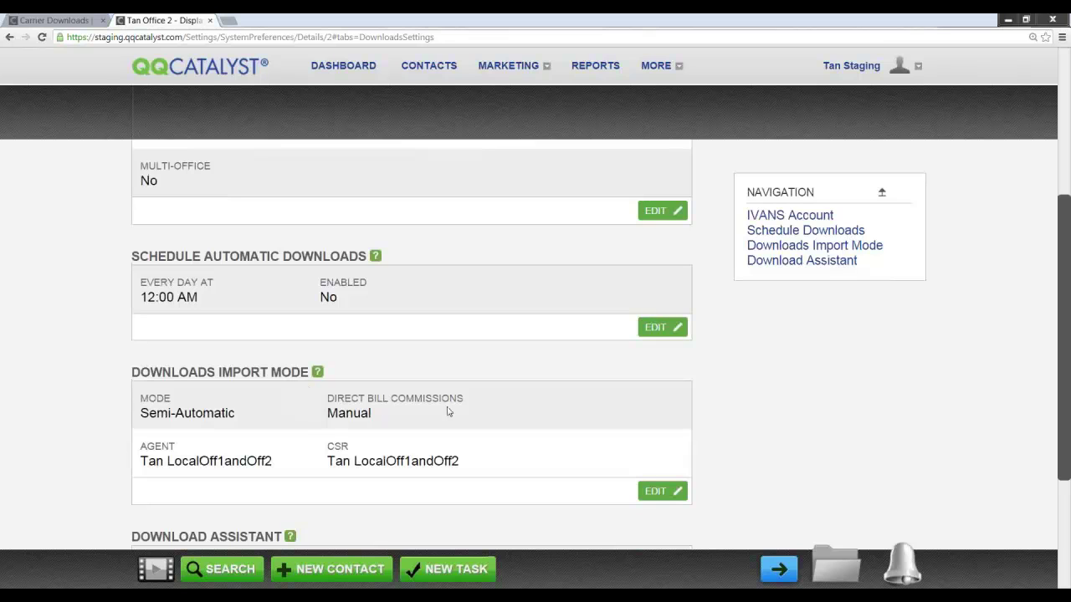
click(658, 494)
click(473, 418)
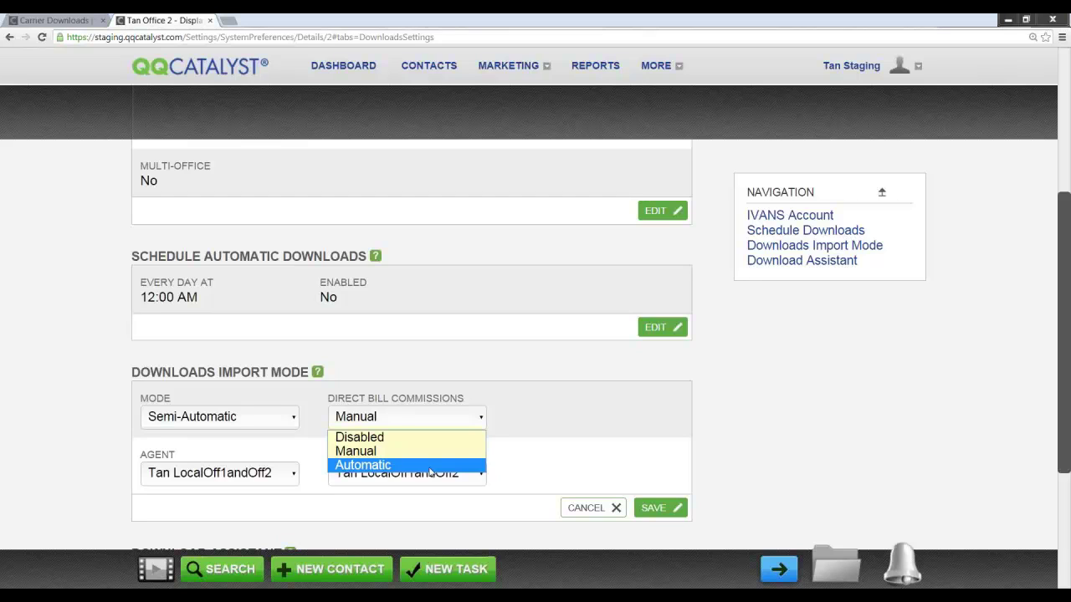
click(732, 389)
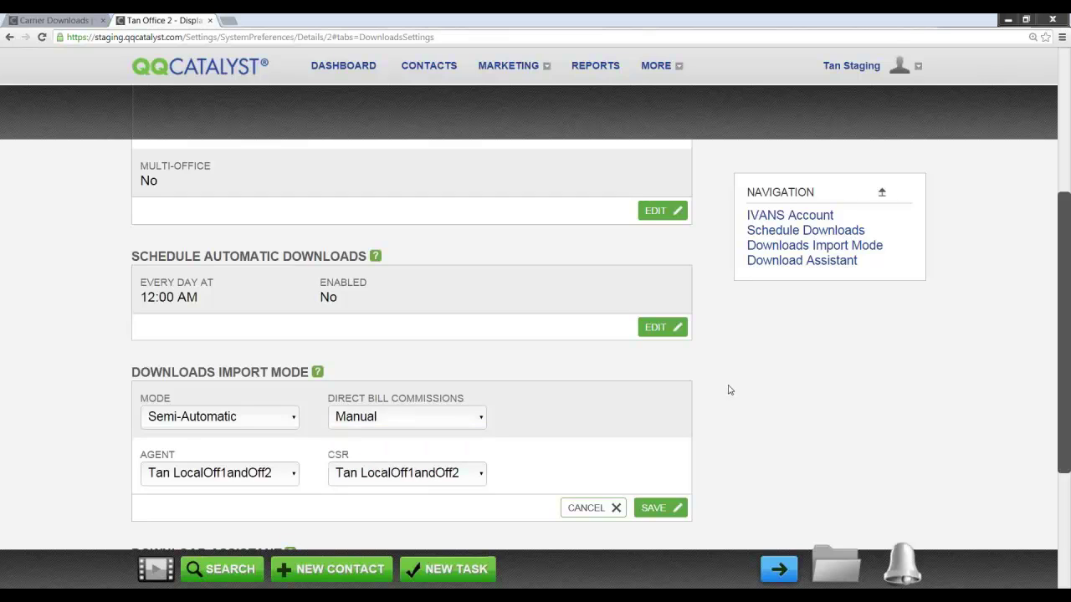
click(601, 509)
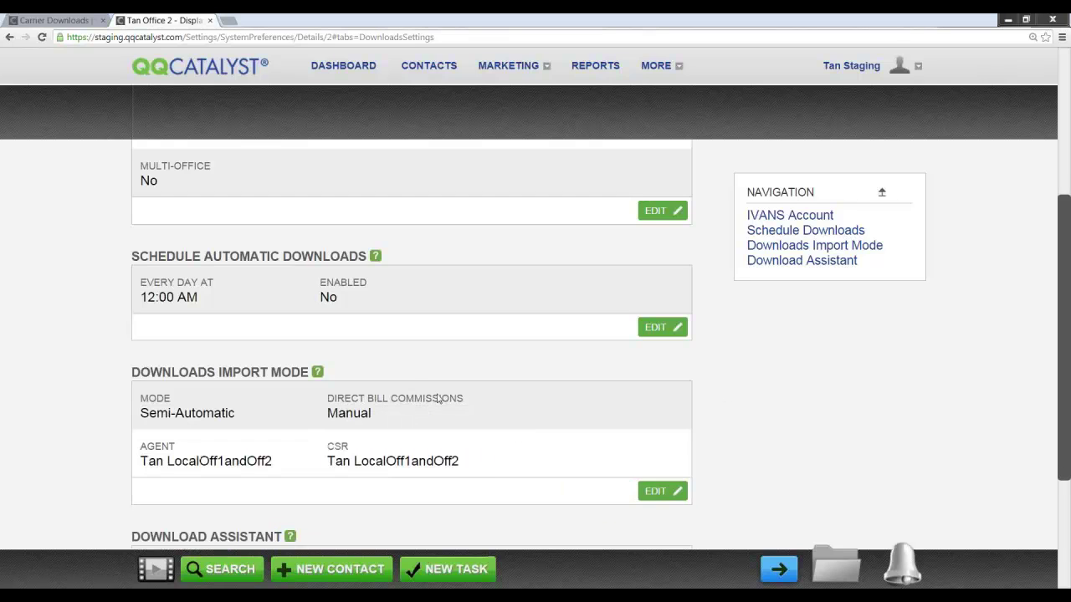
Step: Return to the Carrier Downloads page and view the available location and type choices, keeping Direct Bill Commissions
click(46, 28)
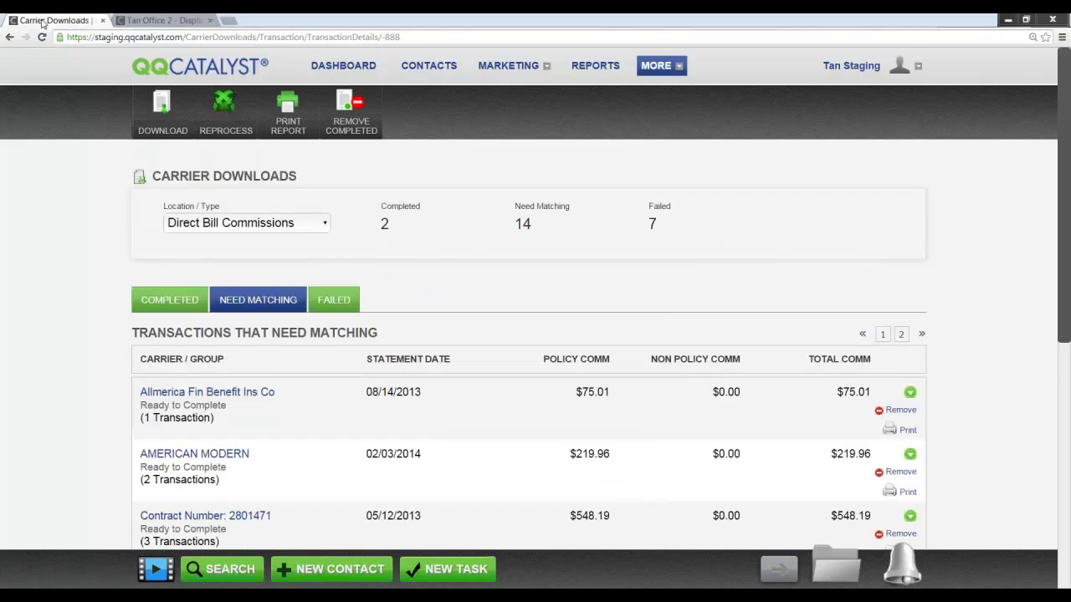
click(276, 224)
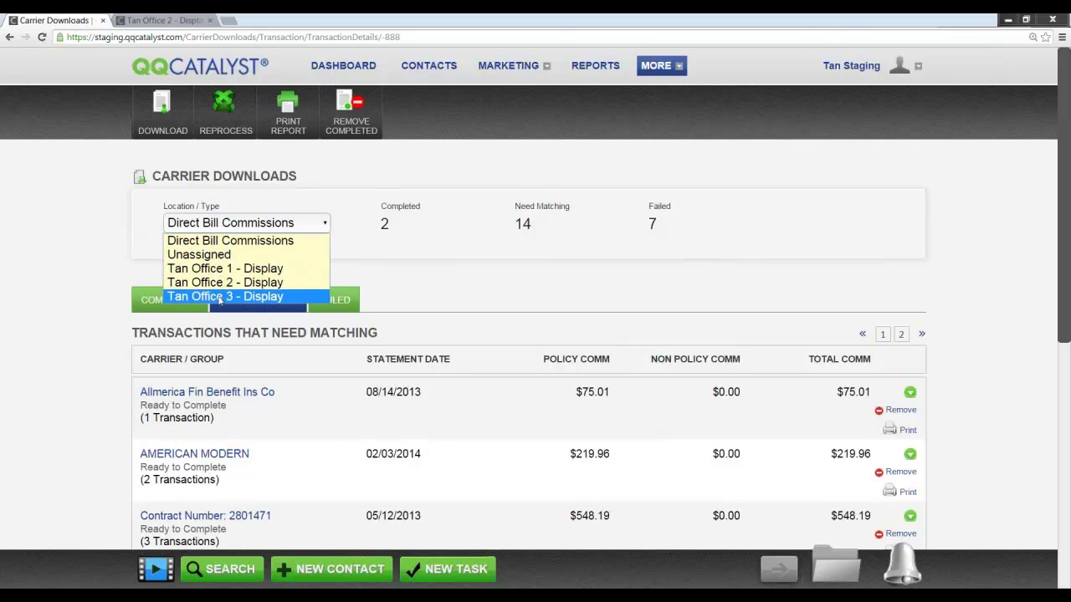
click(443, 276)
Step: Expand the Allmerica Fin Benefit Ins Co statement needing matching, view its transaction's details, and print the statement
scroll(422, 272, down, 2)
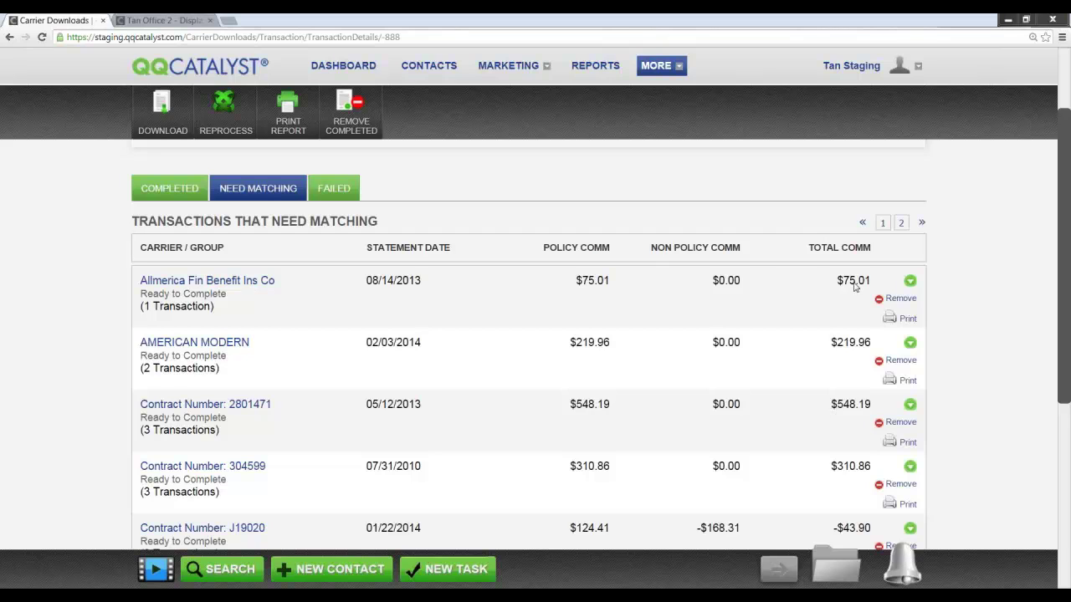
click(911, 285)
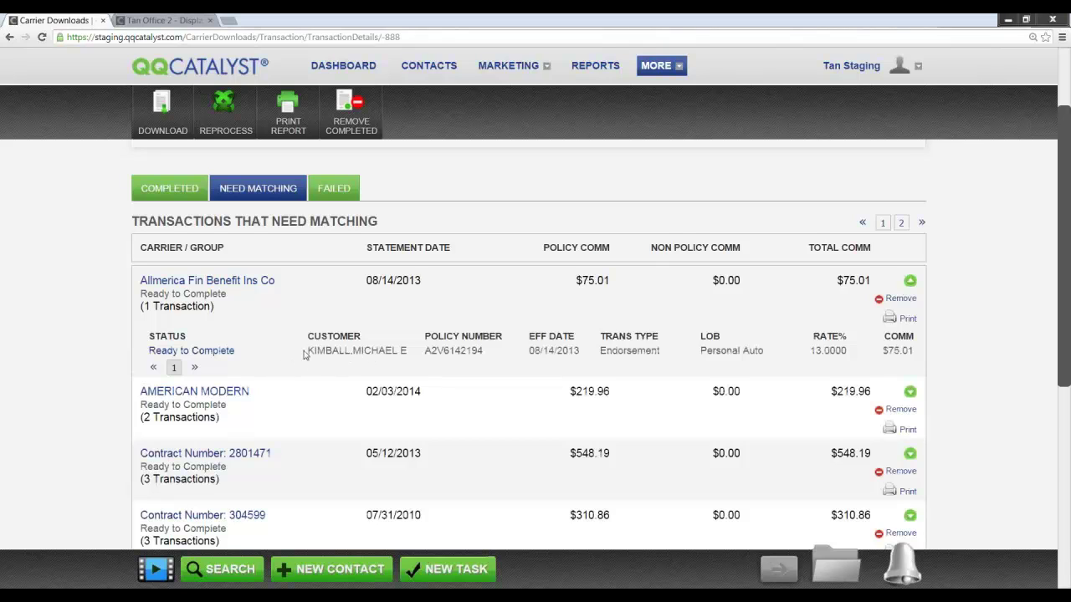
click(203, 350)
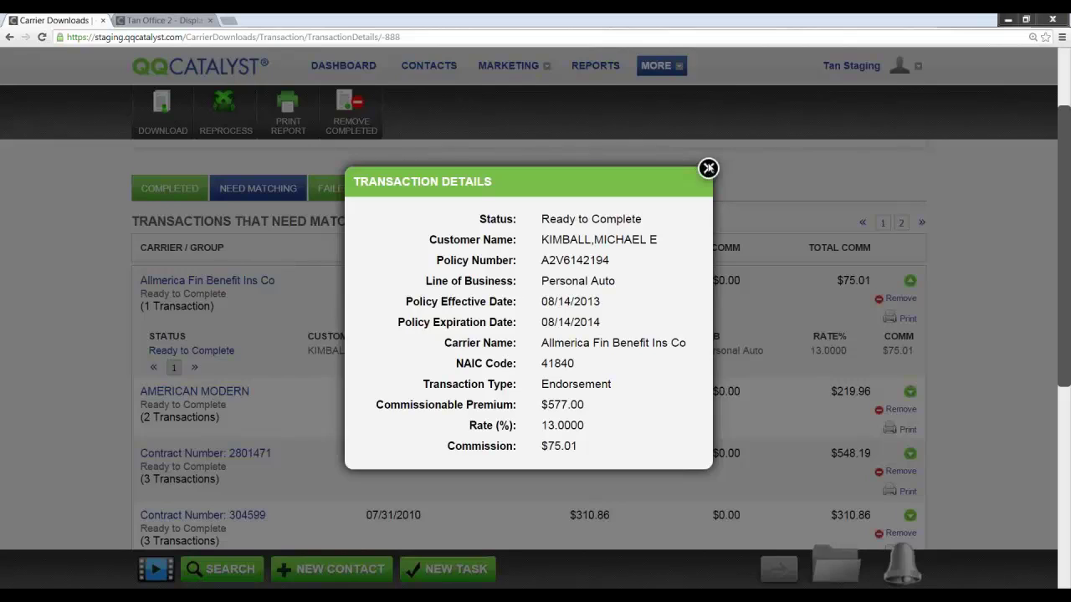
click(708, 168)
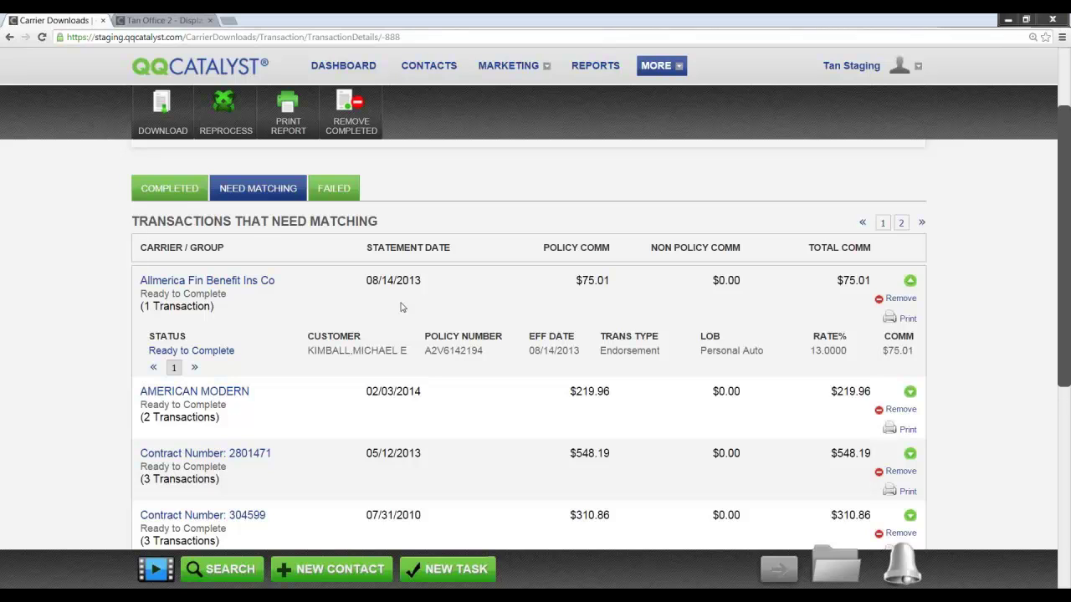
click(908, 319)
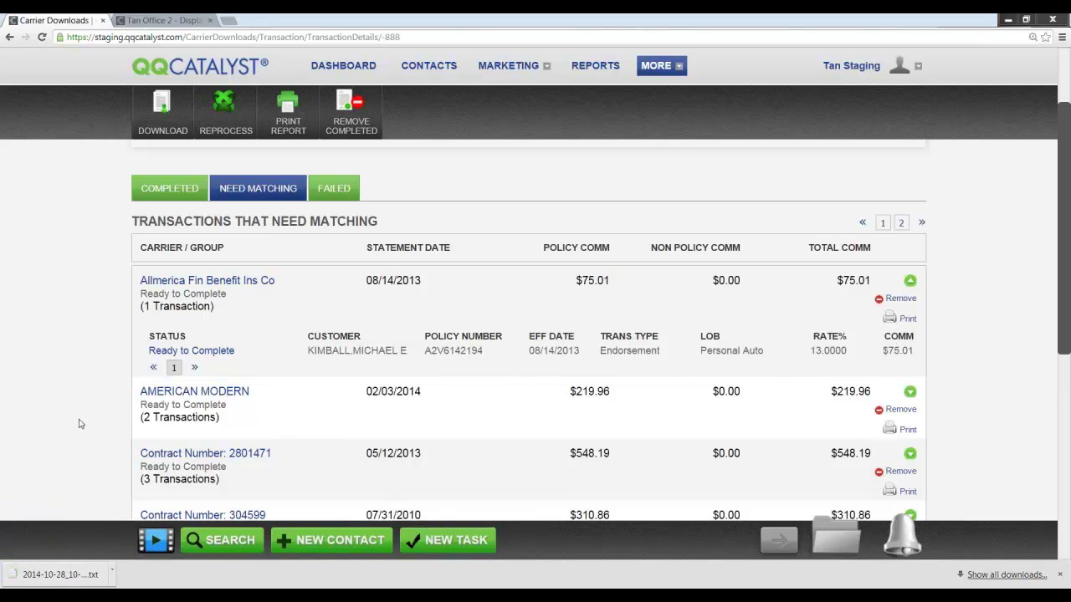
Step: View the downloaded Direct Bill Commission Statement text file across its full width and close it
click(52, 577)
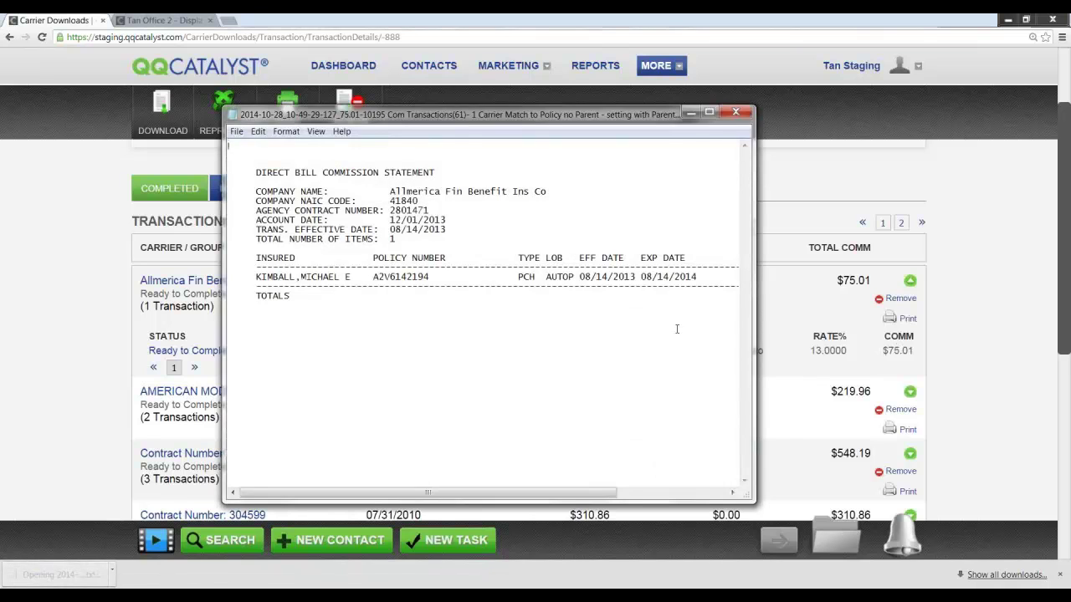
mouse_move(544, 493)
mouse_down()
mouse_move(662, 501)
mouse_move(551, 493)
mouse_up()
click(742, 113)
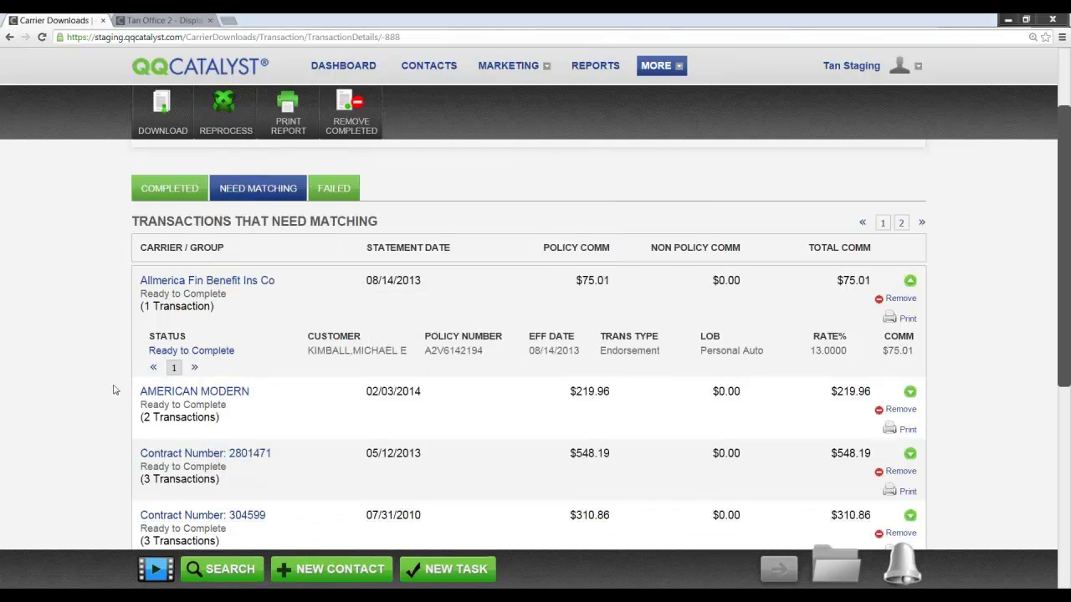
Step: Open the Allmerica Fin Benefit Ins Co statement for reconciliation, review the policy's due commission breakdown, and continue to the payment details
click(228, 283)
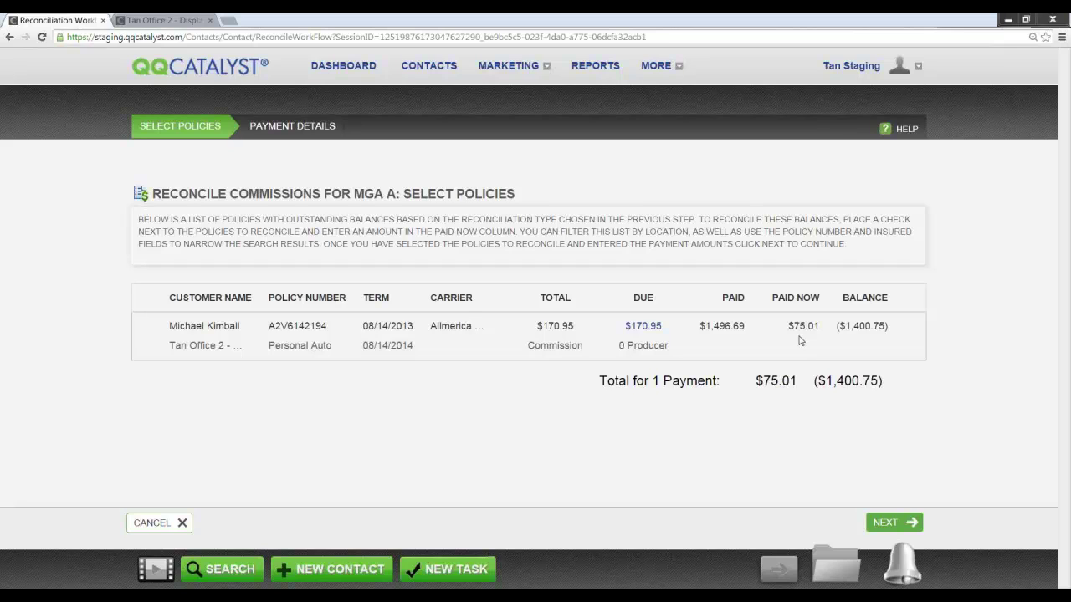
click(643, 327)
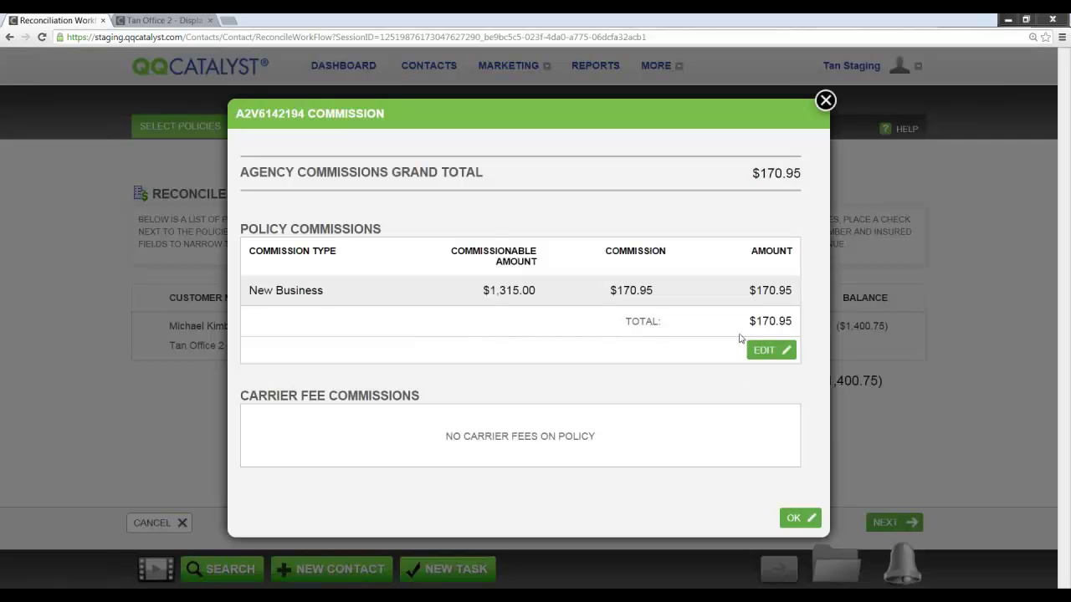
click(795, 517)
click(892, 522)
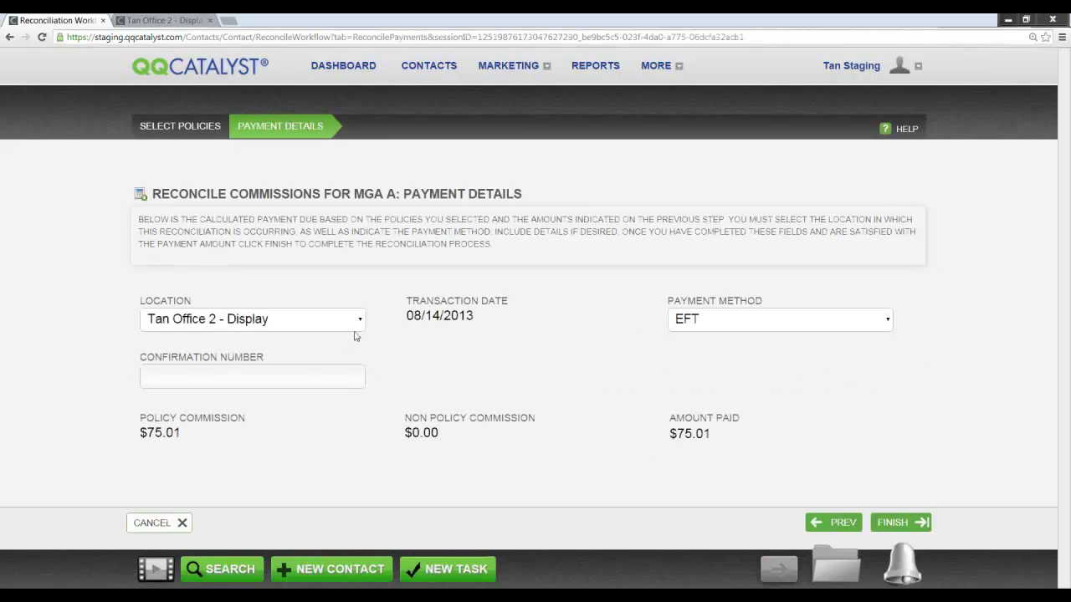
Step: Review the available locations and payment methods for the commission payment, leaving both selections as they are
click(355, 323)
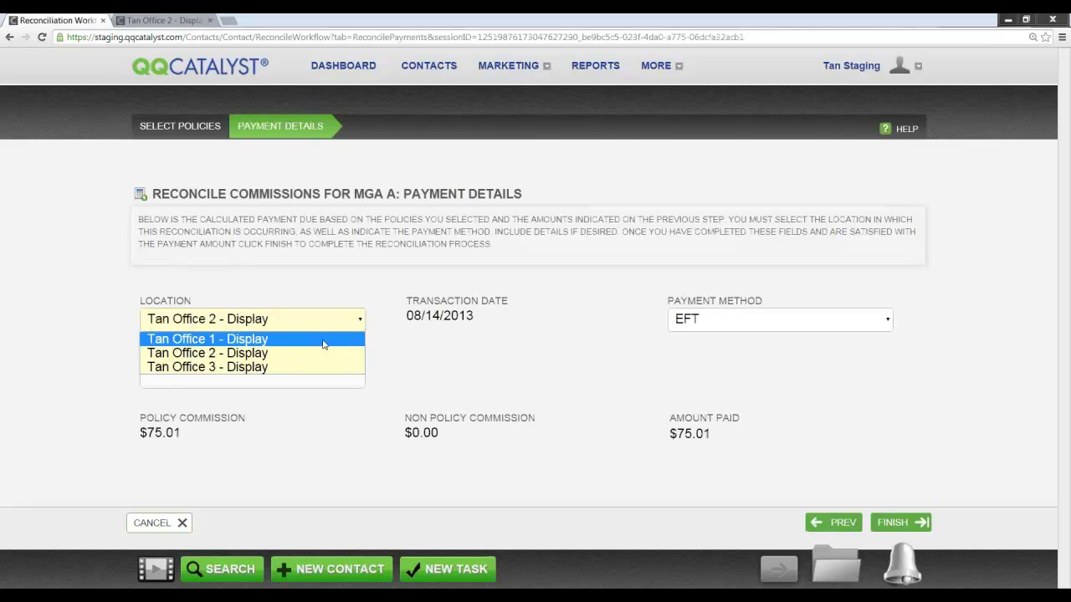
click(421, 362)
click(800, 324)
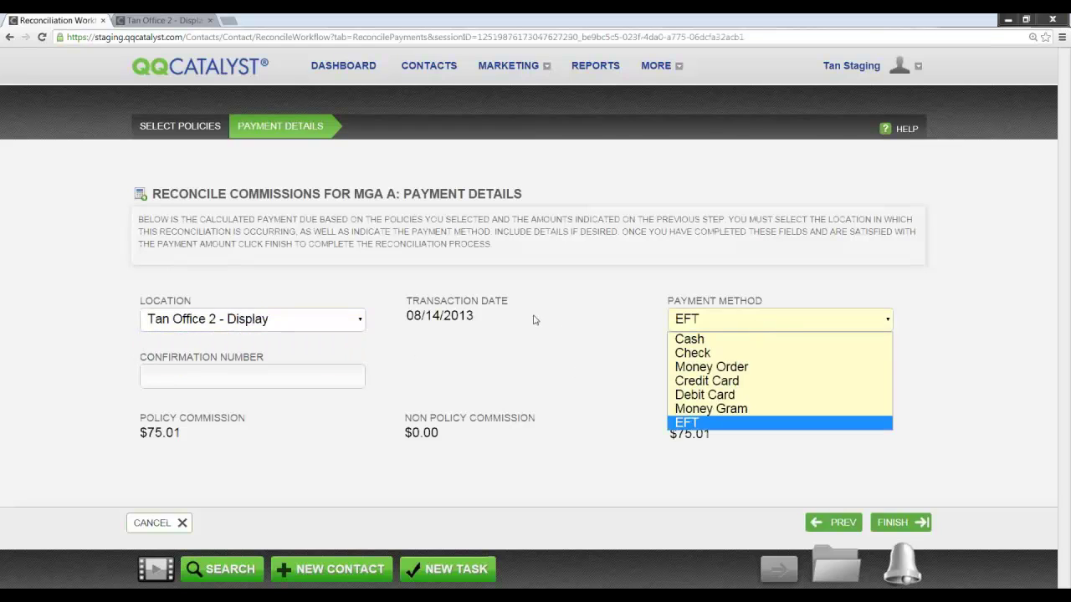
click(536, 320)
Step: Finish the commission reconciliation, generate its printable reconciliation report, and close the report
click(897, 522)
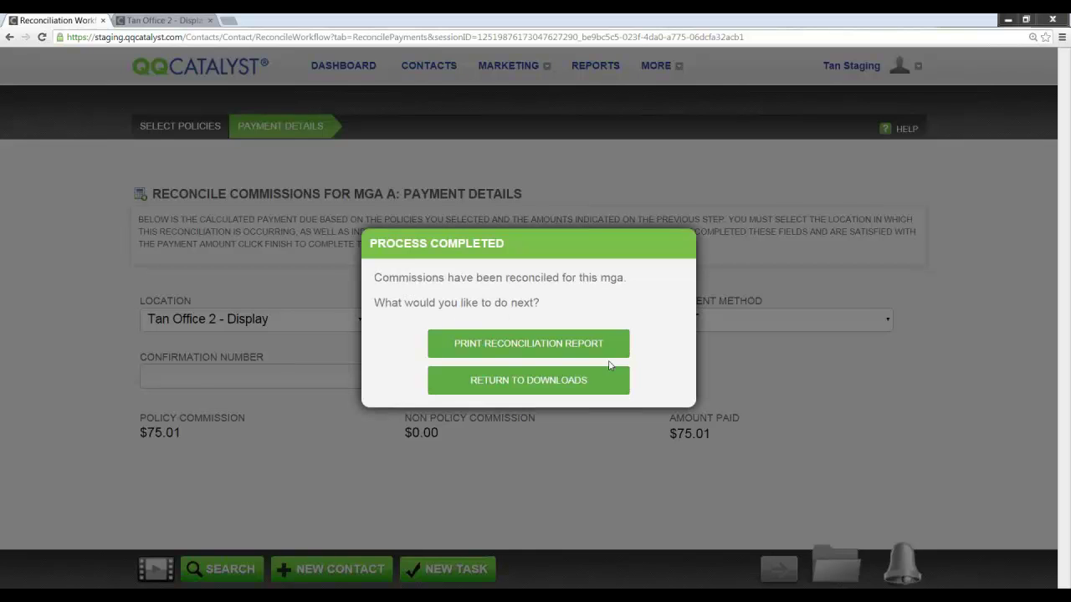
click(542, 343)
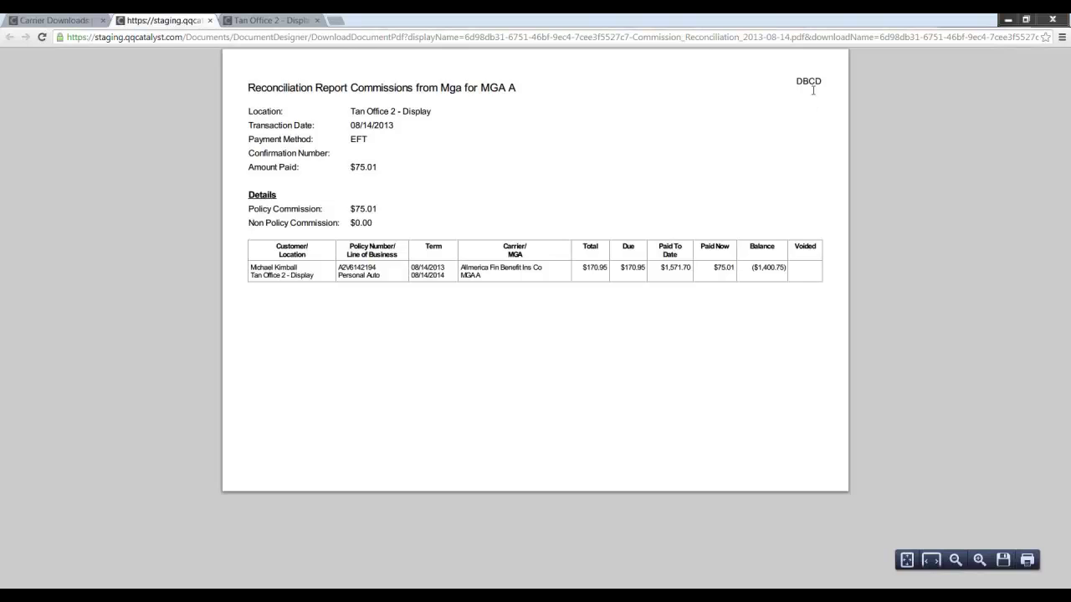
click(211, 21)
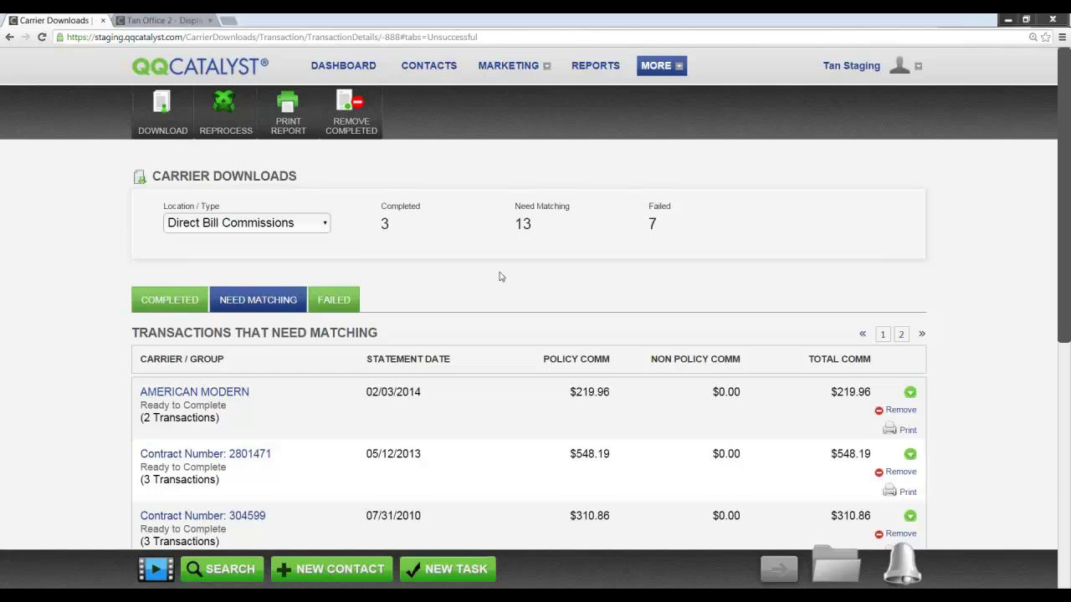
Step: Expand the 04/02/2014 LIBERTY MUTUAL AGCY CORP statement and view the details of its Carrier Not Found transaction
scroll(505, 294, down, 1)
scroll(504, 294, down, 3)
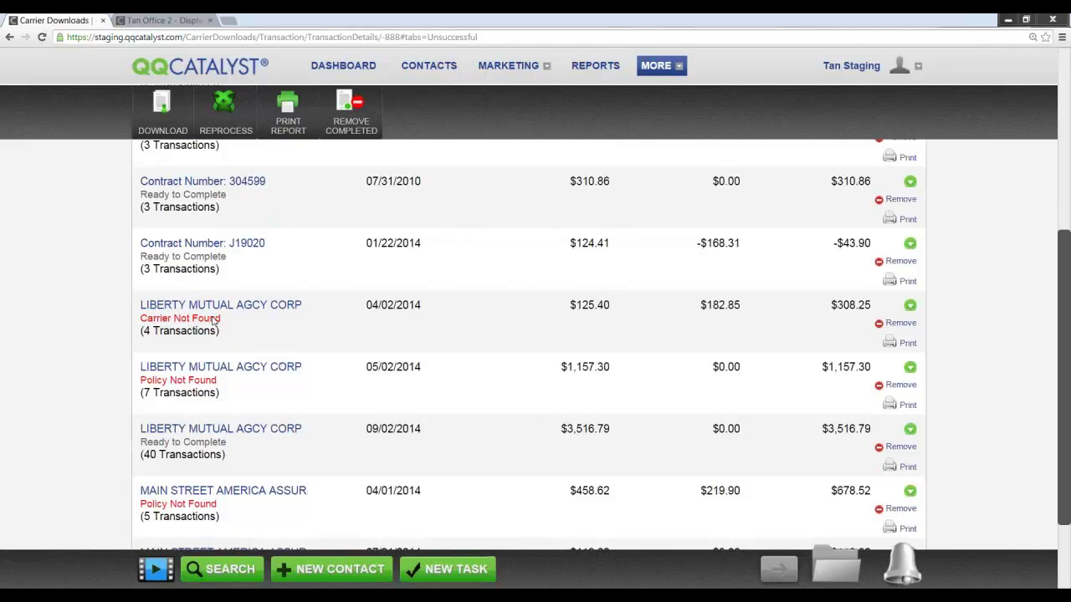
click(911, 307)
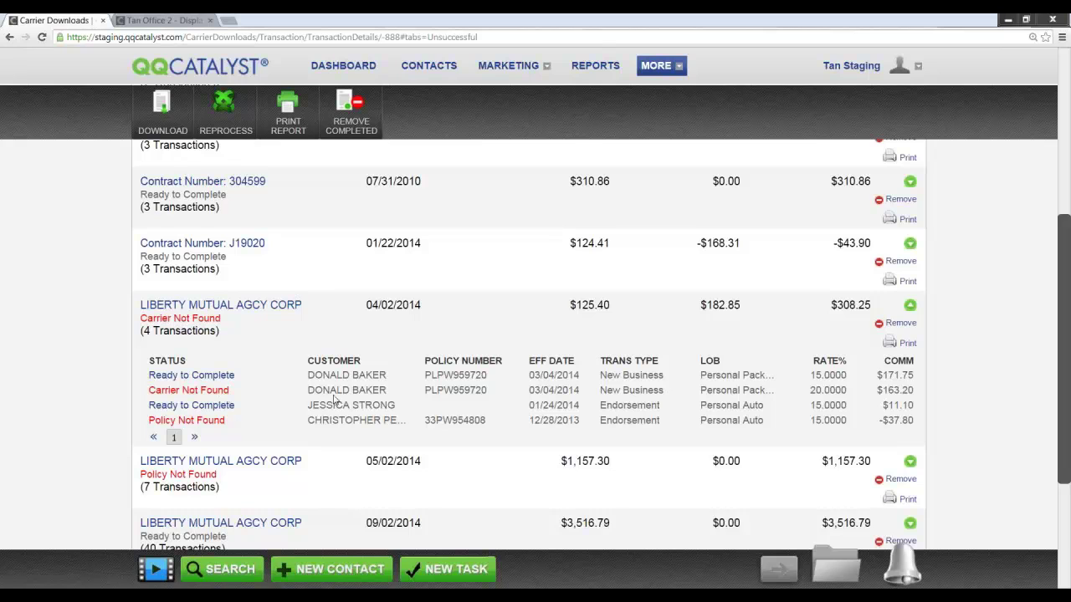
click(203, 390)
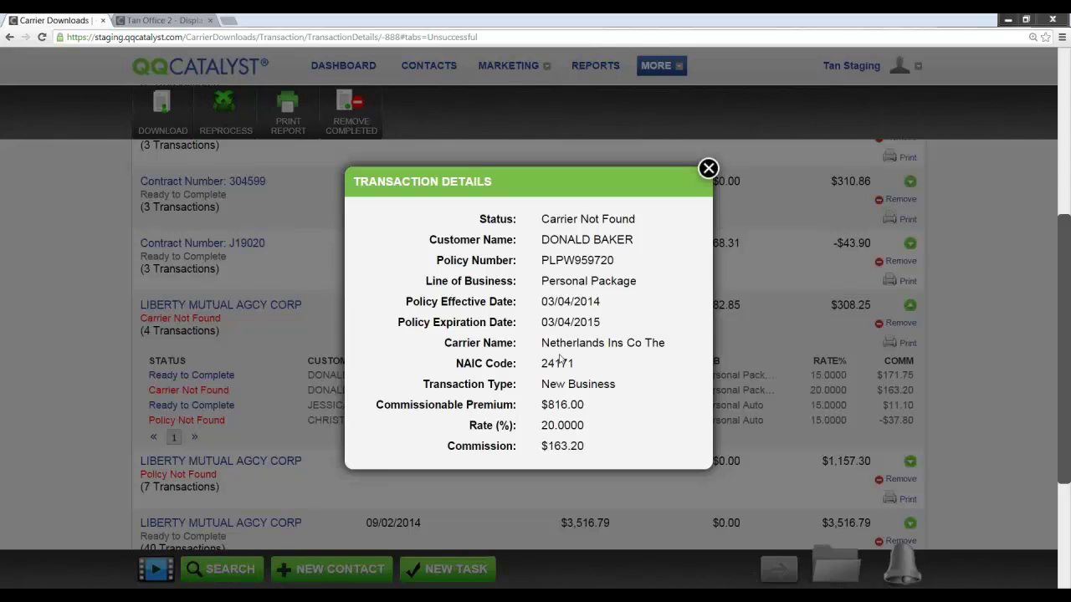
click(708, 168)
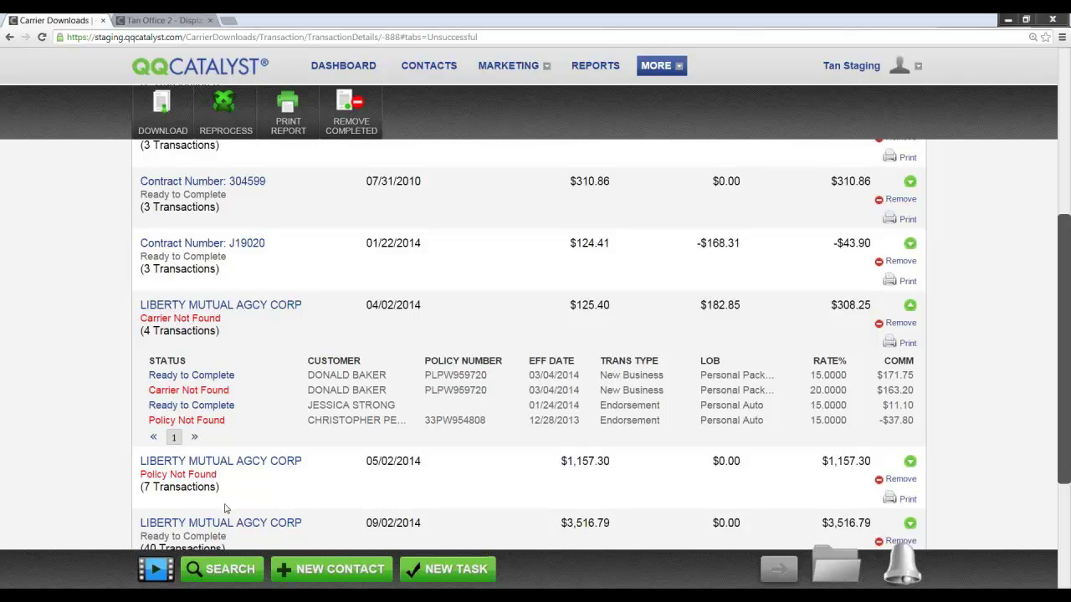
Step: Switch to the browser window showing Commission Central and start adding a new producer commission rule
mouse_move(165, 595)
click(239, 532)
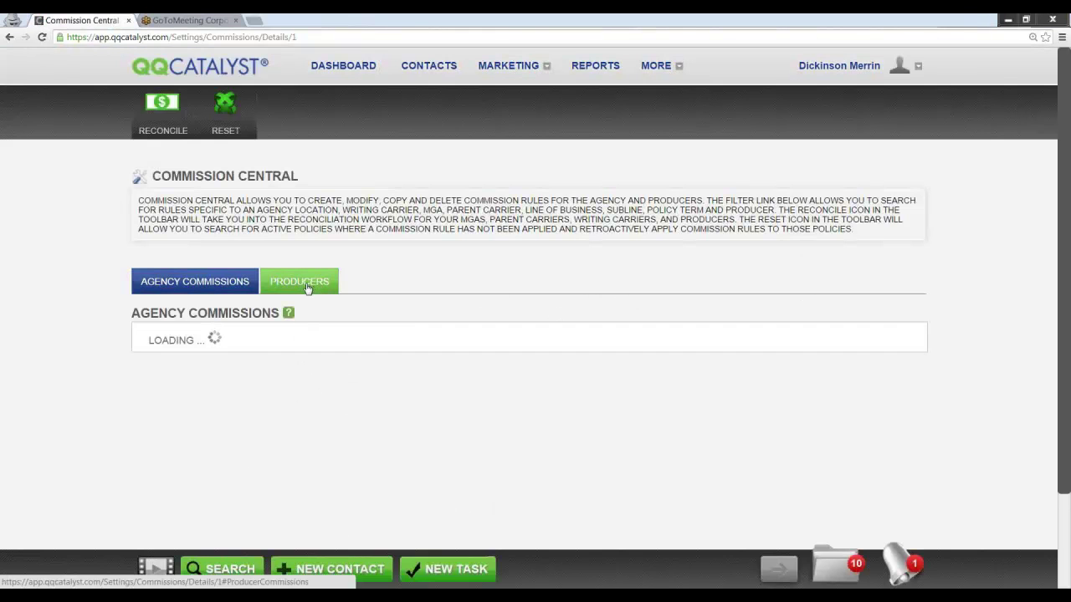
click(306, 284)
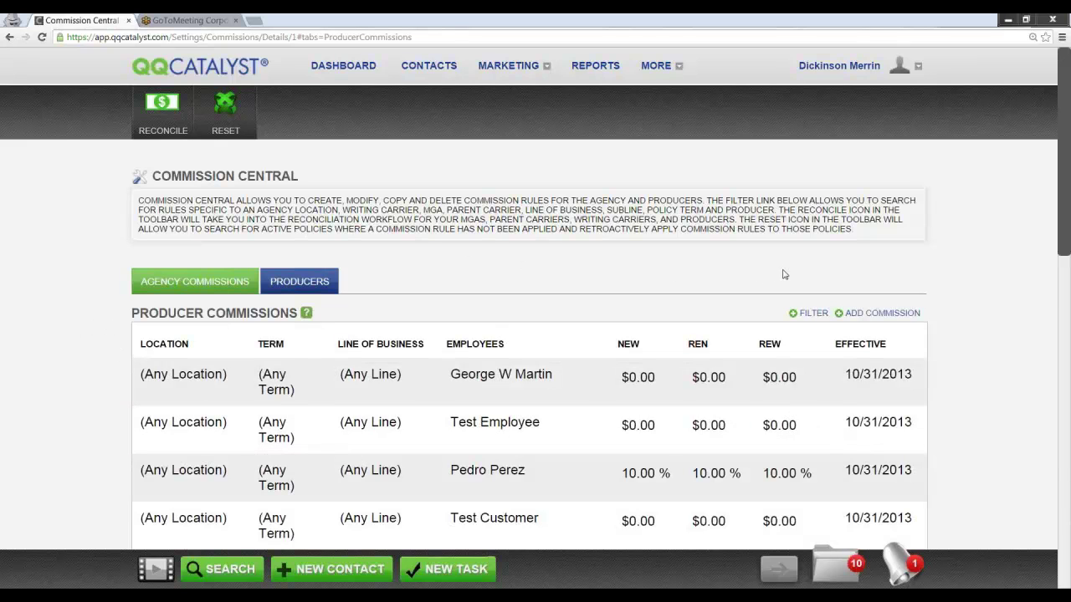
click(883, 313)
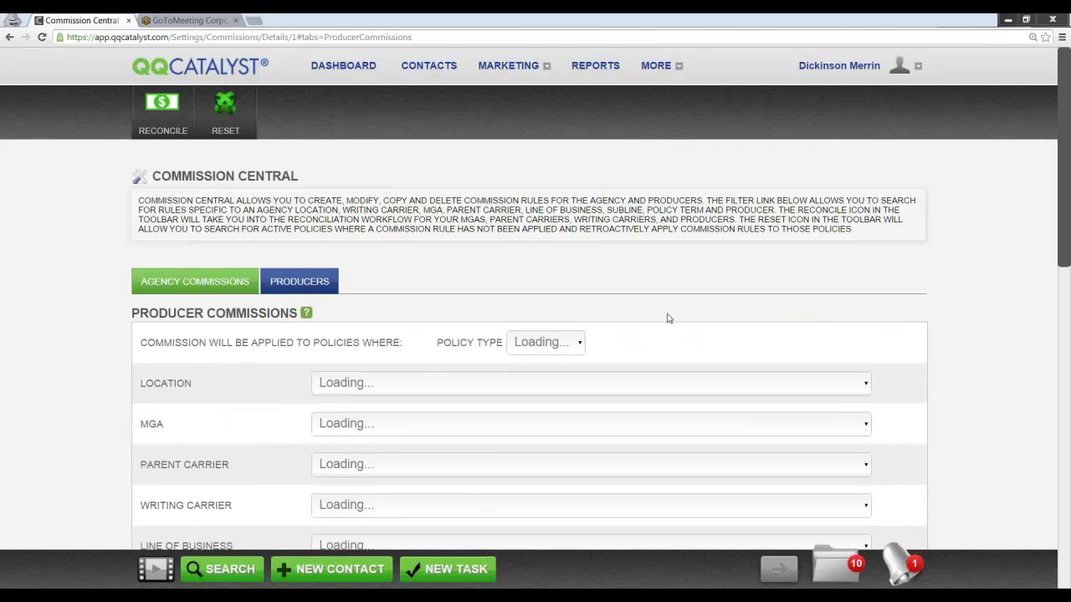
scroll(661, 303, down, 2)
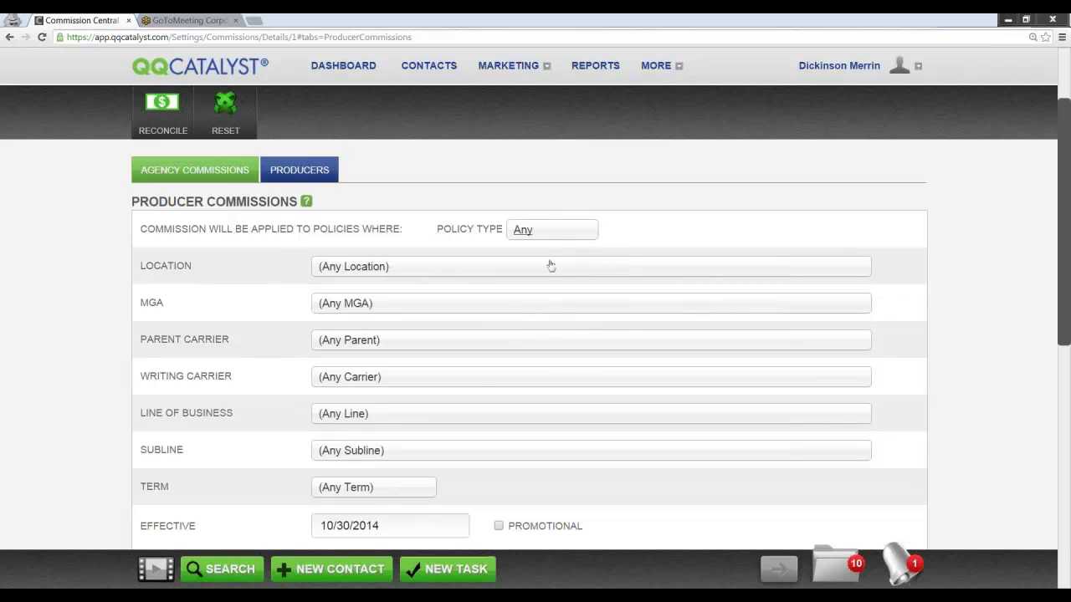
Step: Review the line of business choices and the other policy criteria in the producer commission form
click(456, 416)
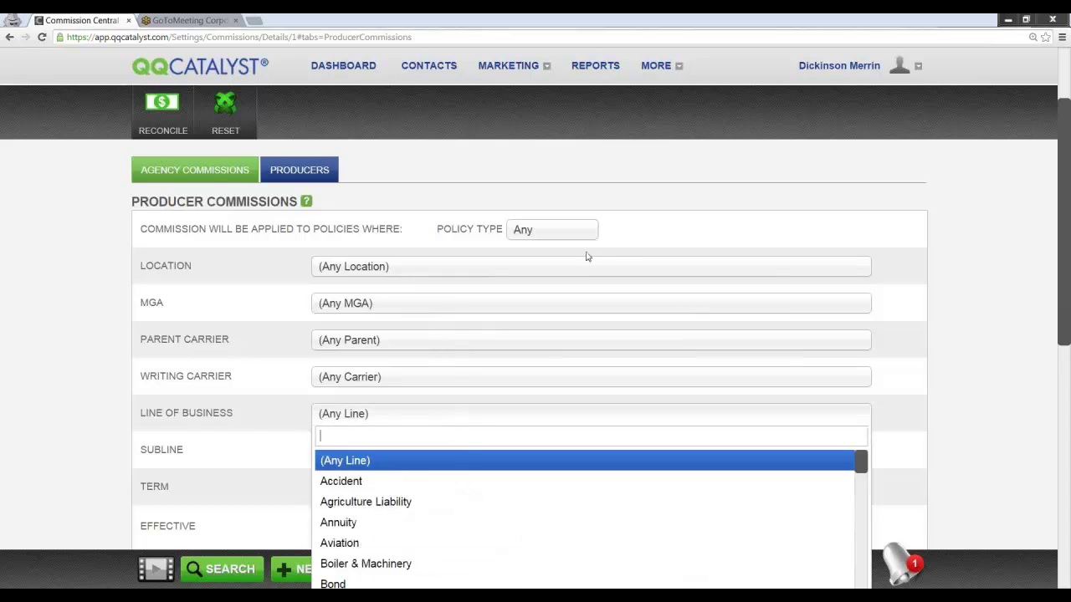
click(643, 237)
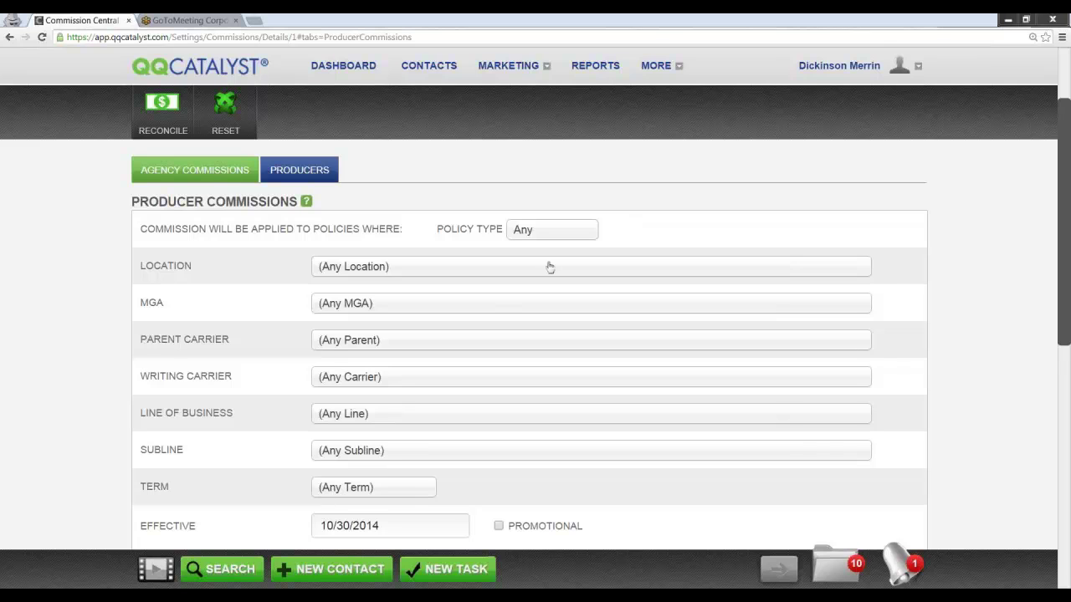
click(485, 311)
scroll(457, 308, down, 3)
scroll(449, 315, down, 3)
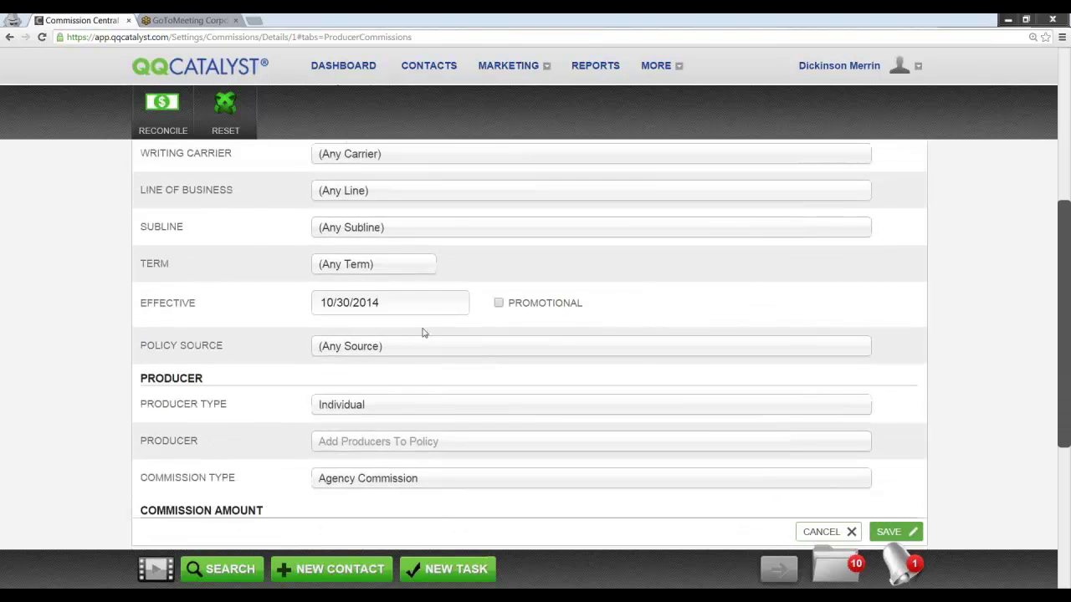
scroll(396, 410, down, 5)
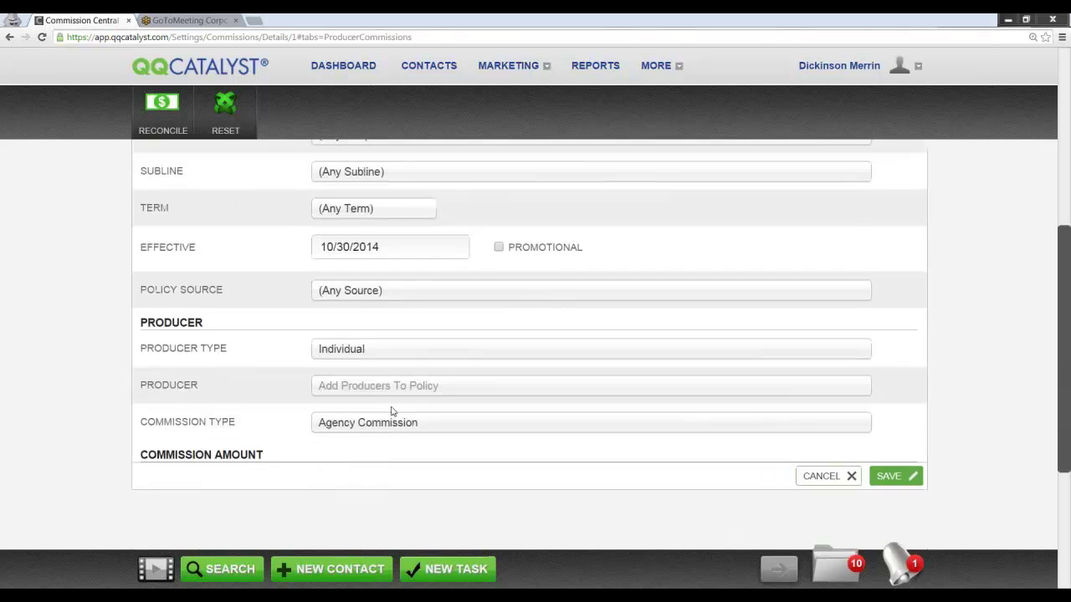
Step: Choose an individual producer for the rule and set the new business, renewal and rewrite commissions to 35%
click(422, 276)
scroll(368, 404, down, 4)
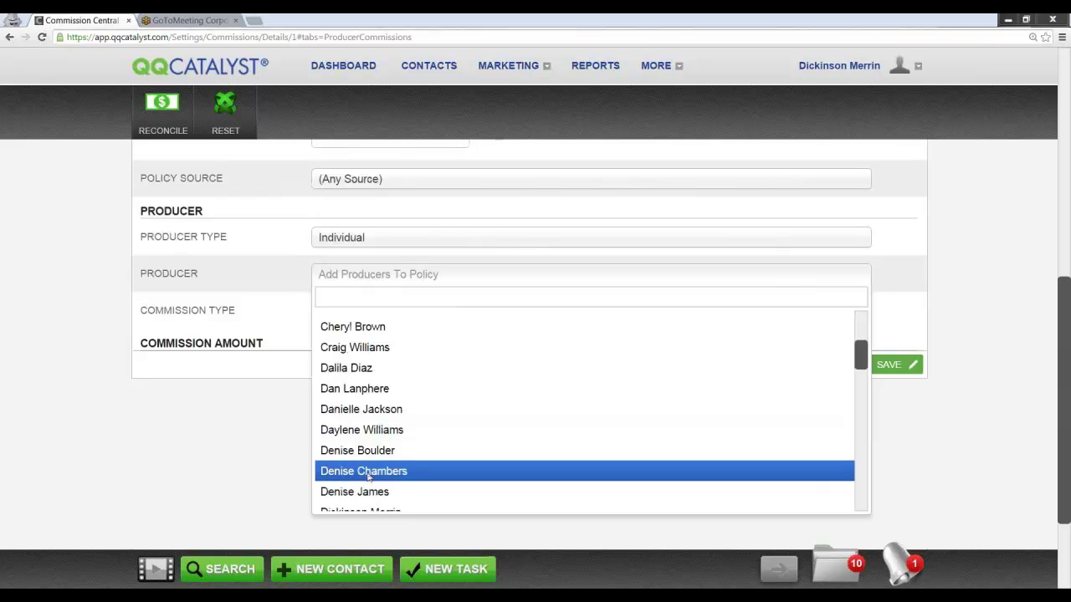
click(368, 472)
click(383, 386)
text(35)
key(Tab)
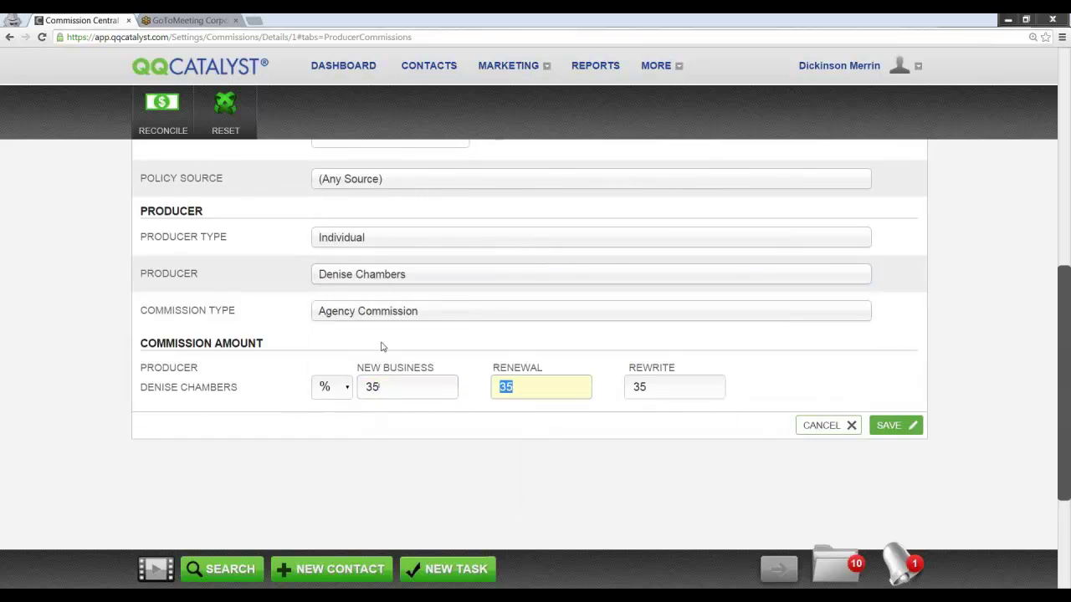
Step: Set the producer type to Group - Individual Commission and add Admin Test and one more employee as producers
scroll(425, 345, up, 3)
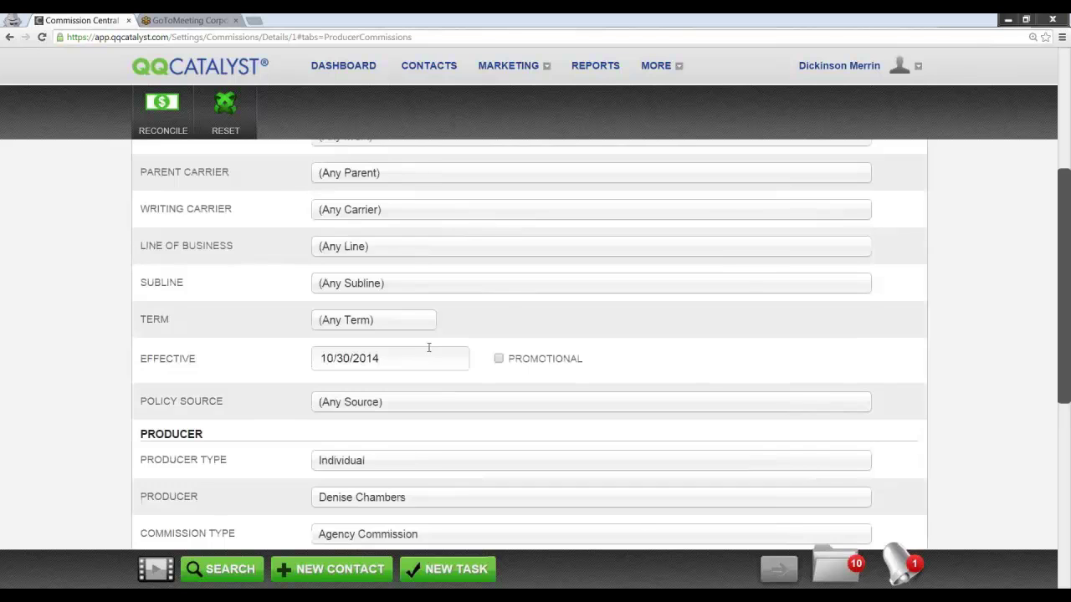
scroll(428, 347, down, 2)
click(392, 358)
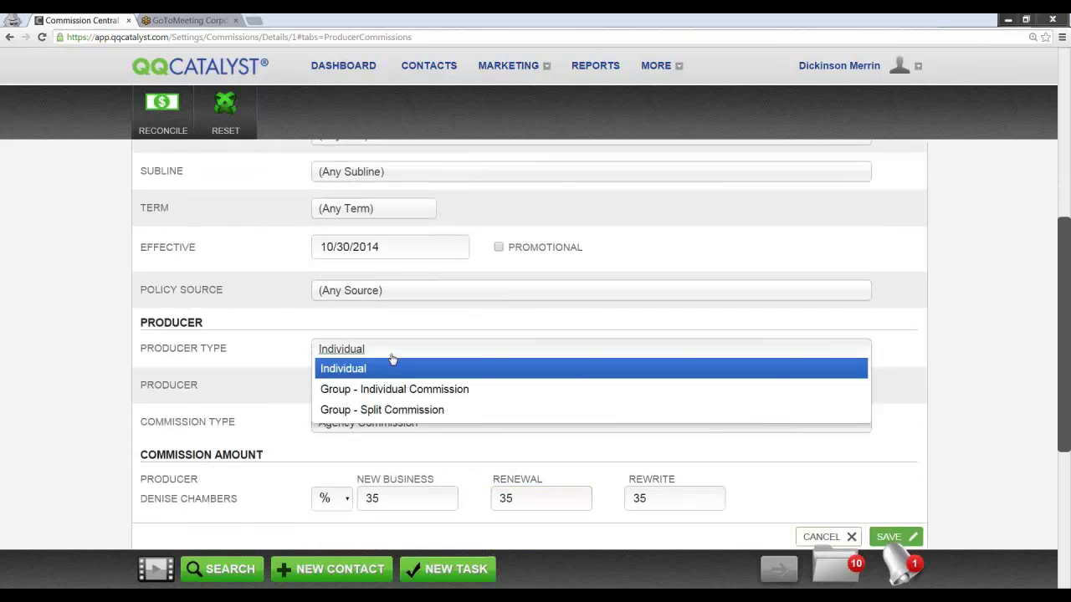
click(409, 391)
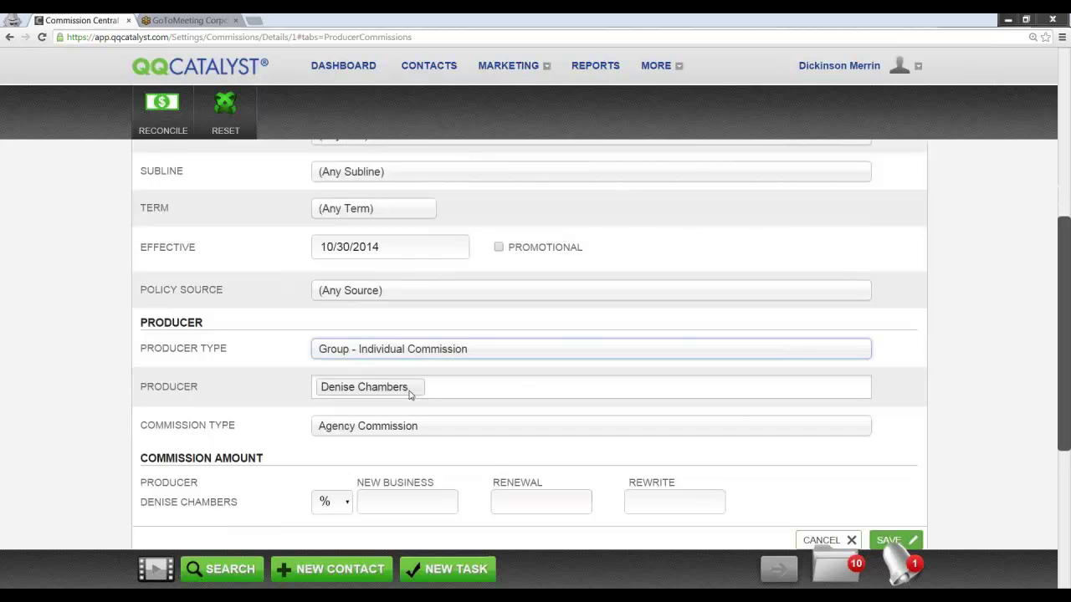
scroll(409, 394, down, 1)
click(452, 339)
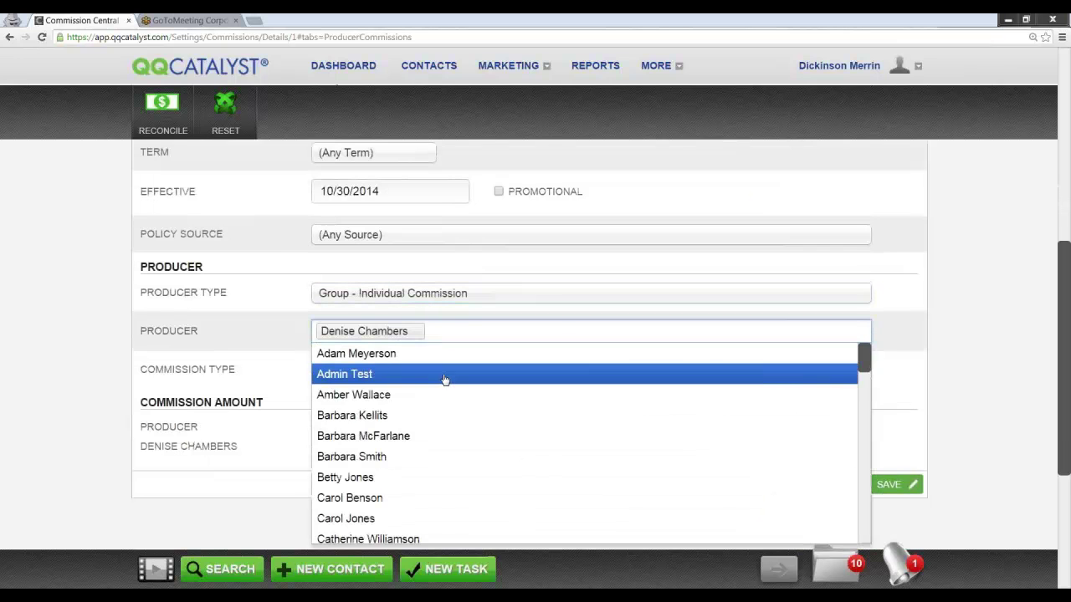
click(444, 379)
click(566, 332)
click(533, 400)
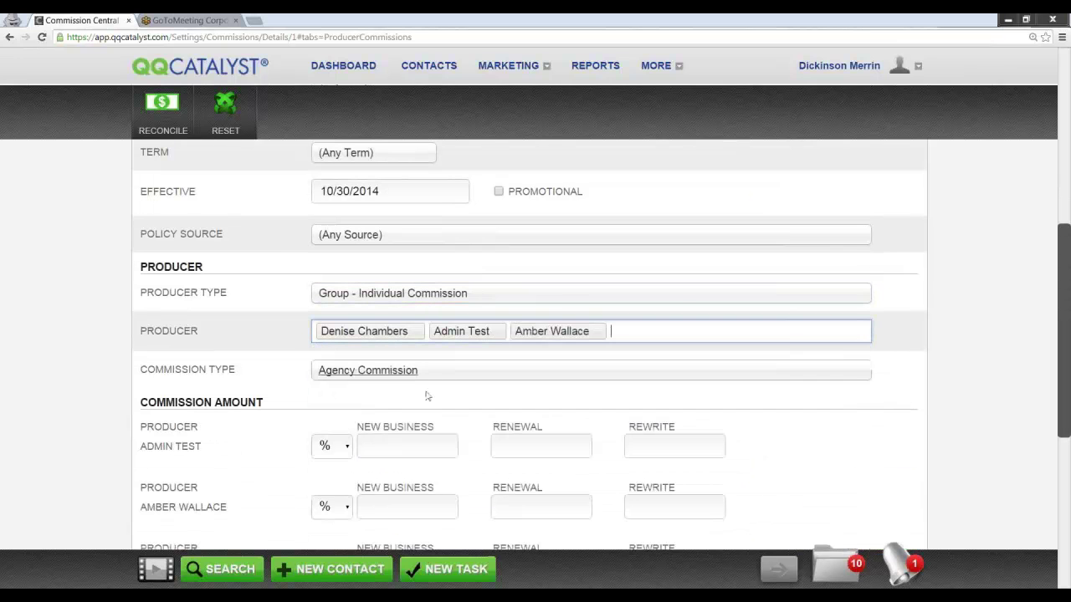
Step: Set the new business, renewal and rewrite commissions to 35% for Admin Test, 25% for the second producer and 10% for the third
scroll(422, 385, down, 3)
click(388, 278)
text(35)
click(396, 338)
text(25)
click(405, 399)
text(10)
key(Tab)
click(787, 366)
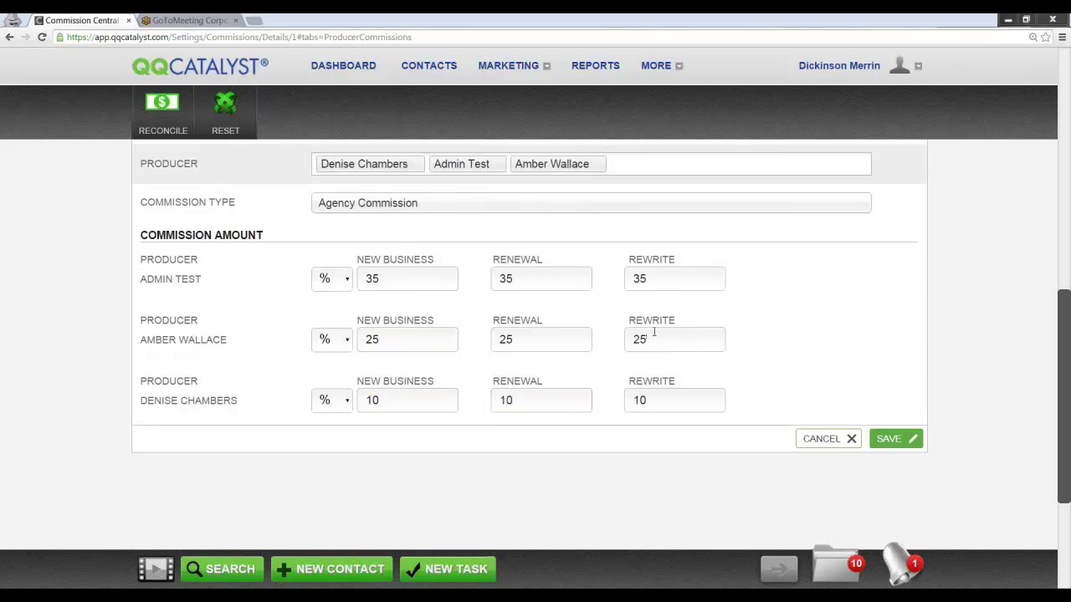
Step: Change the producer type to Group - Split Commission and set the new business, renewal and rewrite commission amounts to 40%
scroll(658, 338, up, 1)
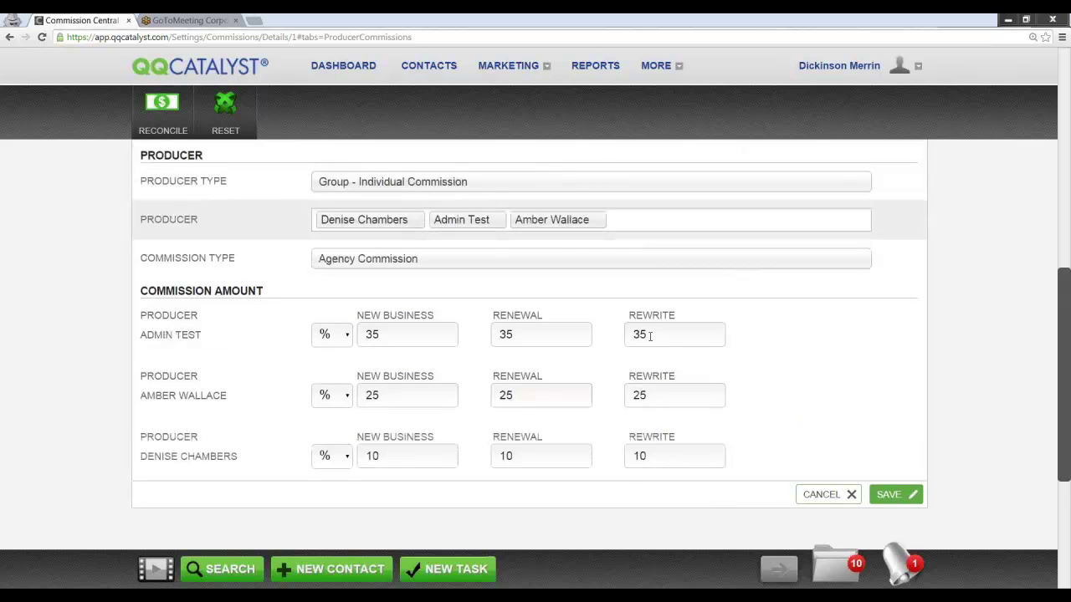
click(499, 183)
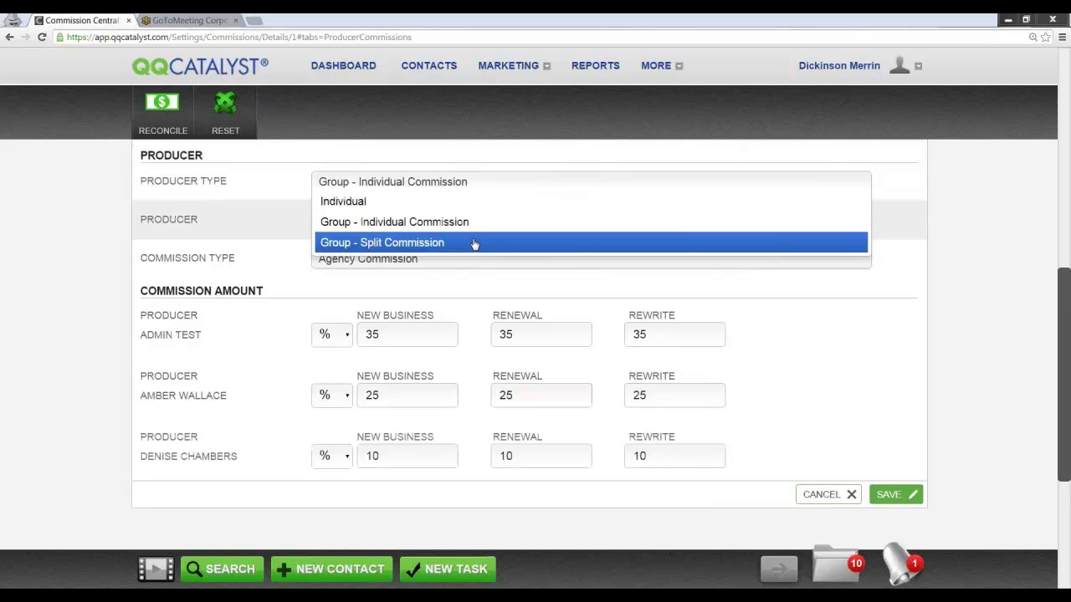
click(475, 242)
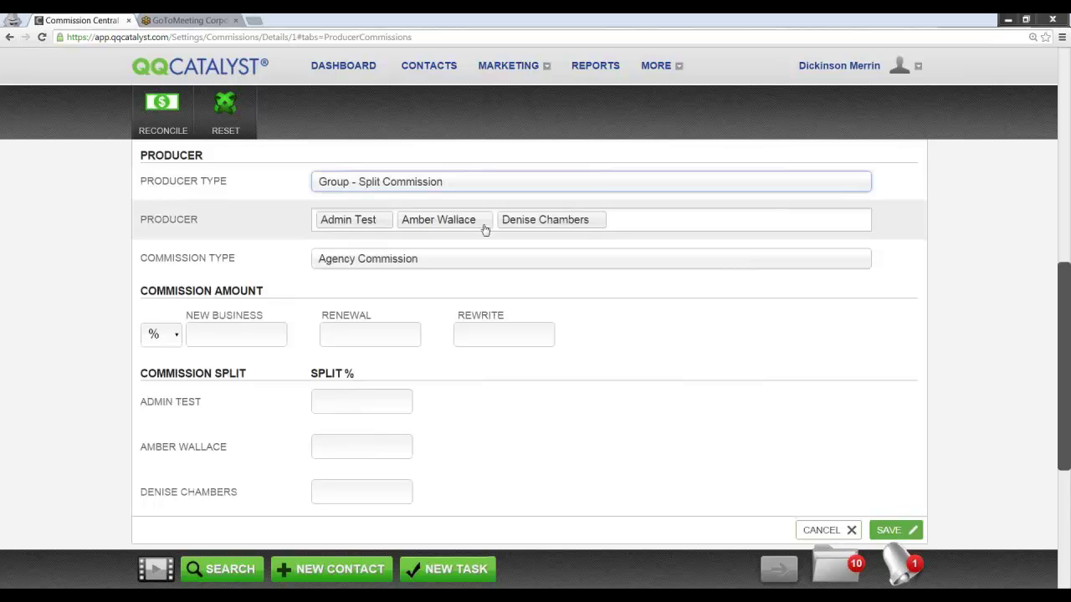
click(267, 336)
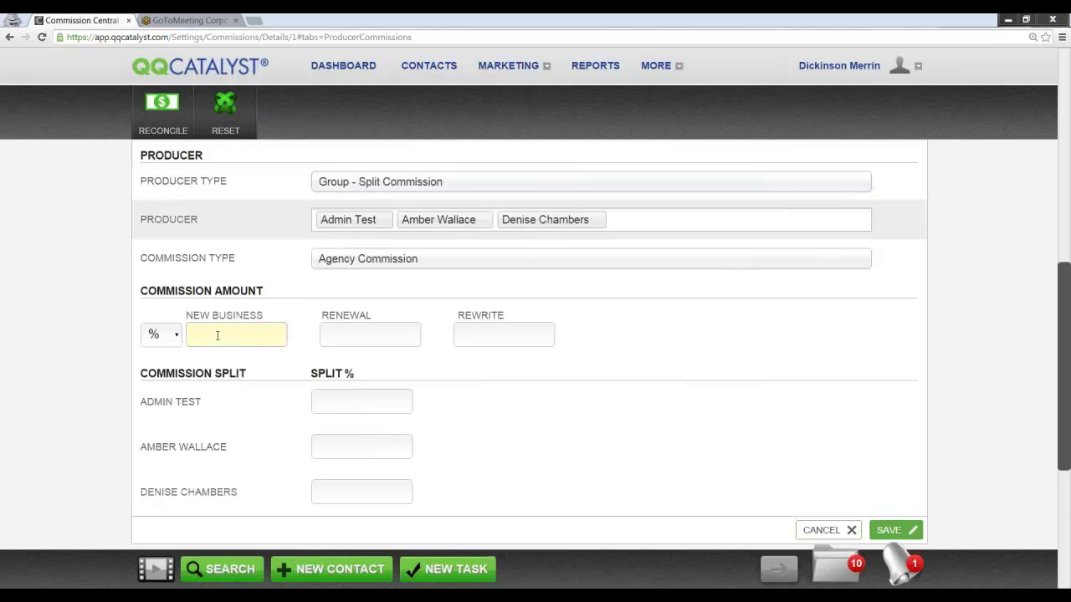
text(40)
key(Tab)
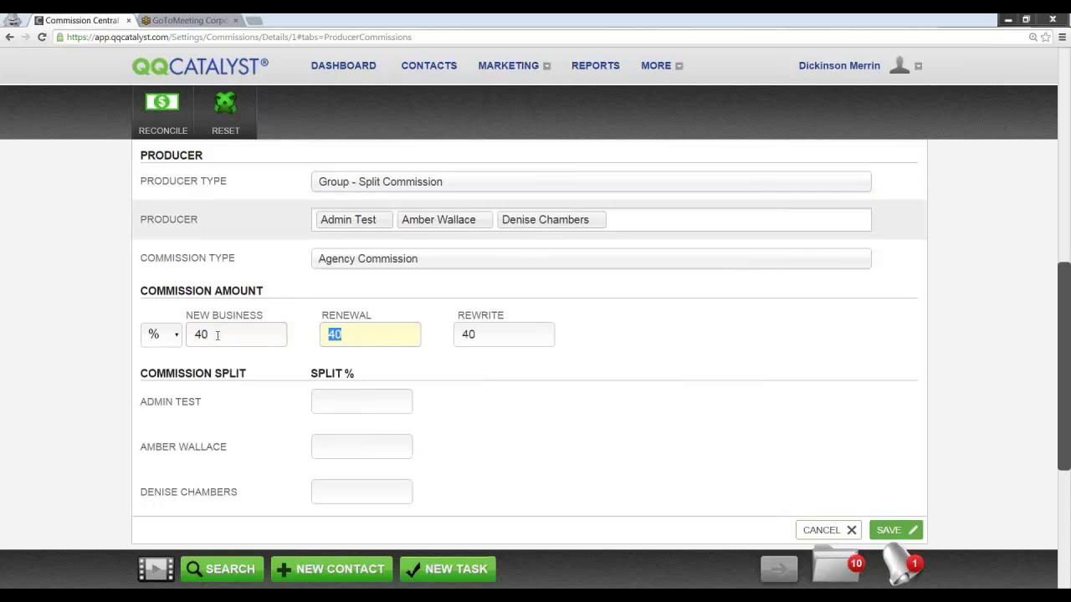
Step: Set the commission split to 20% for Admin Test, 20% for the second producer and 60% for the third
click(348, 407)
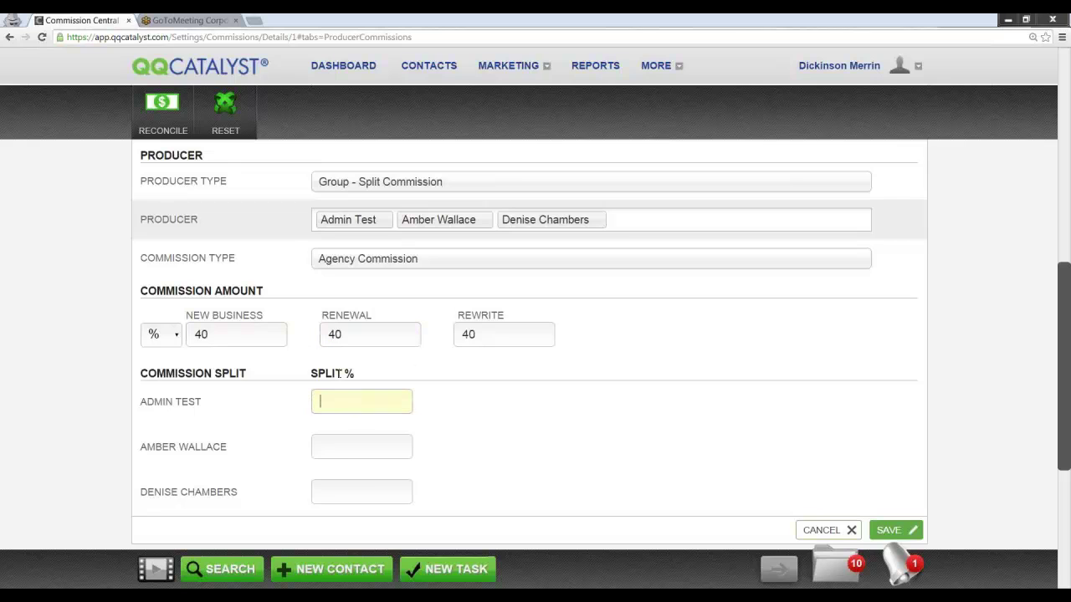
text(20)
click(360, 448)
text(20)
click(359, 490)
text(60)
key(Tab)
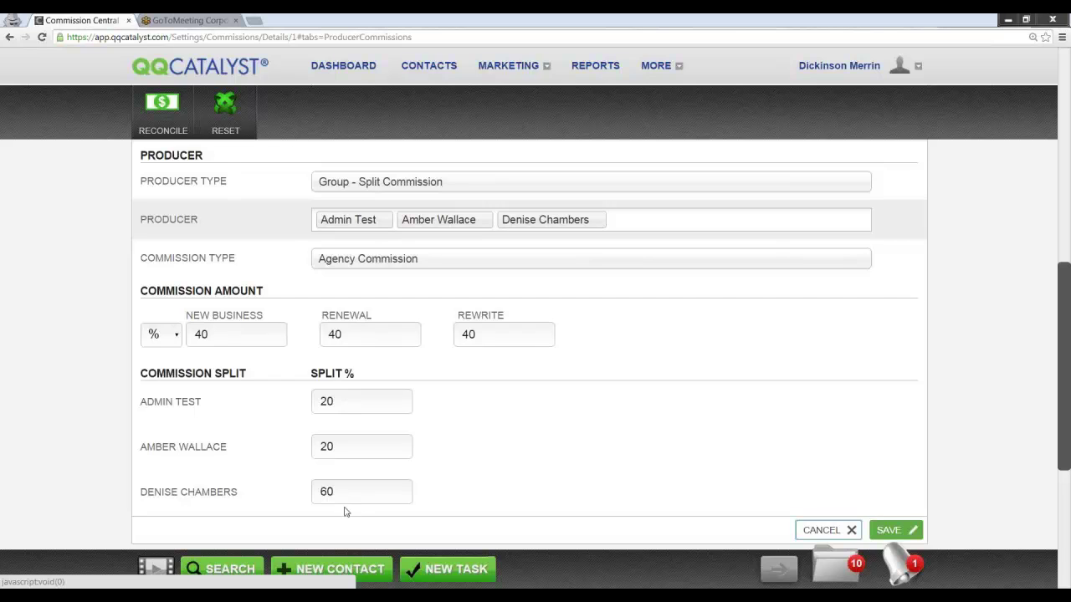
click(522, 478)
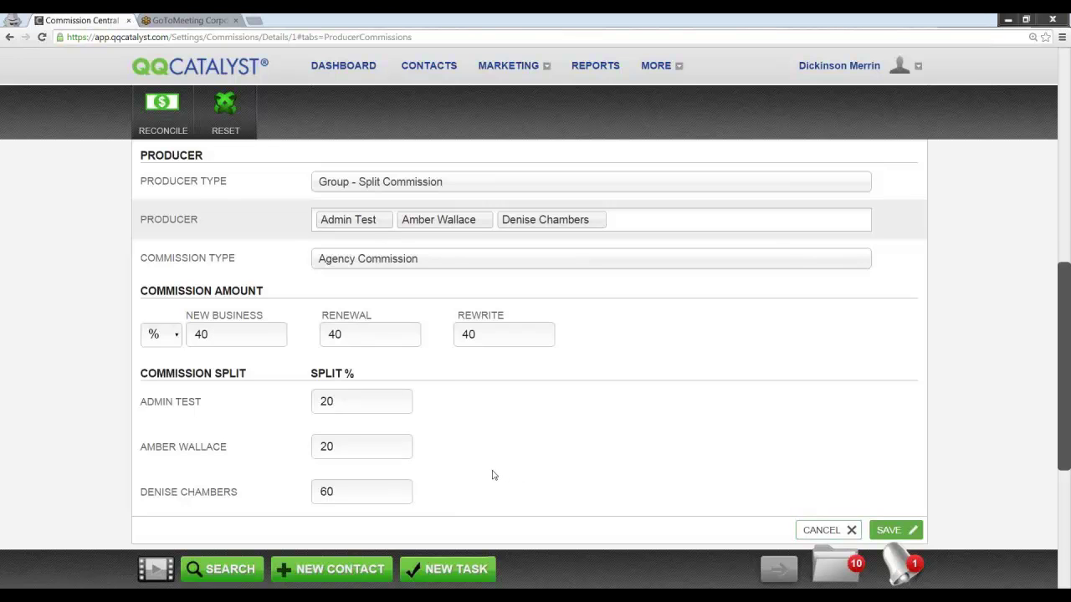
Step: Mark the rule as promotional, open its expiration date calendar, and clear the promotional option again
scroll(493, 475, up, 5)
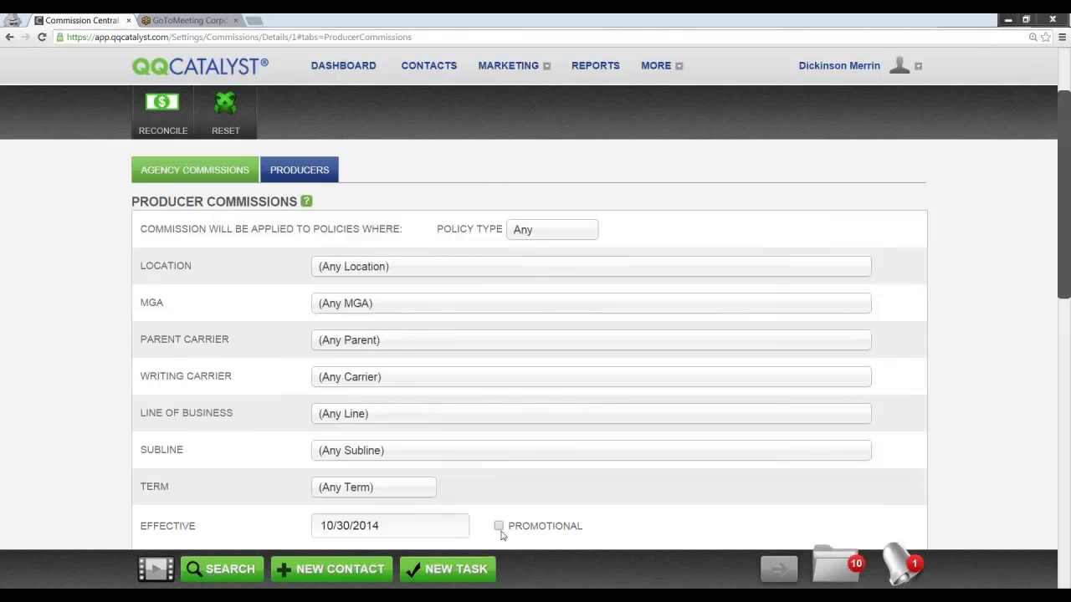
scroll(506, 523, down, 1)
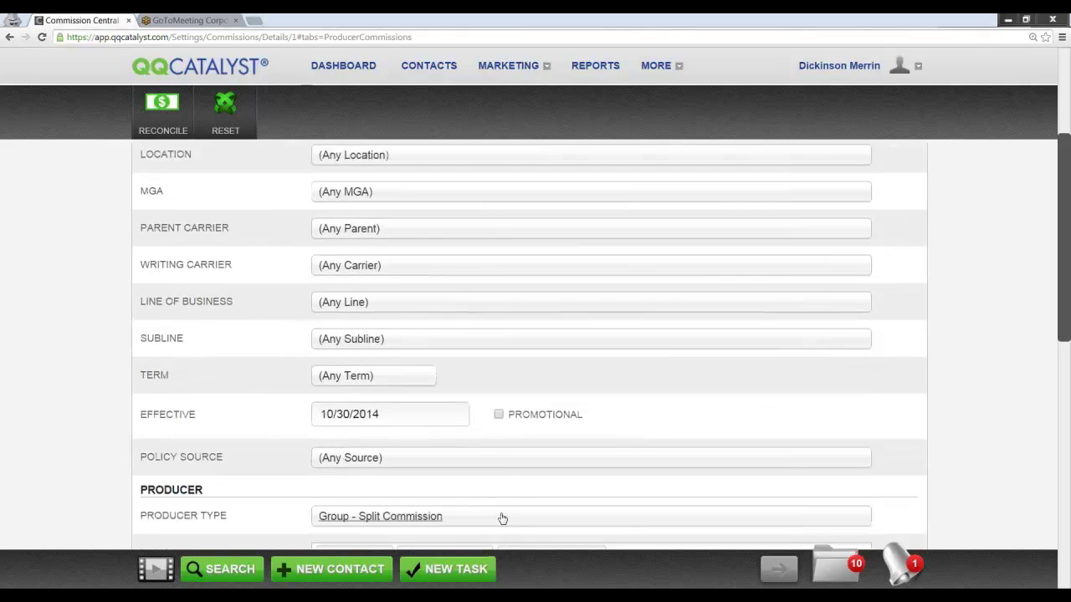
click(499, 416)
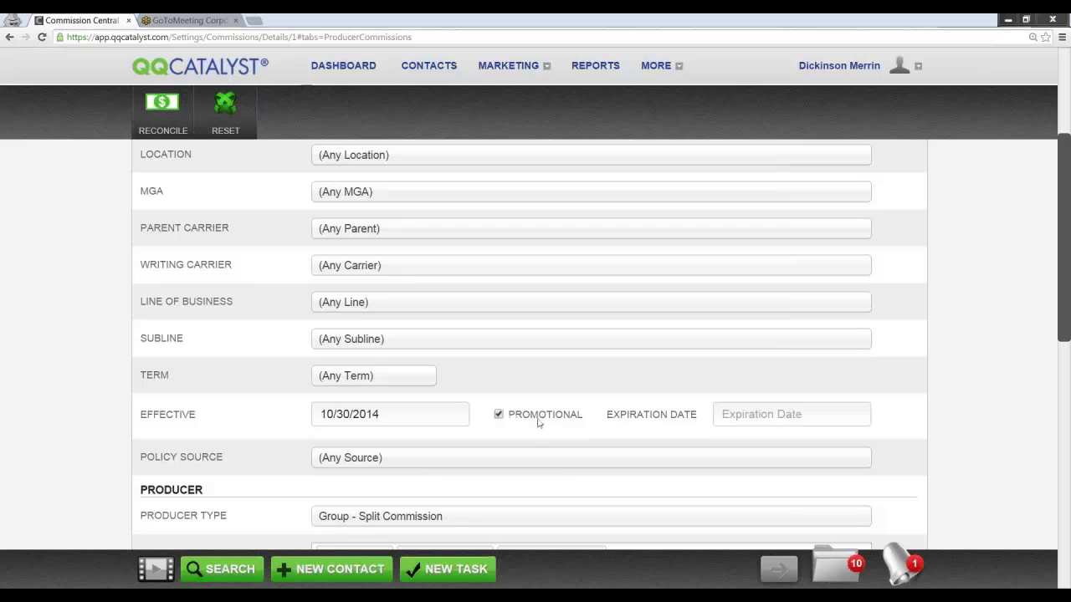
click(724, 412)
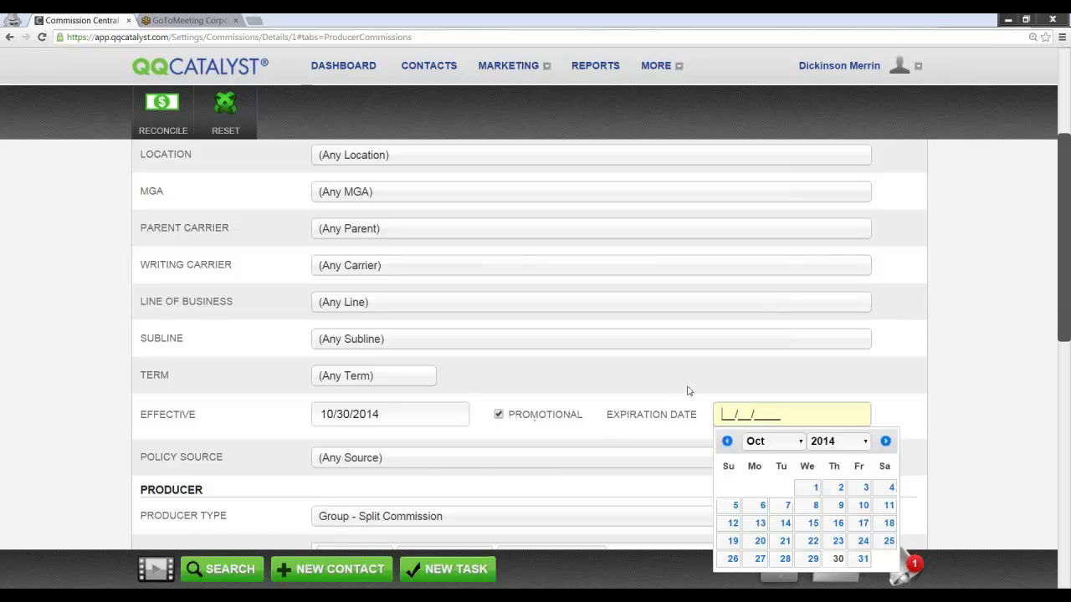
click(500, 413)
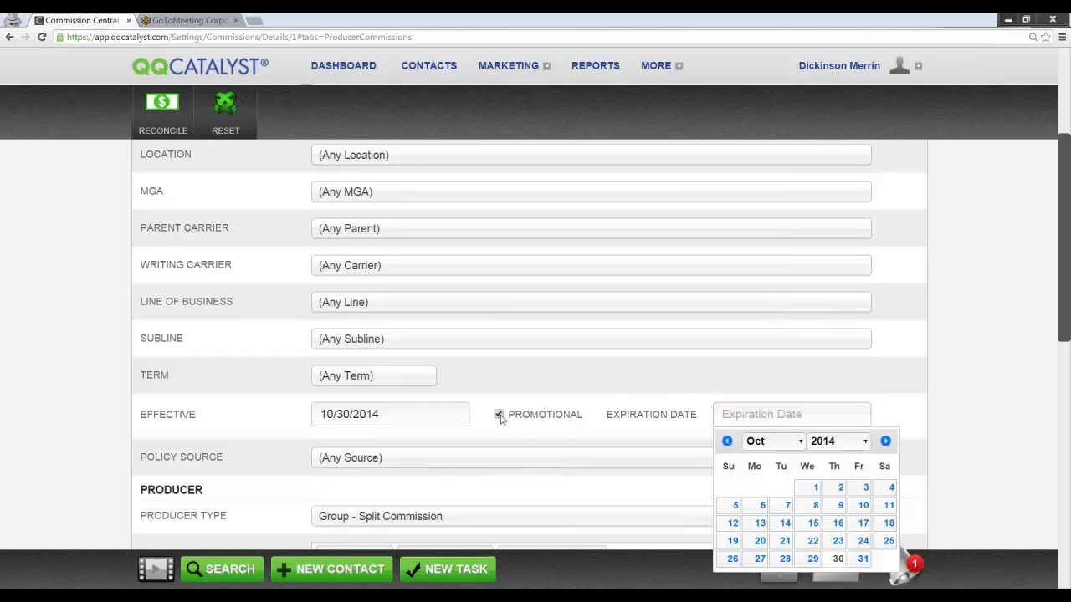
Step: Examine the policy source options, keep (Any Source), and cancel the new producer commission rule
click(482, 457)
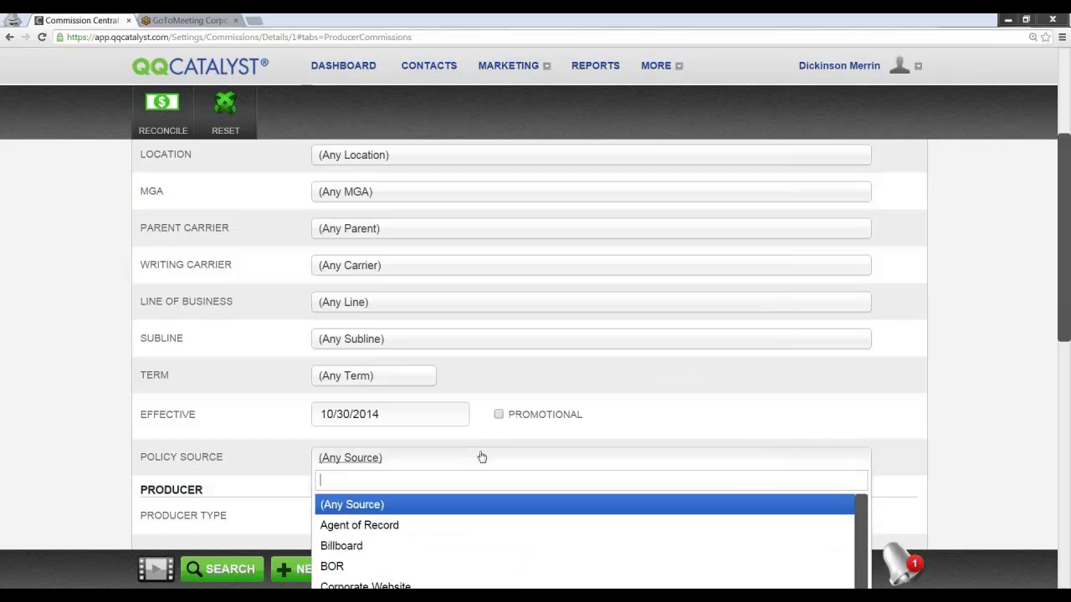
scroll(425, 443, down, 3)
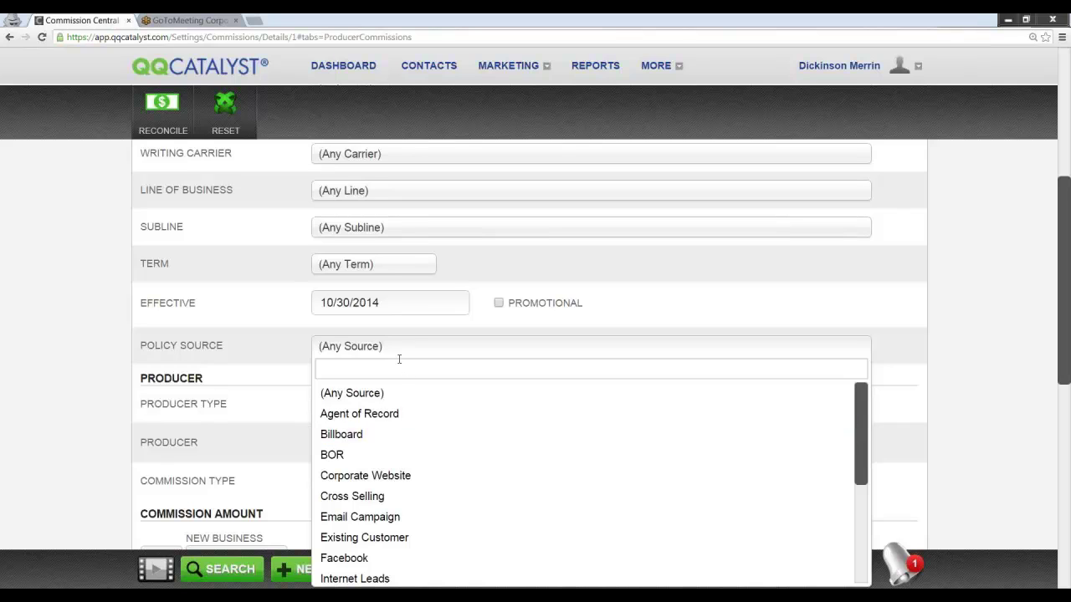
click(395, 391)
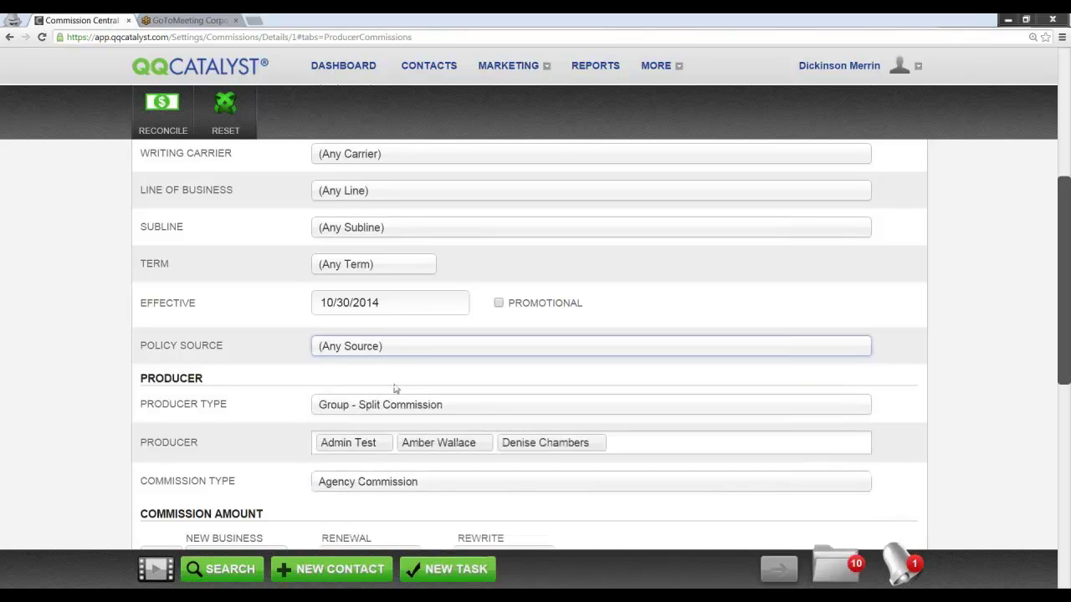
scroll(414, 377, down, 1)
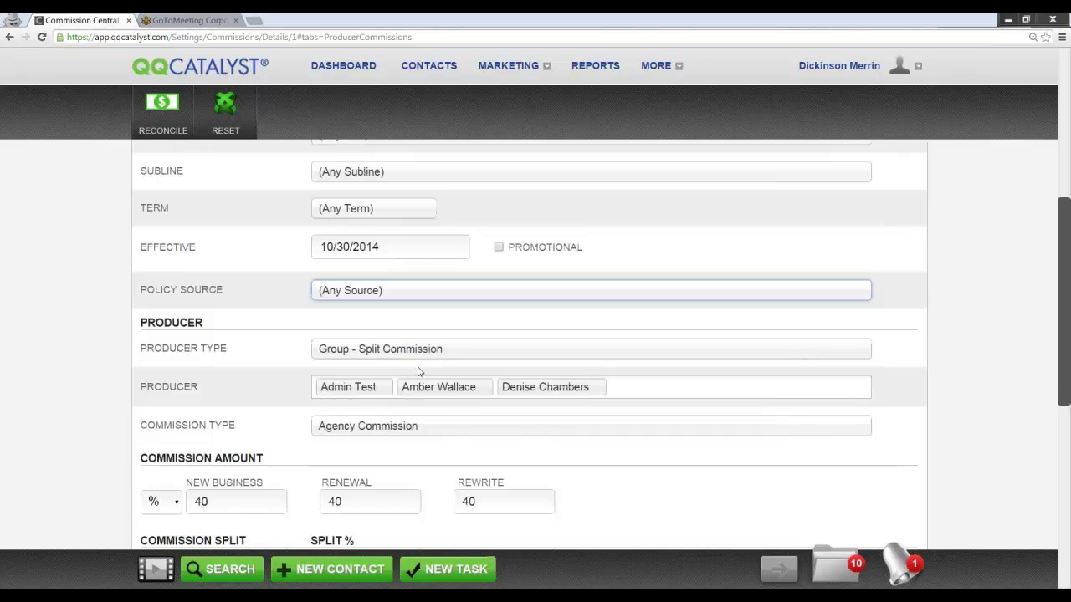
click(419, 292)
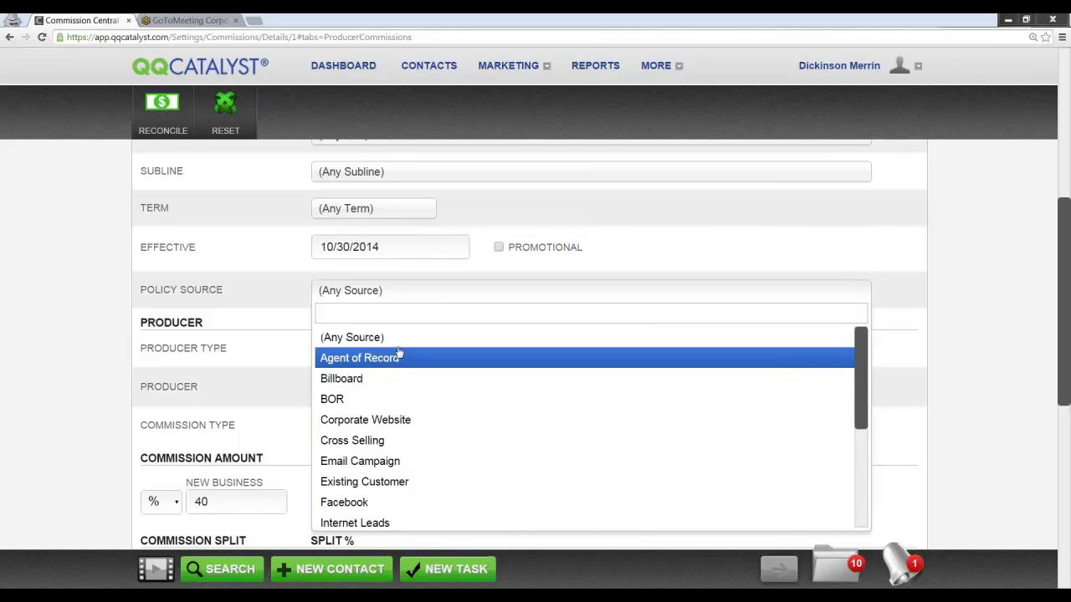
click(625, 242)
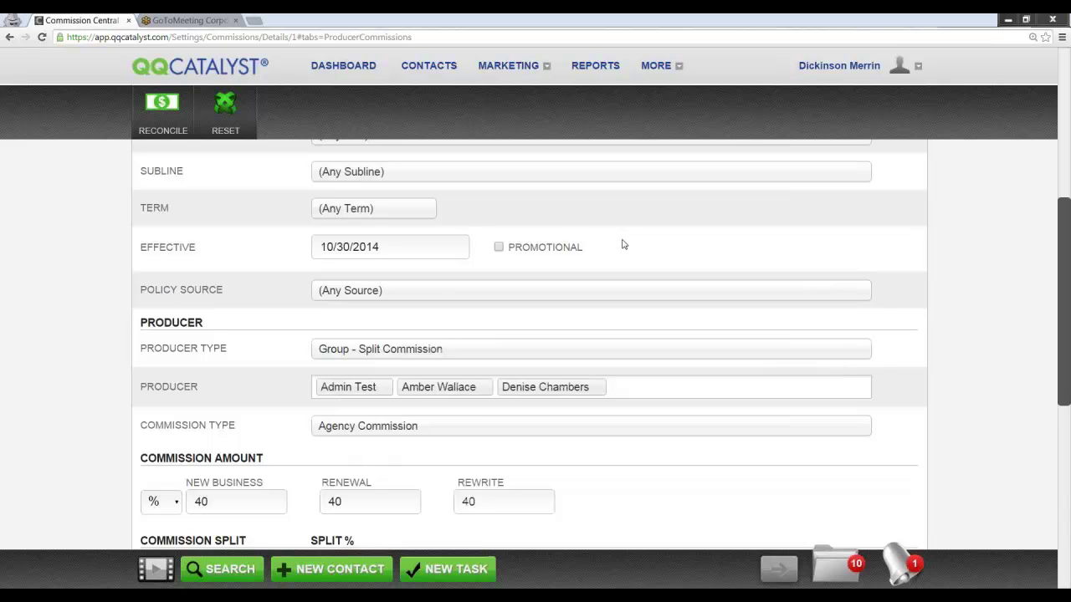
scroll(641, 281, down, 2)
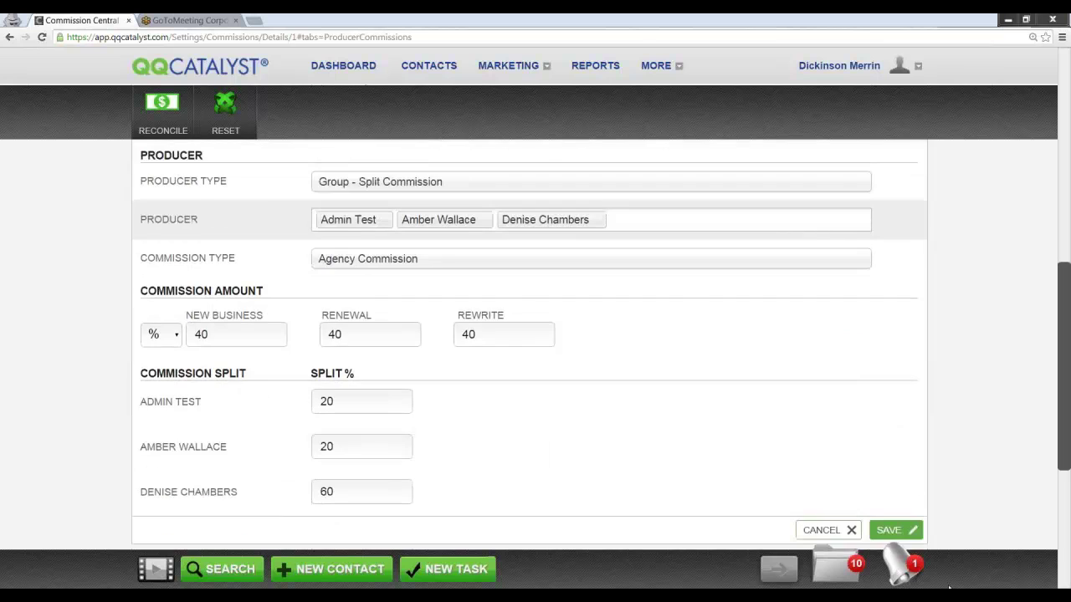
click(846, 532)
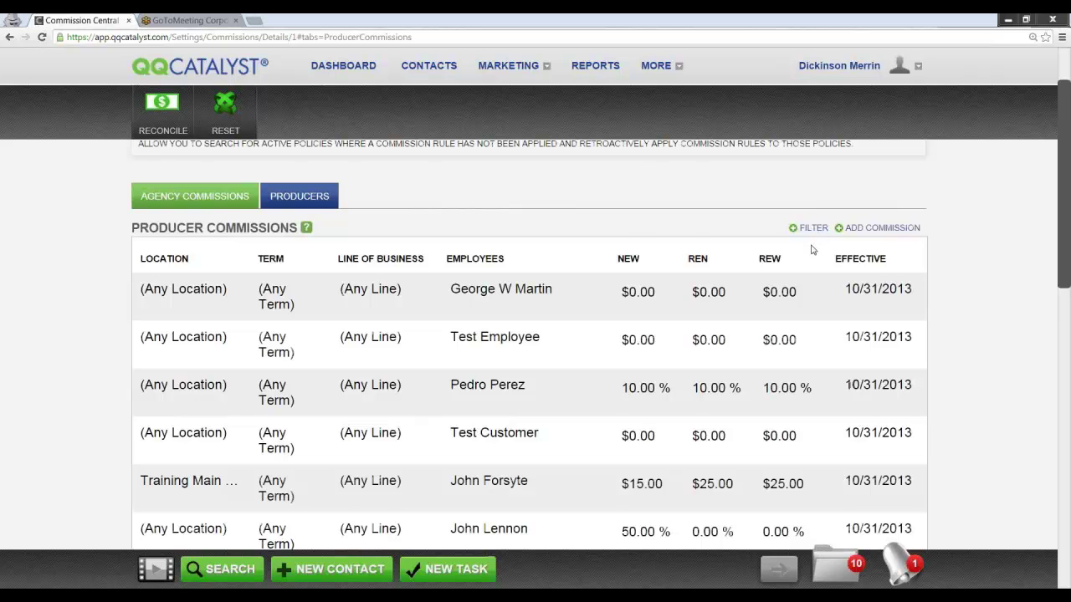
Step: Look through the existing producer commission rules and continue to the second page of the list
scroll(809, 255, down, 2)
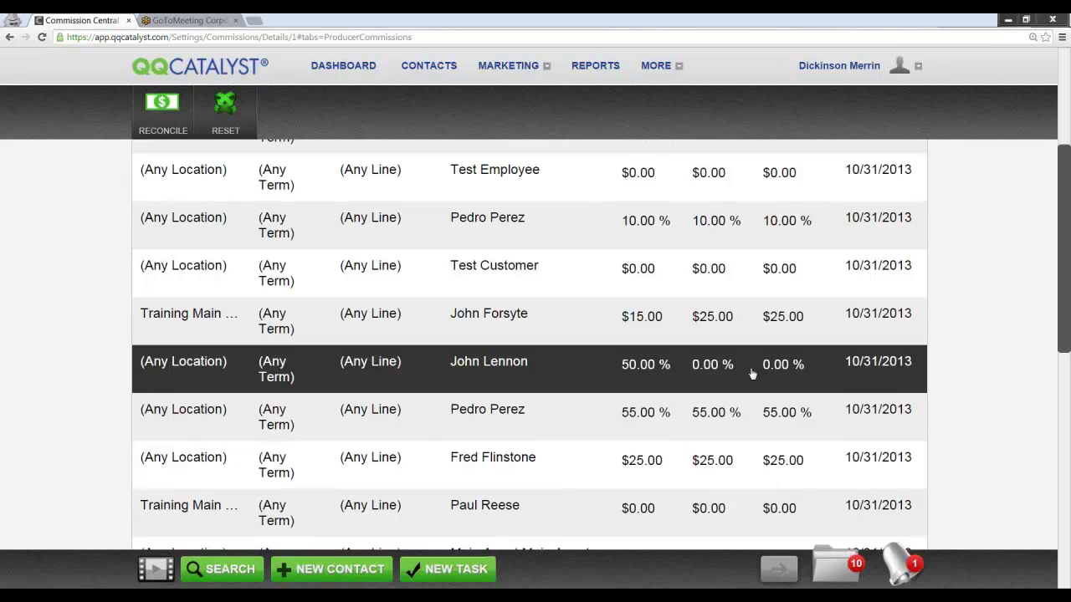
scroll(752, 376, down, 2)
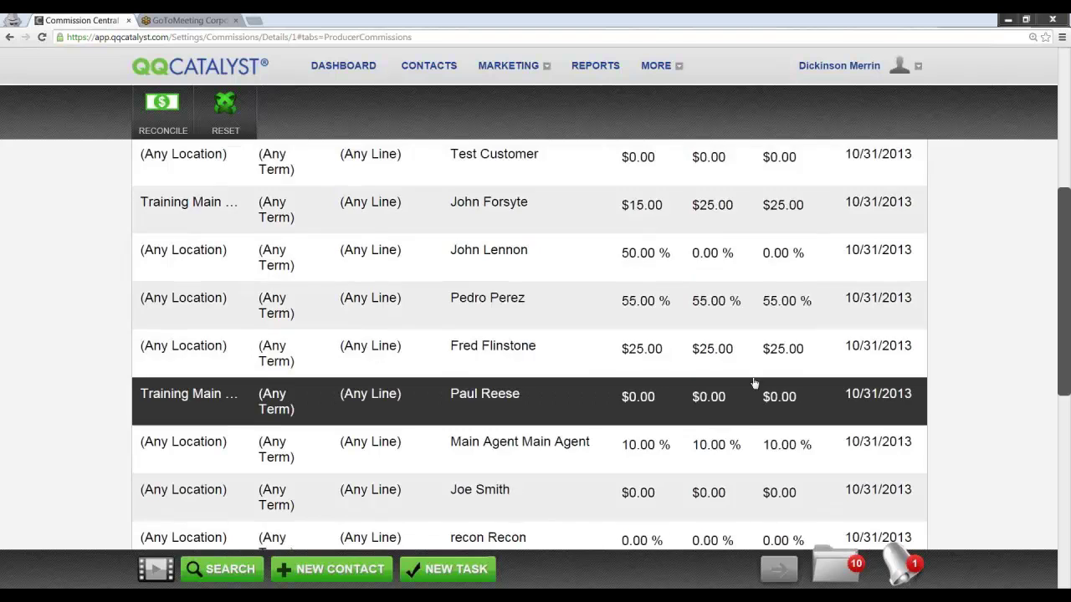
scroll(754, 383, down, 4)
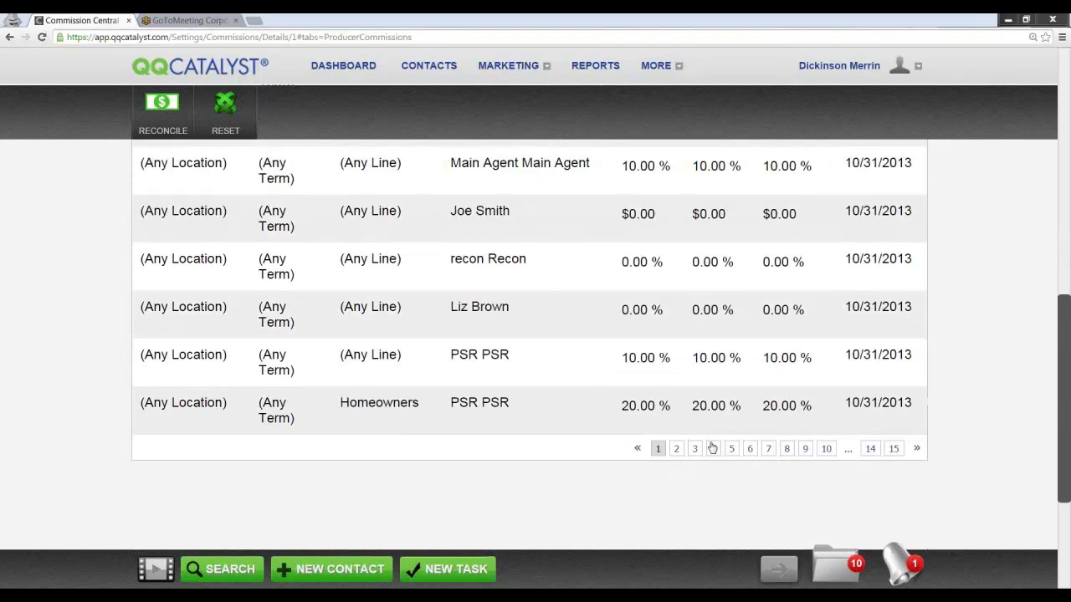
click(676, 449)
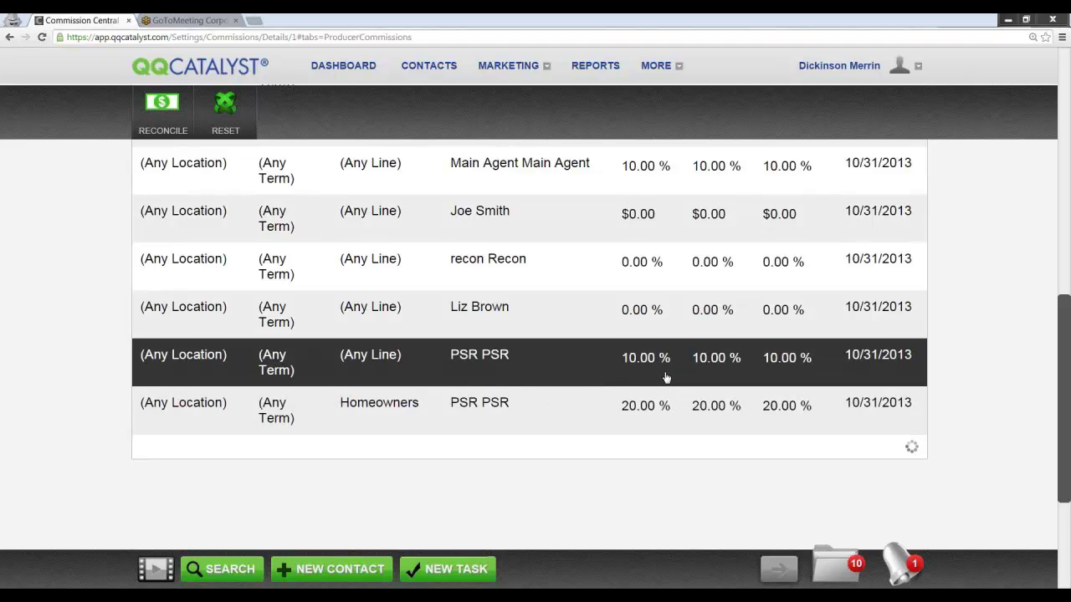
scroll(666, 378, up, 1)
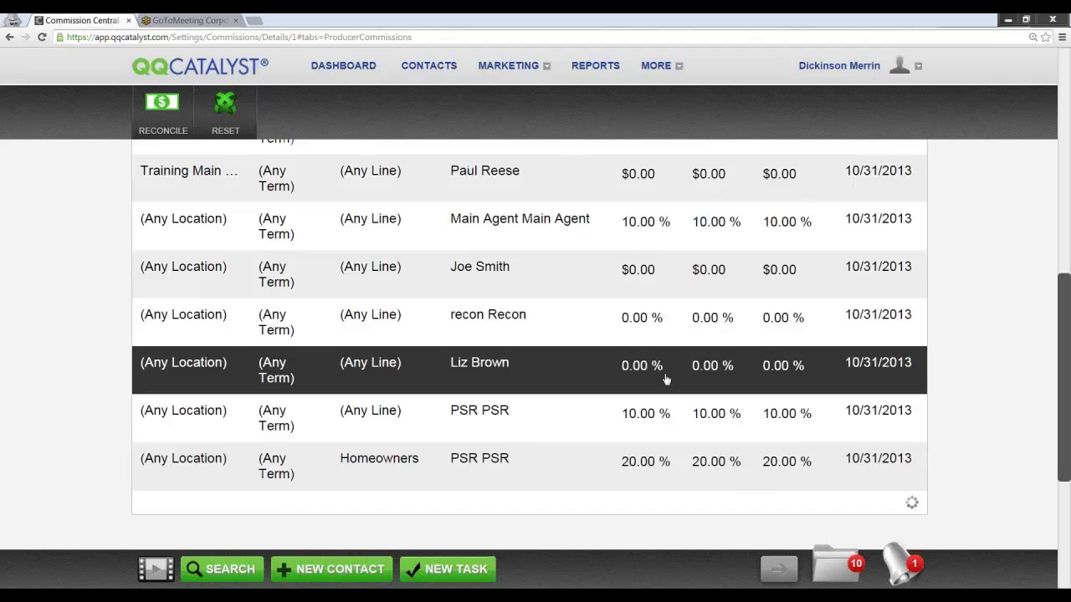
scroll(666, 378, up, 1)
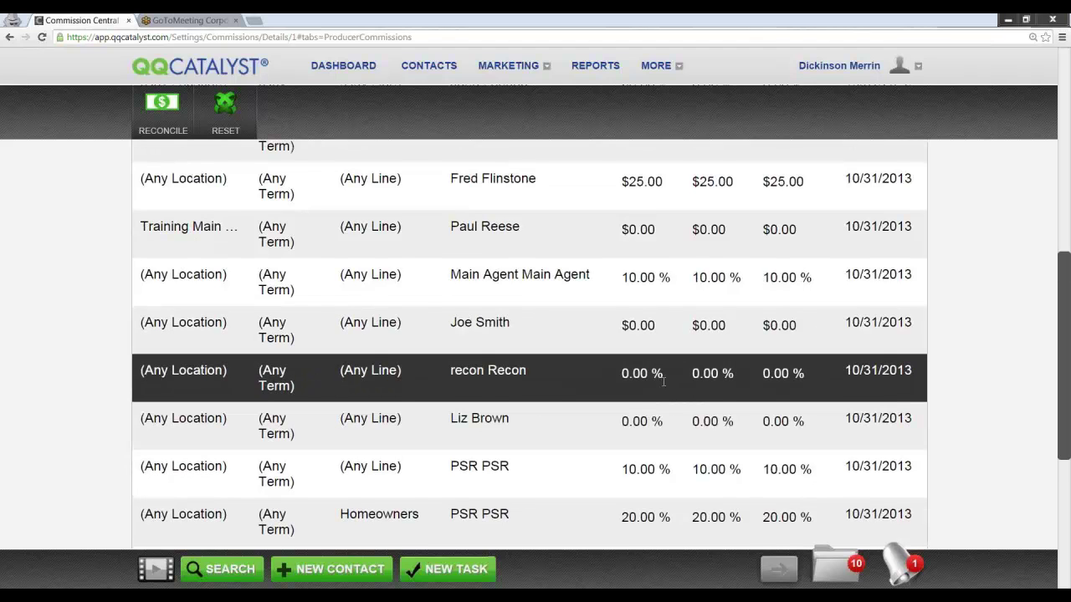
scroll(666, 393, up, 3)
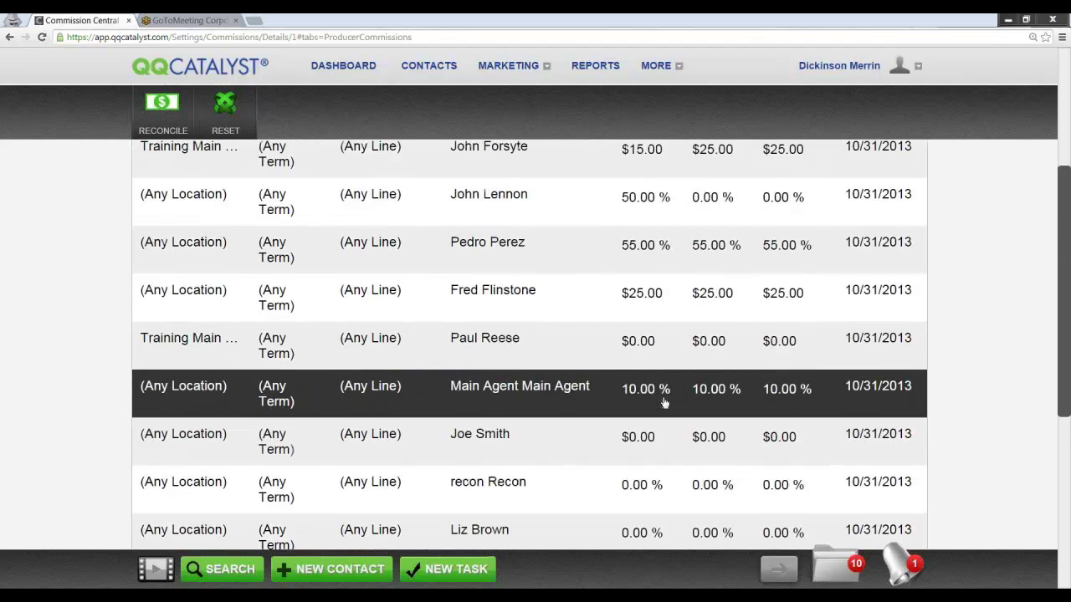
scroll(665, 403, up, 5)
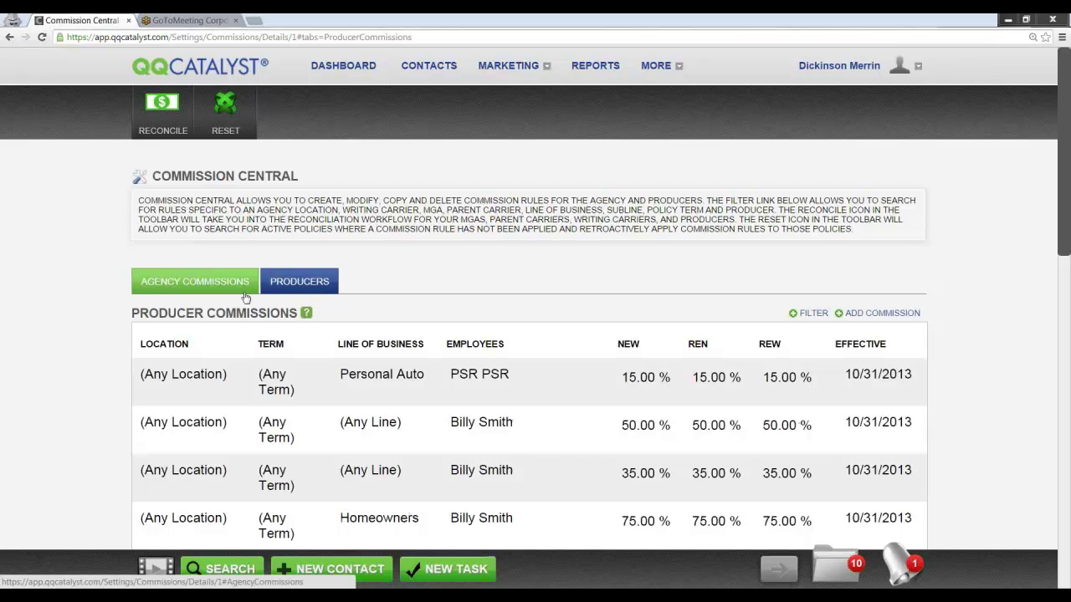
Step: Open the Personal Auto producer commission rule for editing, check its producer selection, and return to the rule list
click(214, 390)
click(198, 460)
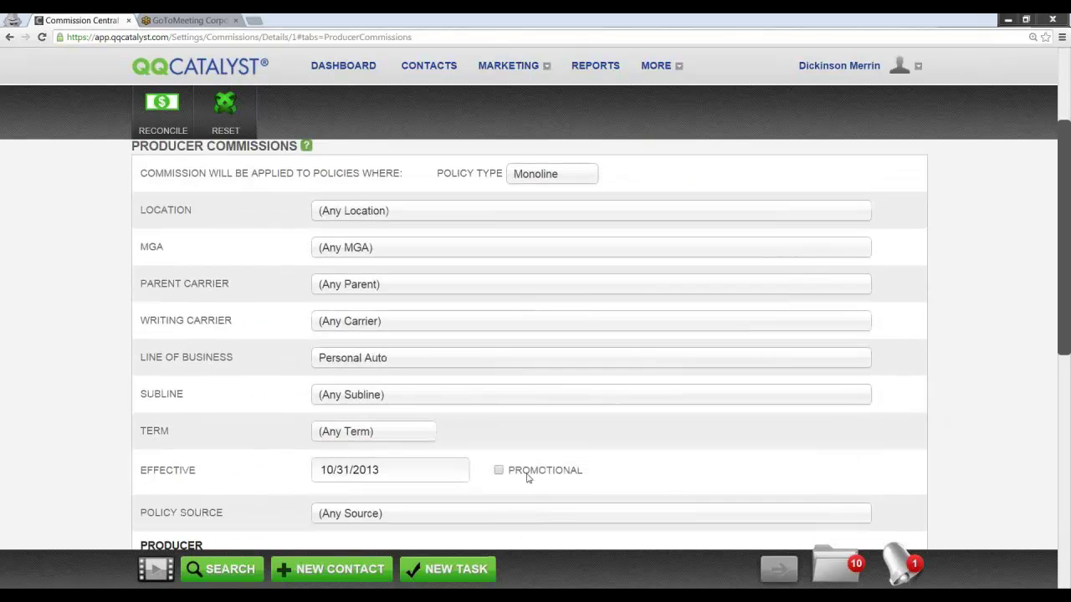
scroll(511, 471, down, 3)
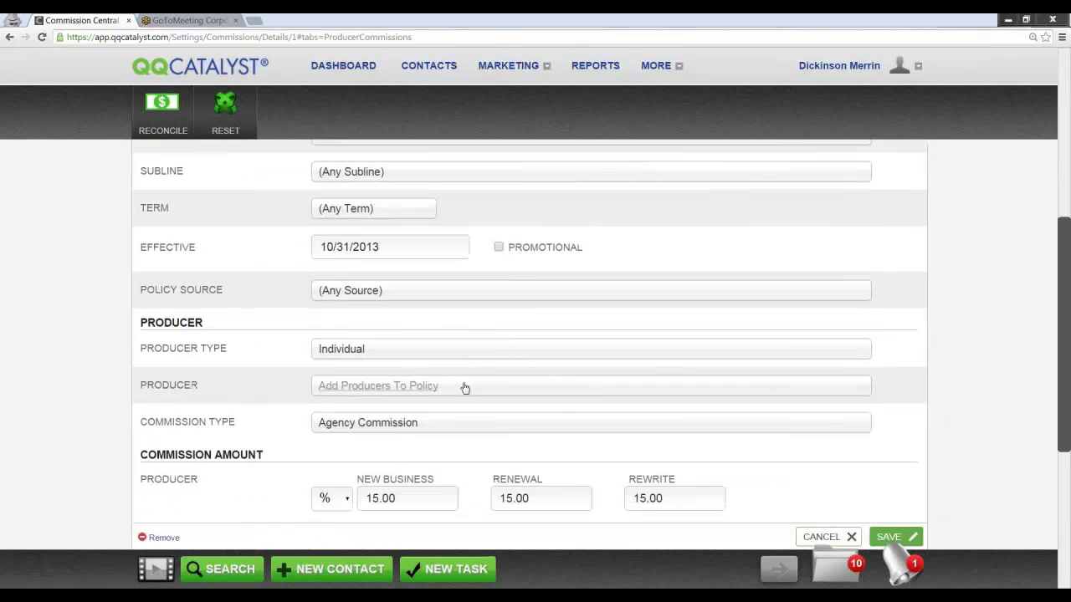
click(465, 388)
click(389, 449)
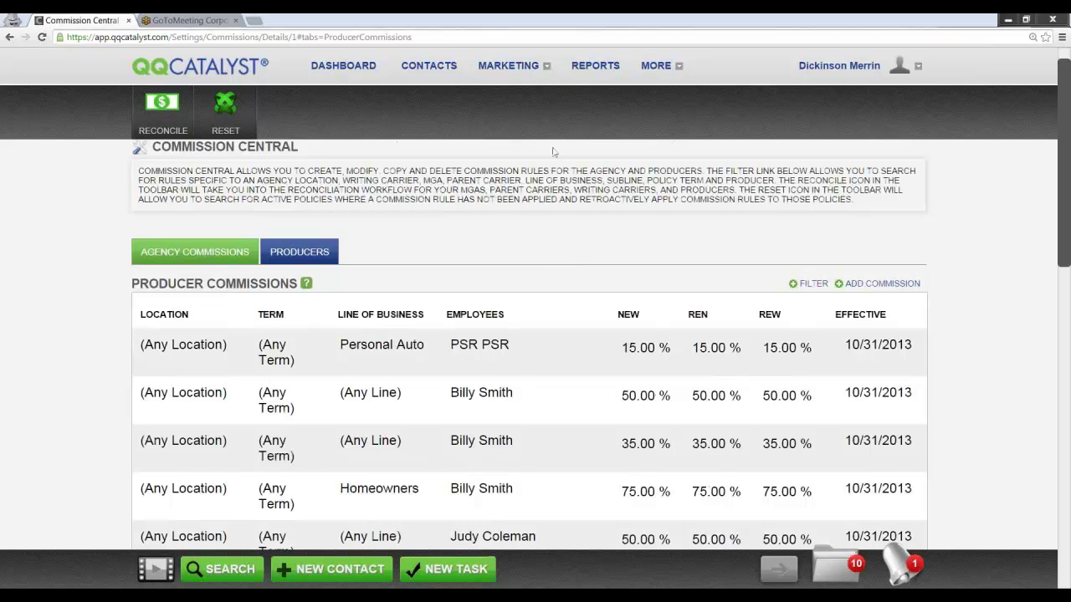
Step: Open Reports in both the training and staging browser windows, and list the Standard Library financial reports in the training window
click(598, 67)
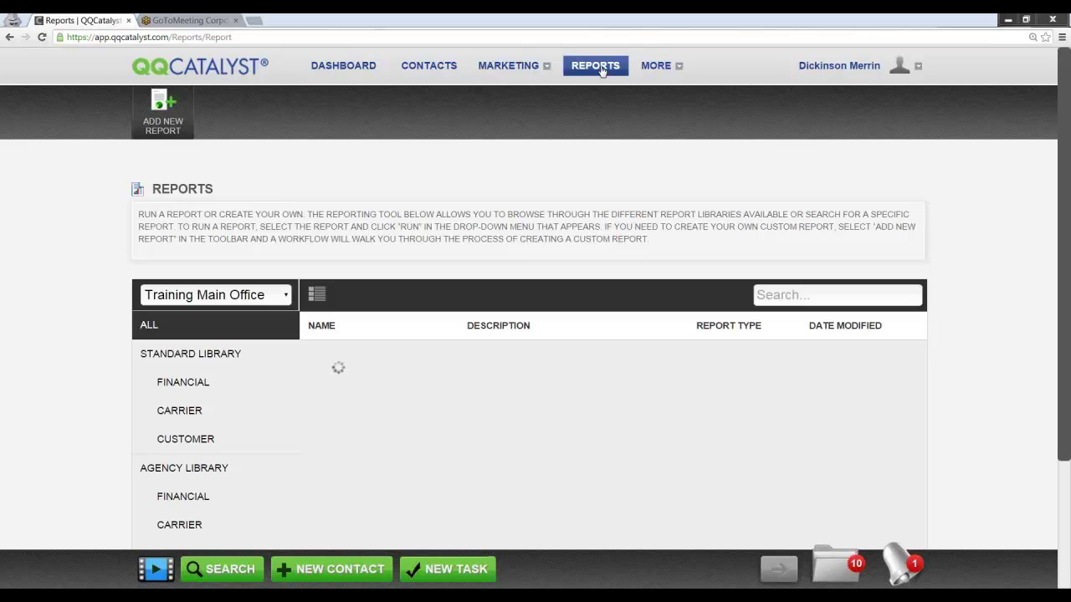
mouse_move(165, 596)
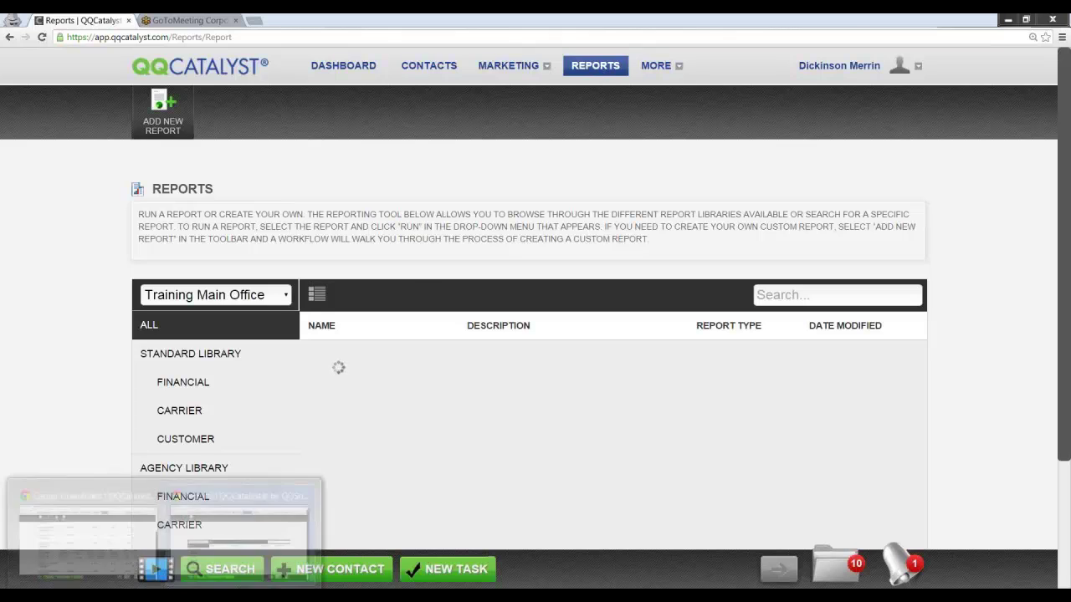
click(243, 523)
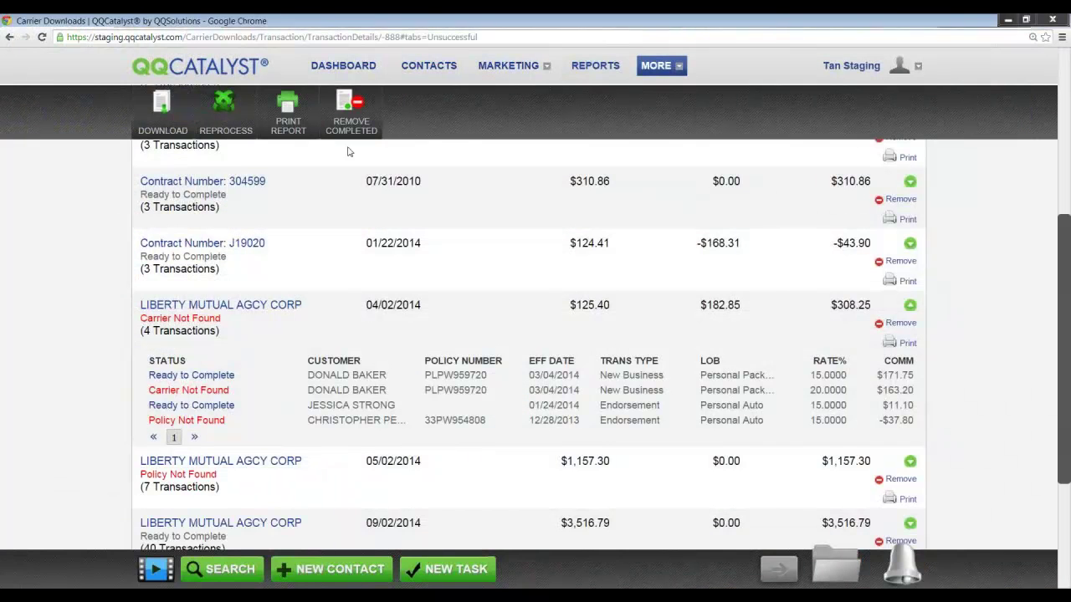
click(589, 67)
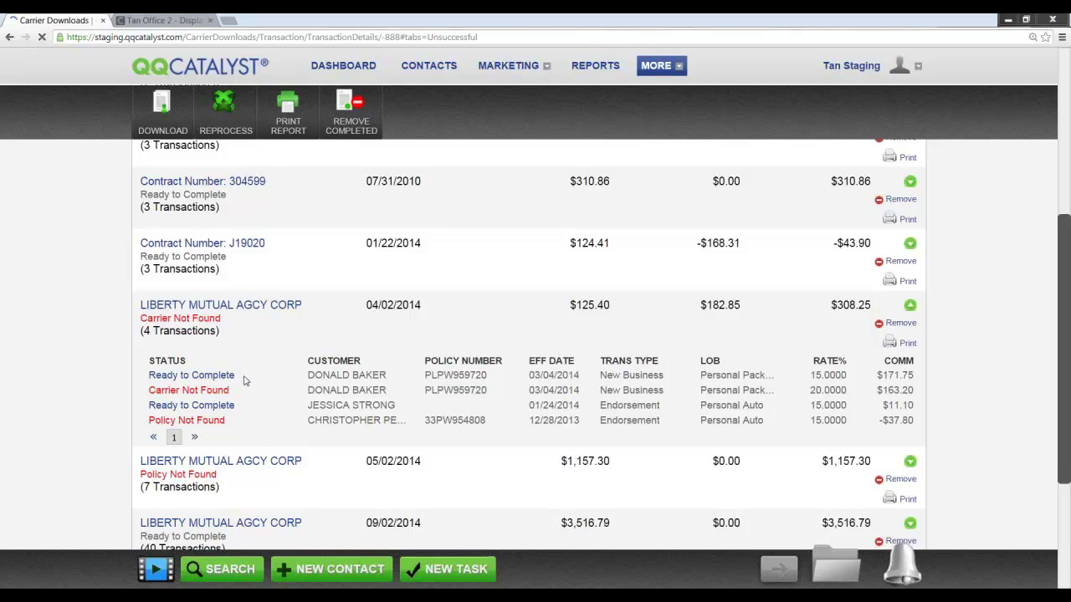
mouse_move(165, 594)
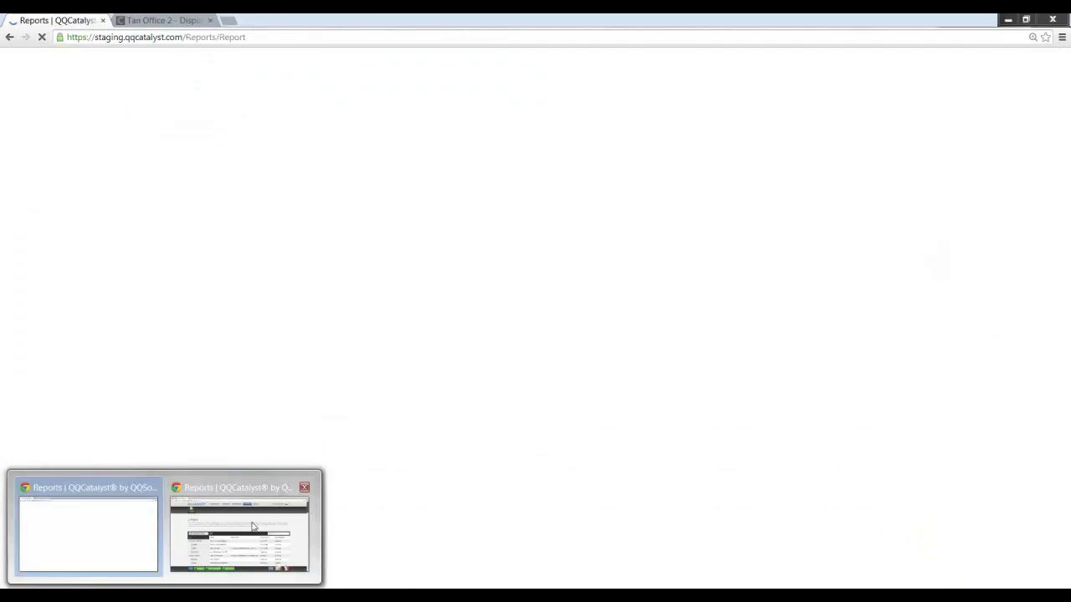
click(238, 531)
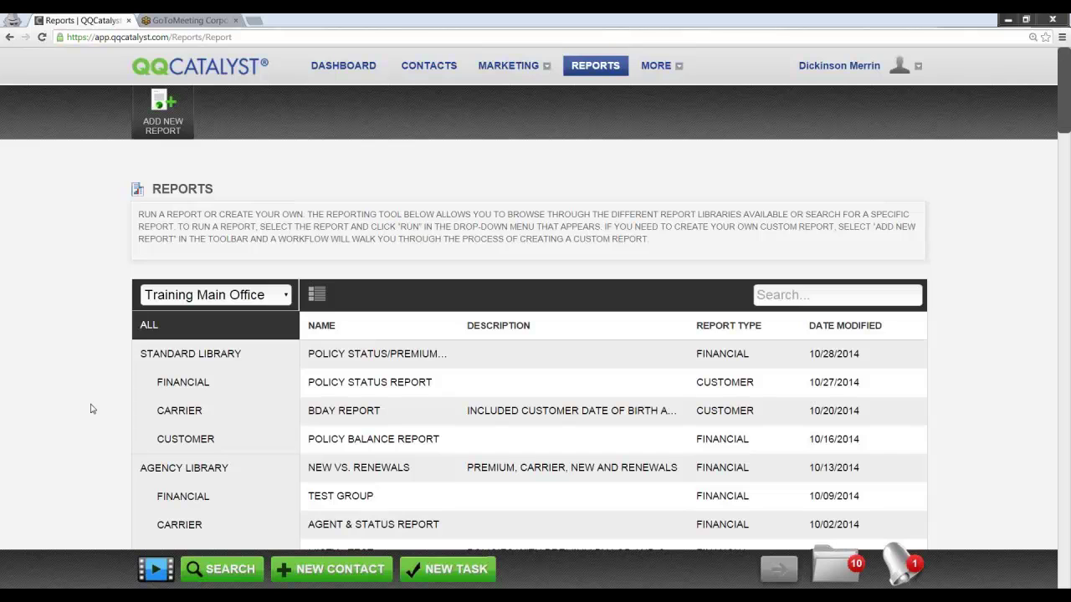
scroll(93, 401, down, 1)
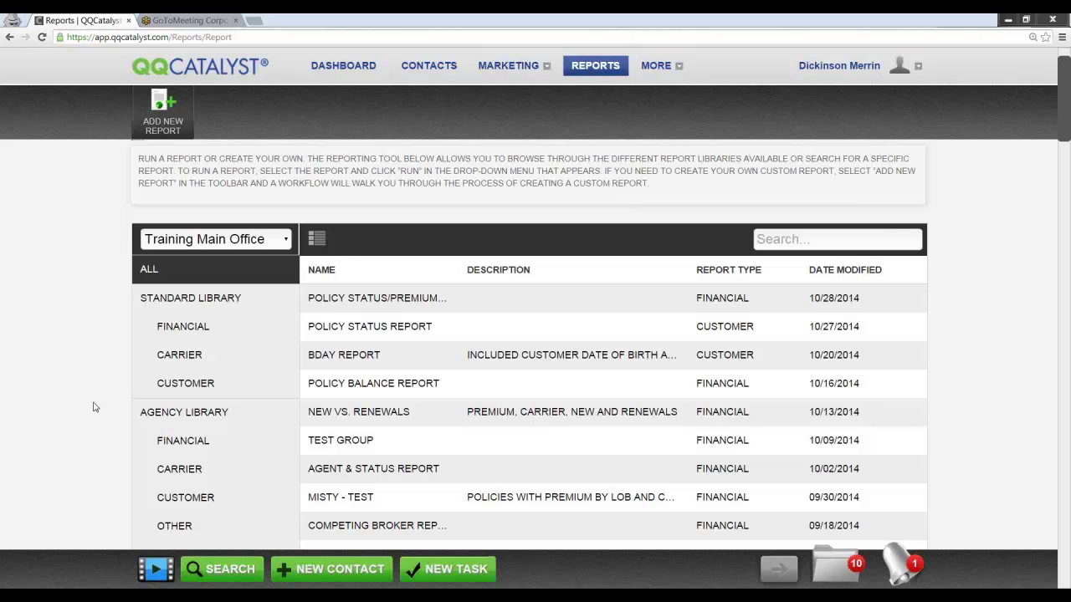
click(213, 329)
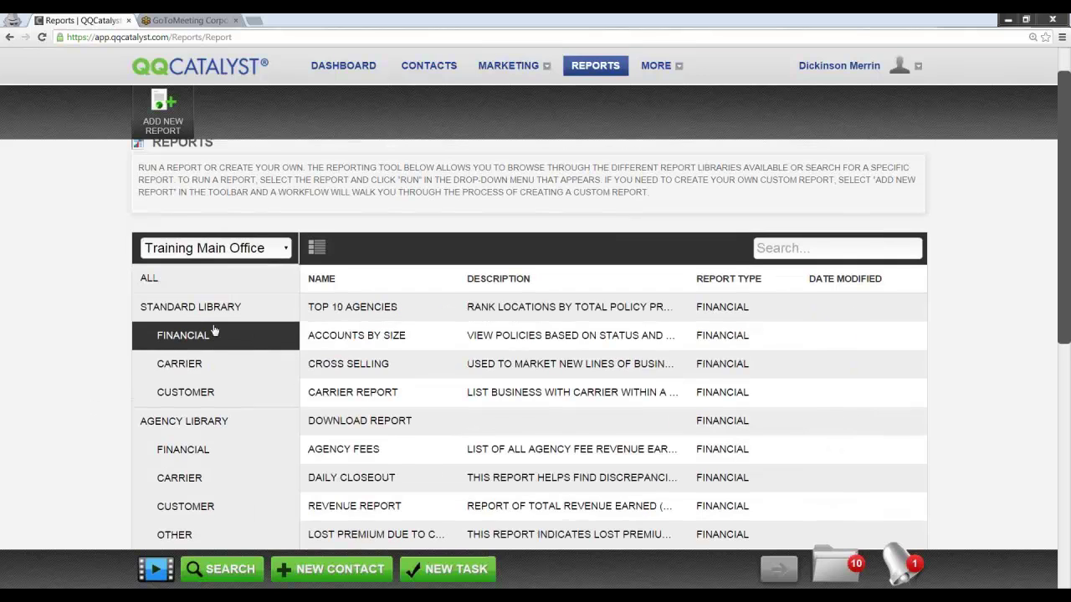
Step: Run the Outstanding Commission - Agency report as a PDF for all three locations, leaving the optional billed contact filter empty
scroll(215, 334, down, 4)
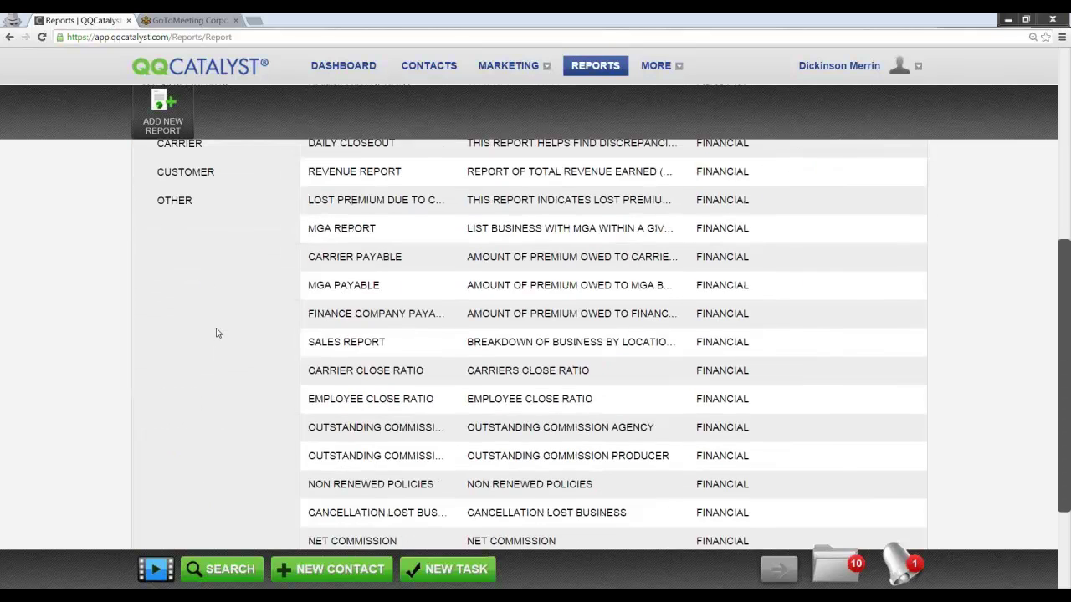
scroll(216, 334, down, 2)
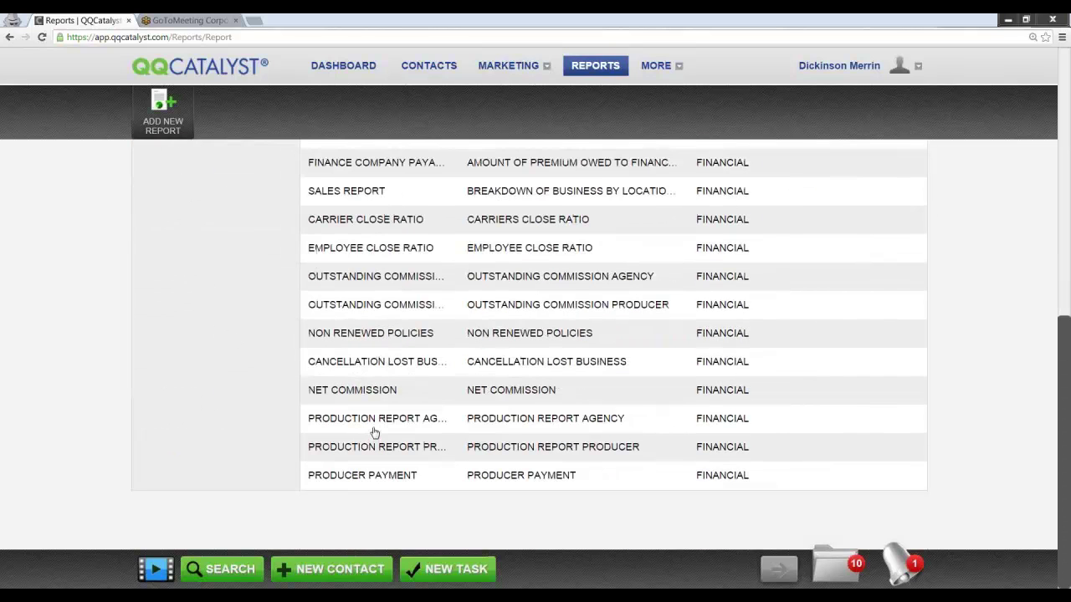
scroll(377, 452, up, 1)
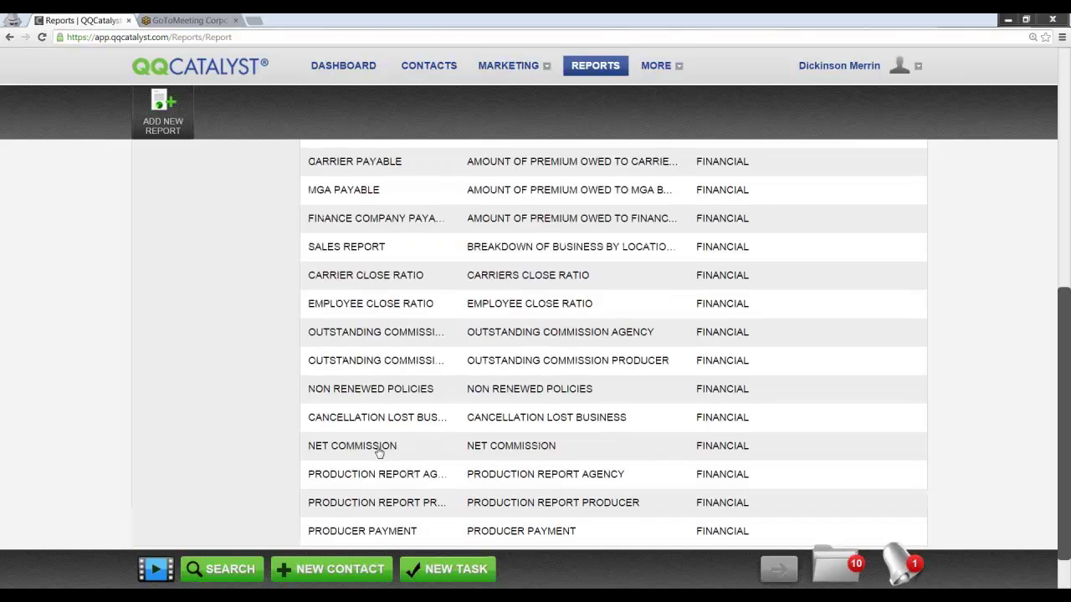
scroll(379, 451, down, 1)
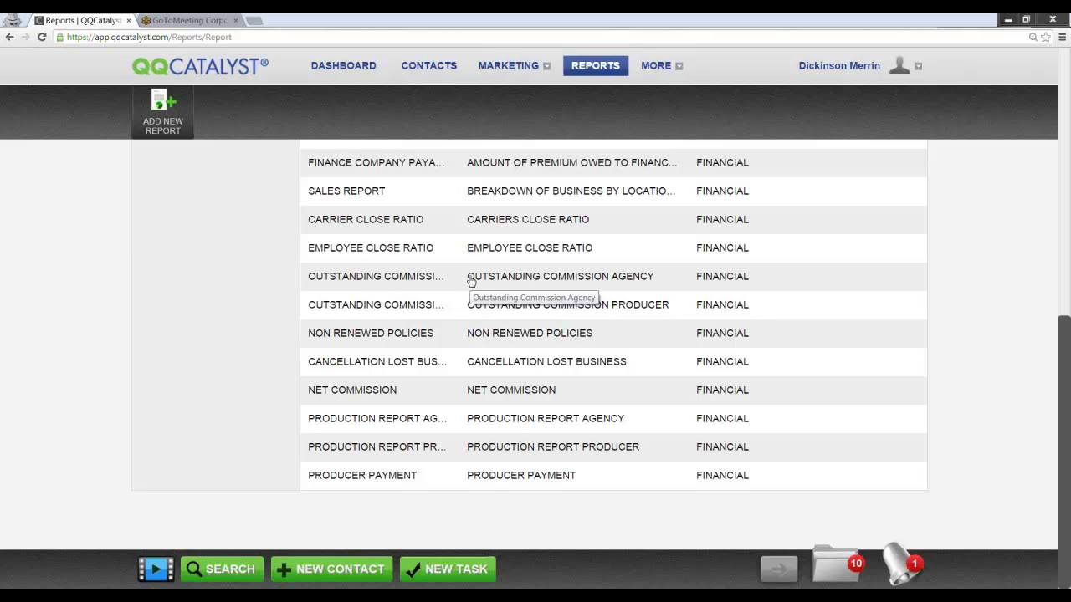
click(497, 278)
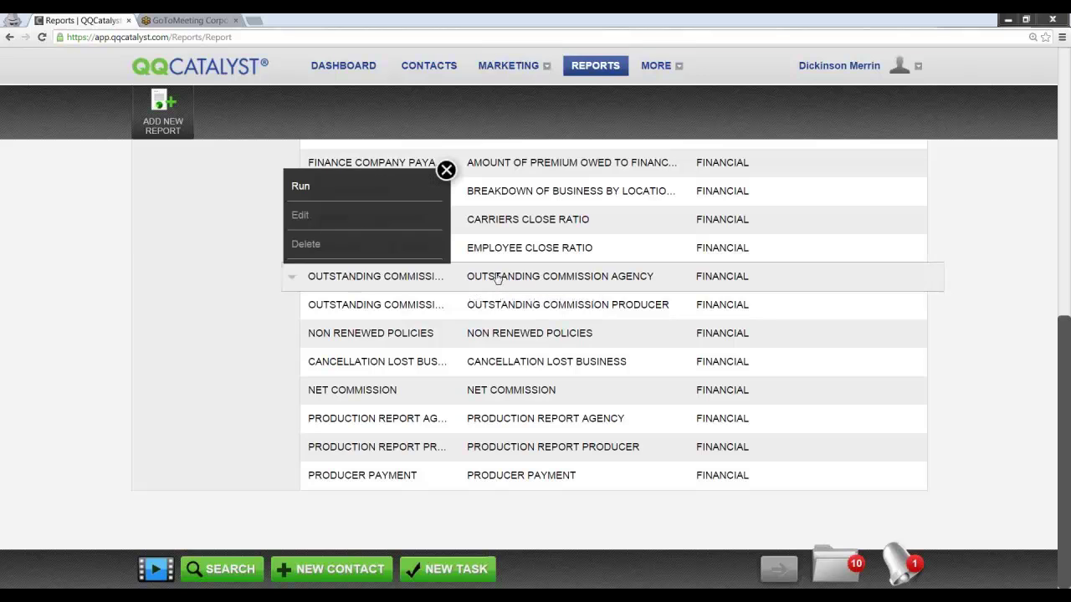
click(386, 183)
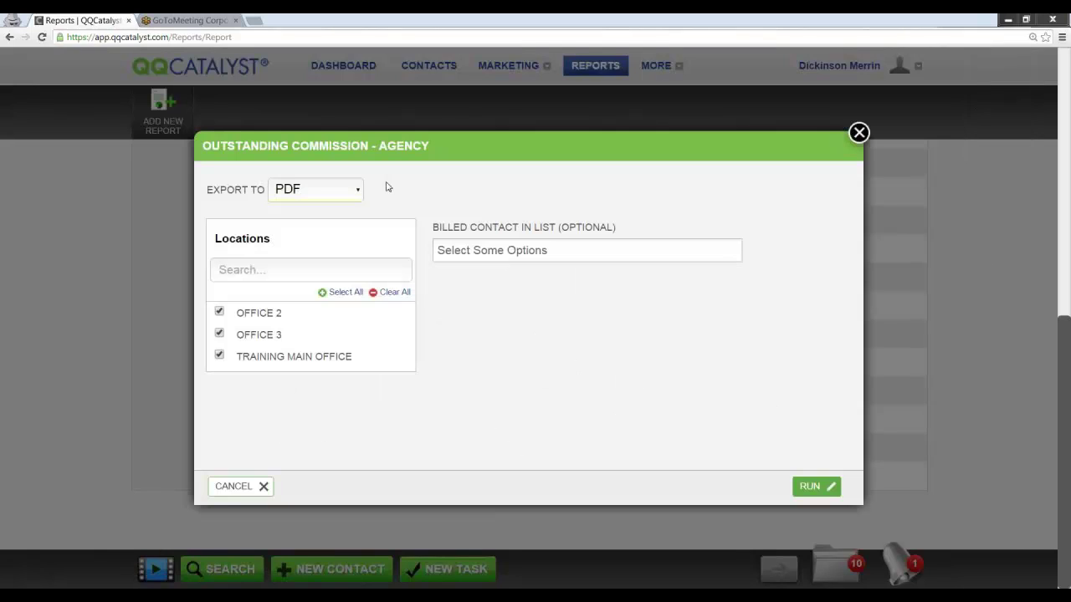
click(543, 249)
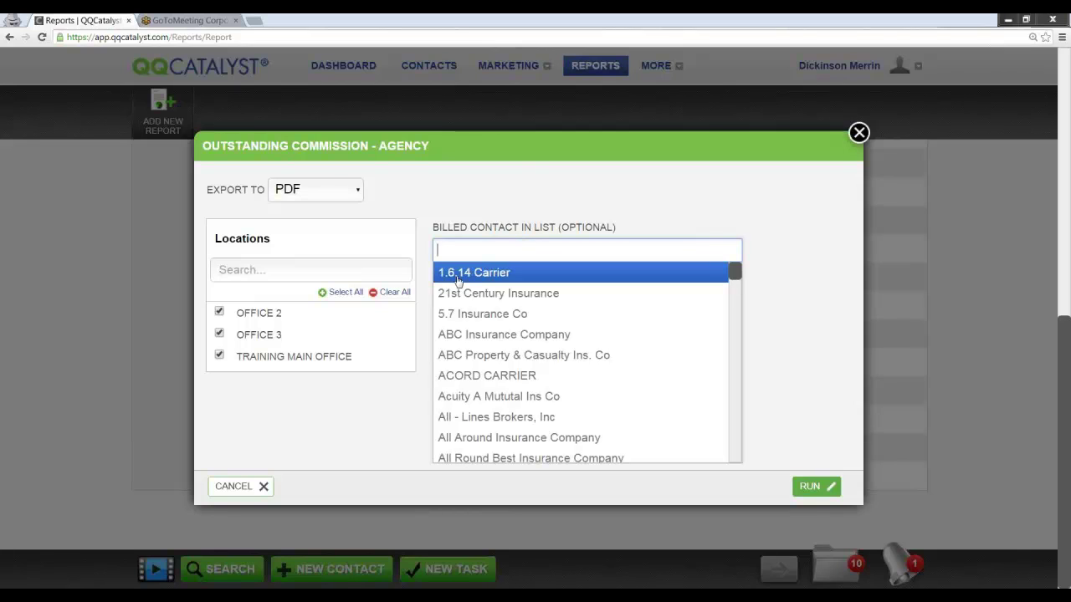
click(634, 215)
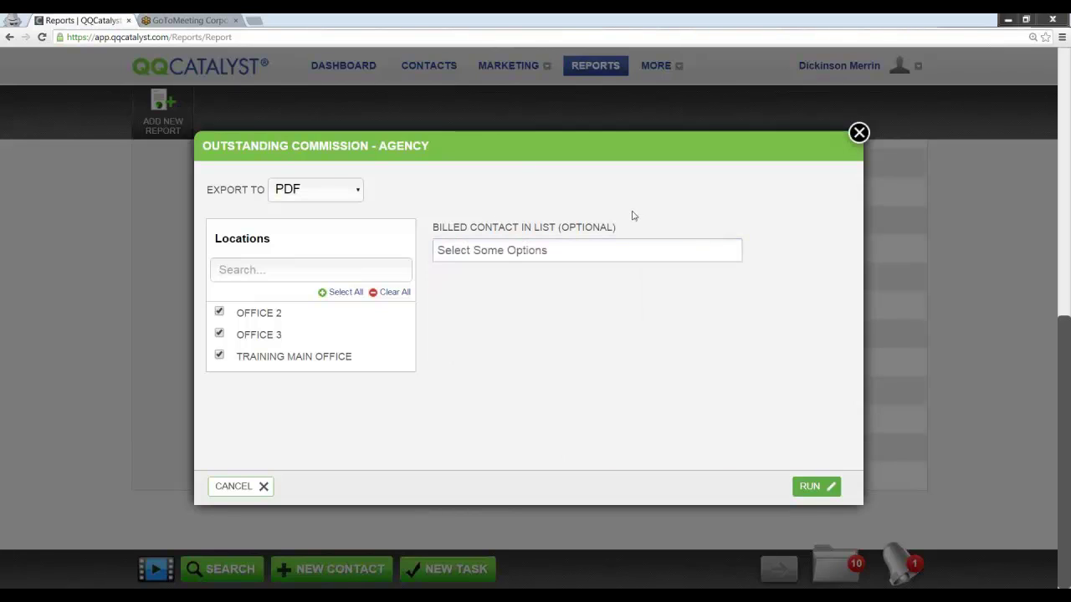
click(814, 487)
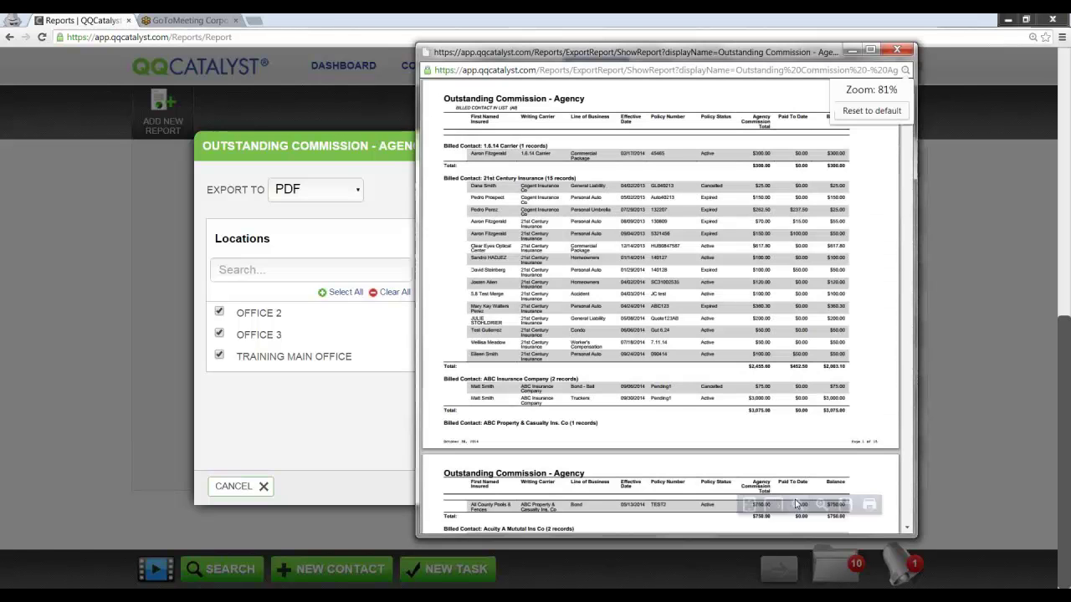
Step: Enlarge the agency outstanding commission report, review it through to the grand total, and close the report and its run dialog
click(870, 49)
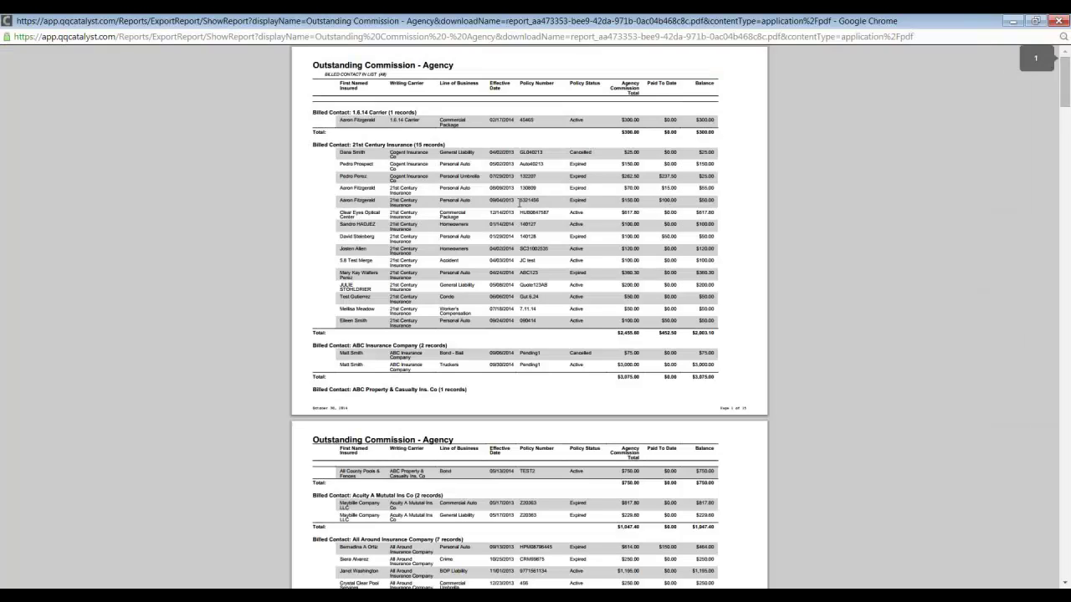
scroll(521, 206, up, 4)
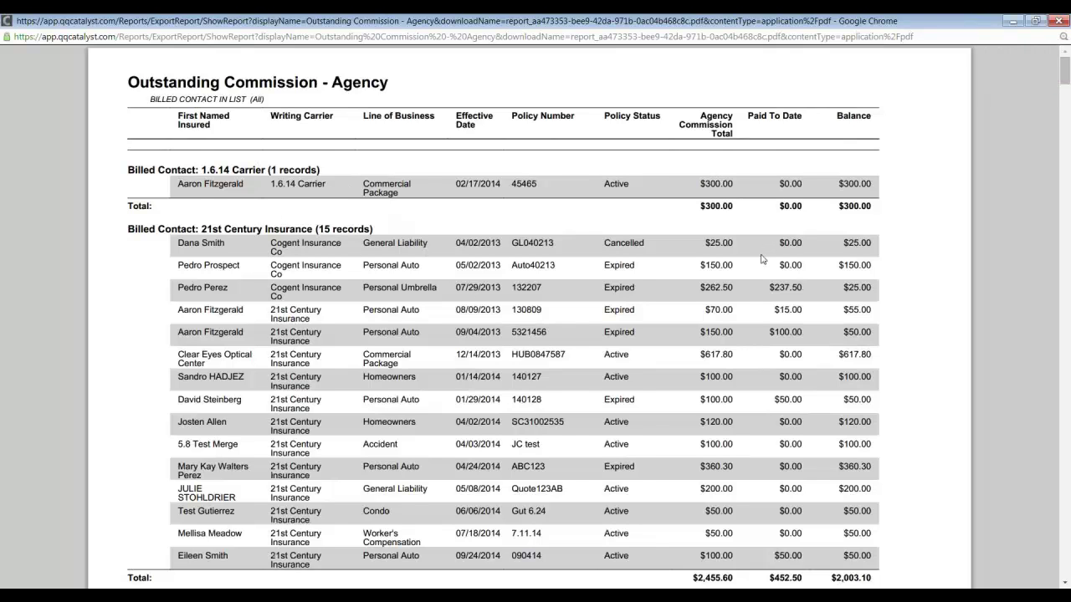
scroll(762, 261, down, 1)
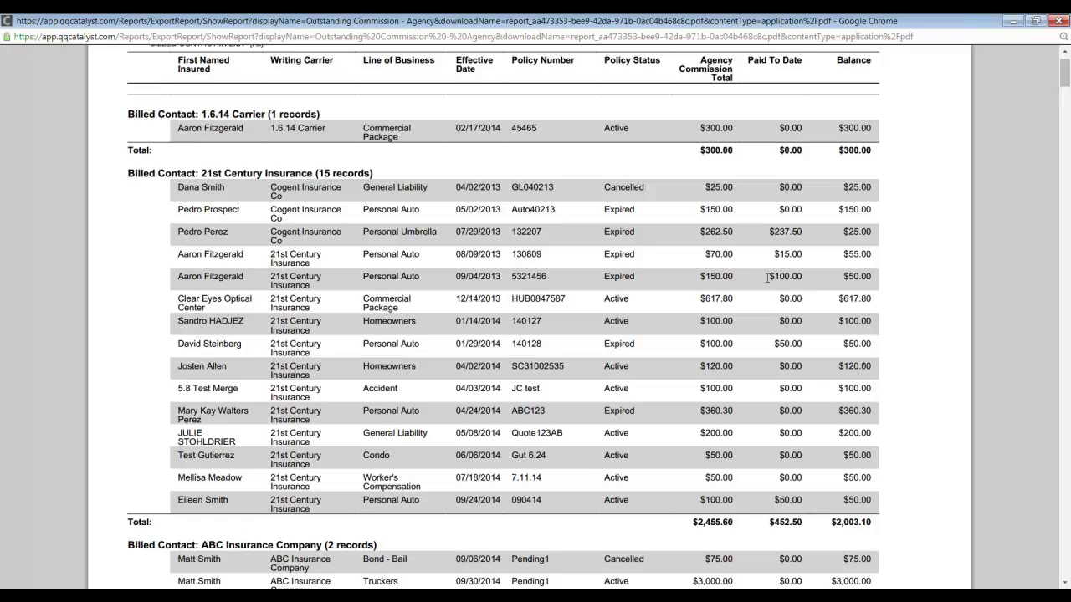
scroll(772, 322, down, 8)
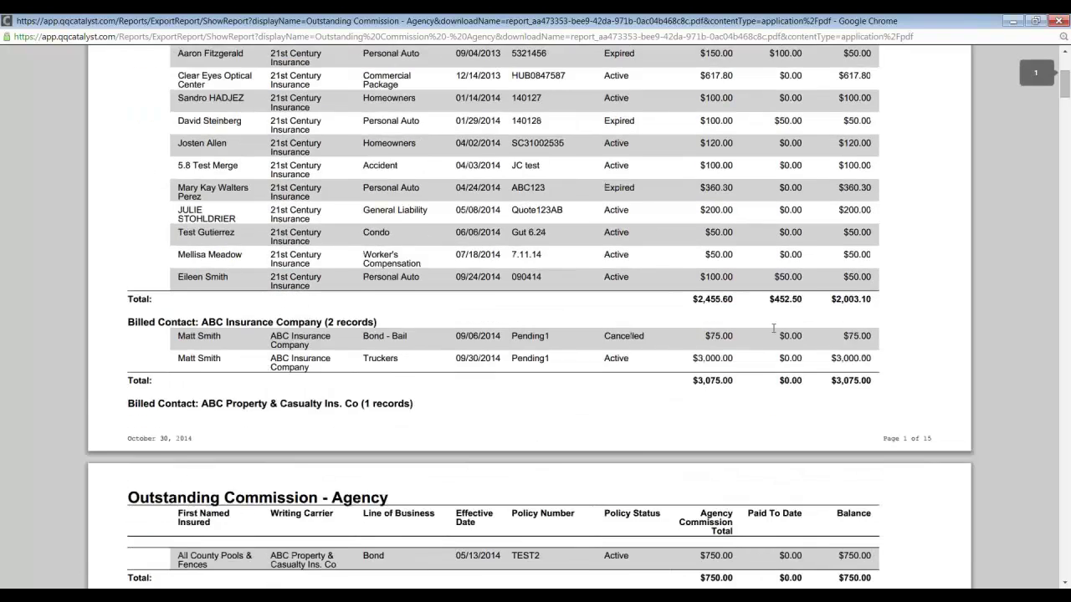
scroll(892, 331, down, 20)
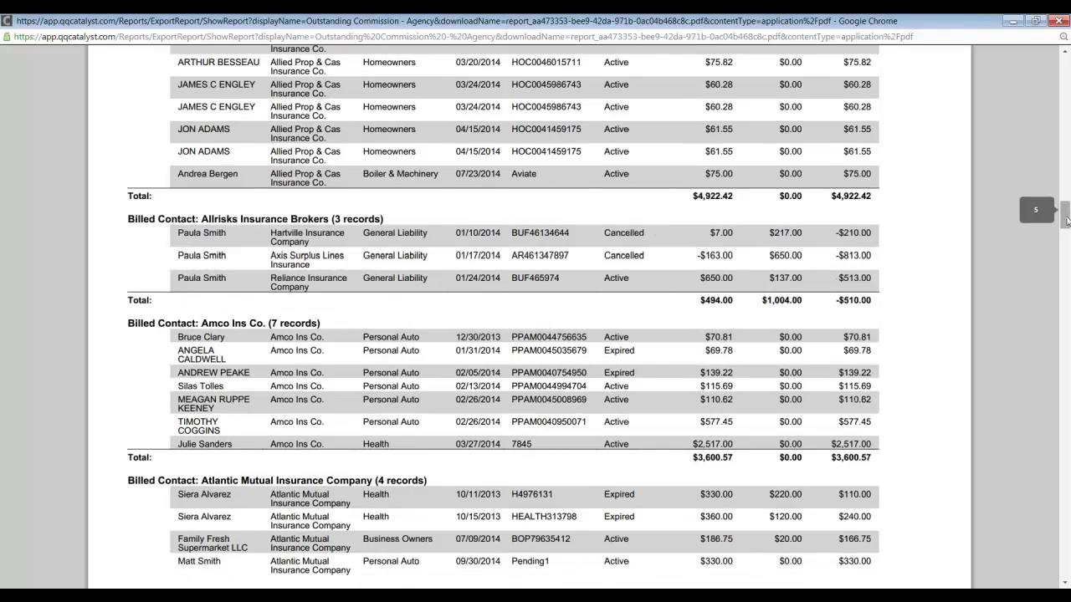
drag(1066, 219, 1066, 544)
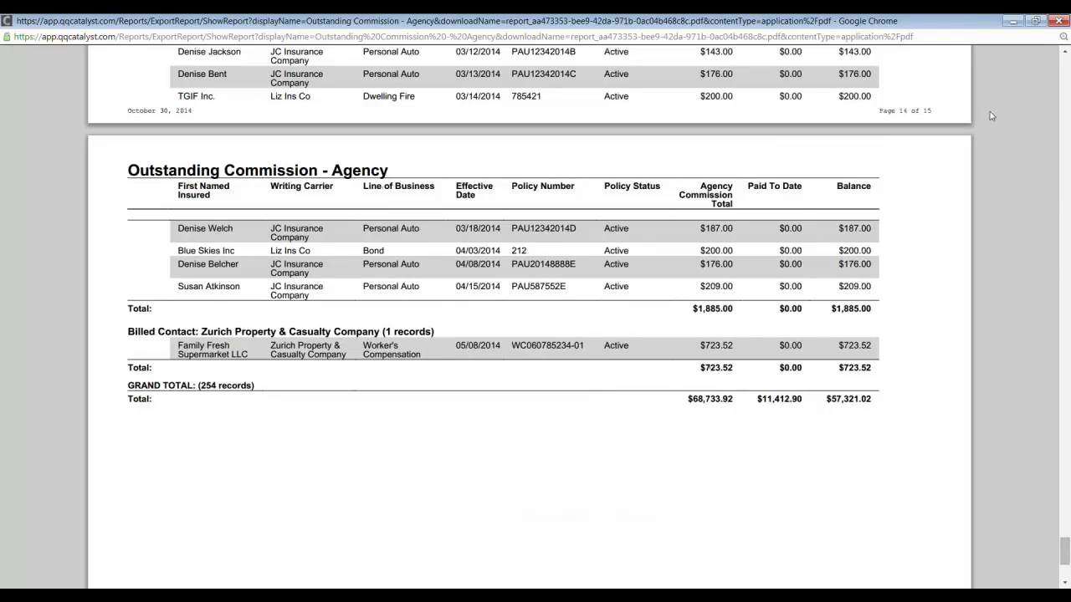
click(1047, 21)
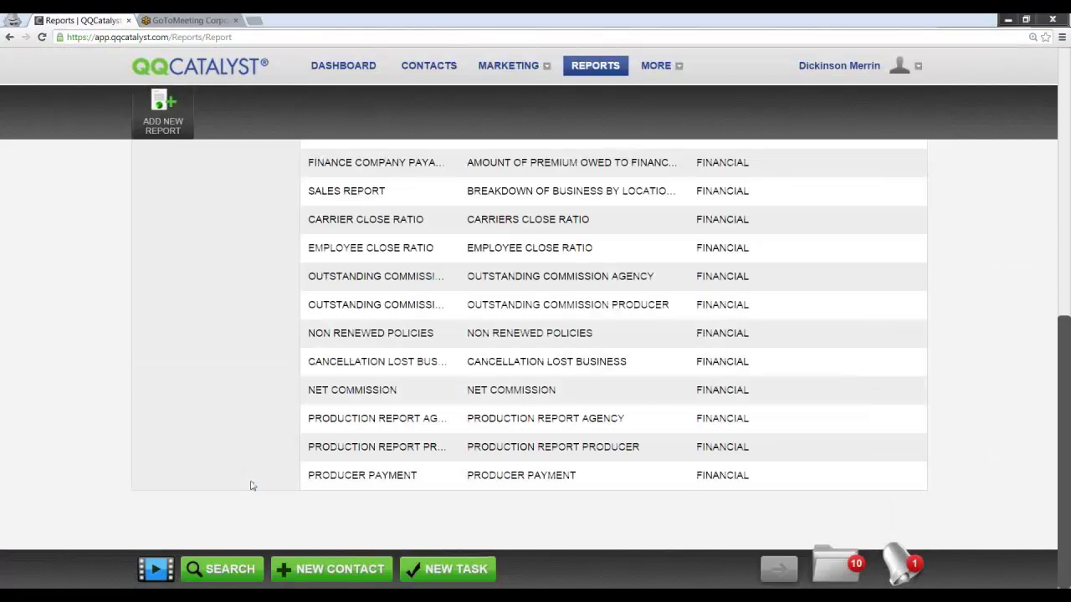
click(233, 486)
Step: Run the Outstanding Commission - Producer report as a PDF for all locations, leaving the optional producer filter empty
click(552, 308)
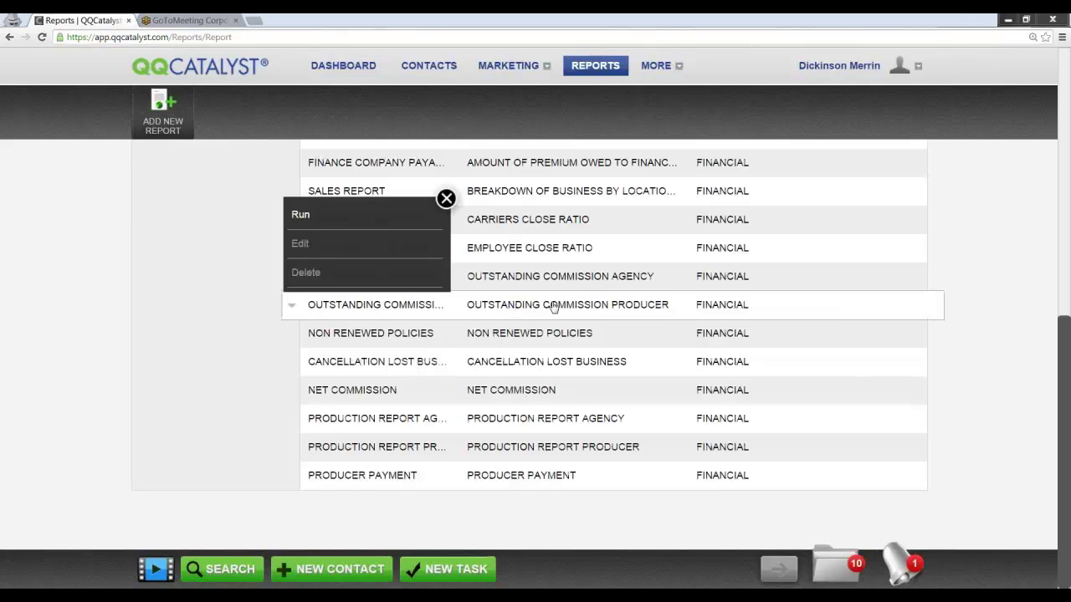
click(371, 219)
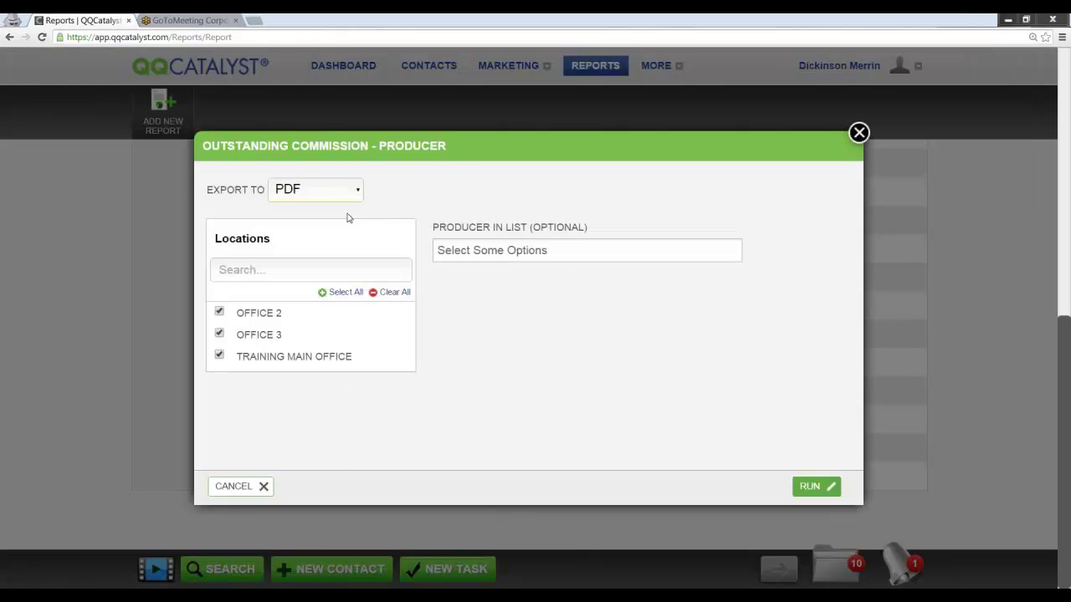
click(468, 250)
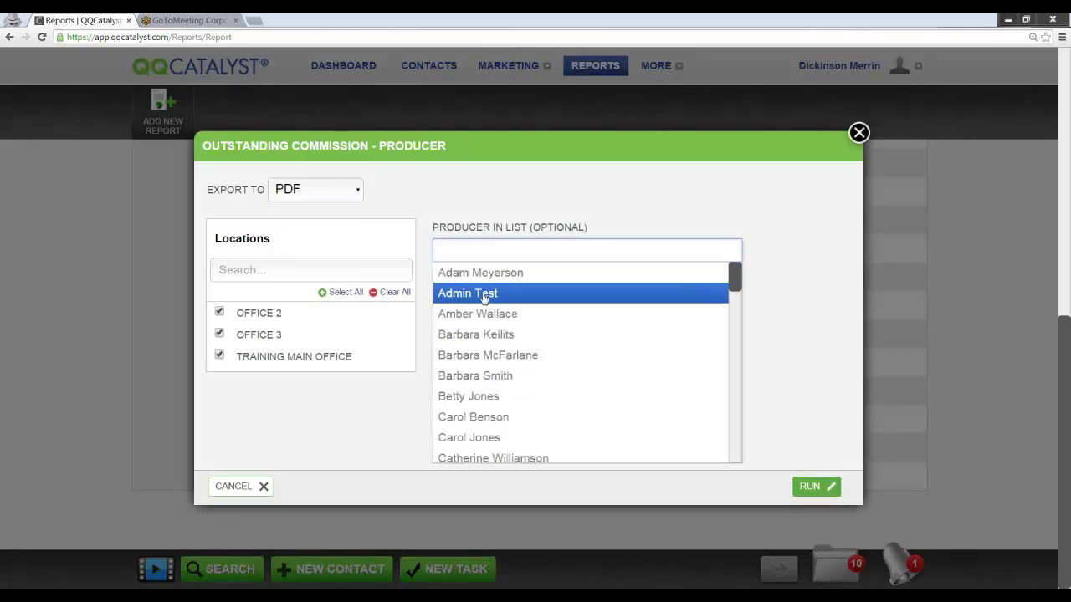
click(540, 219)
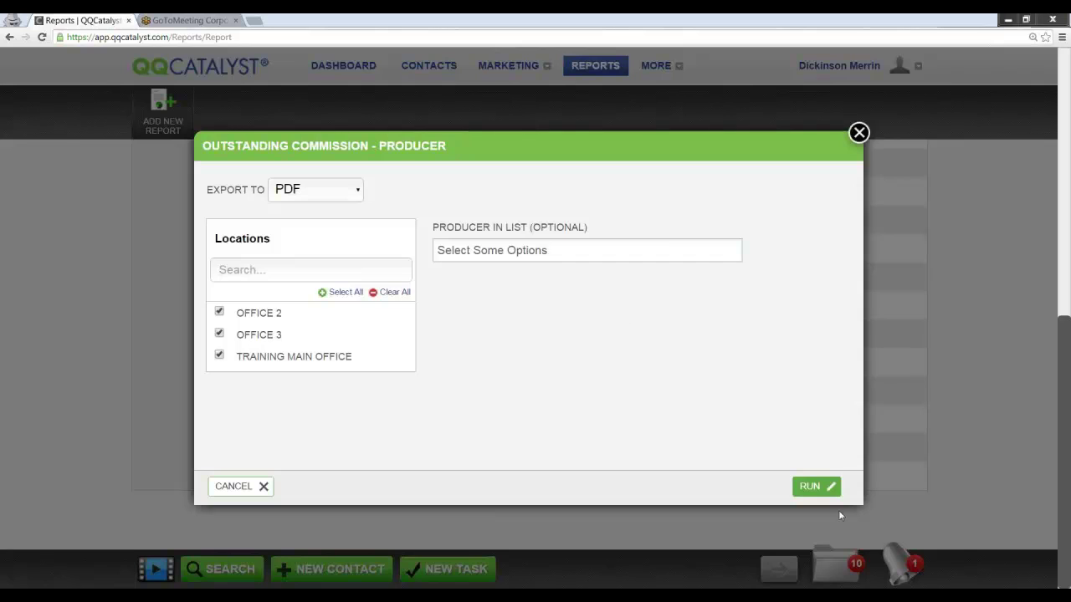
click(805, 486)
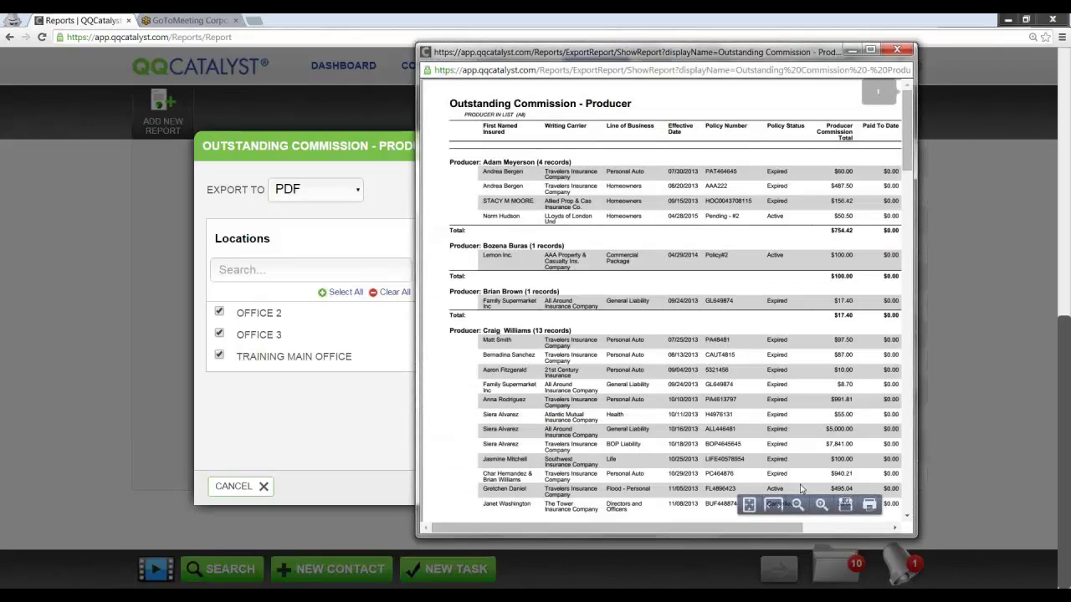
Step: Enlarge the producer outstanding commission report, review it through to the grand total, and close the report and its run dialog
click(870, 49)
scroll(735, 265, up, 3)
scroll(719, 251, up, 1)
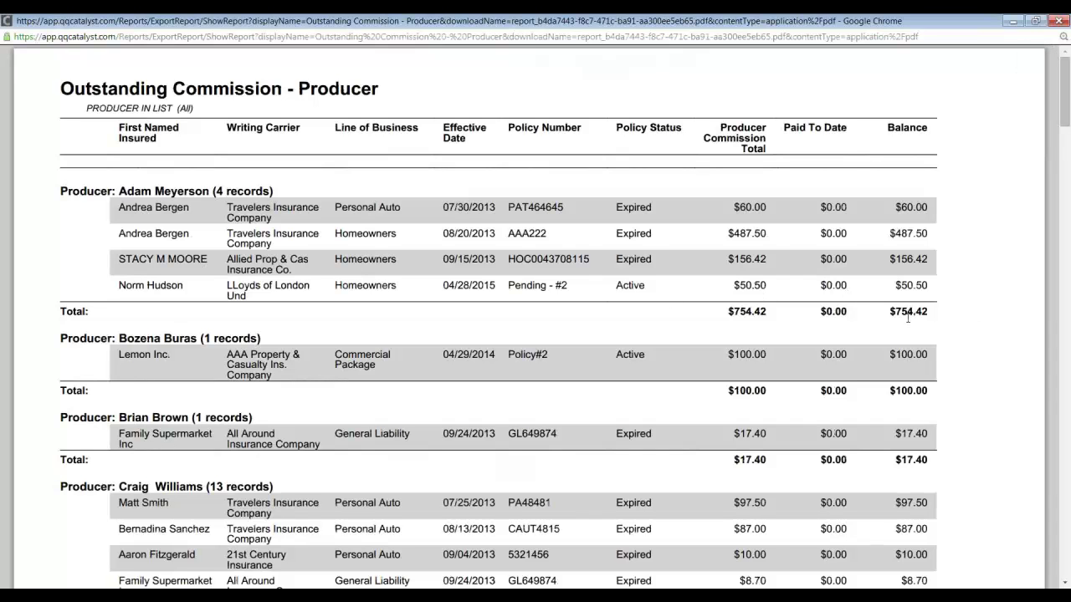
scroll(921, 316, down, 10)
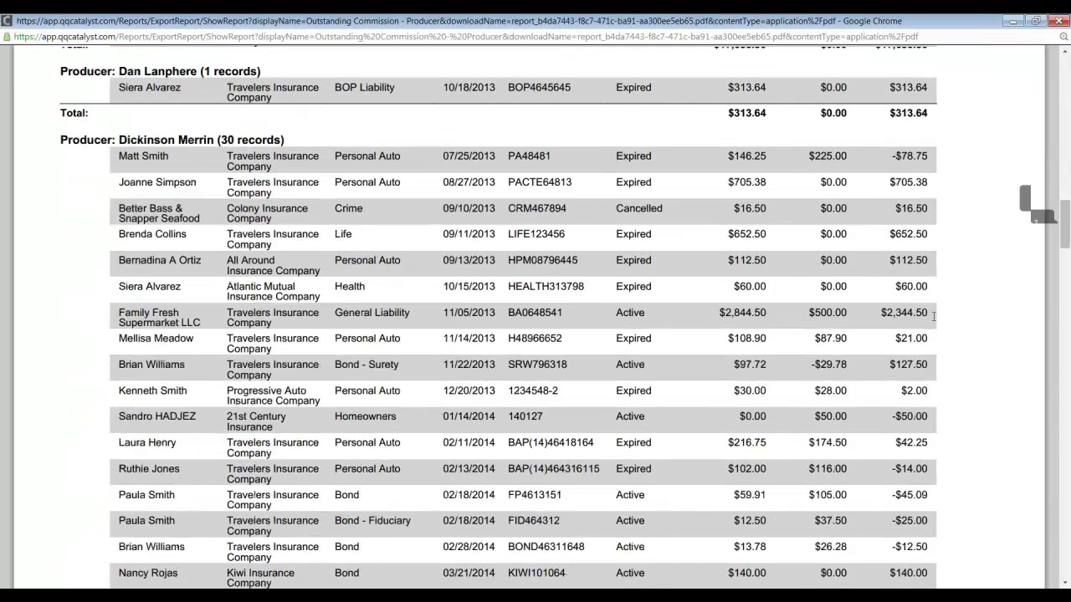
scroll(932, 316, down, 10)
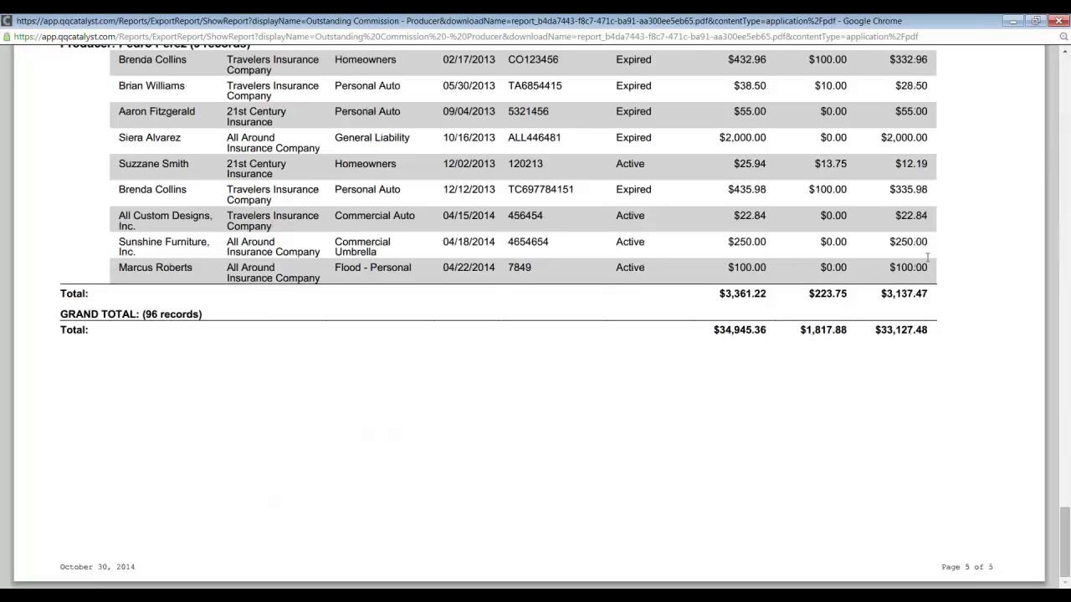
click(1053, 20)
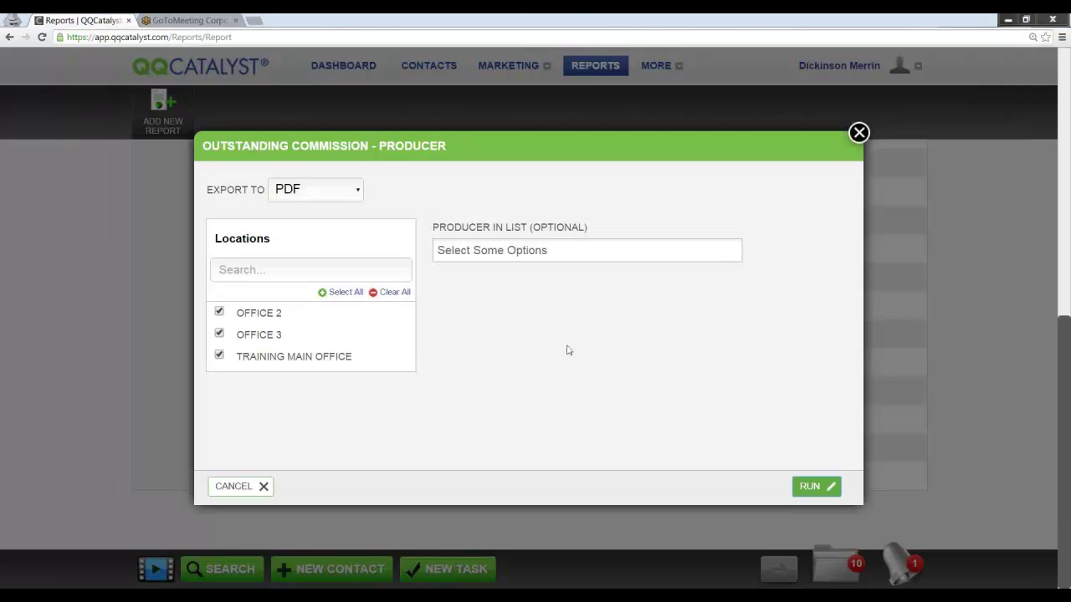
click(860, 135)
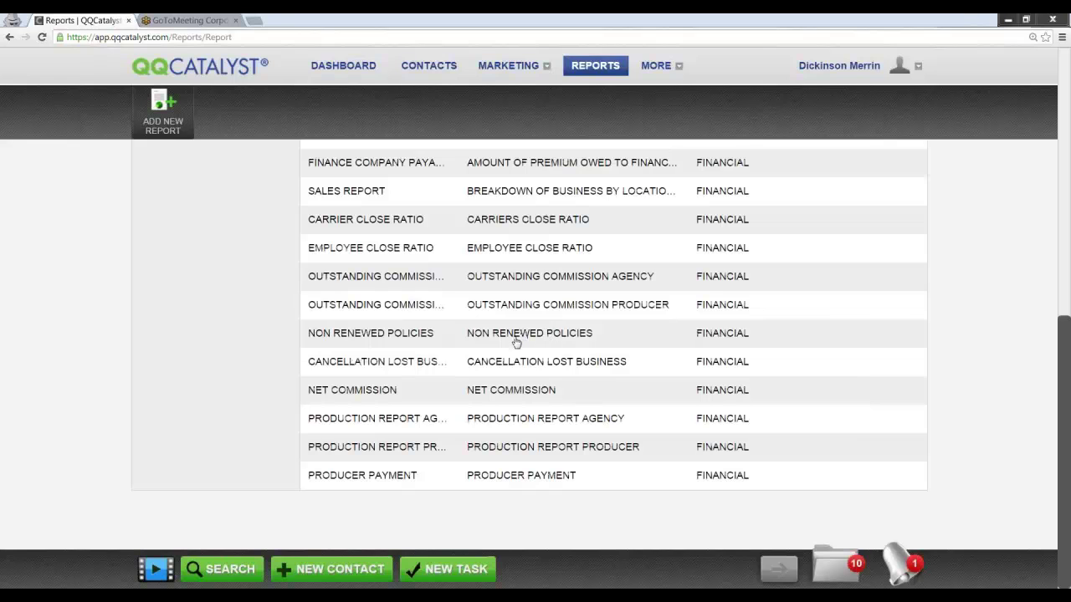
Step: Run the Non Renewed Policies report as a PDF for all locations with expiration dates between 01/01/2014 and 10/30/2014
click(516, 341)
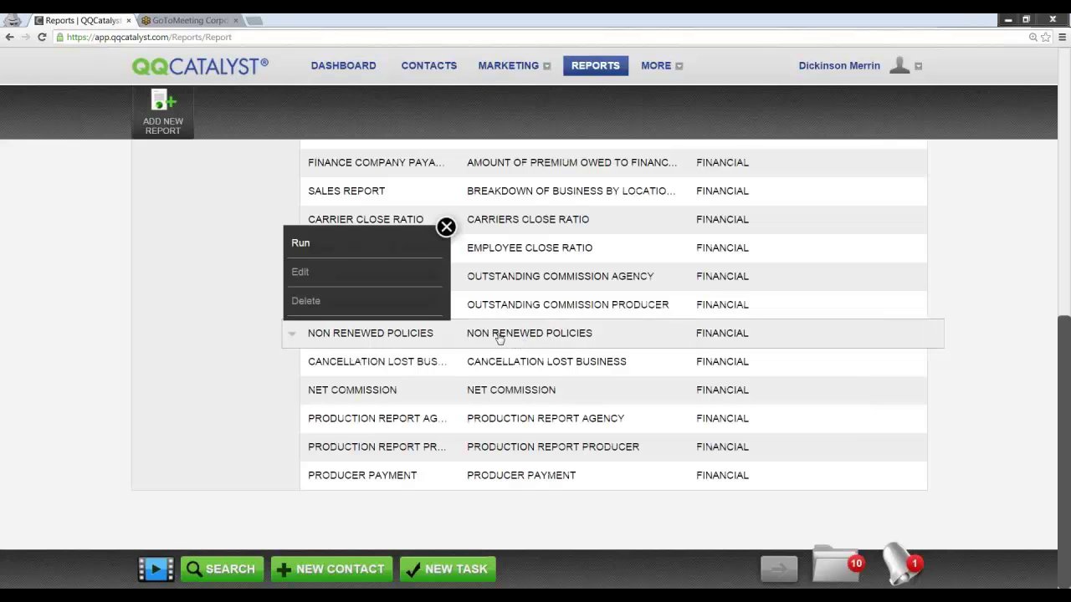
click(386, 245)
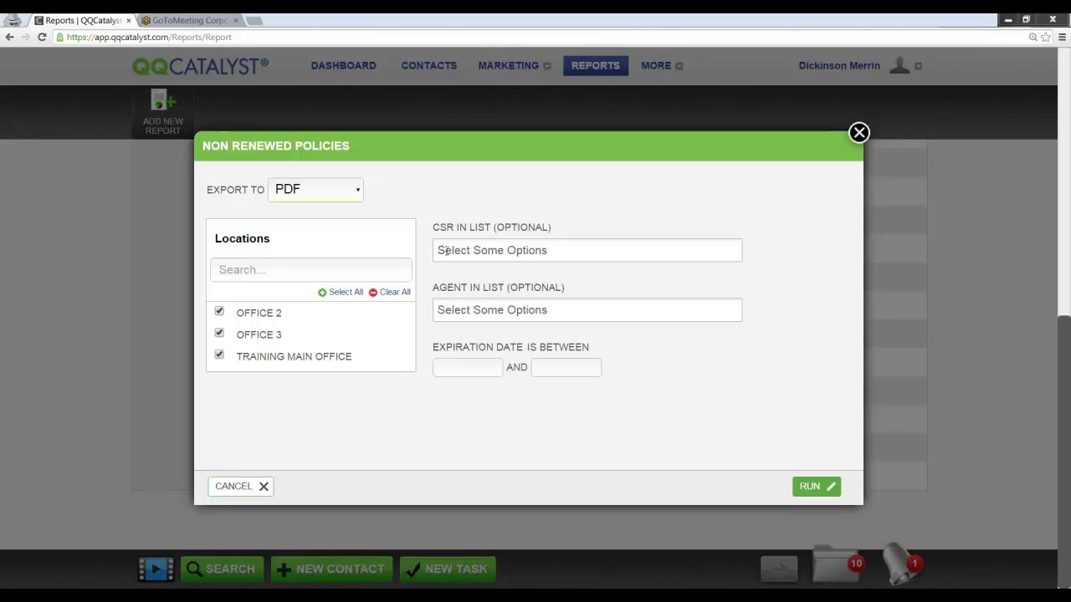
click(440, 365)
text(01/01/2014)
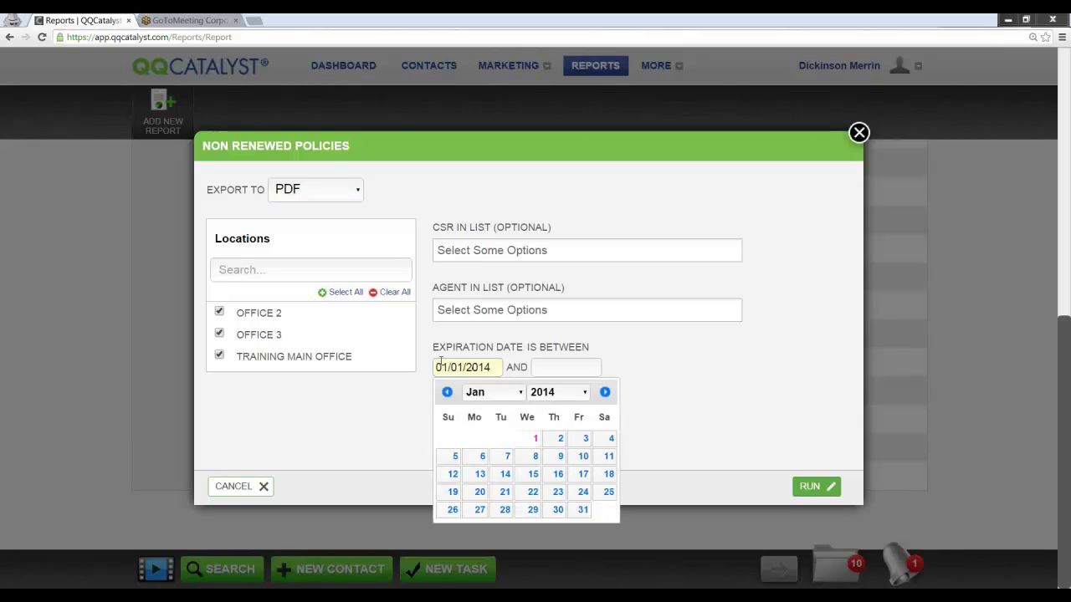
key(Tab)
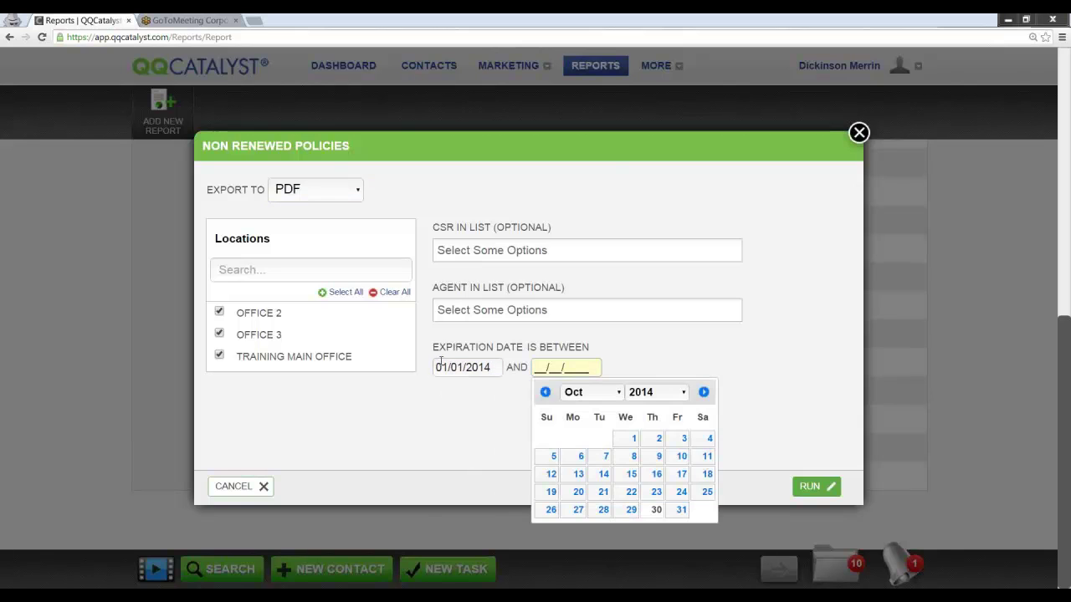
click(656, 509)
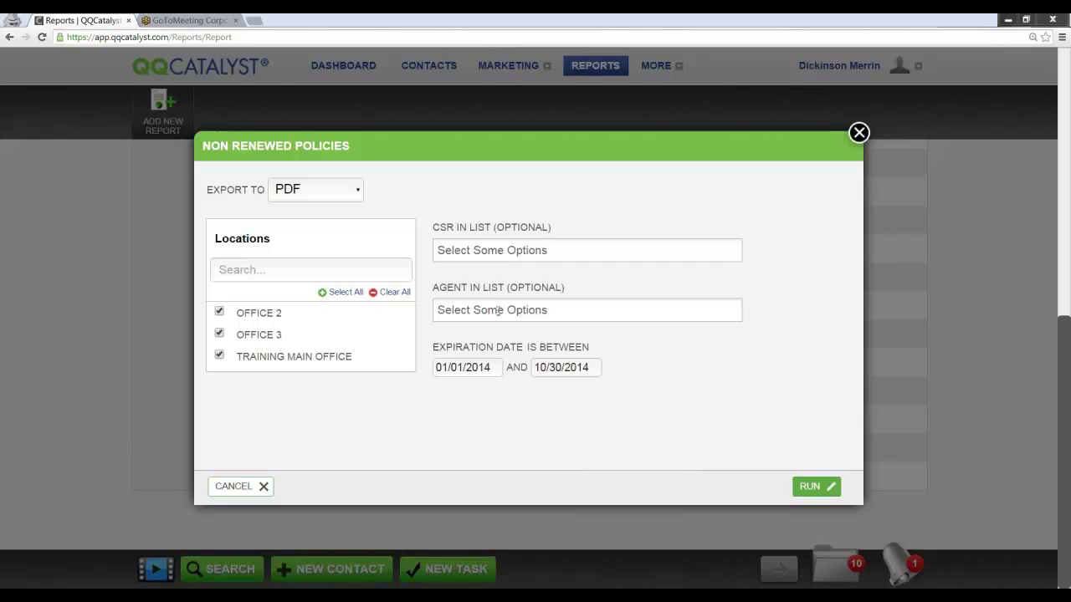
click(818, 486)
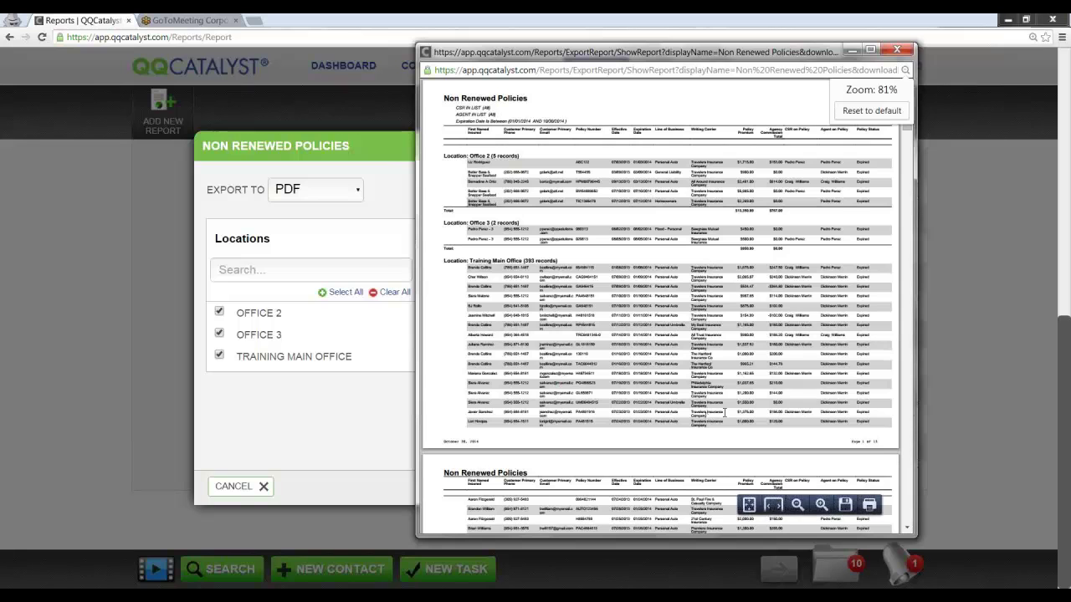
Step: Maximize the Non Renewed Policies report and magnify its first page to examine the policies listed by location
click(871, 50)
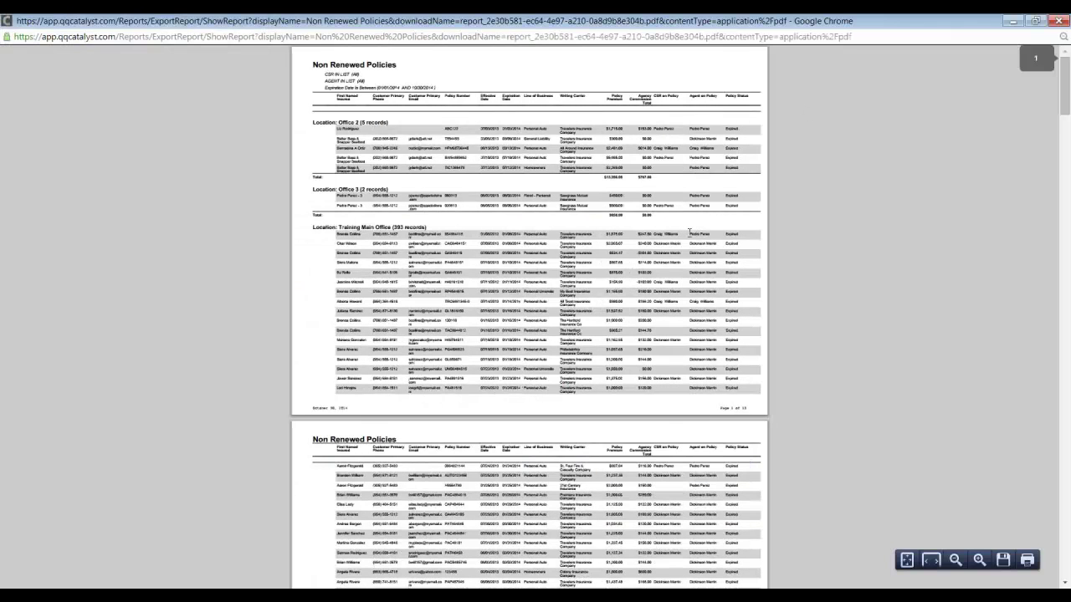
scroll(689, 232, up, 2)
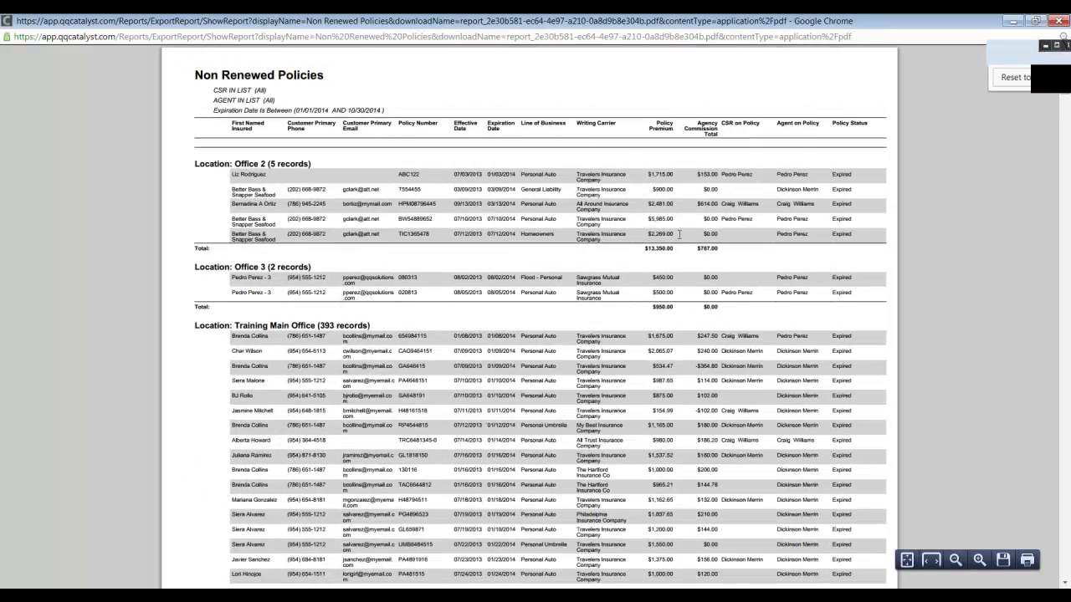
scroll(679, 235, up, 1)
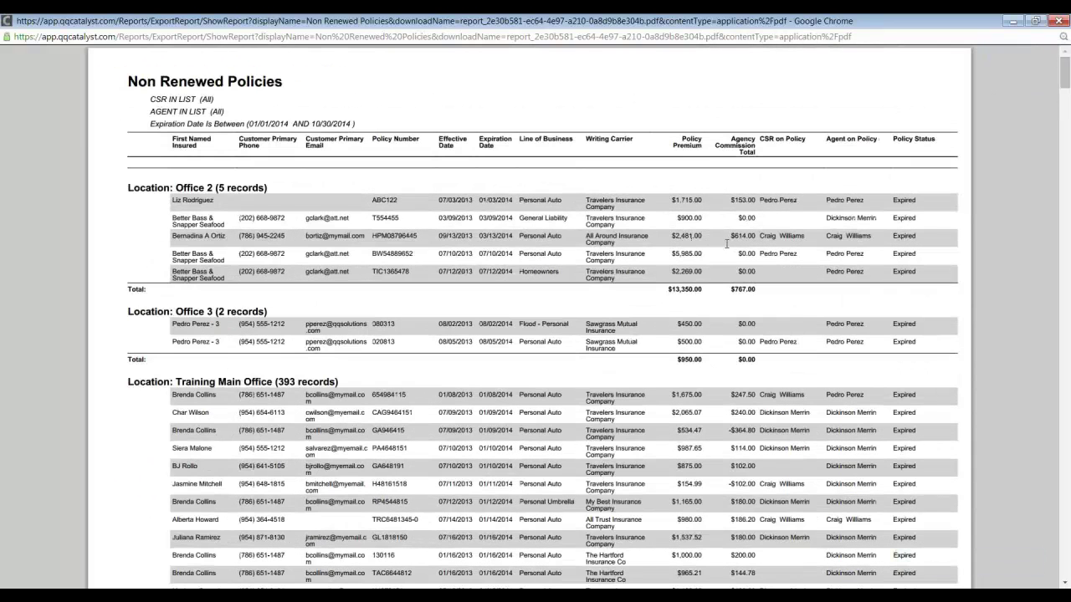
Step: Review the Non Renewed Policies report through to its grand total, and close the report and its run dialog
scroll(726, 235, down, 3)
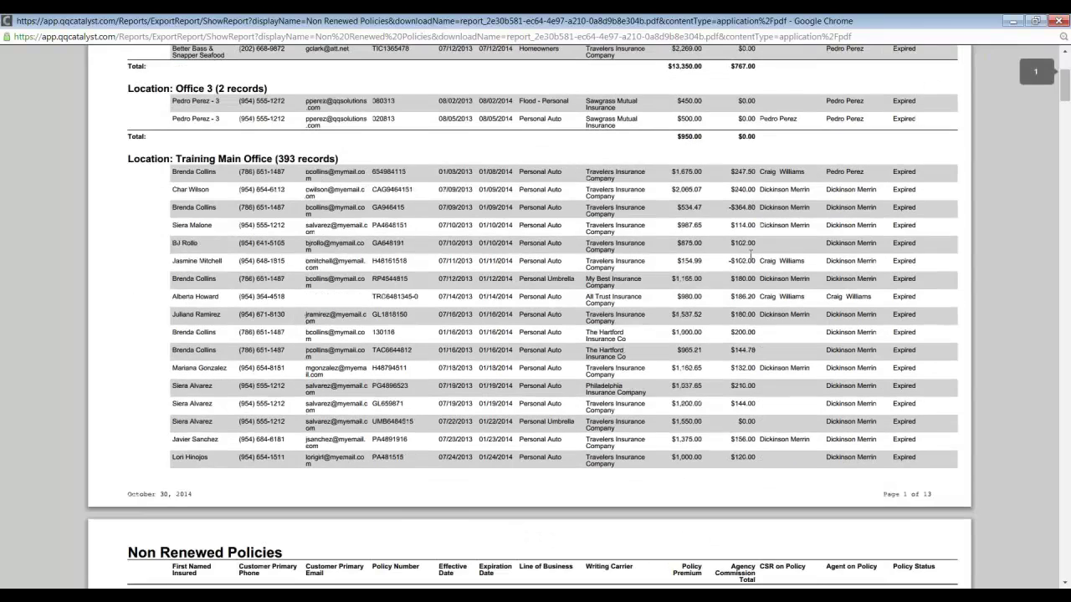
scroll(588, 278, up, 2)
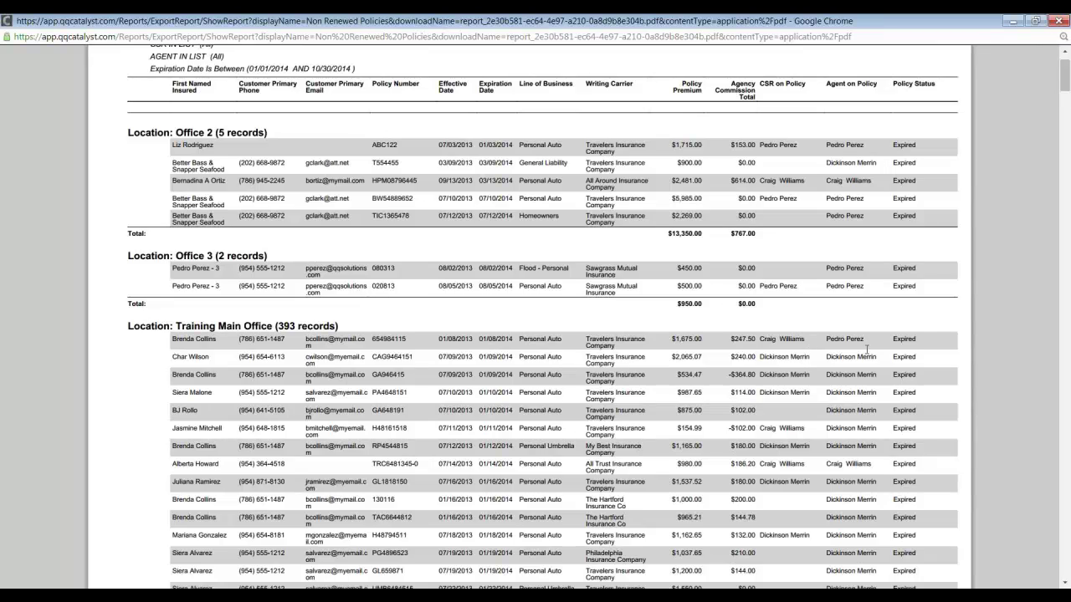
scroll(916, 327, down, 15)
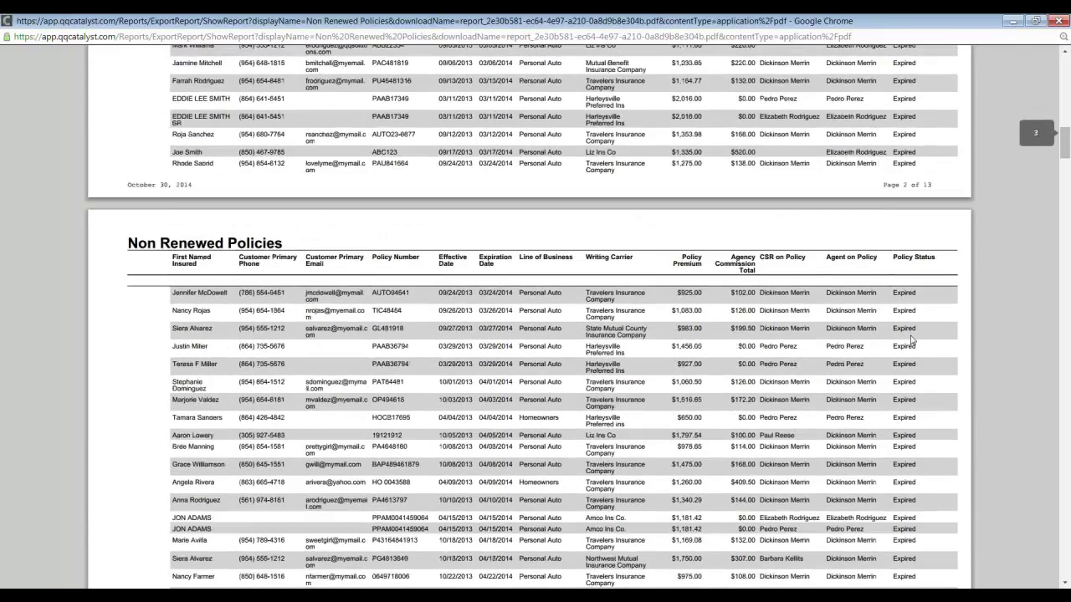
drag(1065, 155, 1063, 550)
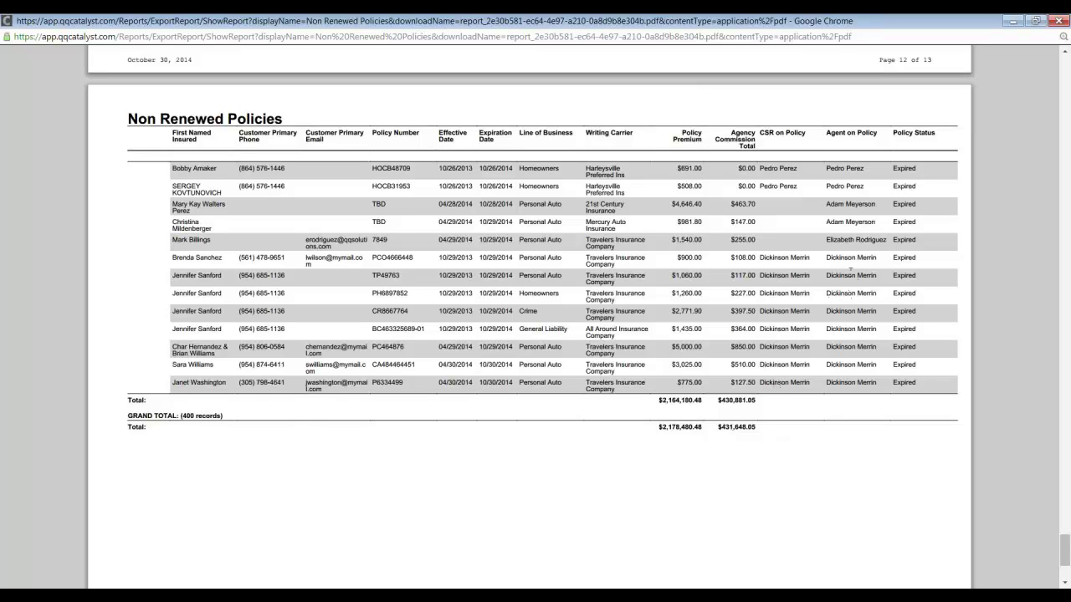
click(1035, 25)
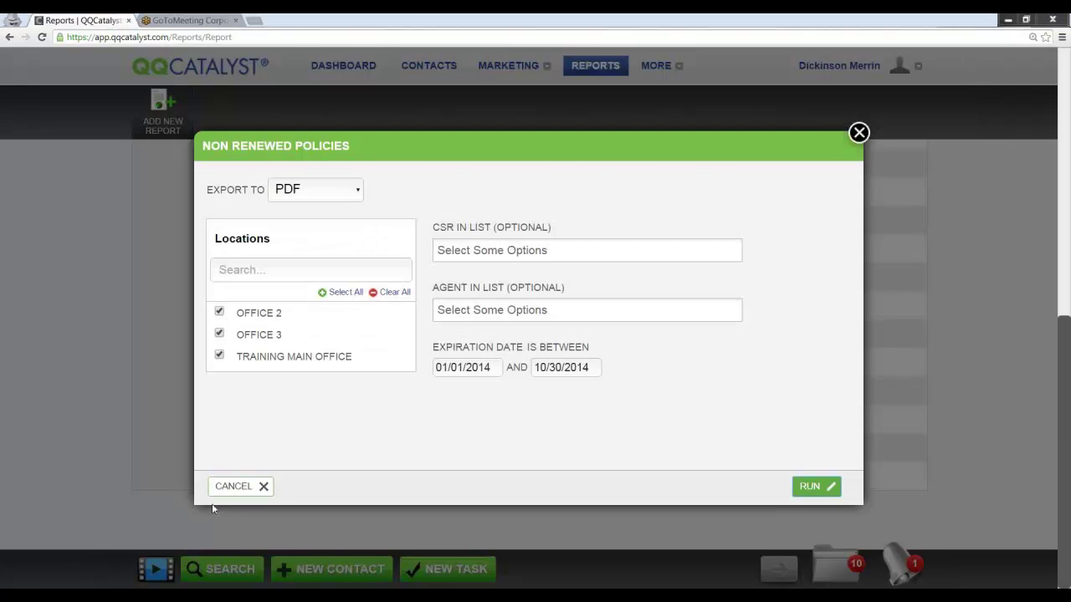
click(240, 487)
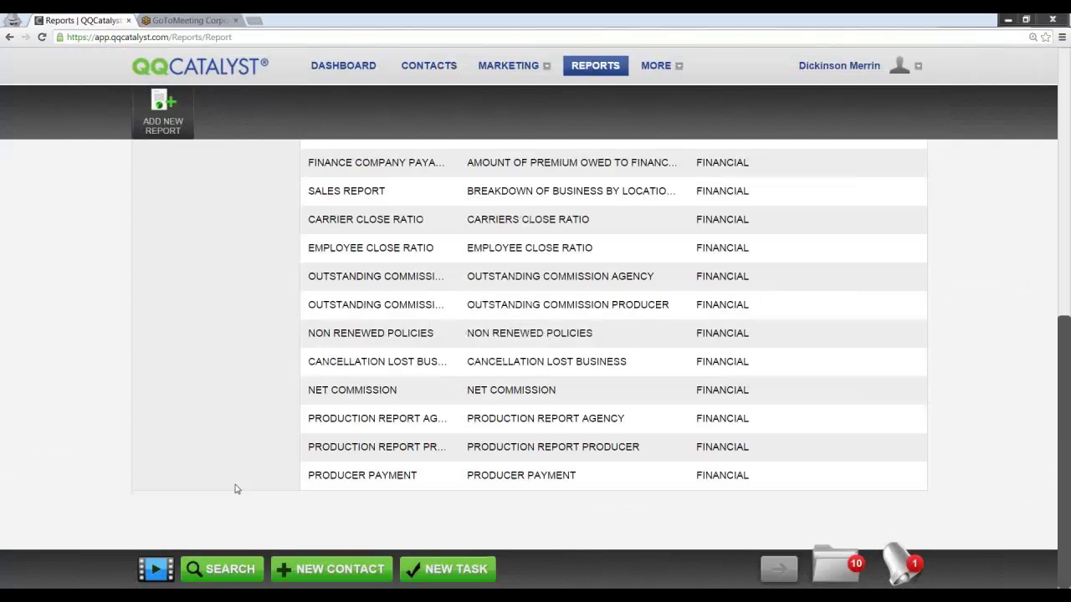
Step: Run the Cancellation Lost Business report as a PDF for all locations with cancellation dates between 01/01/2014 and 10/30/2014
click(513, 364)
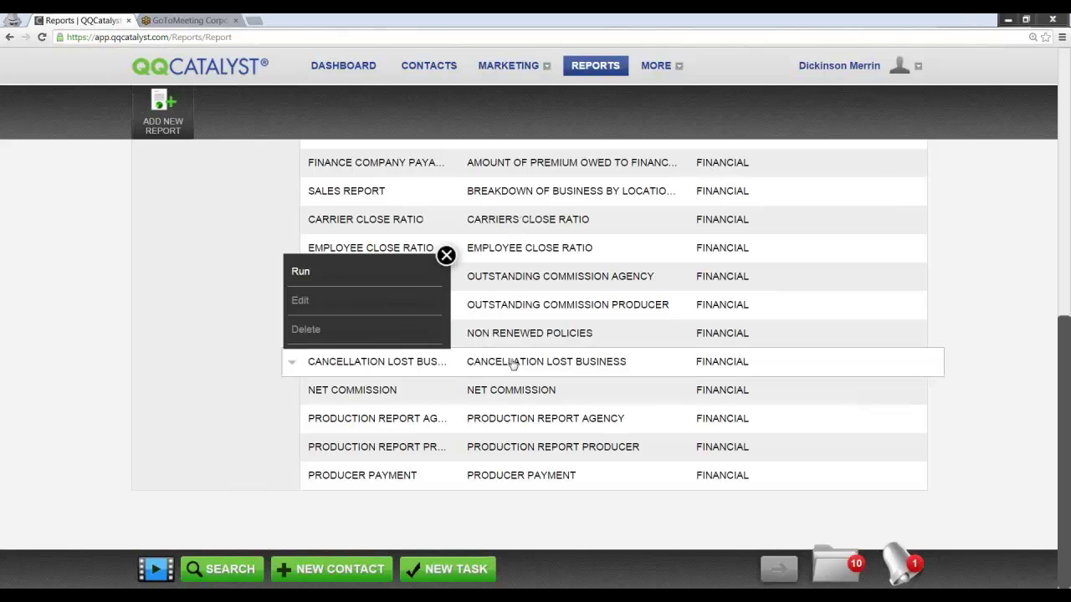
click(373, 271)
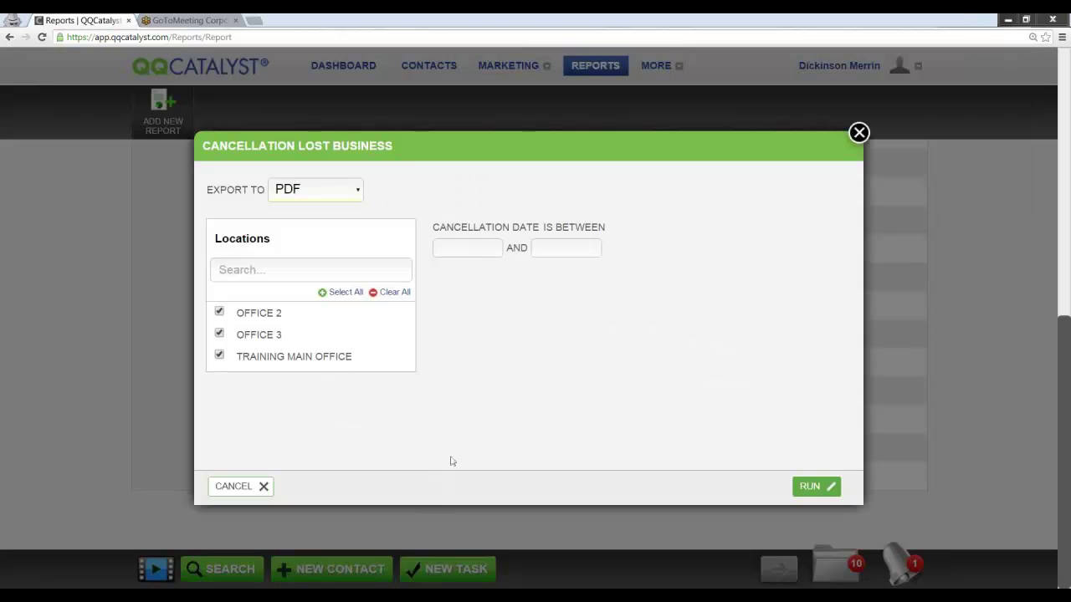
click(438, 248)
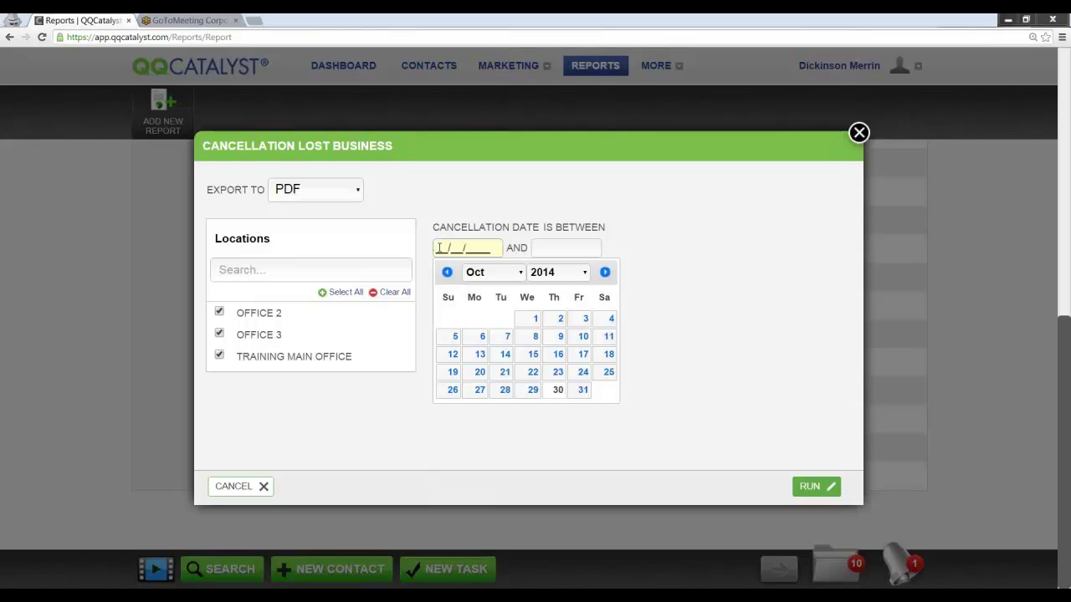
text(01012014)
key(Tab)
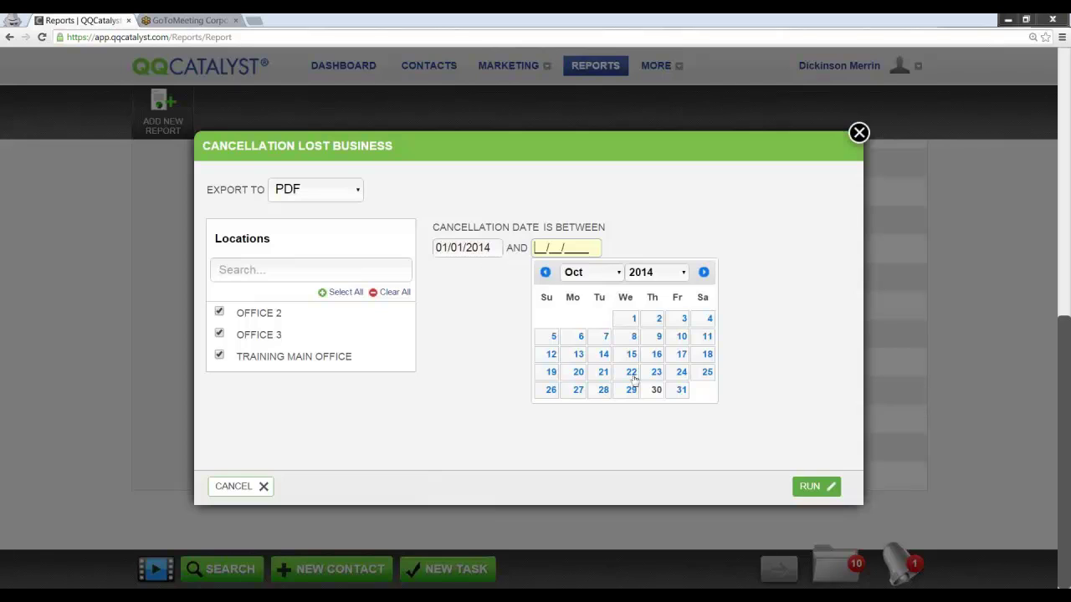
click(656, 390)
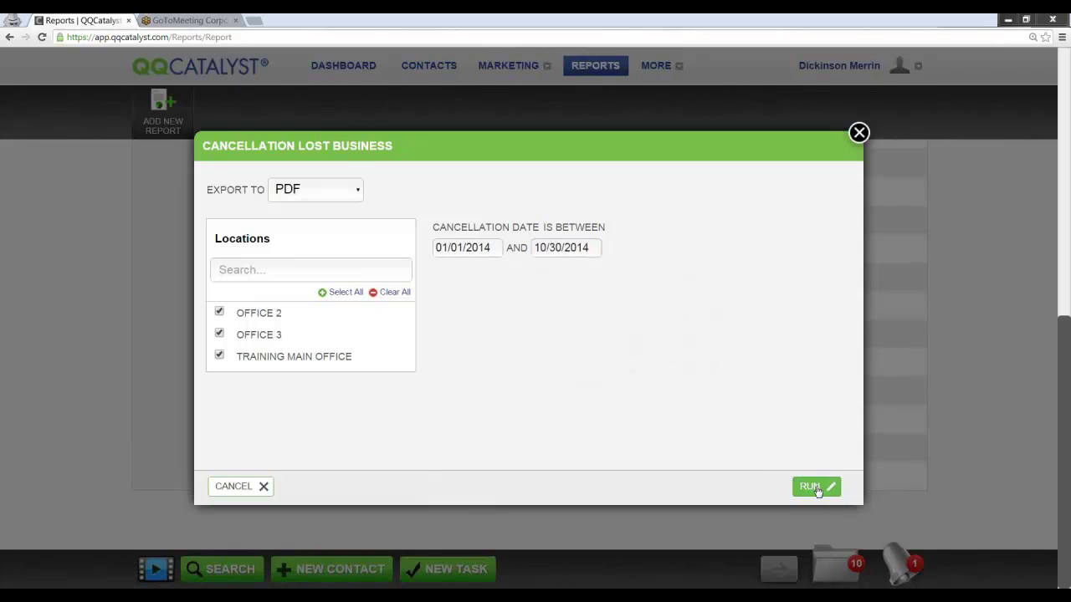
click(823, 497)
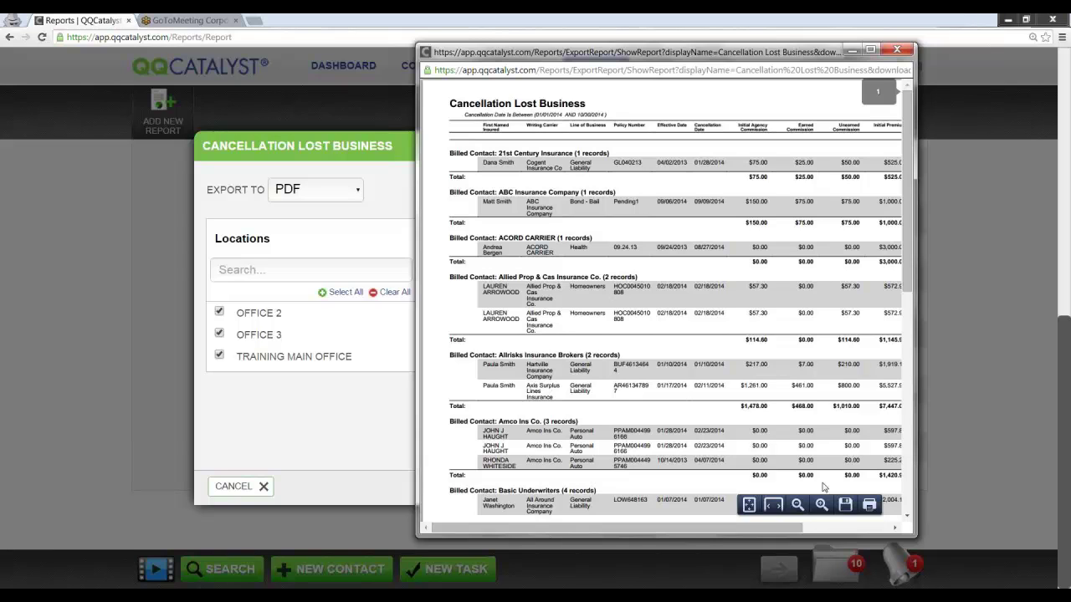
Step: Enlarge the Cancellation Lost Business report, review its earned and unearned amounts through to the grand total, and close the report and its run dialog
click(870, 49)
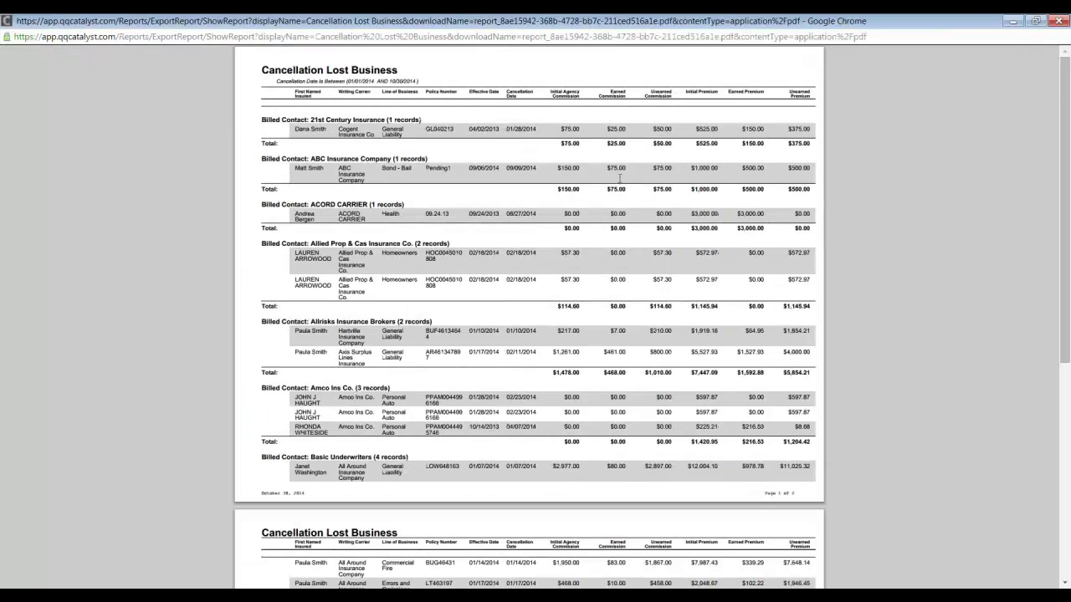
key(ctrl+plus)
key(ctrl+plus)
key(ctrl+plus)
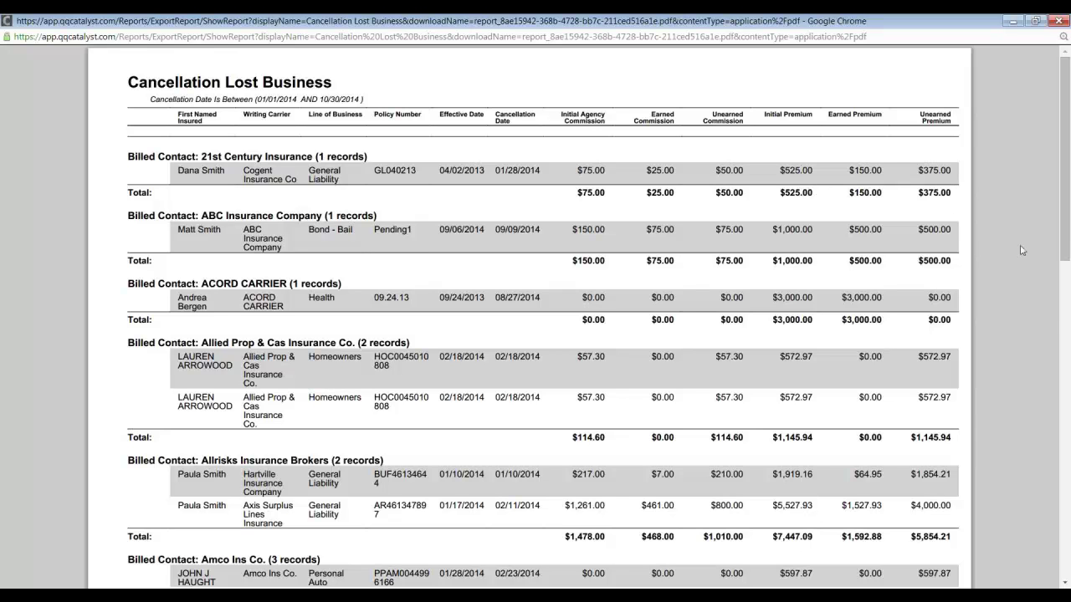
drag(1063, 240, 1069, 589)
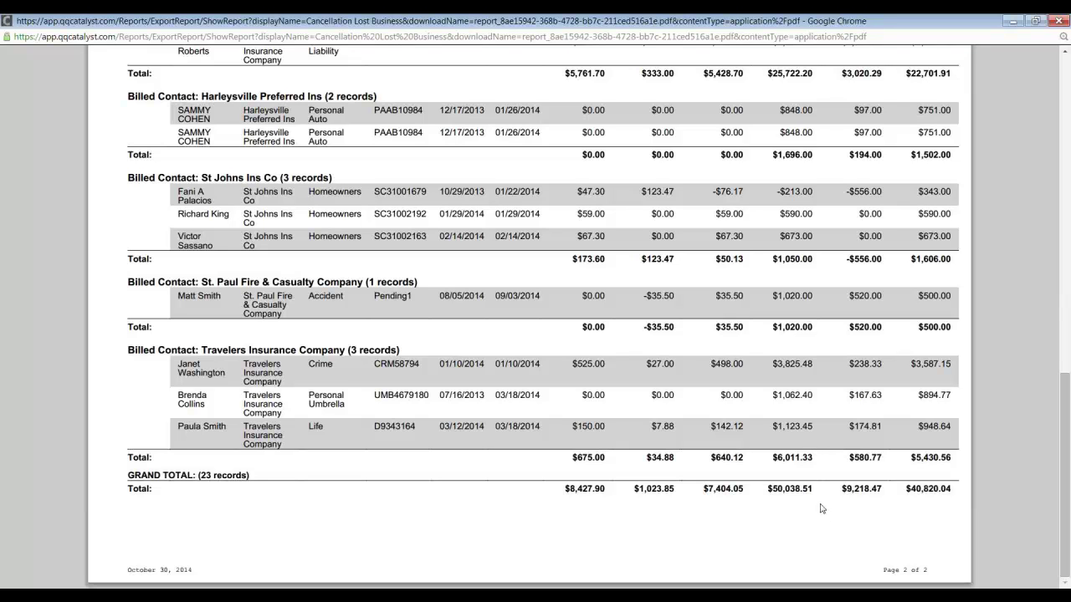
scroll(841, 395, up, 5)
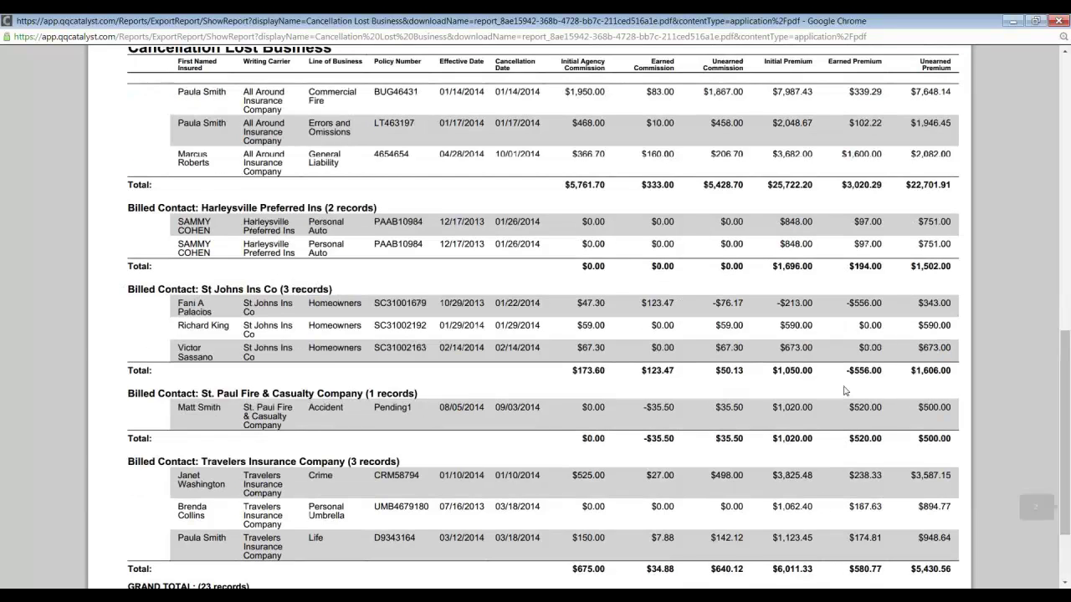
scroll(851, 376, up, 4)
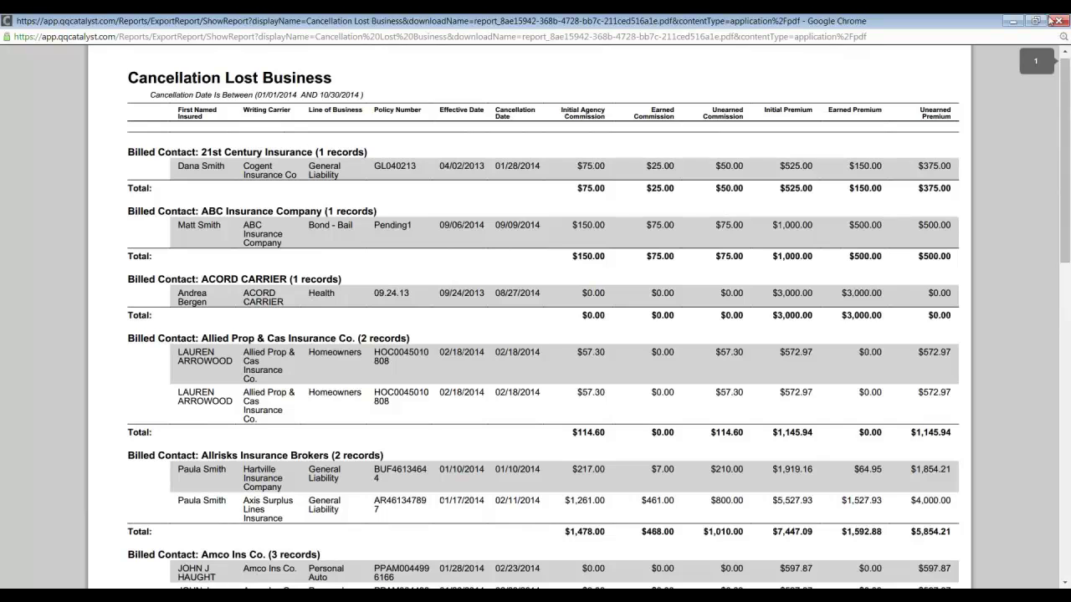
click(1052, 20)
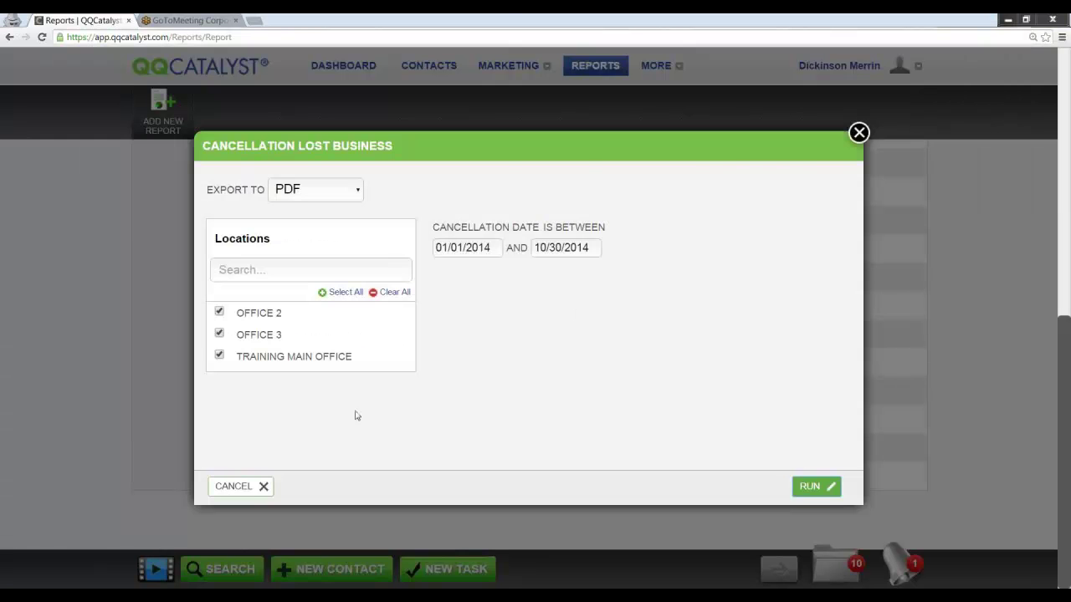
click(250, 492)
Step: Run the Net Commission report as a PDF for all locations with payment dates between 01/01/2014 and 10/30/2014
click(532, 393)
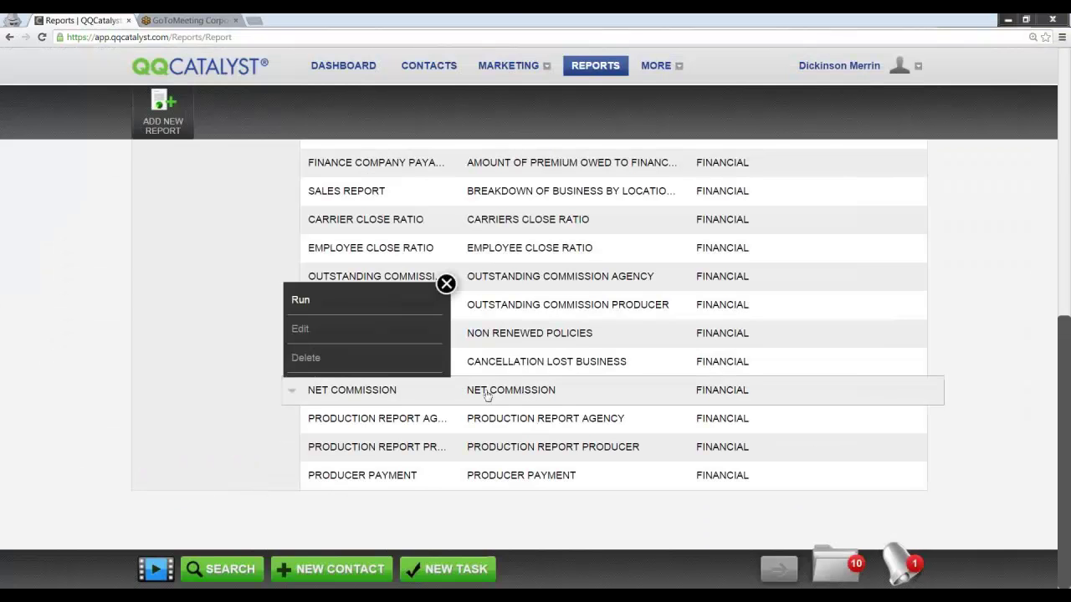
click(348, 305)
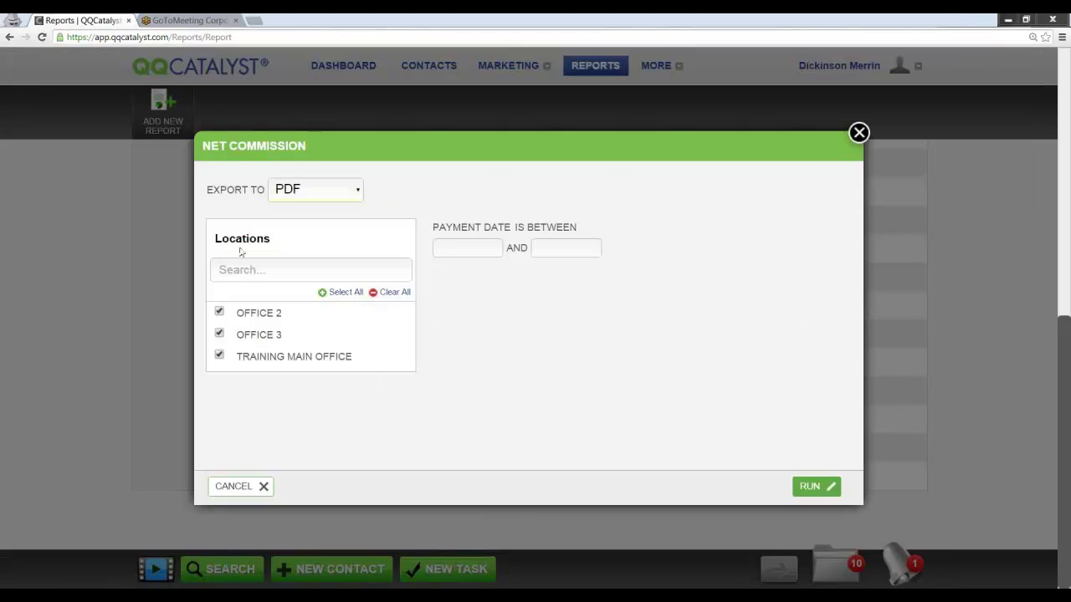
click(440, 249)
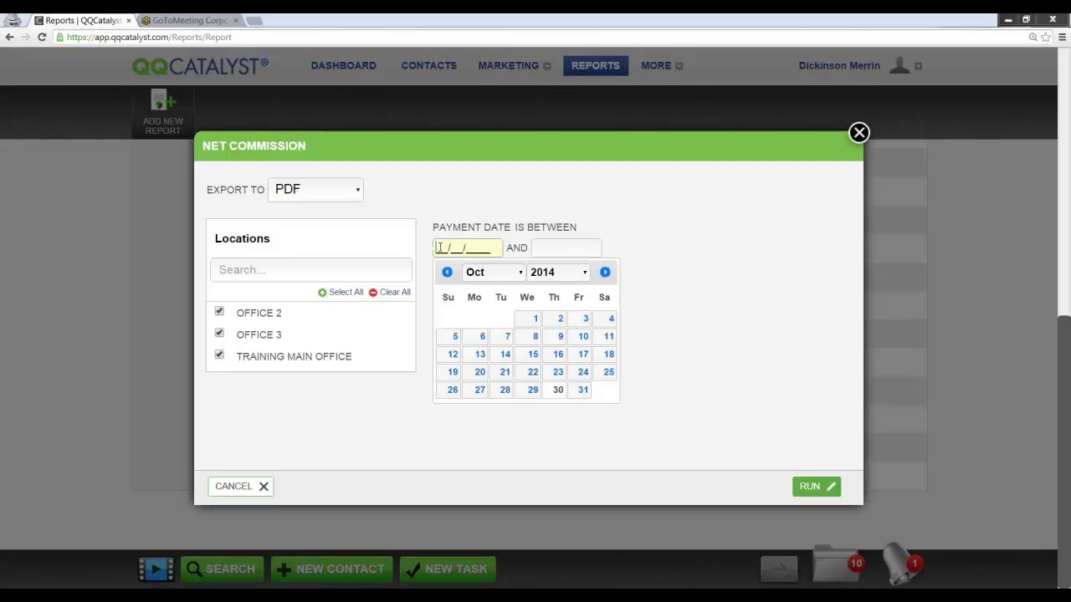
text(01/01/2014)
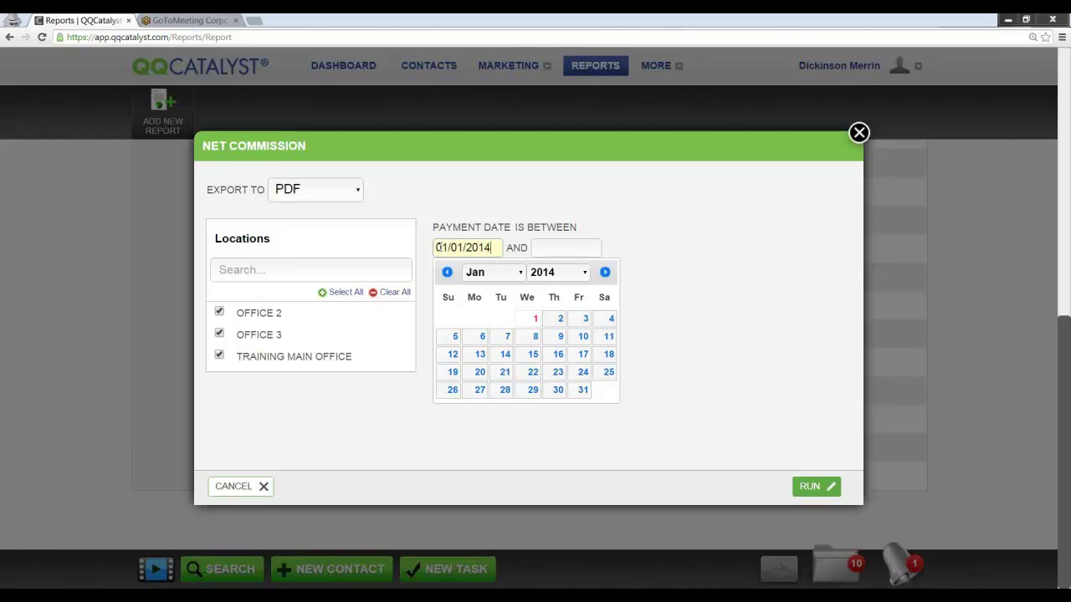
key(Tab)
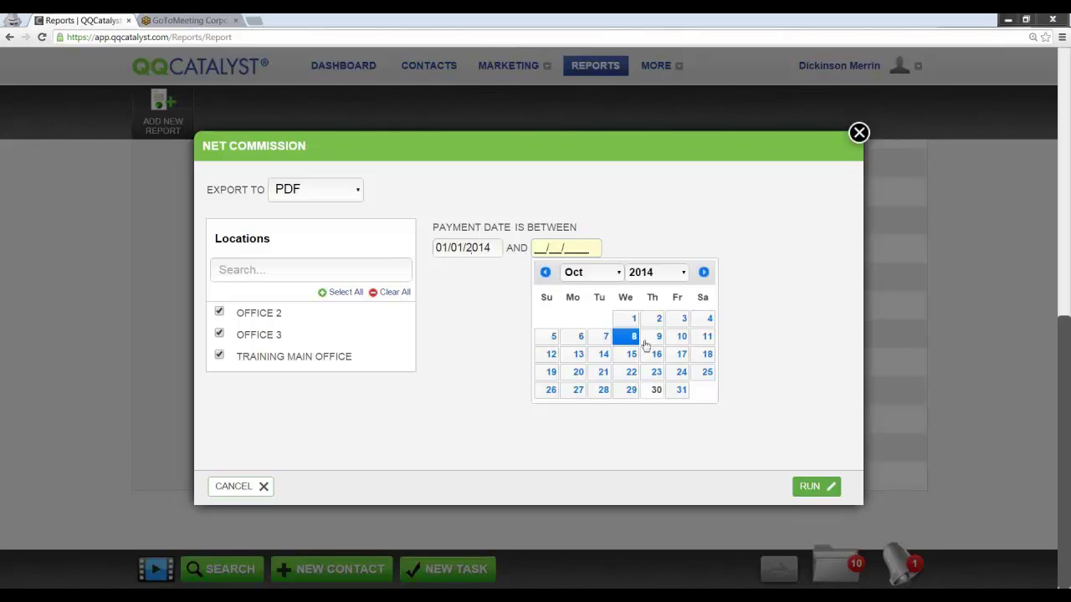
click(657, 389)
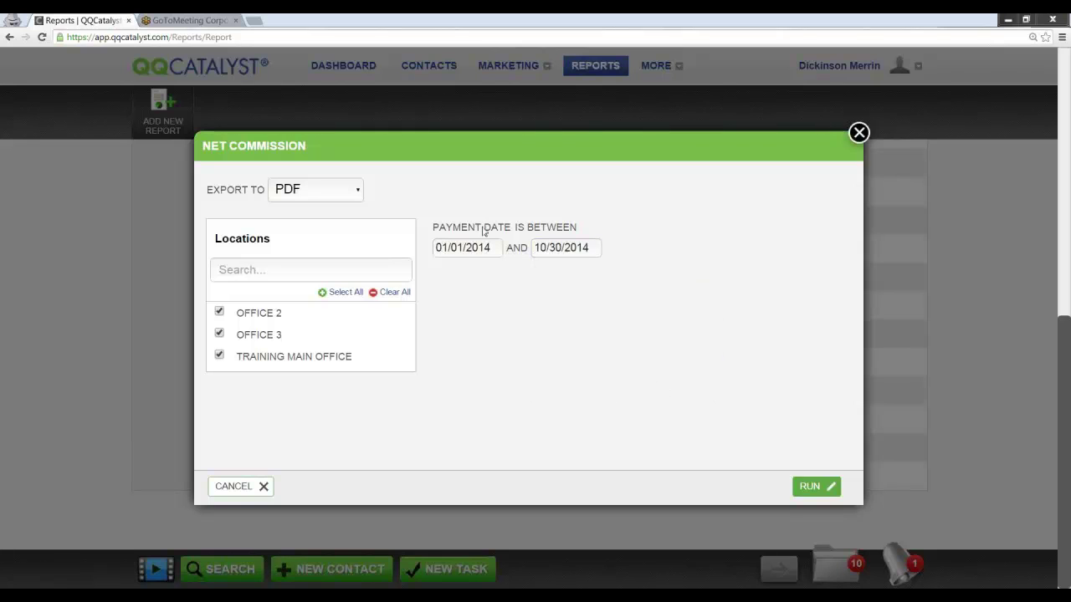
click(813, 482)
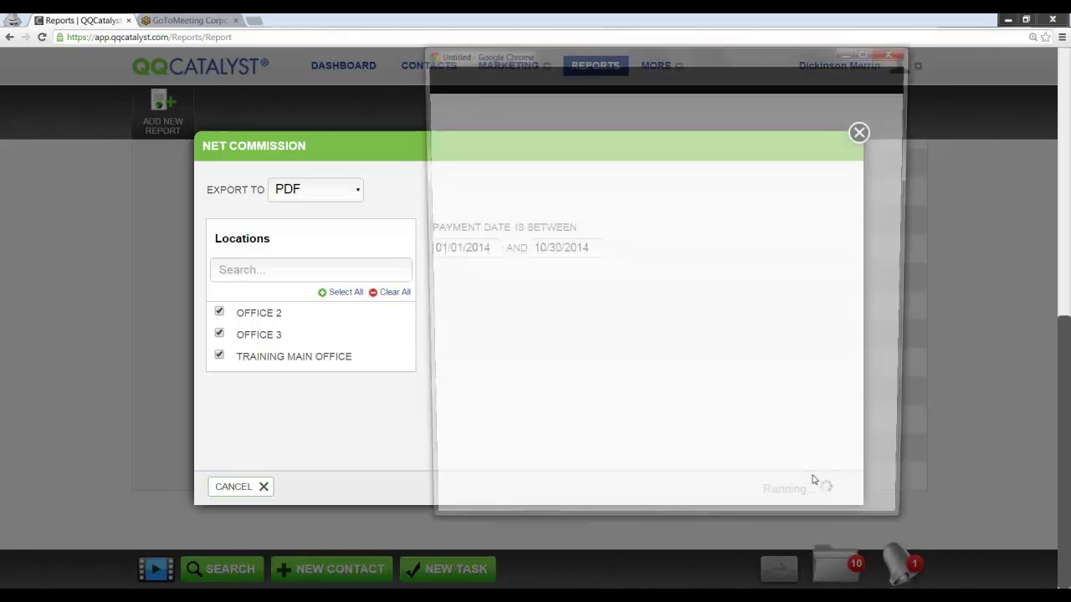
click(896, 50)
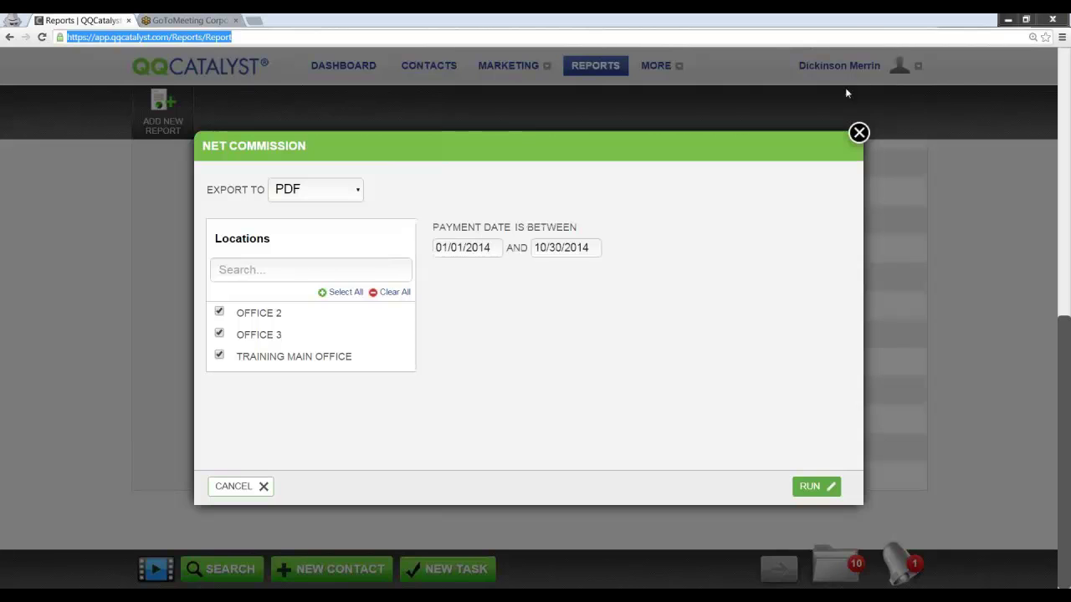
click(810, 488)
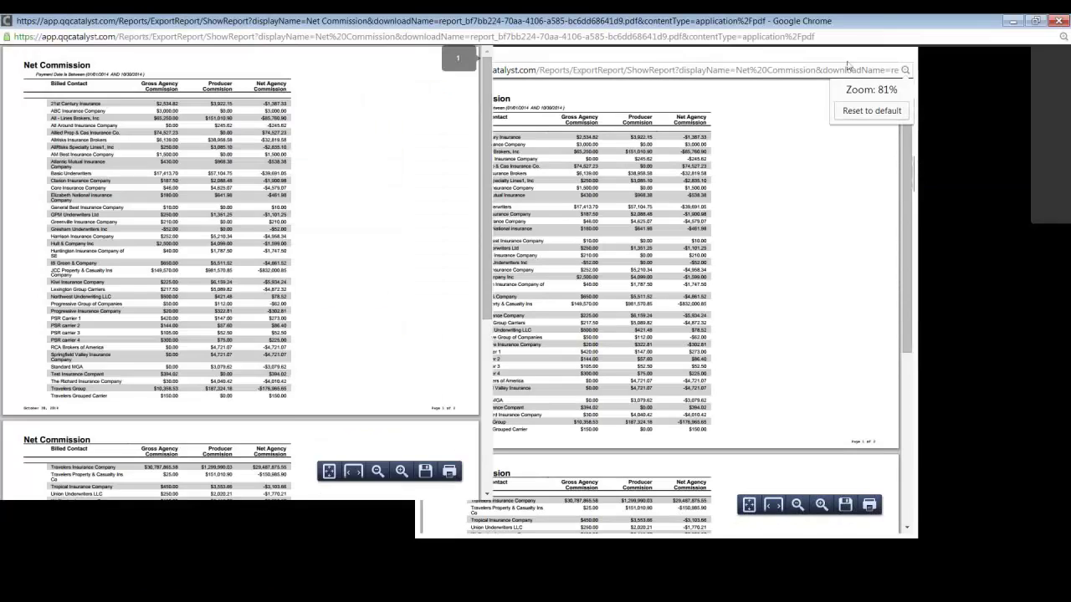
Step: Enlarge the Net Commission report, examine the commissions per billed contact, including Test Insurance Compant, through to the grand total, and close the report
click(870, 51)
scroll(630, 259, up, 4)
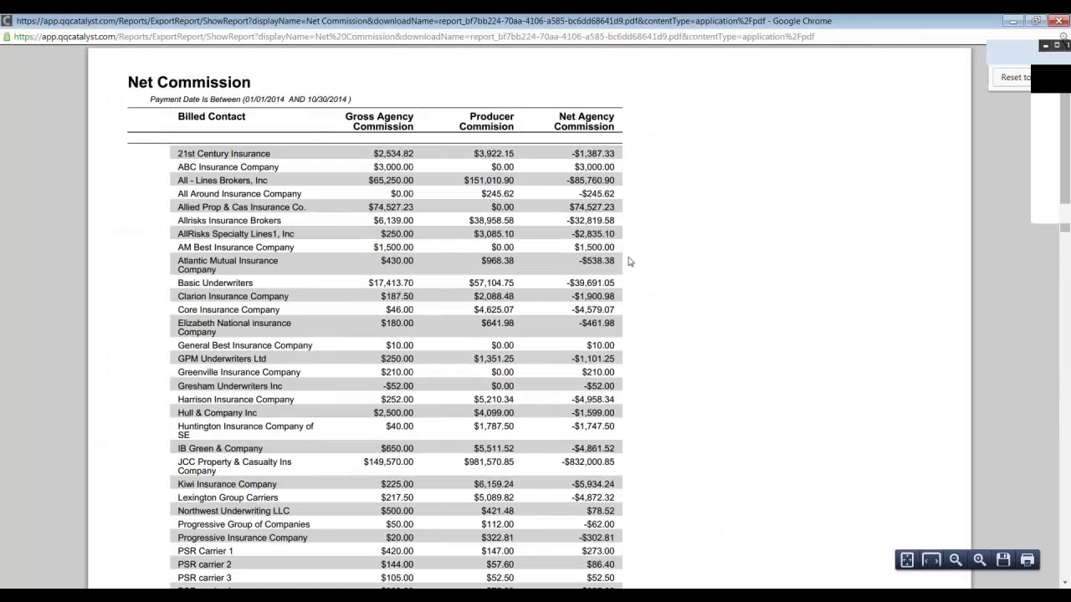
scroll(629, 258, up, 3)
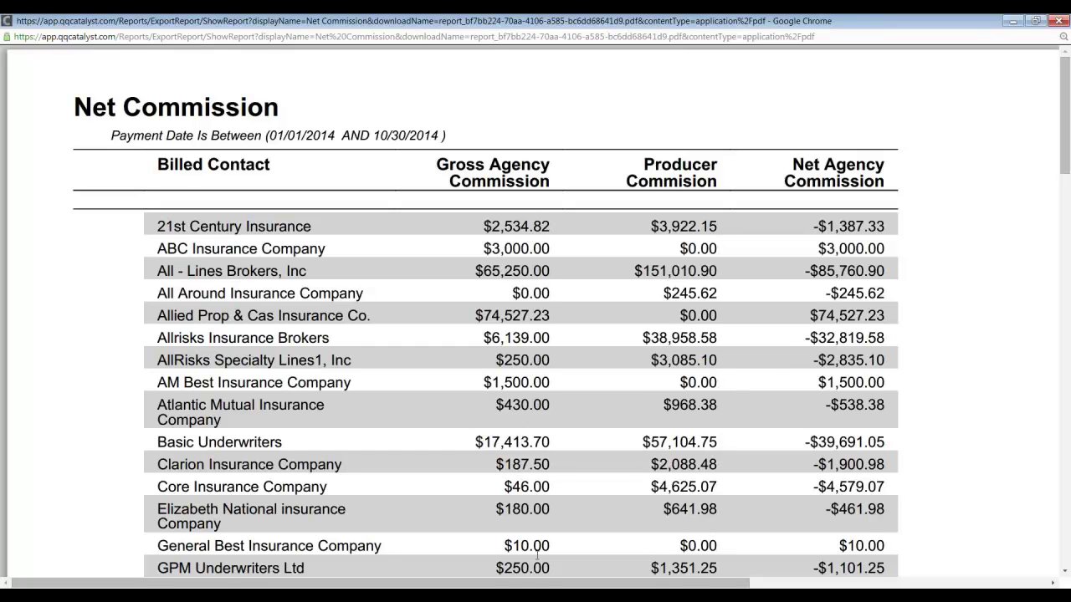
scroll(534, 516, down, 5)
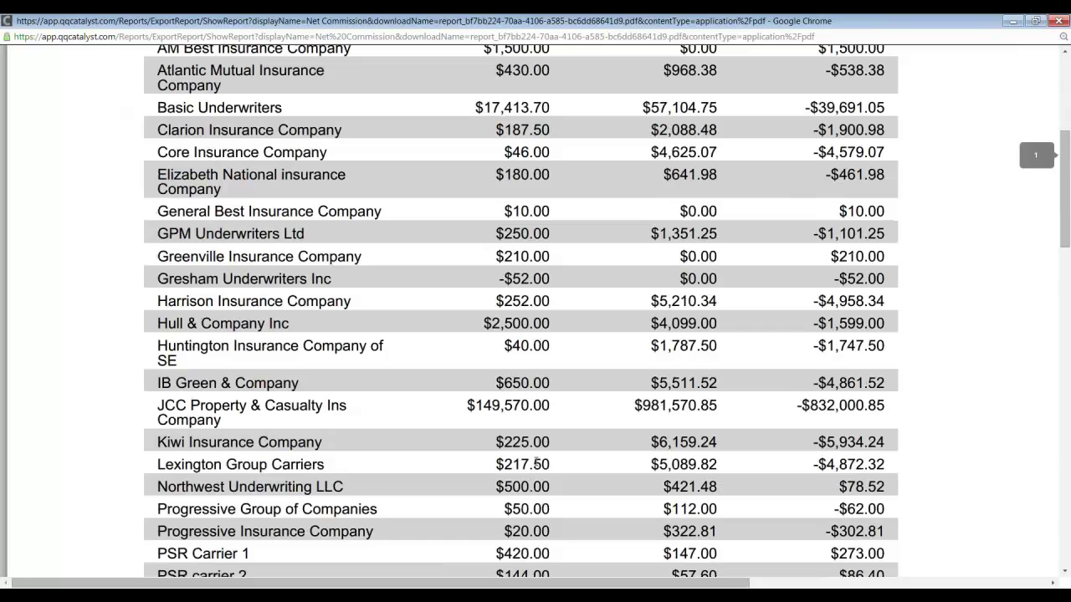
scroll(542, 469, down, 1)
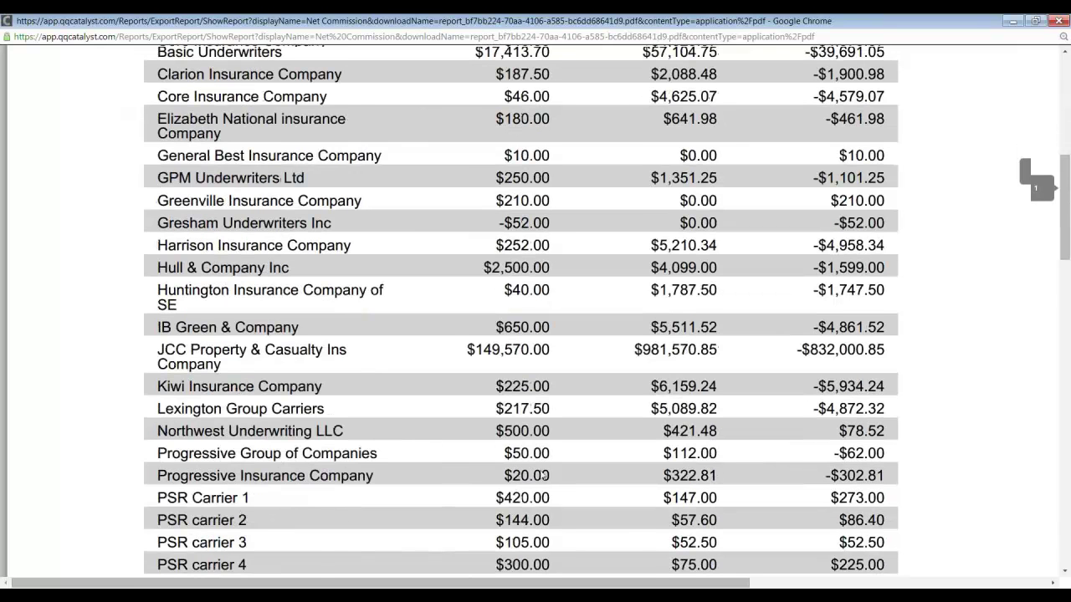
scroll(545, 475, down, 3)
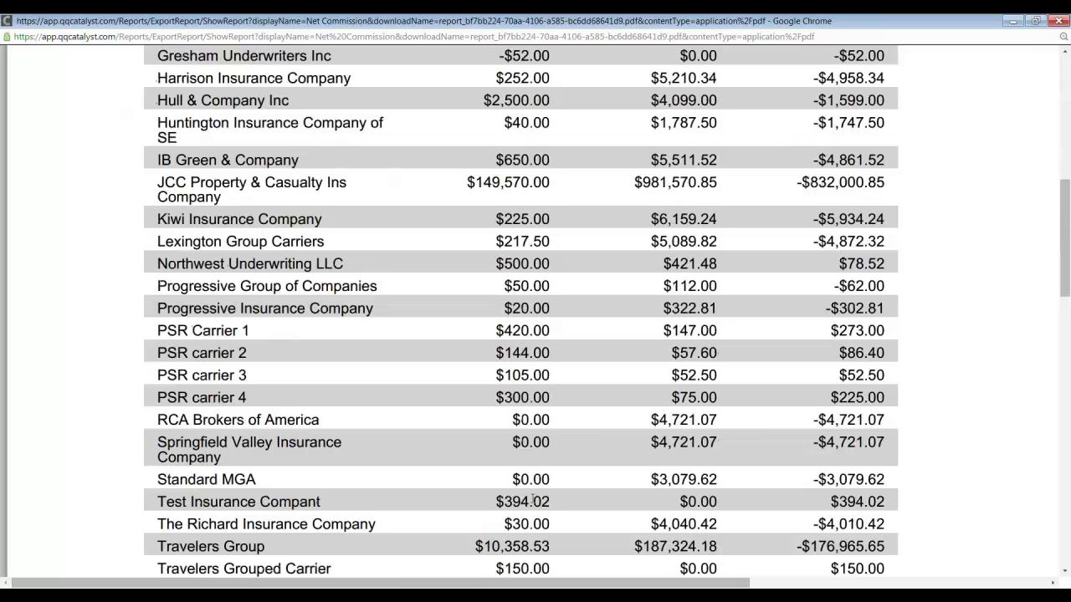
drag(562, 505, 504, 502)
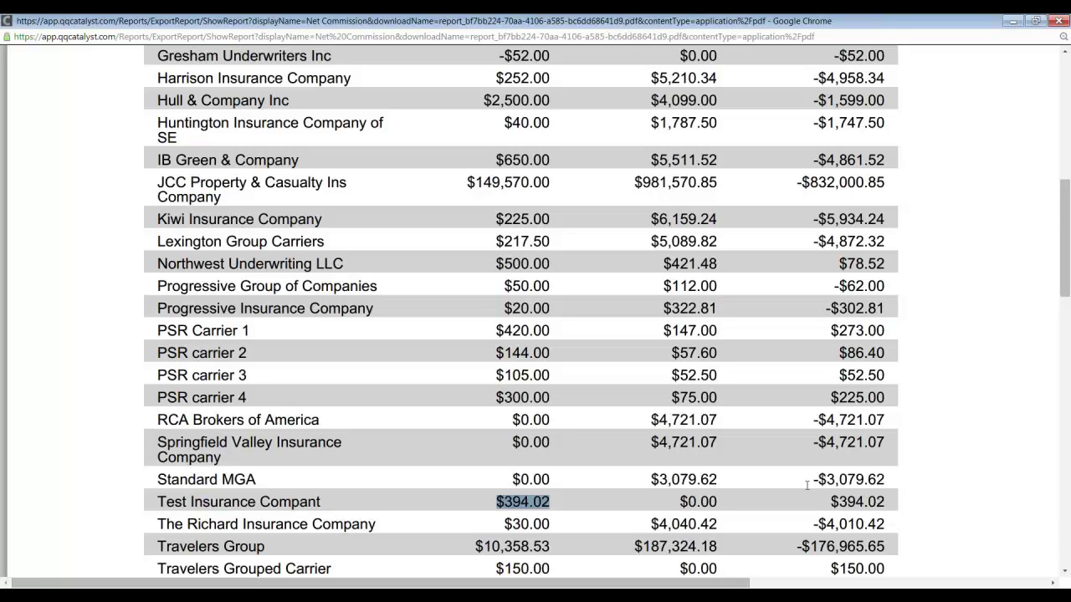
scroll(803, 480, down, 5)
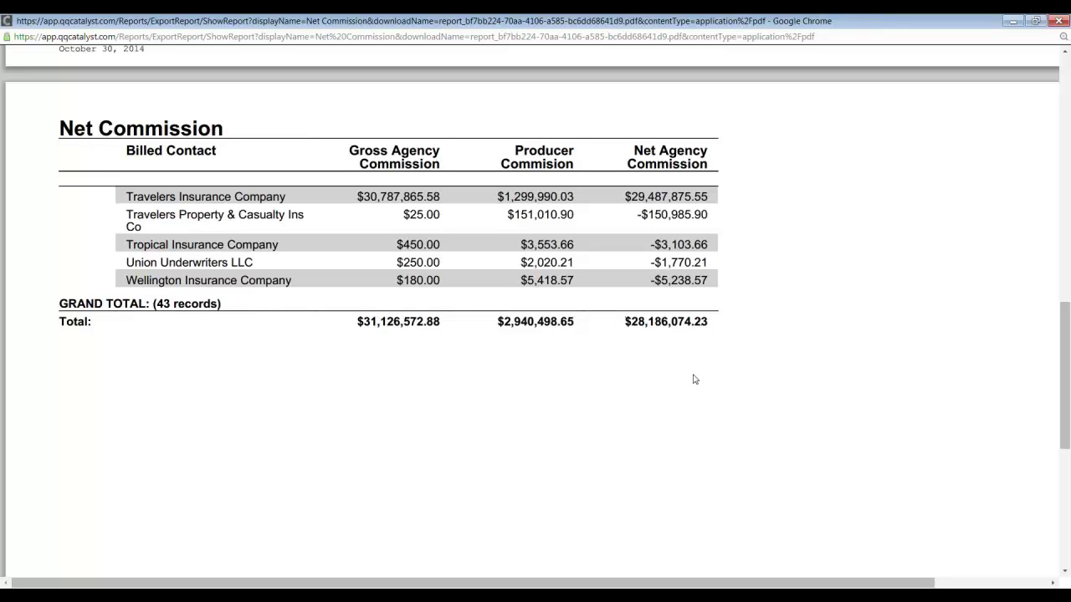
click(1056, 20)
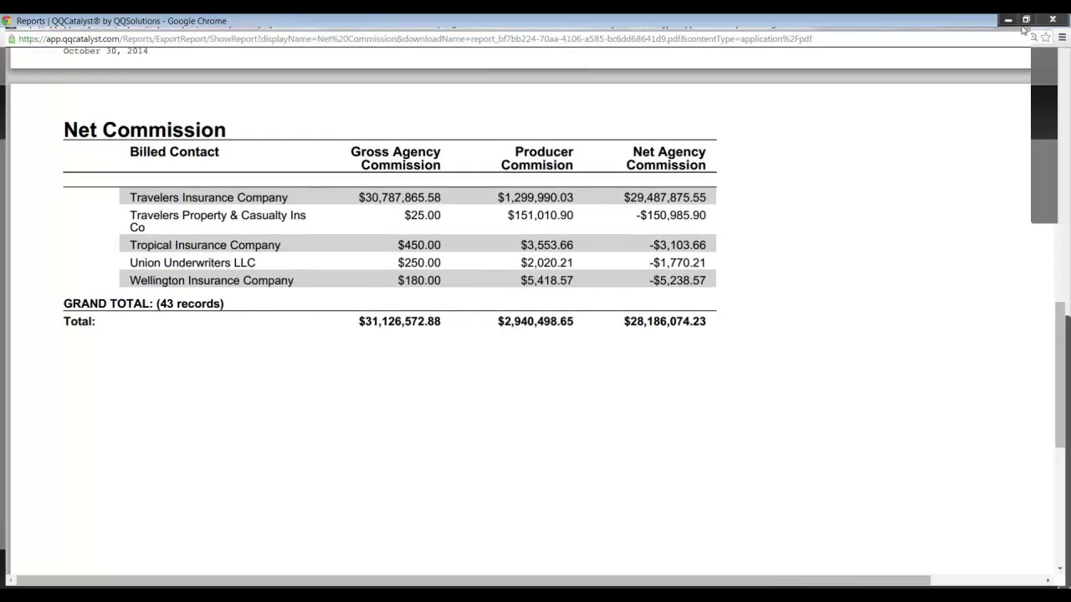
Step: Close the Net Commission run dialog and open the Production Report Agency run settings, checking the billed contact and business type filter options
click(264, 486)
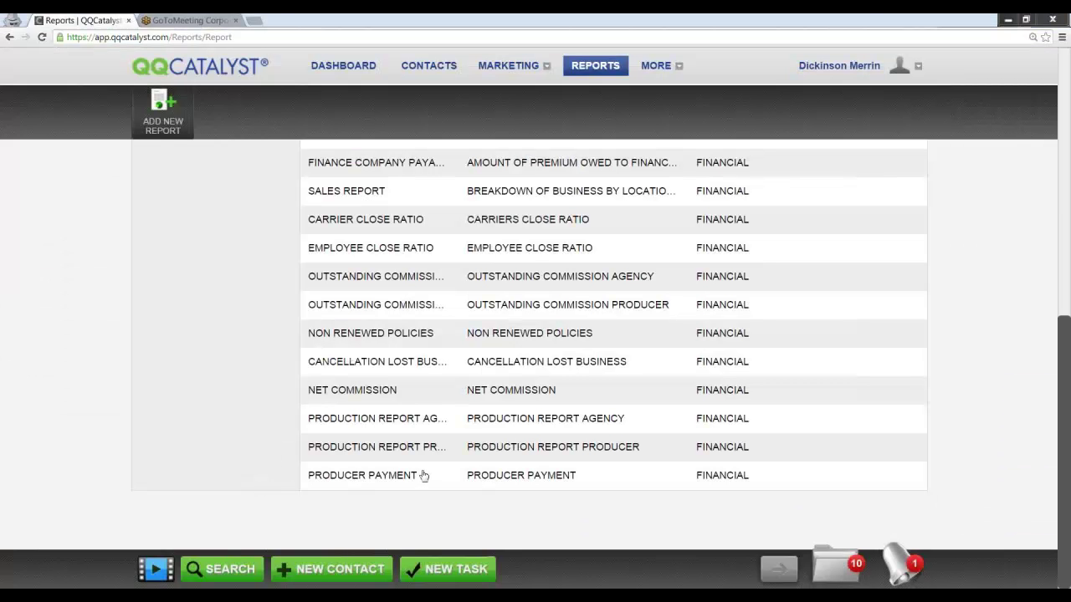
click(488, 423)
click(345, 331)
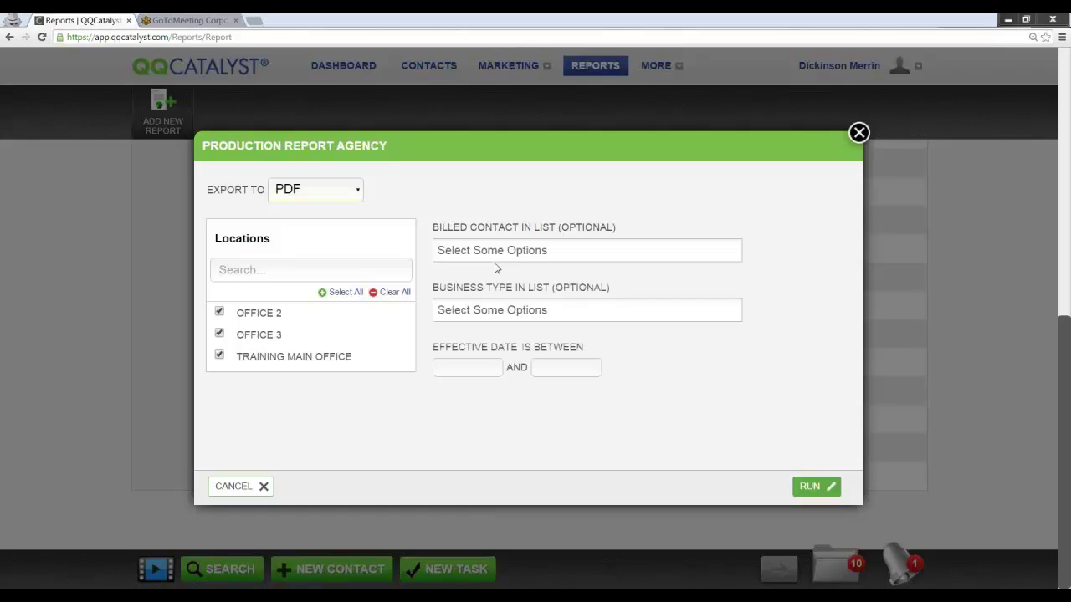
click(481, 251)
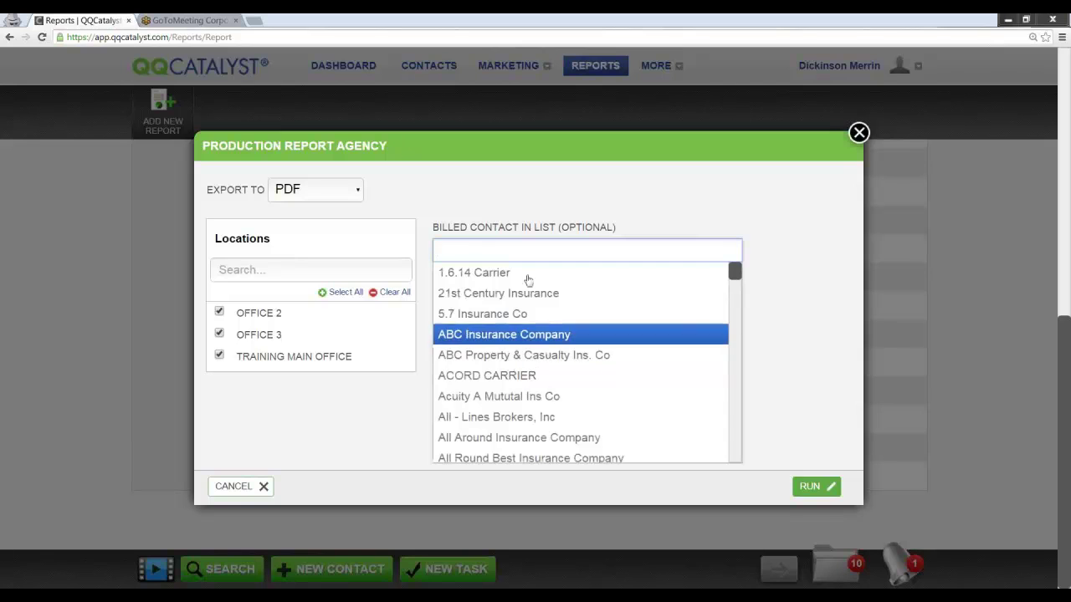
click(553, 222)
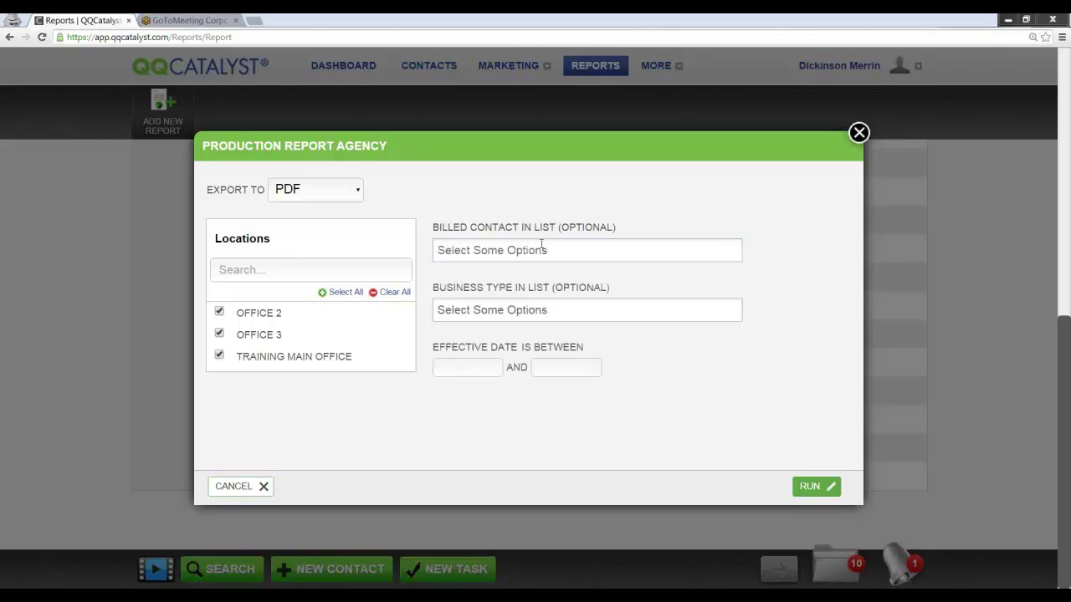
click(500, 310)
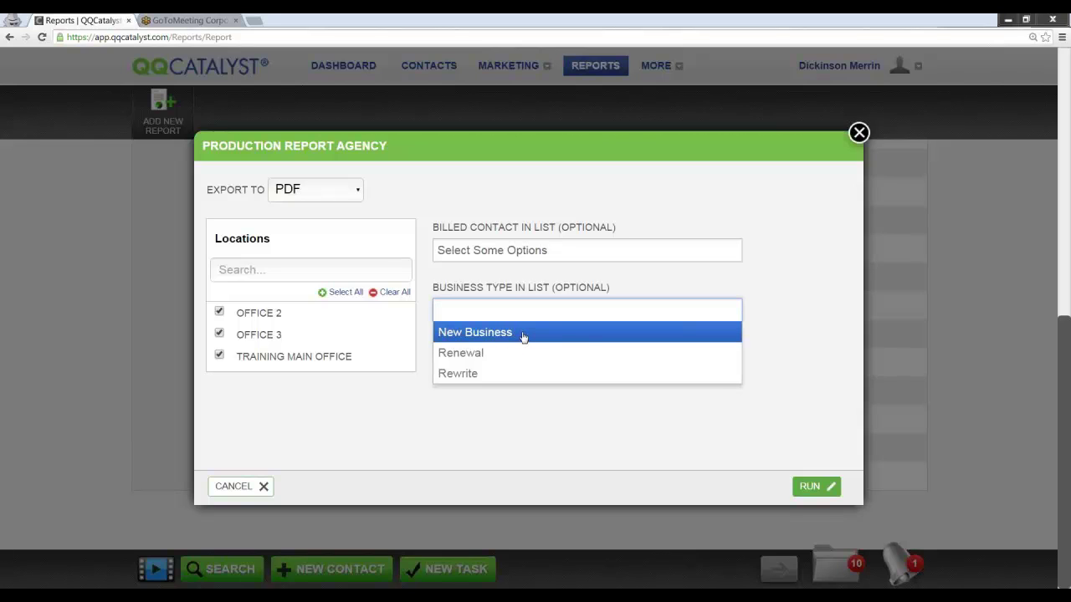
click(629, 290)
Step: Run the Production Report Agency report as a PDF for all locations with effective dates between 10/31/2013 and 10/31/2014
click(444, 365)
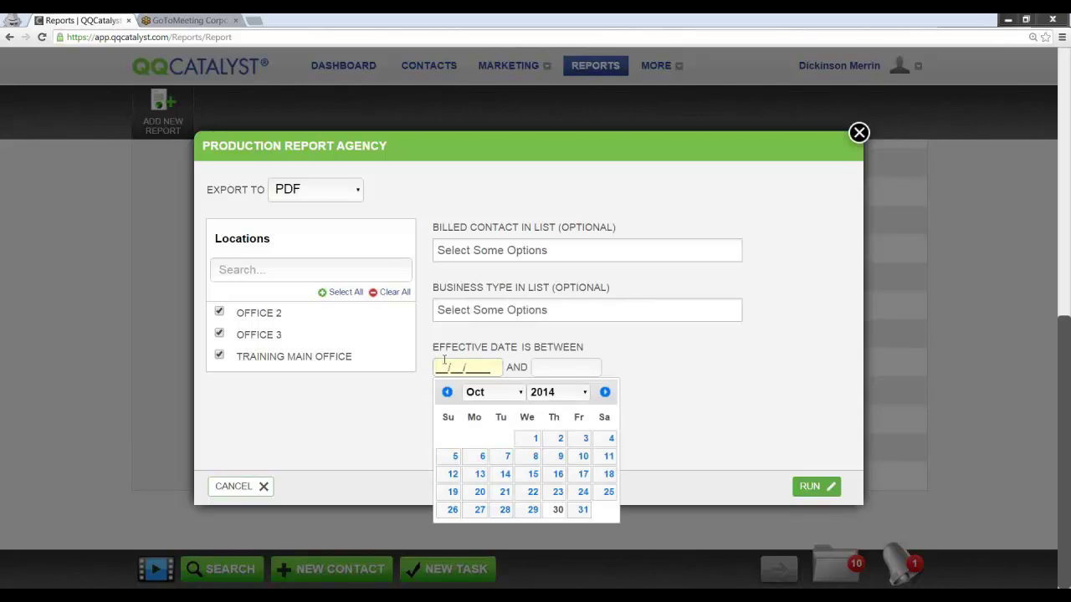
text(10/31/2)
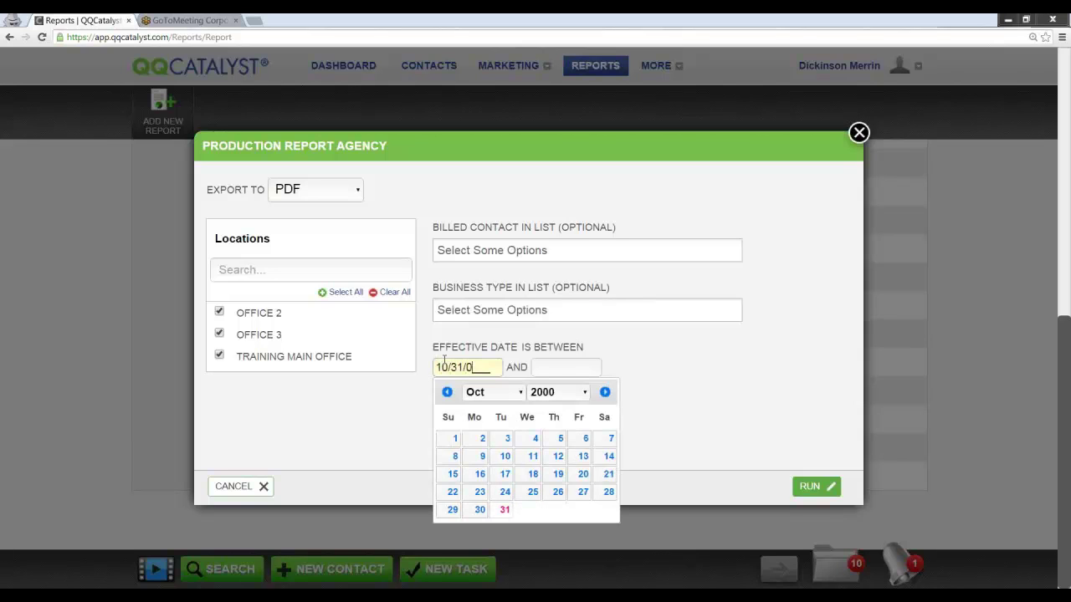
text(013)
key(Tab)
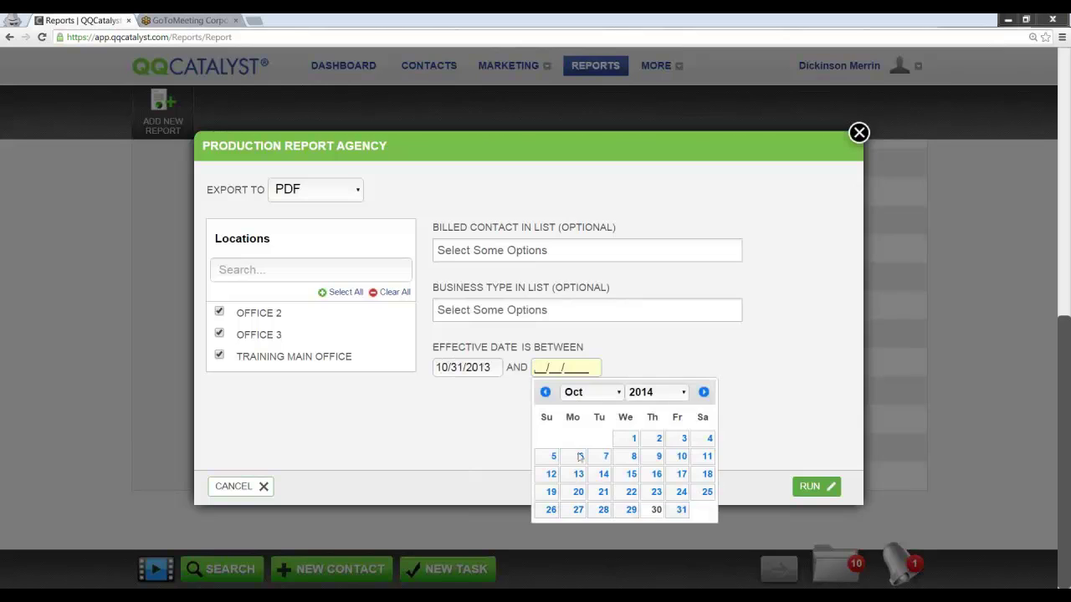
click(676, 511)
click(808, 487)
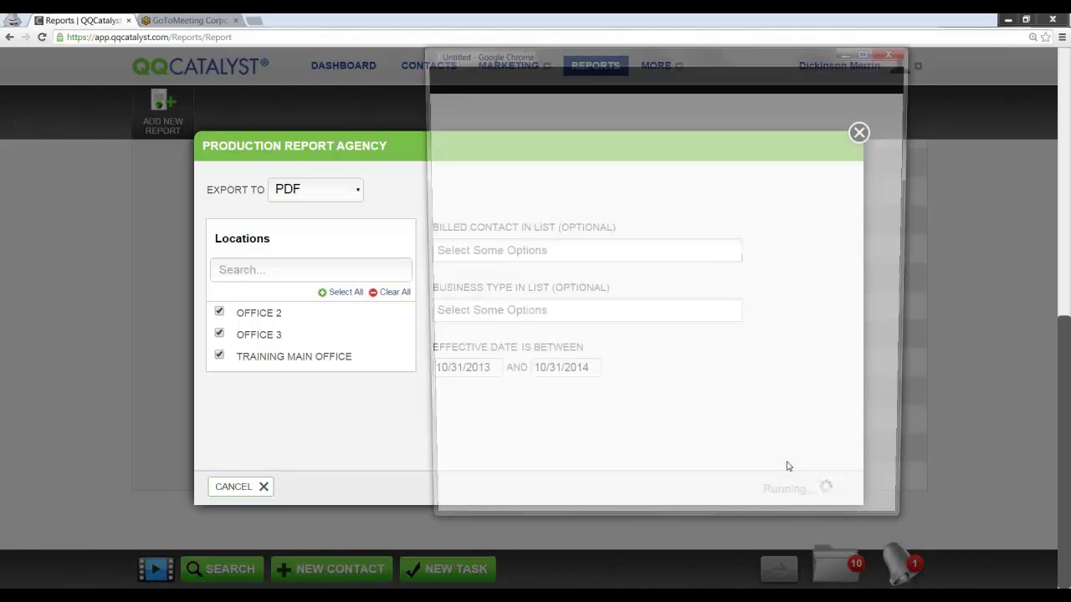
Step: Enlarge the Production Report Agency report and examine the commission premium volume percentage for All - Lines Brokers, Inc
click(870, 50)
scroll(627, 267, up, 2)
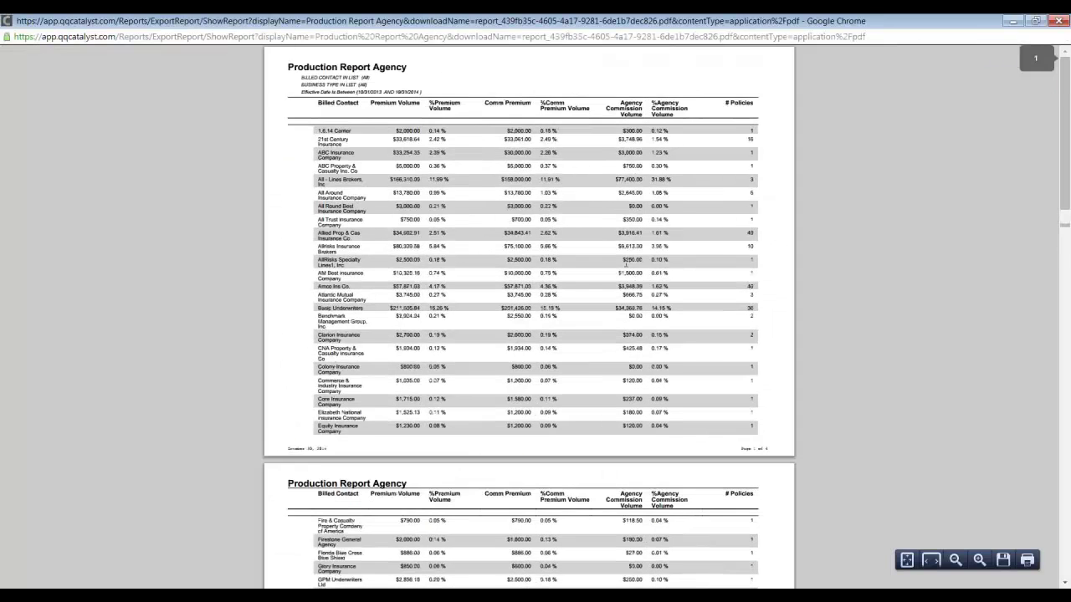
scroll(627, 267, up, 1)
scroll(629, 268, up, 1)
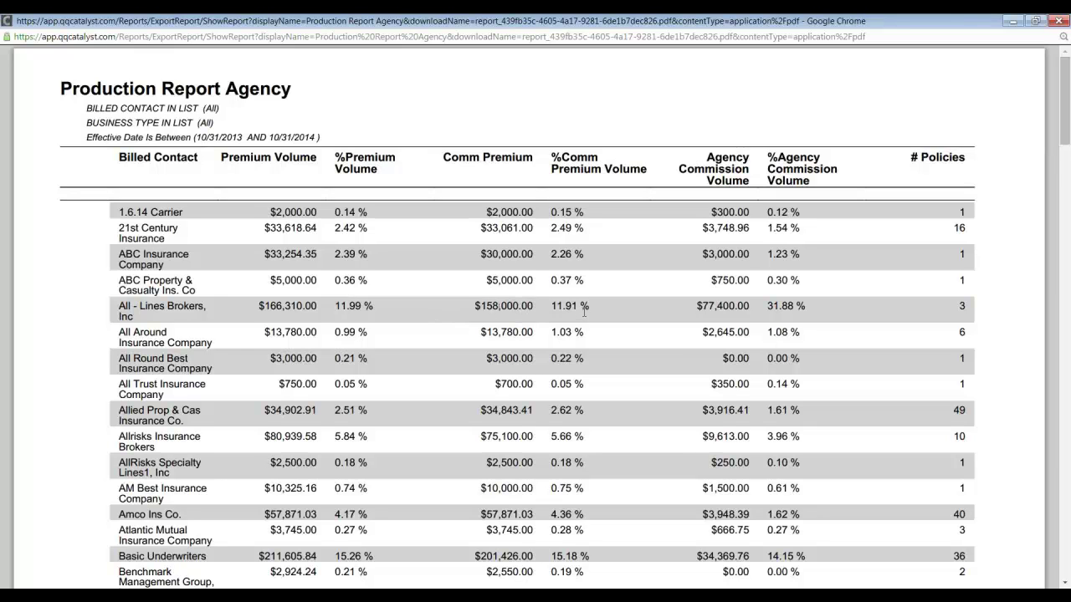
drag(589, 306, 550, 307)
click(653, 358)
Step: Review the remaining billed contacts in the Production Report Agency report through to the totals, and close the report and its run dialog
scroll(1009, 304, down, 9)
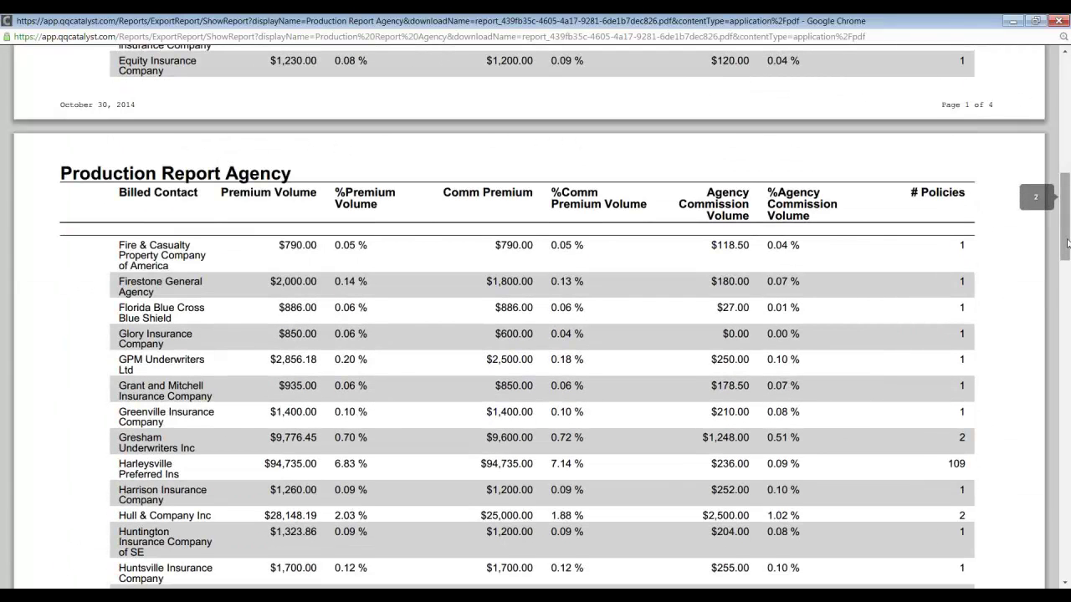
drag(1066, 243, 1068, 459)
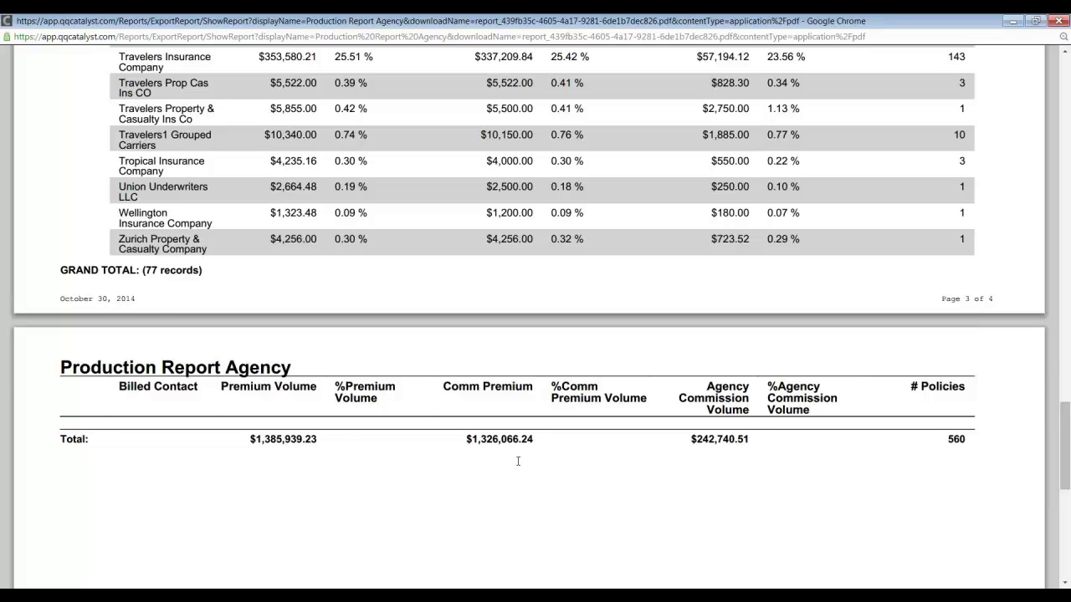
scroll(848, 131, up, 5)
scroll(1043, 62, up, 15)
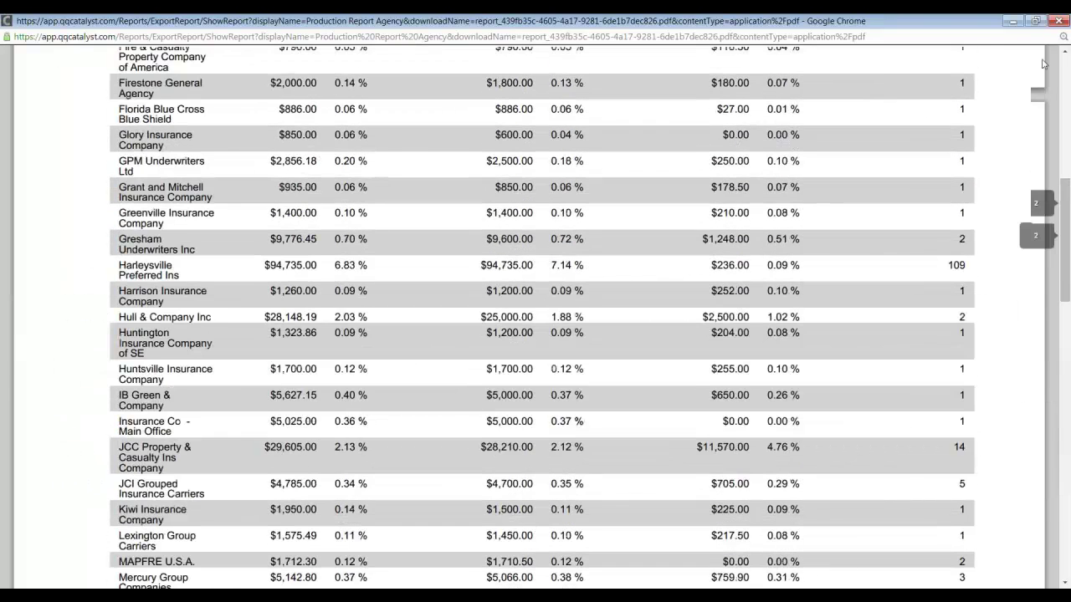
scroll(1044, 63, up, 3)
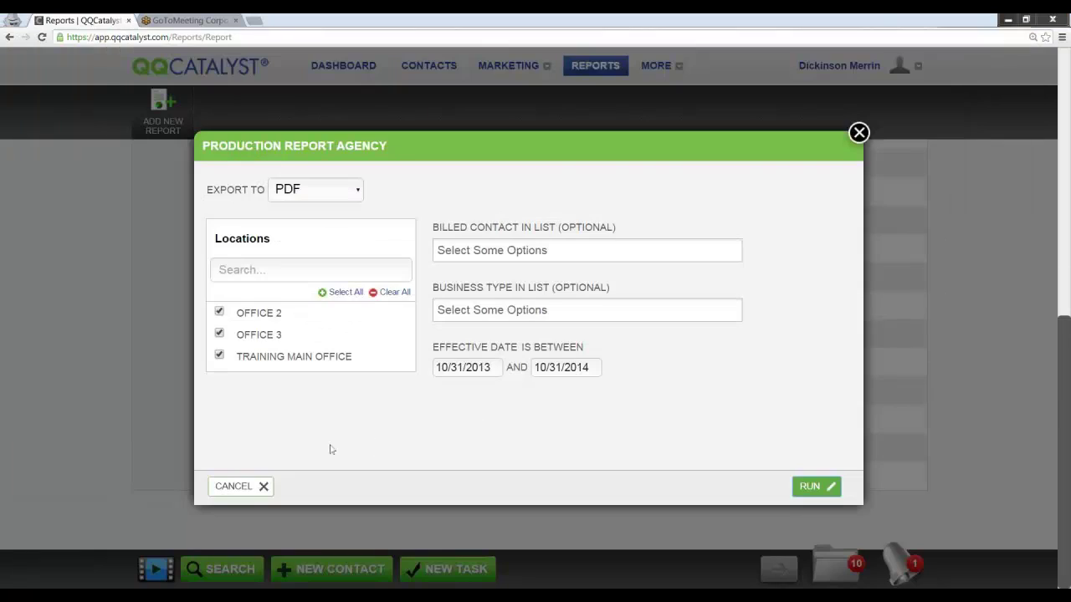
click(261, 487)
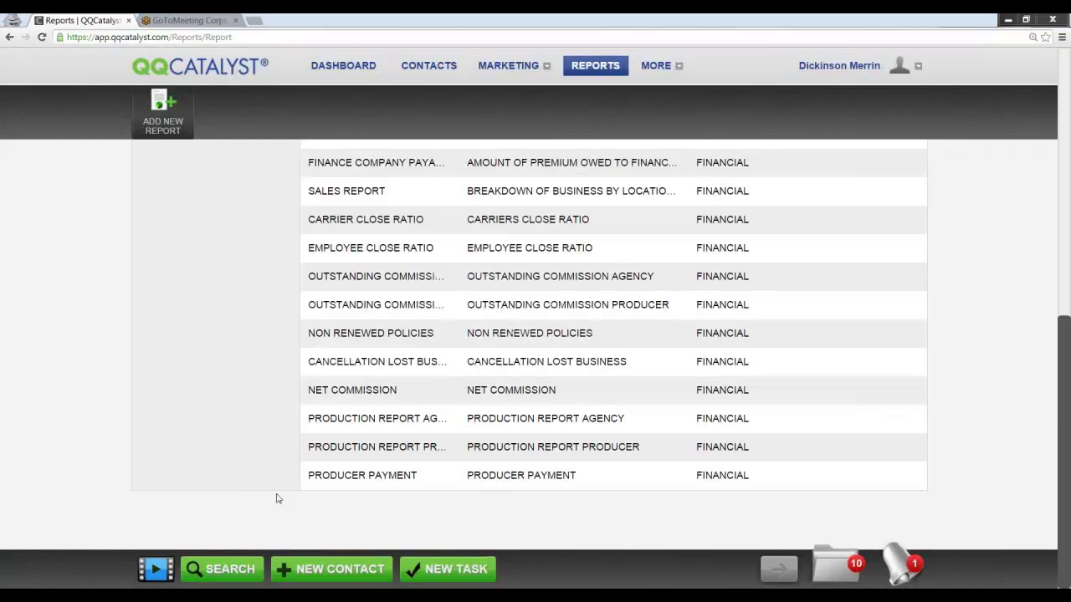
Step: Run the Production Report Producer report as a PDF for all locations with effective dates between 01/01/2014 and 10/31/2014
click(544, 453)
click(360, 358)
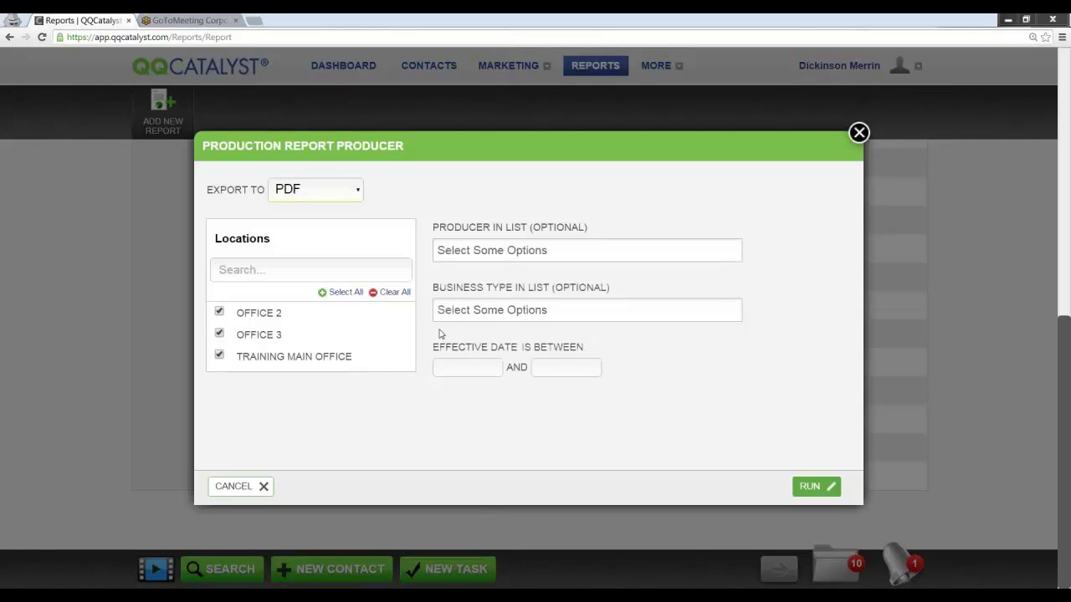
click(436, 367)
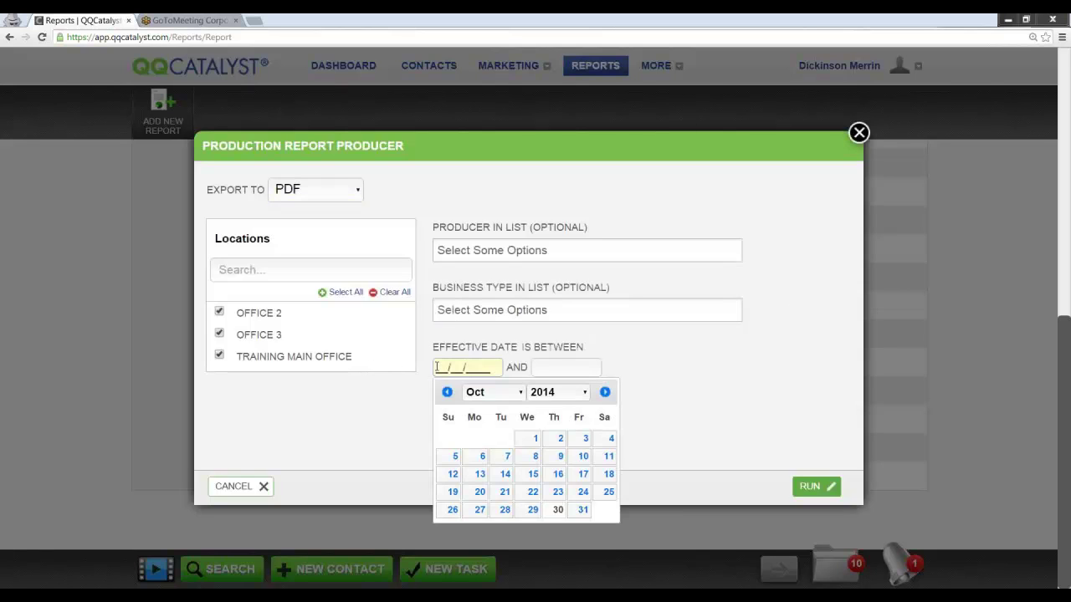
text(01/01/2014)
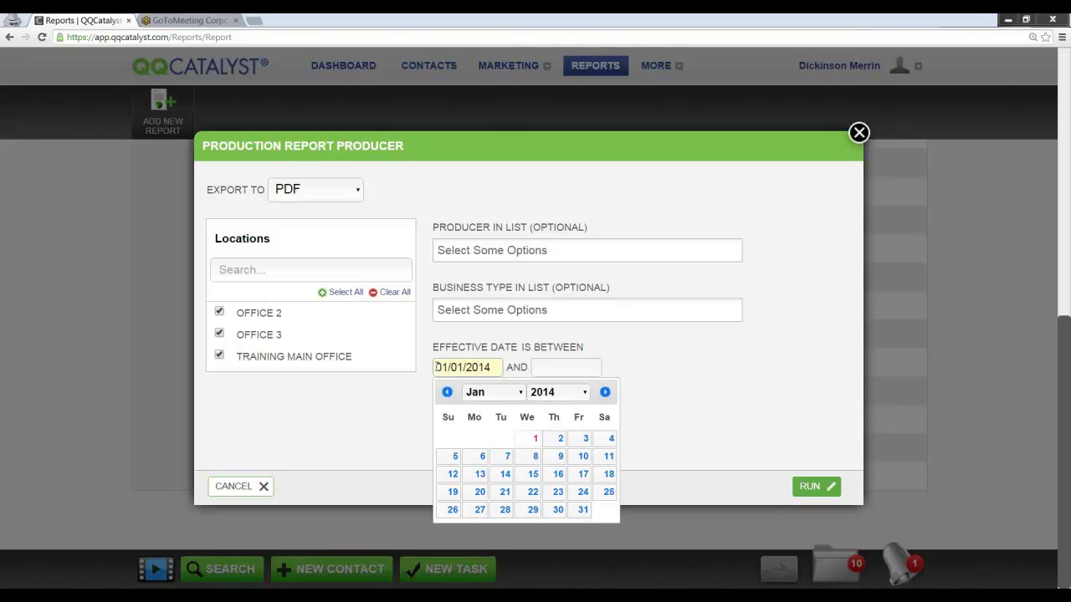
key(Tab)
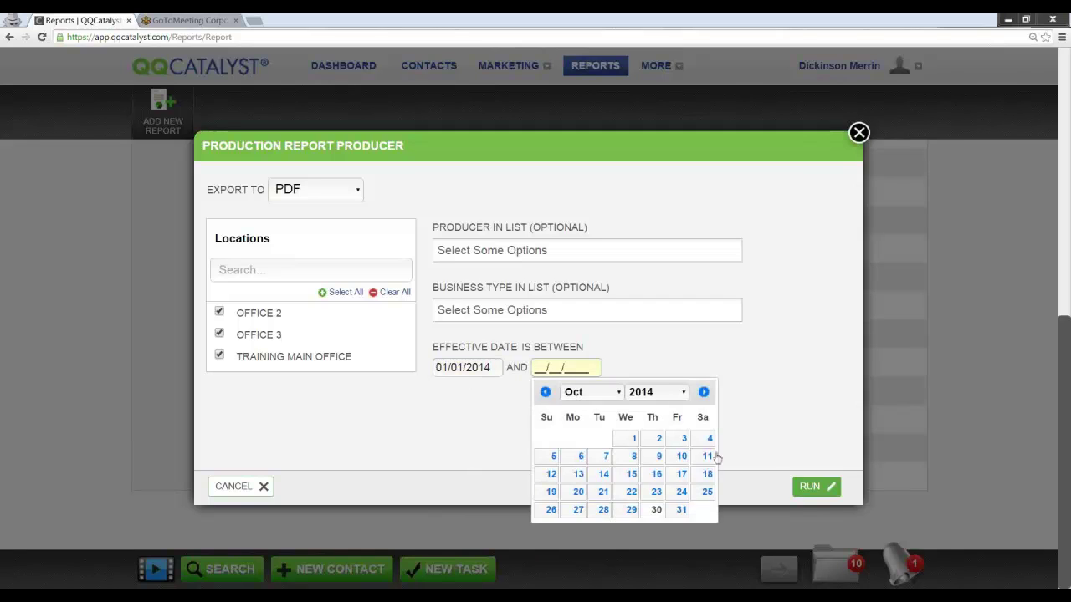
click(671, 513)
click(810, 486)
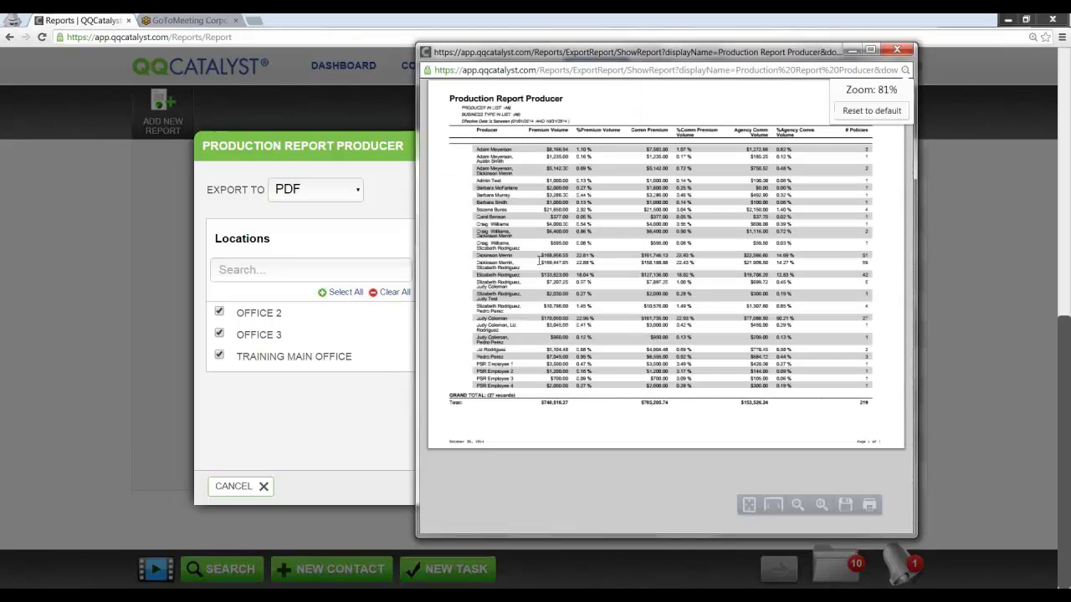
Step: Enlarge the Production Report Producer report, review the volumes per single and shared producer through to the grand total, and close it and its run dialog
click(870, 50)
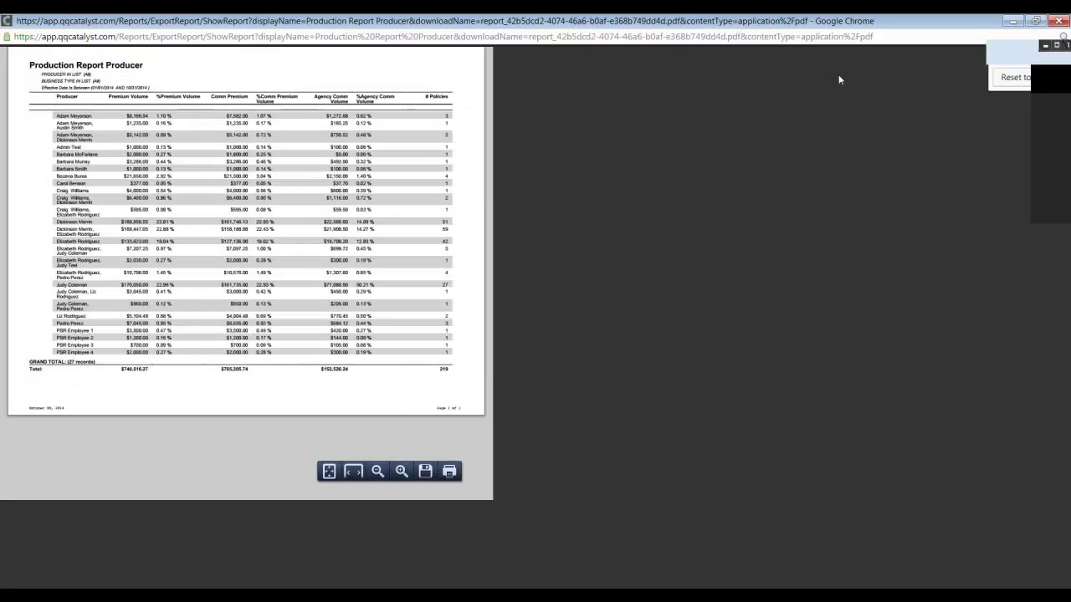
scroll(434, 310, up, 6)
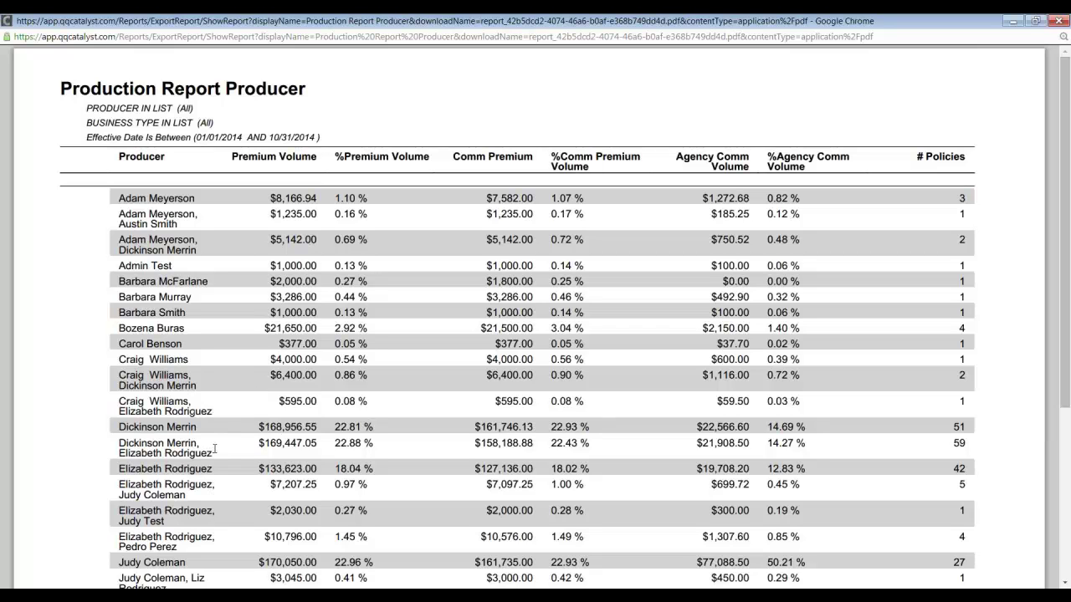
scroll(229, 460, down, 2)
scroll(264, 425, down, 3)
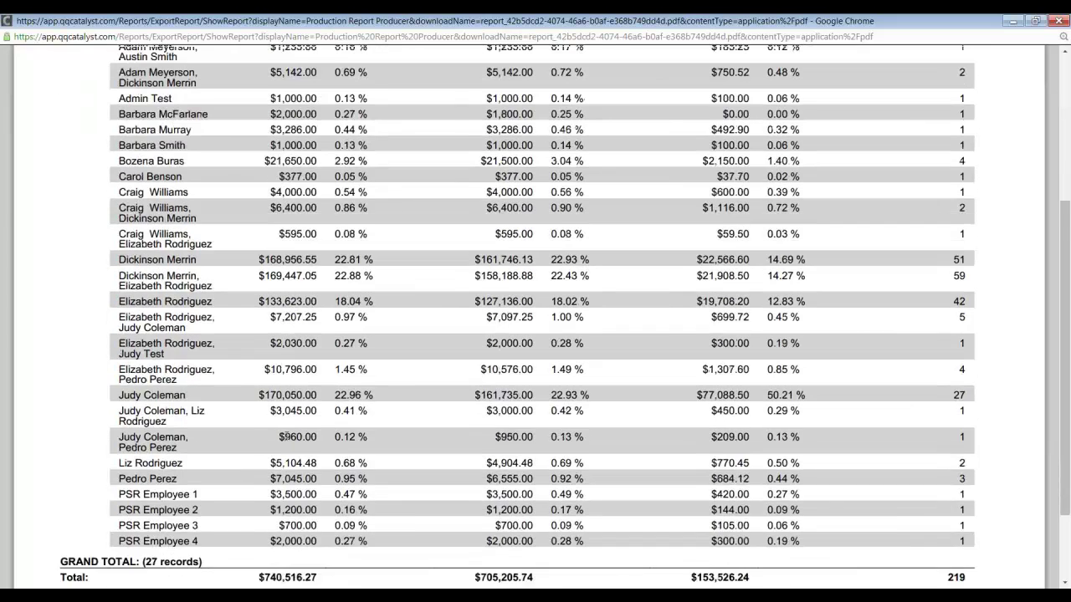
scroll(285, 431, up, 5)
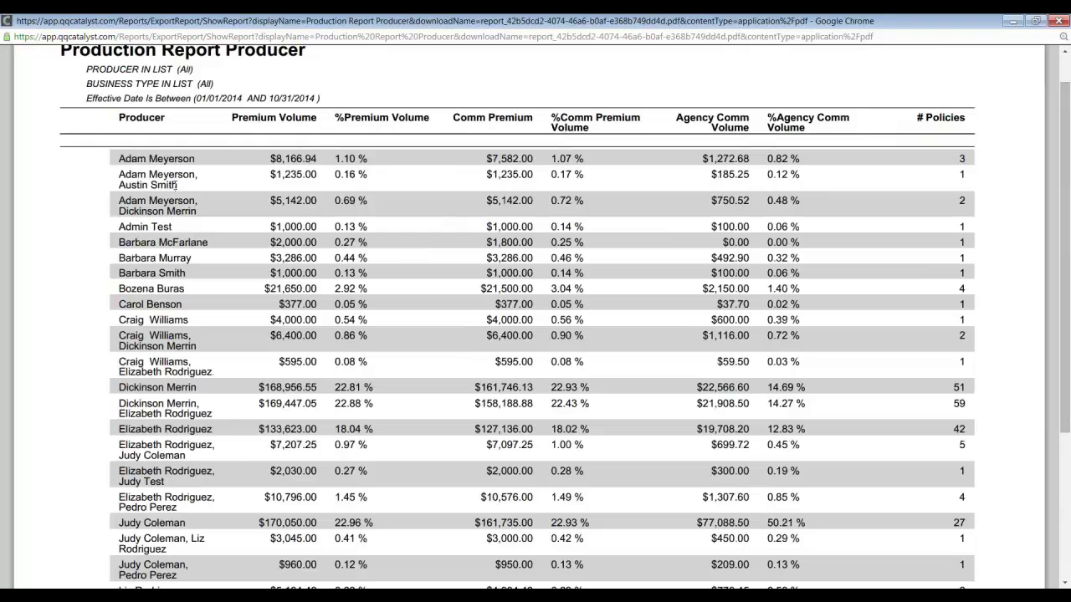
scroll(268, 328, down, 4)
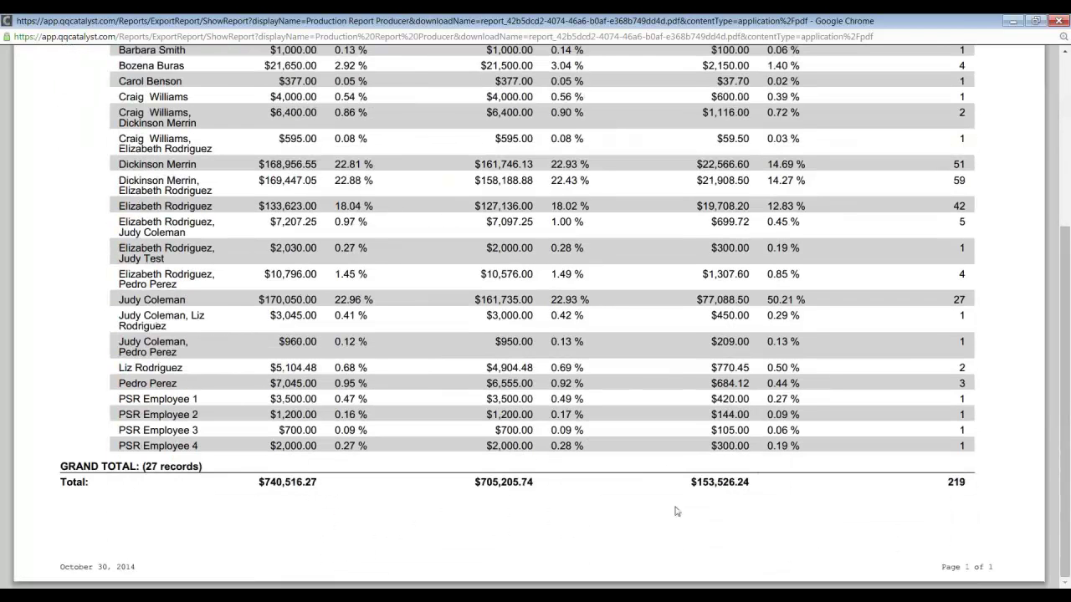
scroll(549, 453, up, 2)
scroll(549, 453, up, 3)
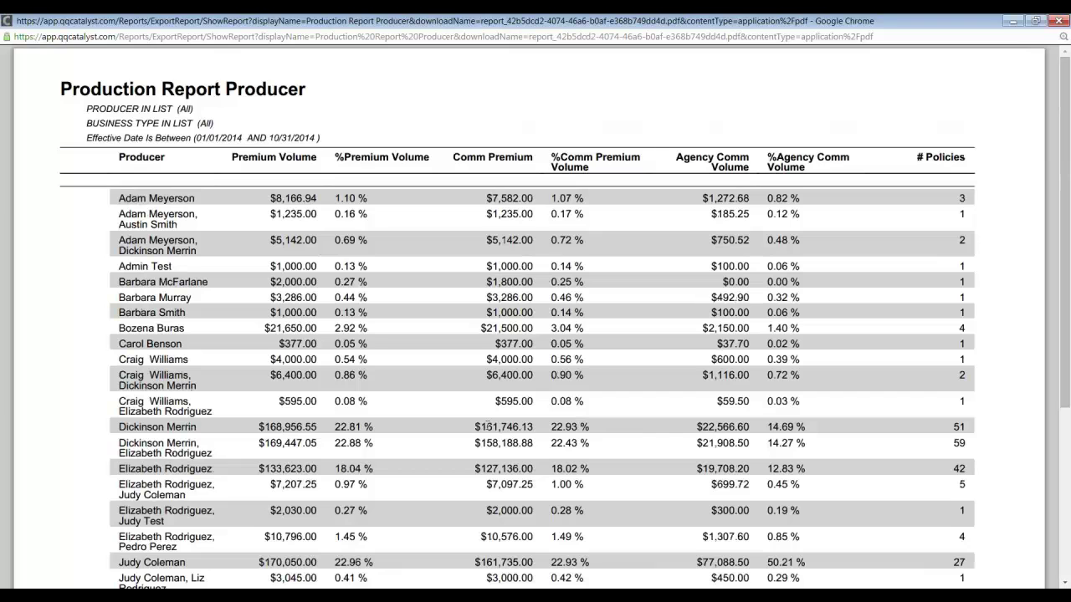
click(1051, 21)
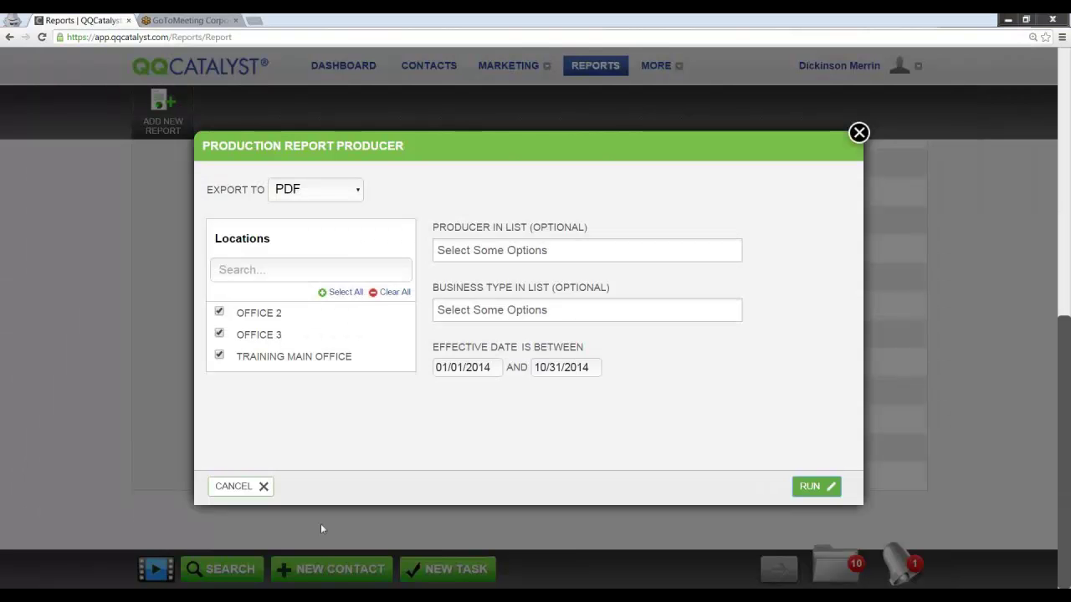
click(262, 493)
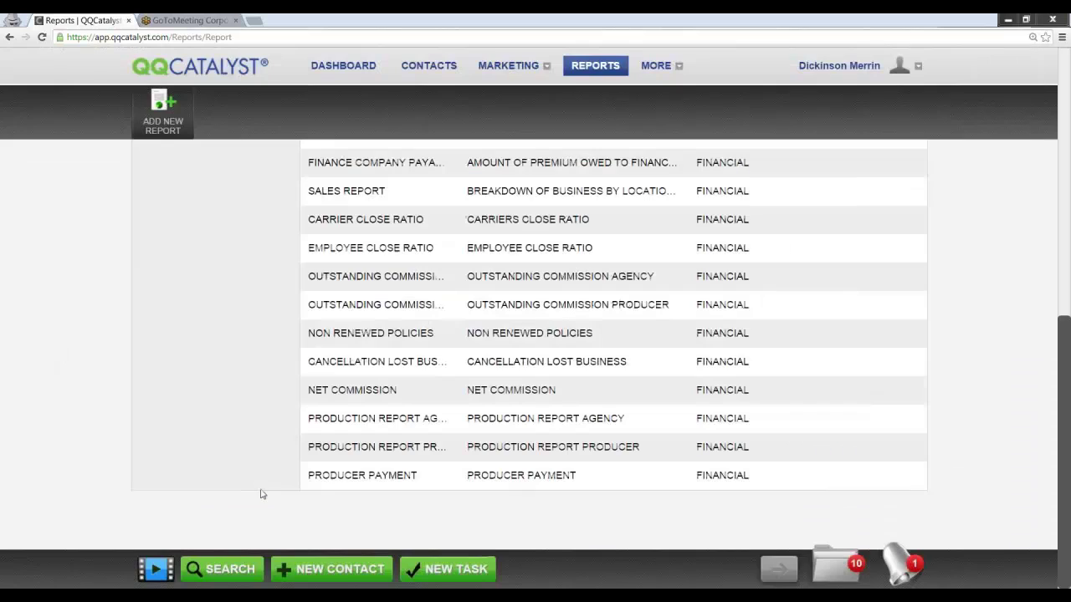
Step: Run the Producer Payment report as a PDF for all locations with payment dates between 01/01/2014 and 10/31/2014
click(542, 483)
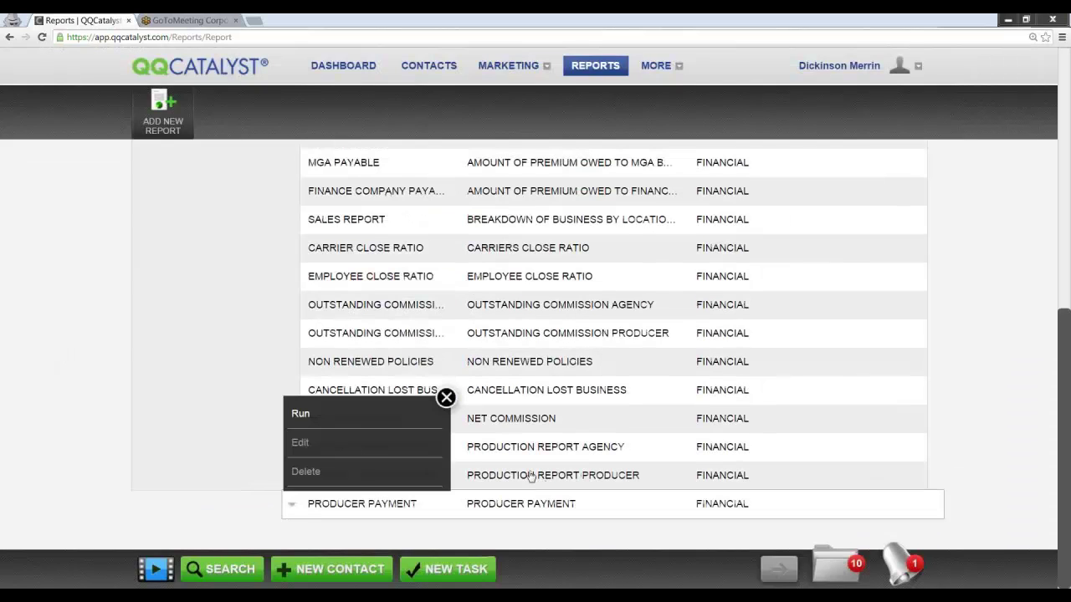
click(371, 420)
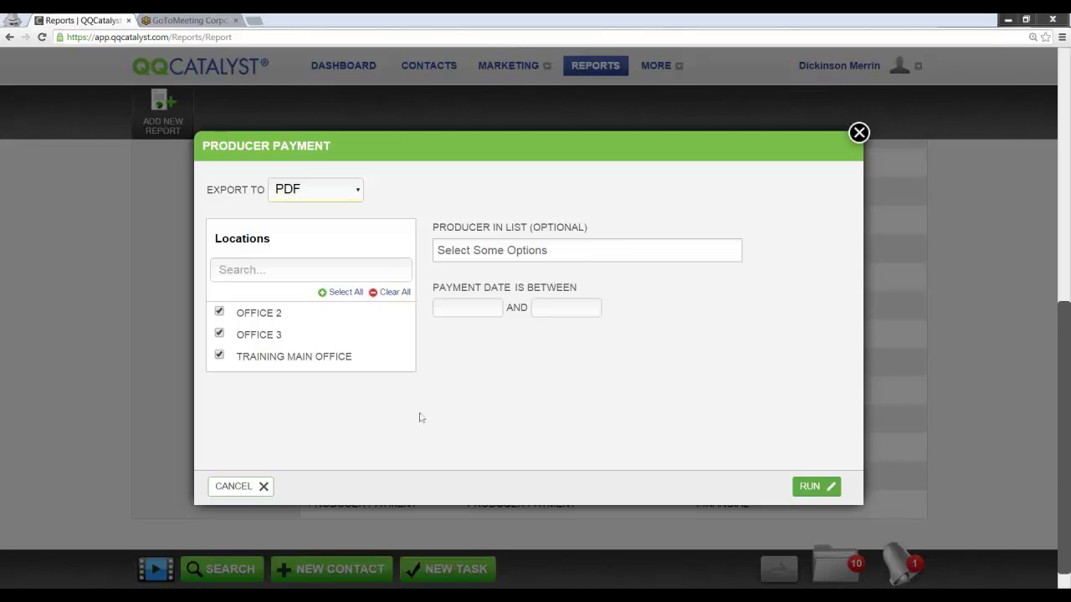
click(444, 306)
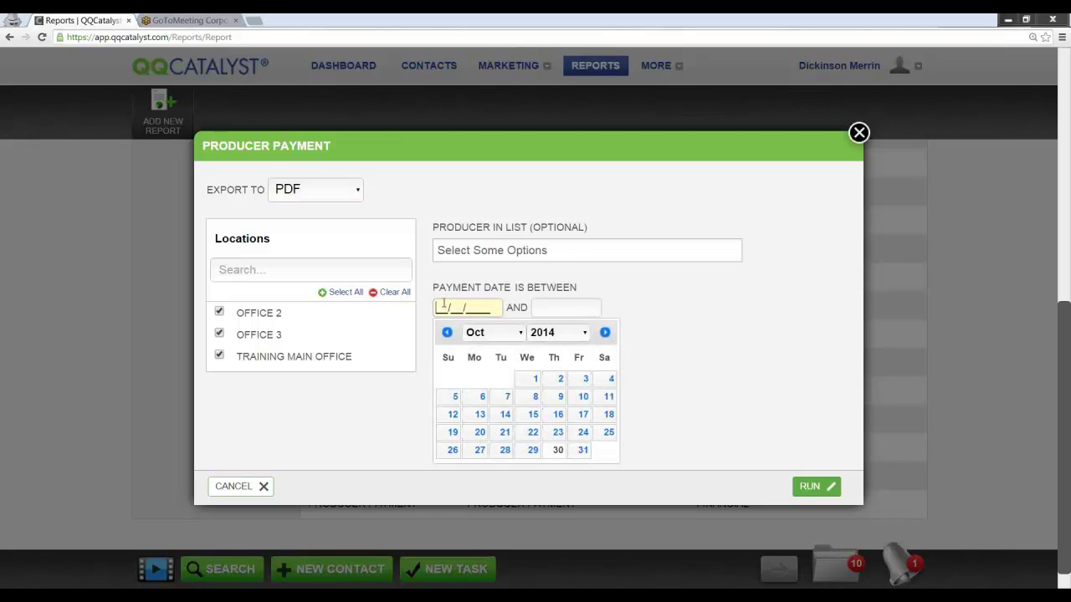
text(01012014)
key(Tab)
click(681, 450)
click(810, 486)
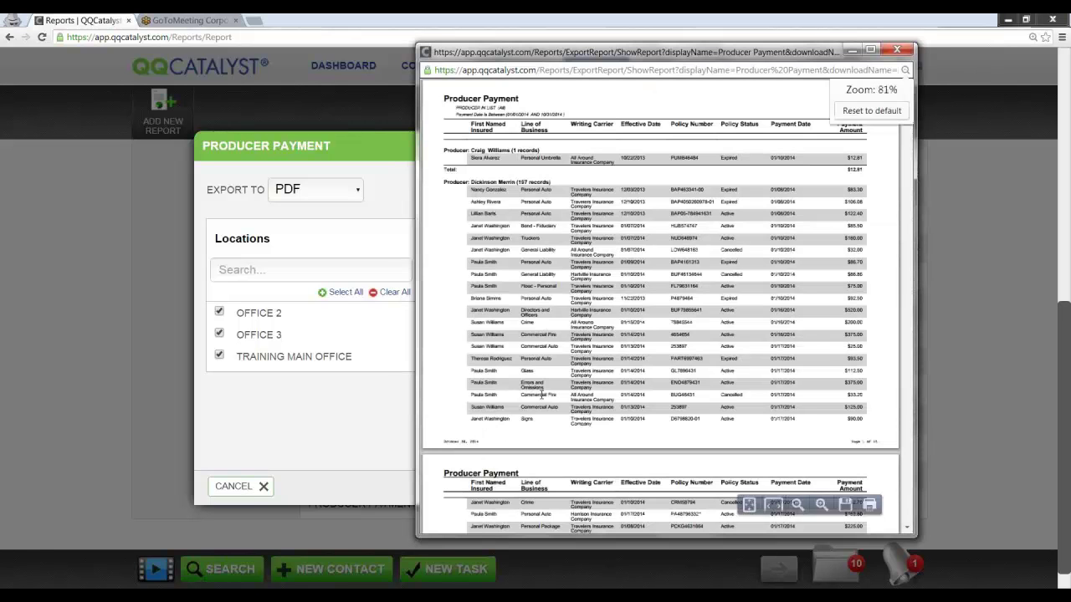
Step: Enlarge the Producer Payment report, review the payments per producer through to the grand total, and close it and its run dialog
click(870, 51)
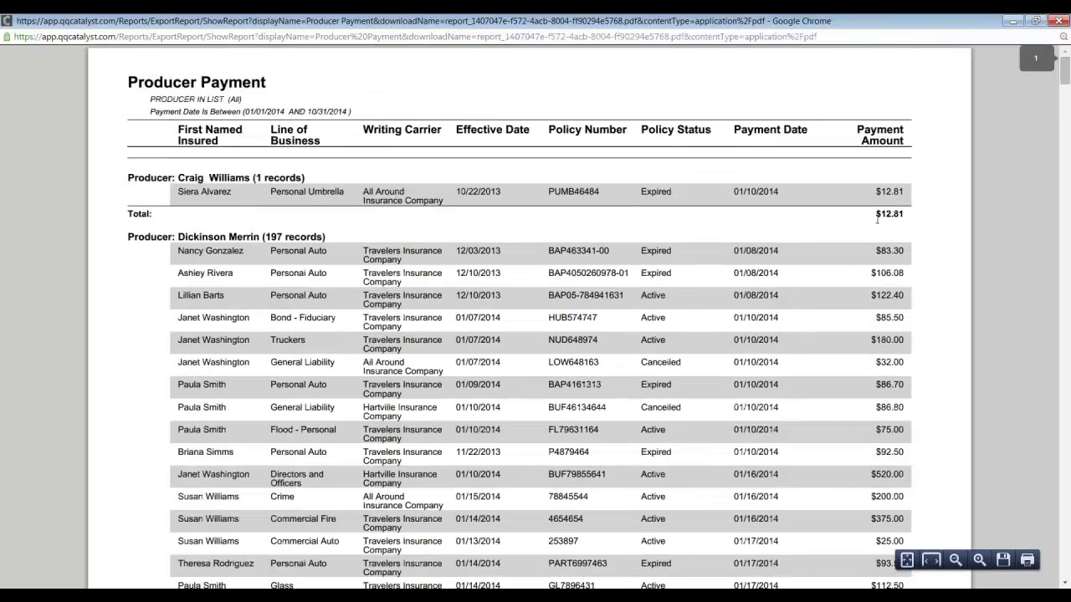
scroll(875, 282, down, 3)
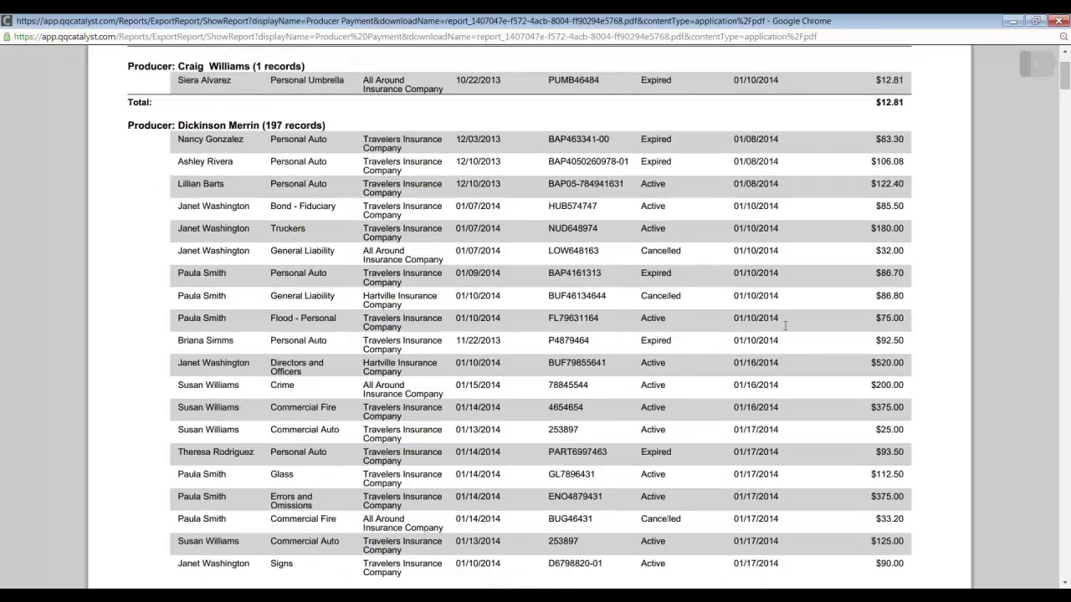
scroll(808, 360, down, 10)
scroll(808, 360, down, 20)
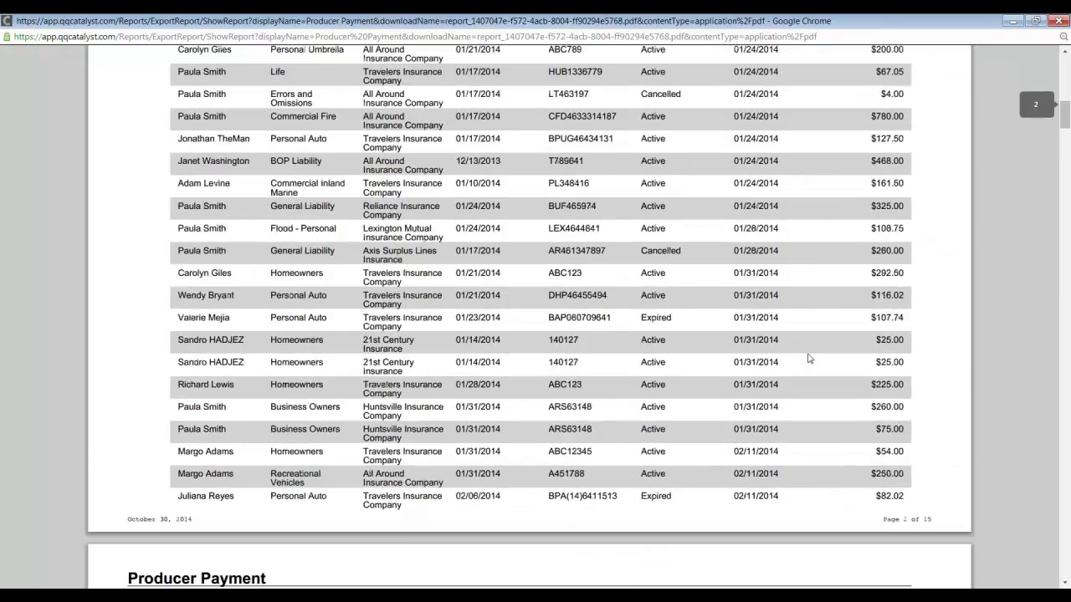
scroll(812, 372, down, 20)
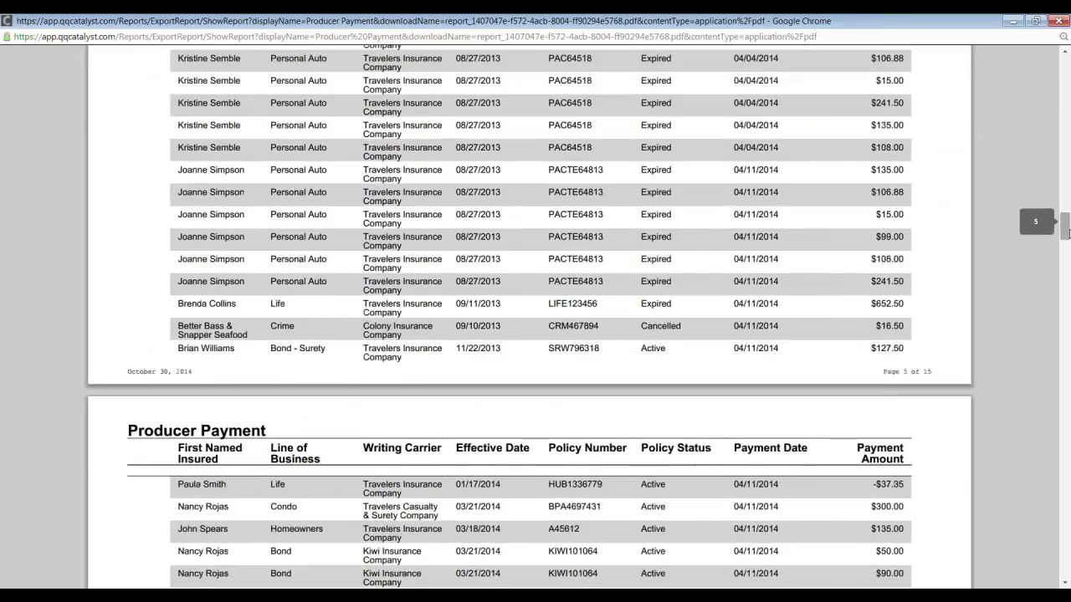
drag(1065, 233, 1062, 569)
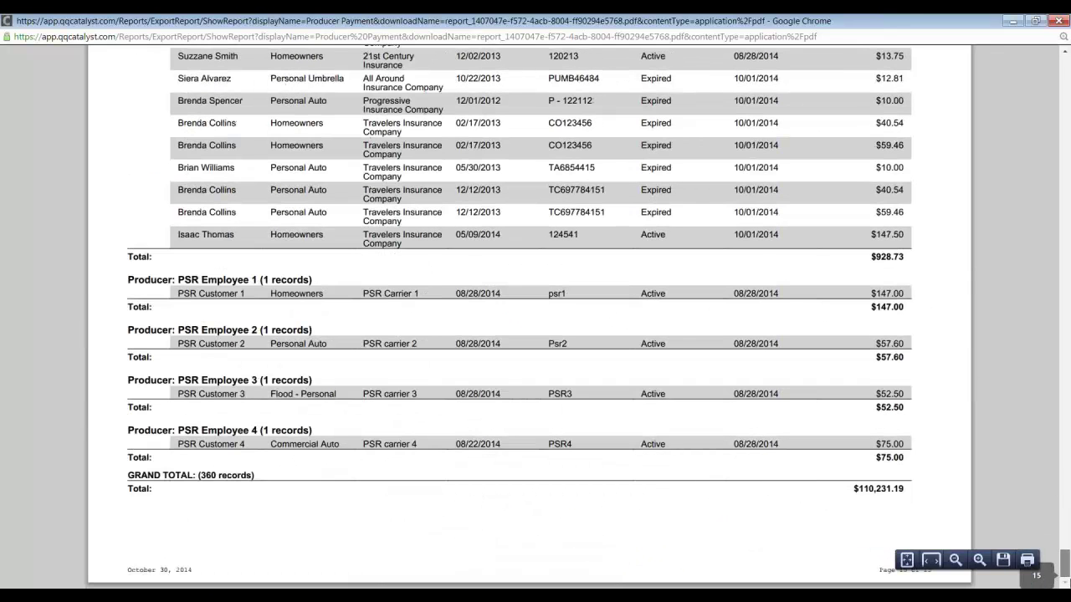
drag(1068, 575, 1067, 572)
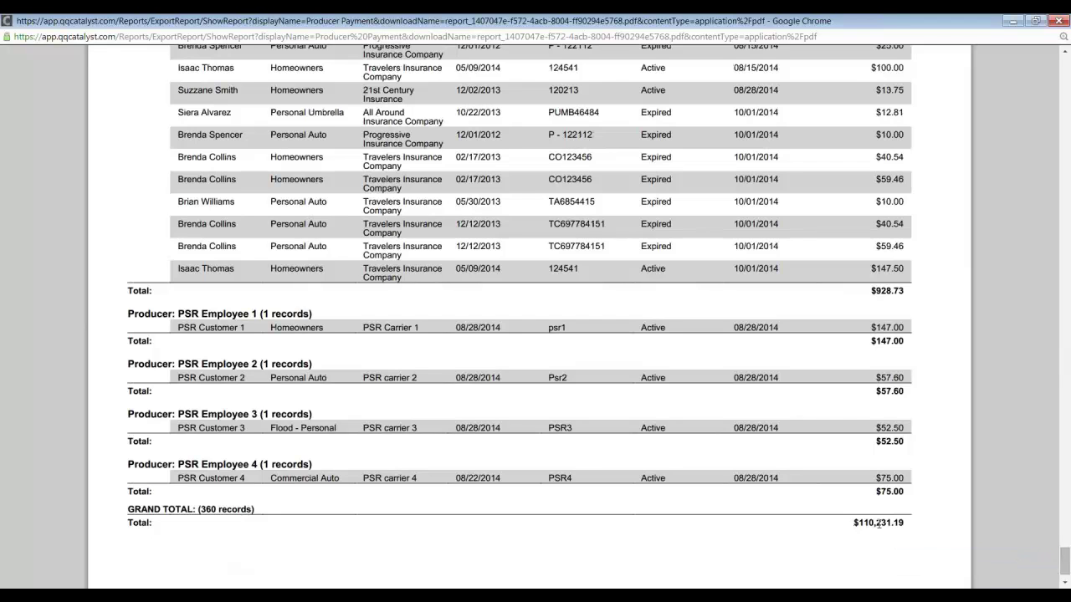
click(1054, 22)
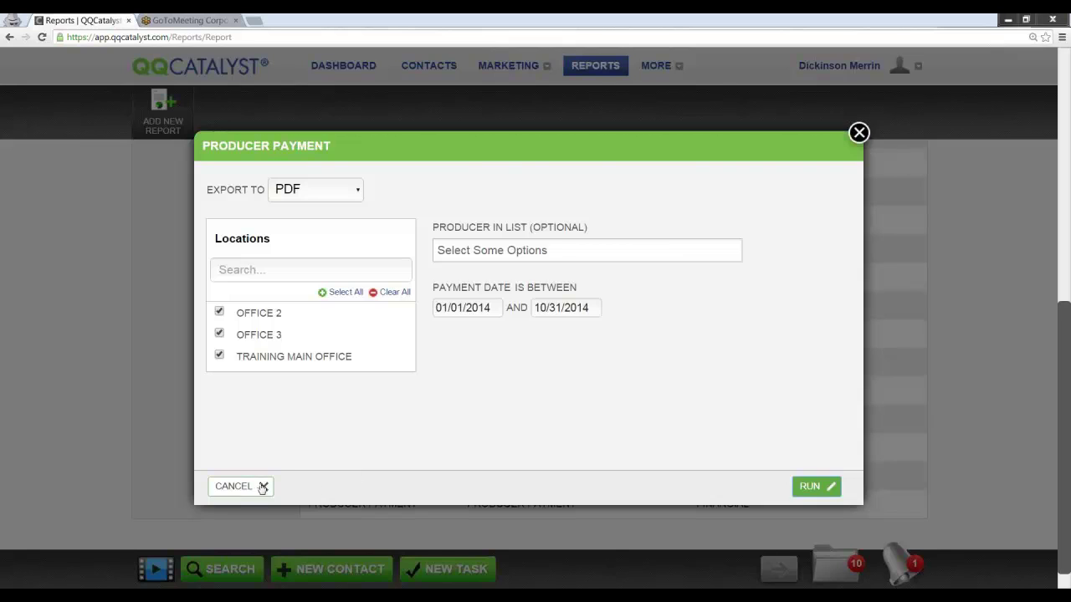
click(250, 494)
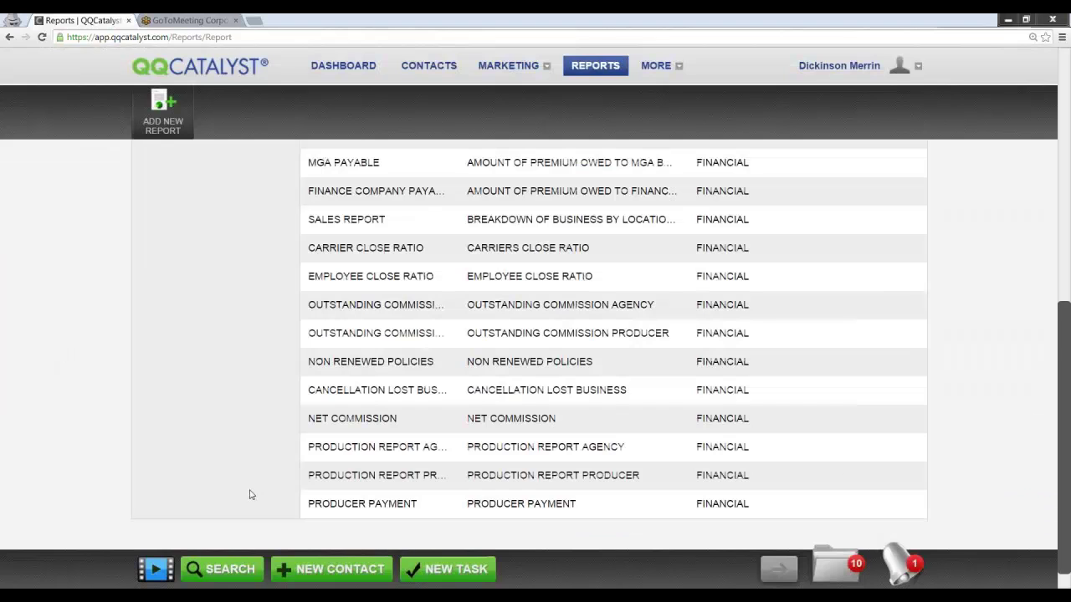
Step: Run the Carrier Close Ratio report as a PDF for all locations with effective dates between 01/01/2014 and 10/31/2014
click(510, 251)
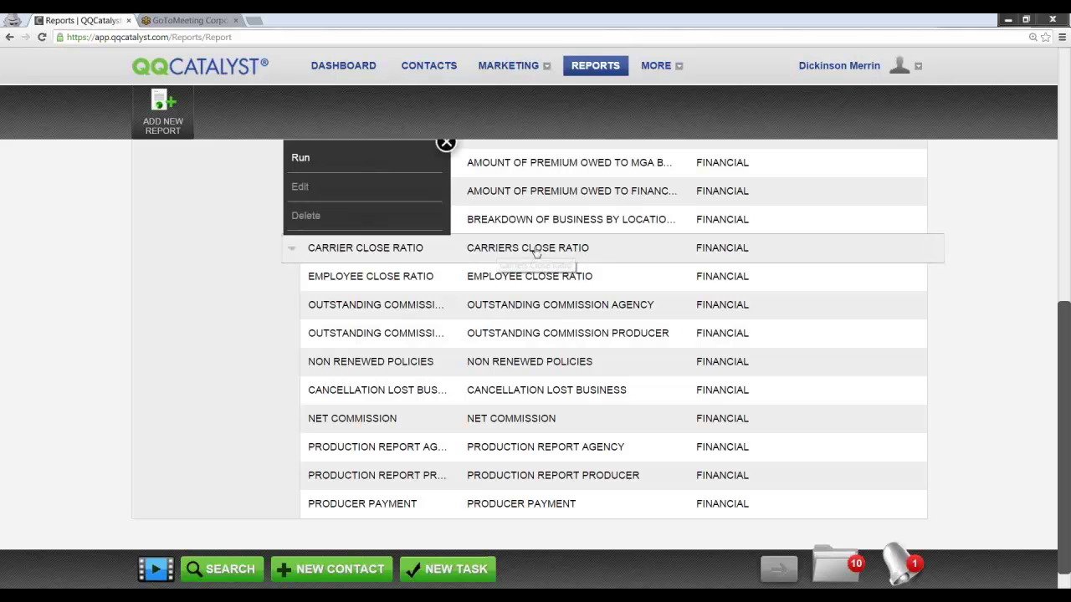
click(387, 165)
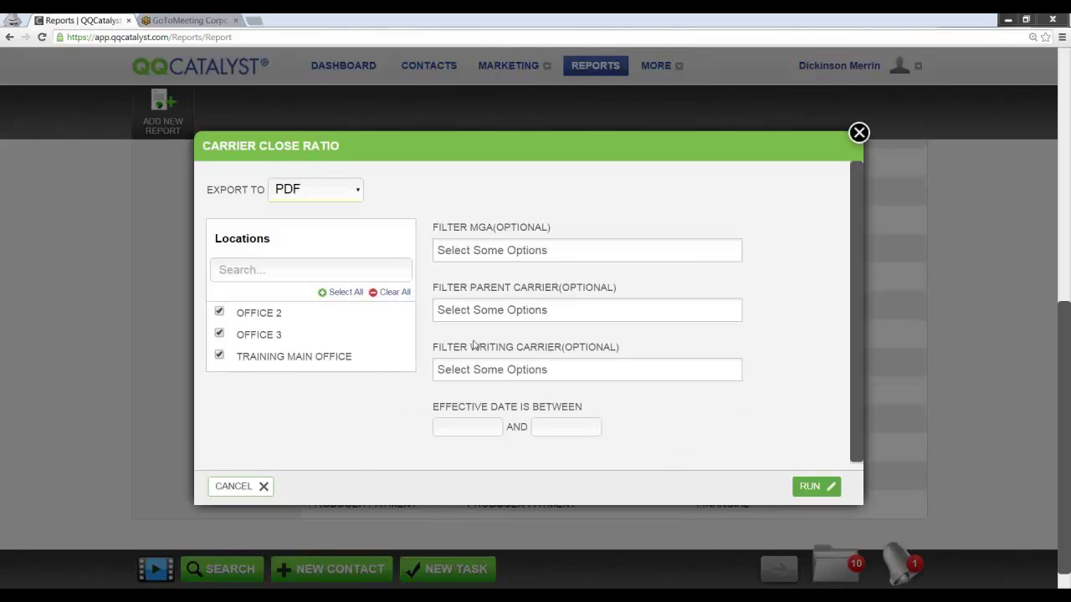
click(447, 422)
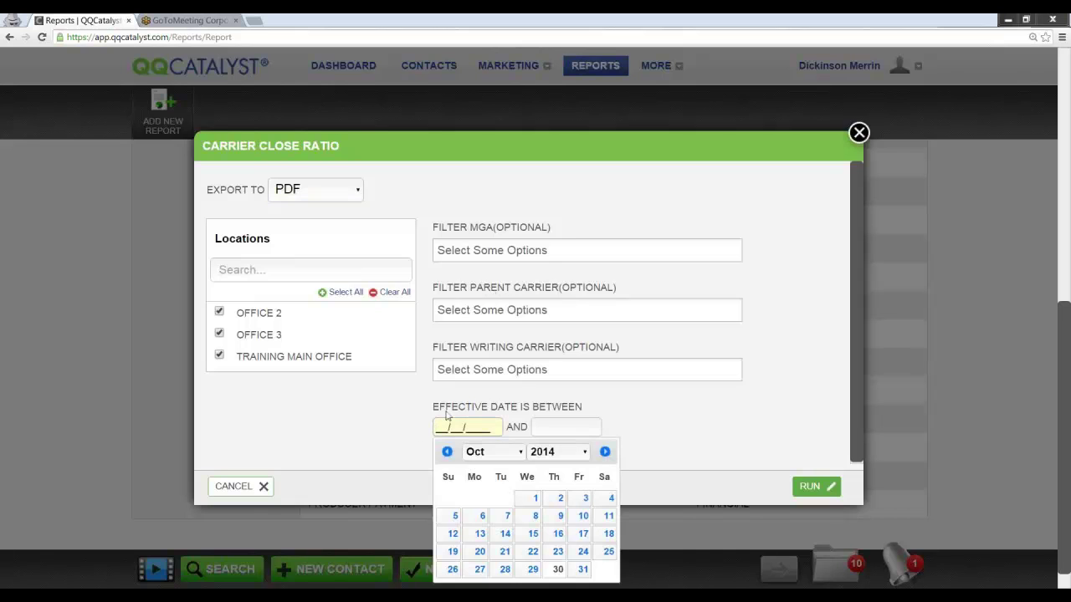
text(01/01/201)
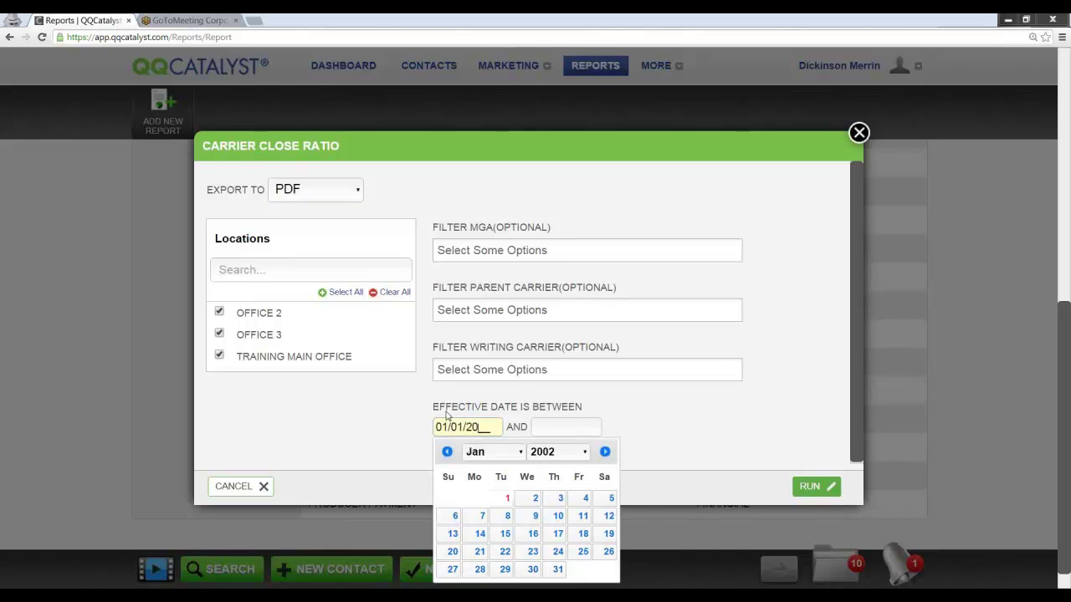
text(4)
key(Tab)
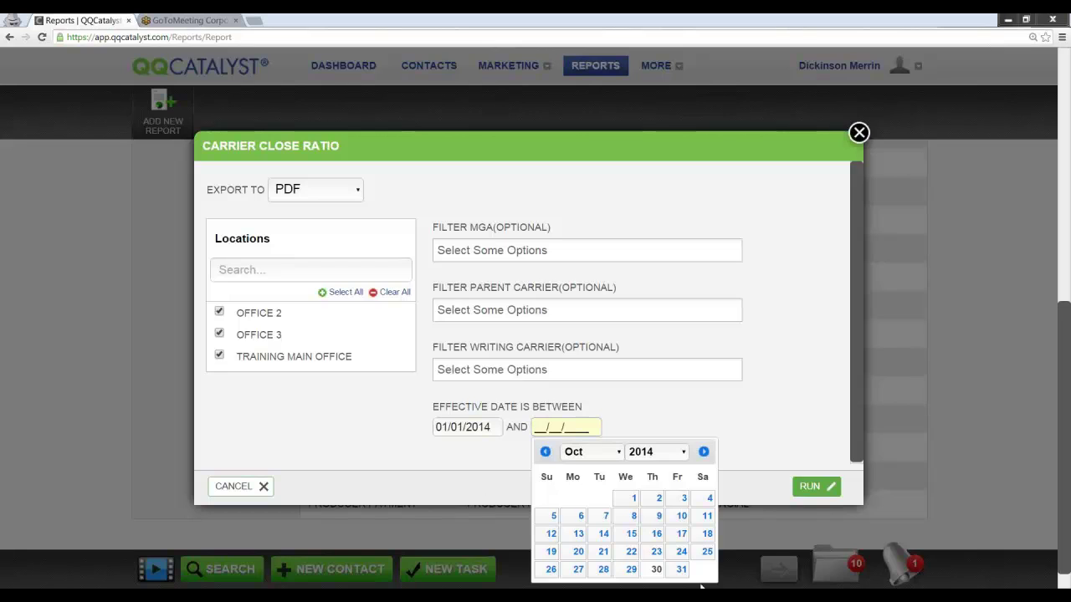
click(681, 569)
click(816, 487)
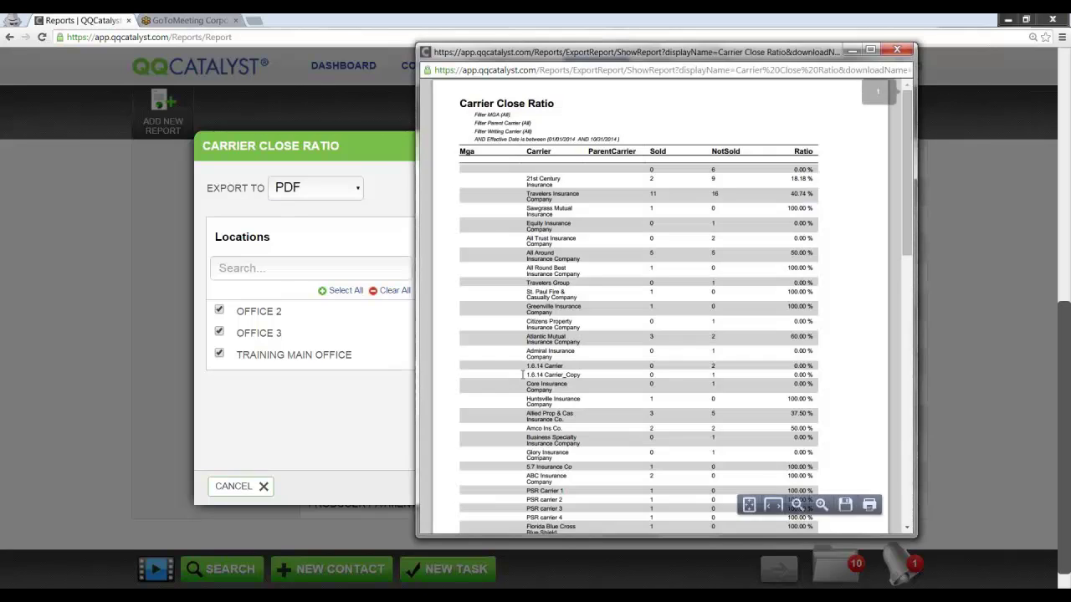
Step: Enlarge the Carrier Close Ratio report, review the sold and not-sold ratios per carrier and MGA, and close it and its run dialog
click(870, 49)
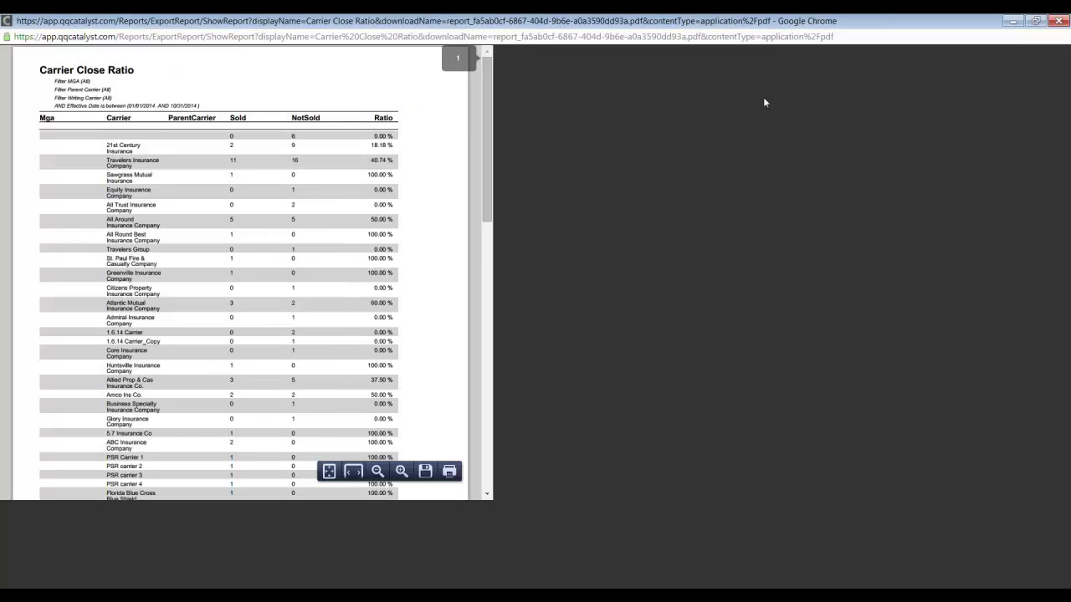
scroll(560, 301, up, 1)
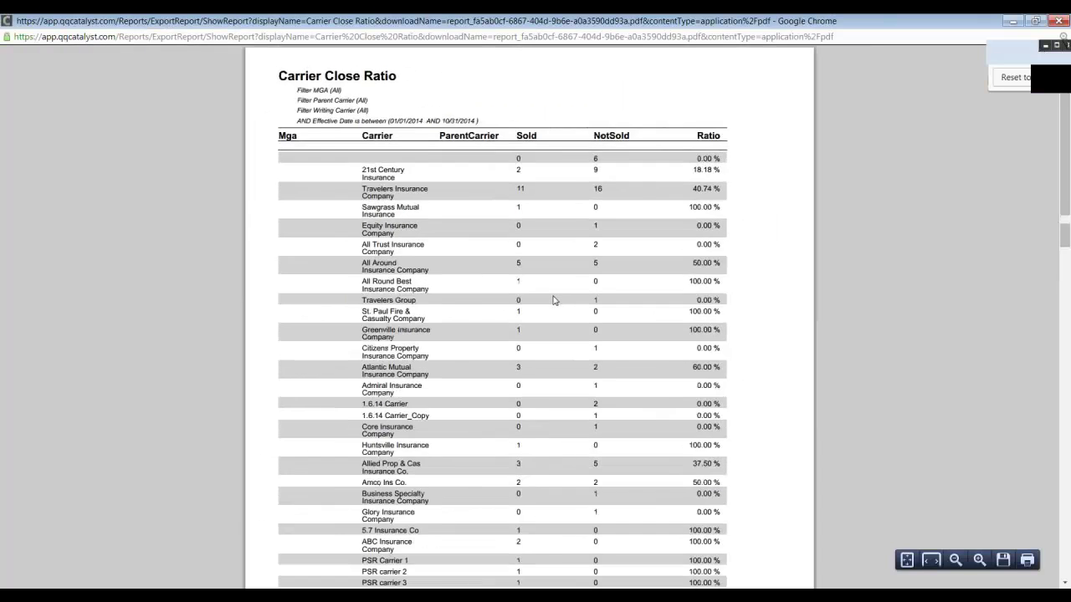
scroll(553, 299, up, 3)
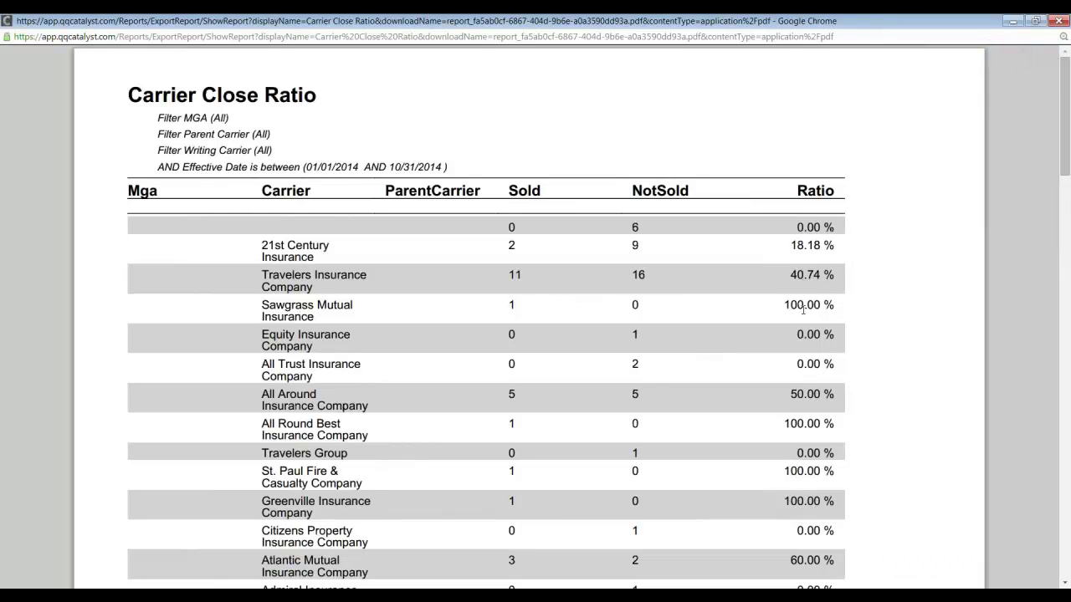
scroll(803, 309, down, 3)
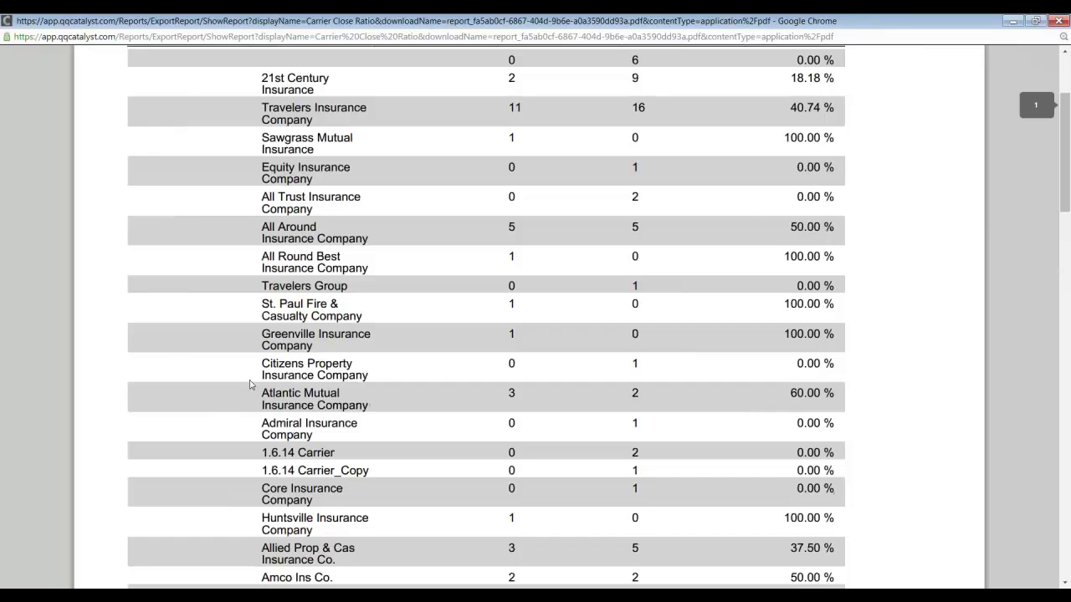
scroll(249, 384, down, 10)
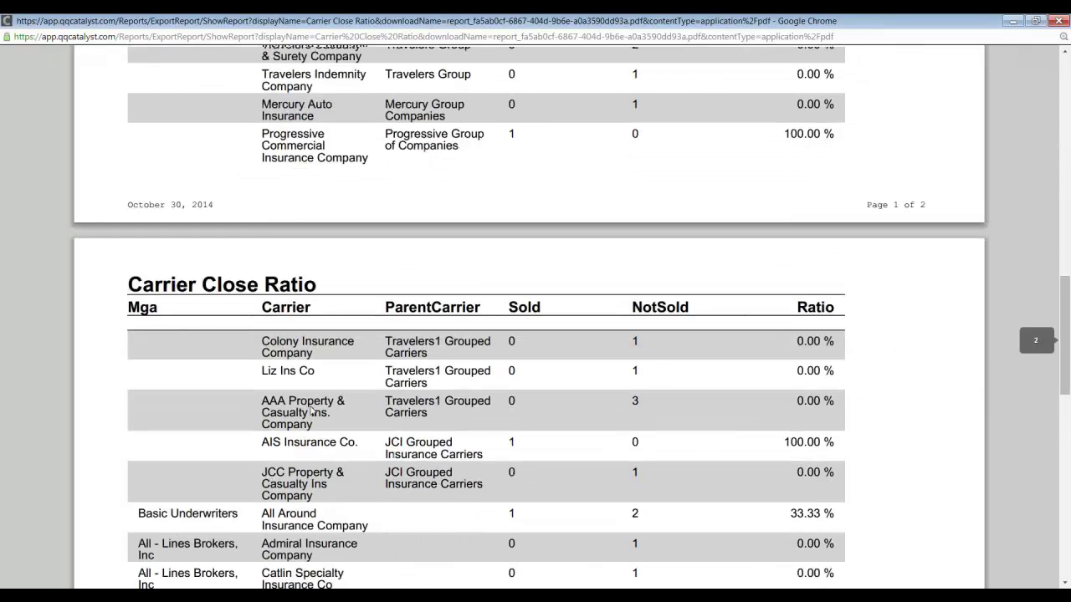
scroll(311, 408, down, 3)
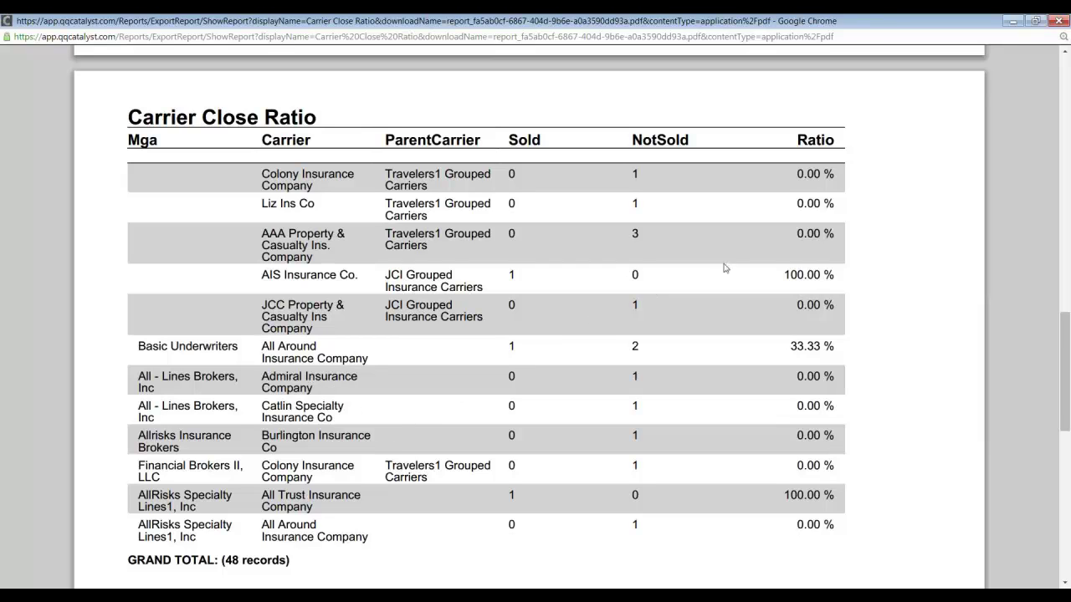
click(1057, 21)
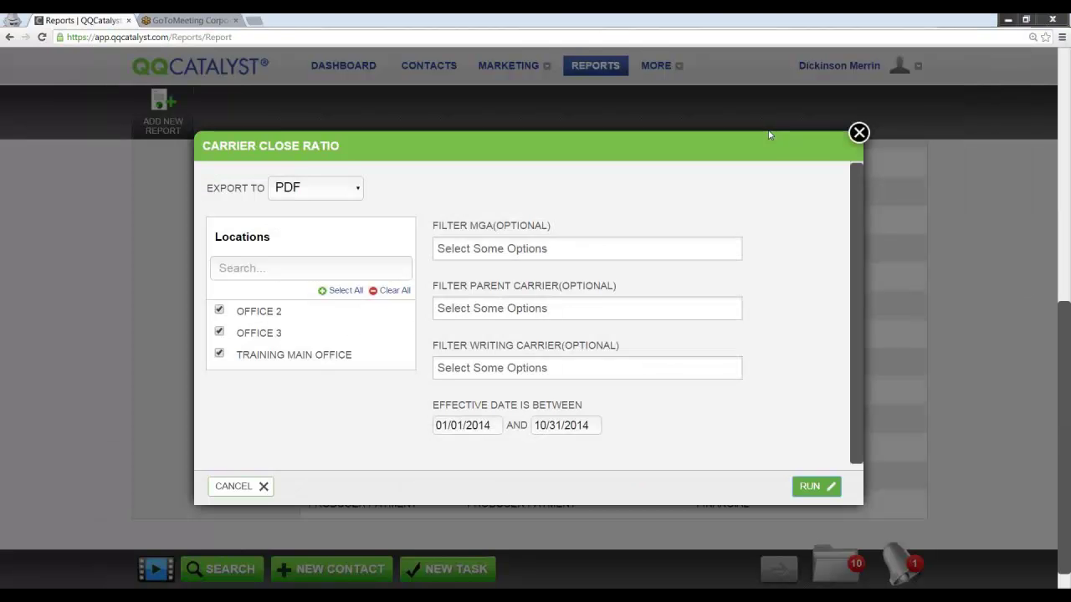
click(249, 486)
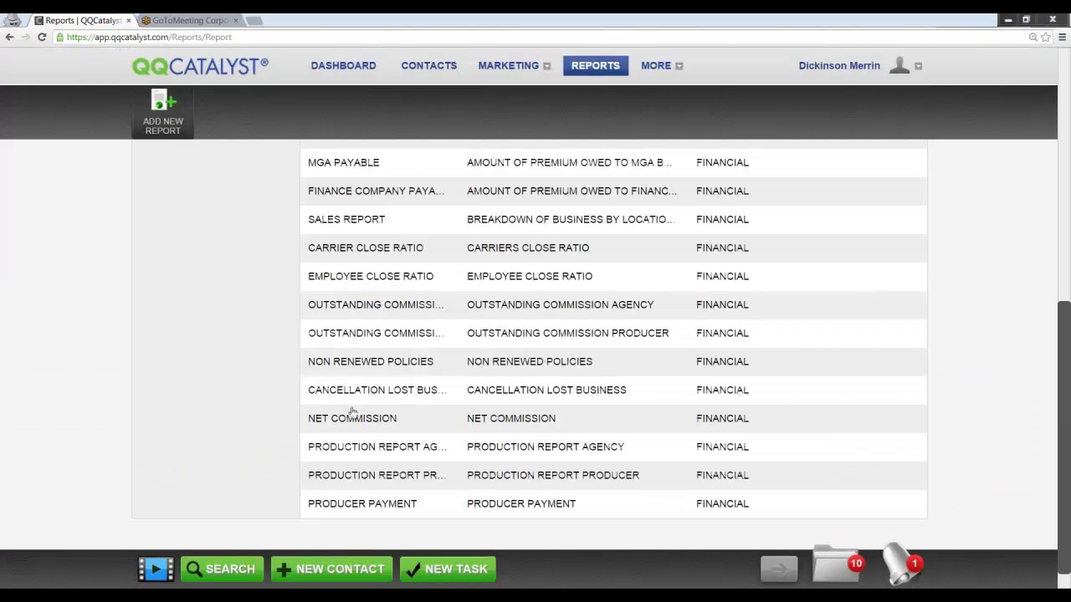
Step: Run the Employee Close Ratio report as a PDF for all locations with effective dates between 01/01/2014 and 10/31/2014
click(516, 283)
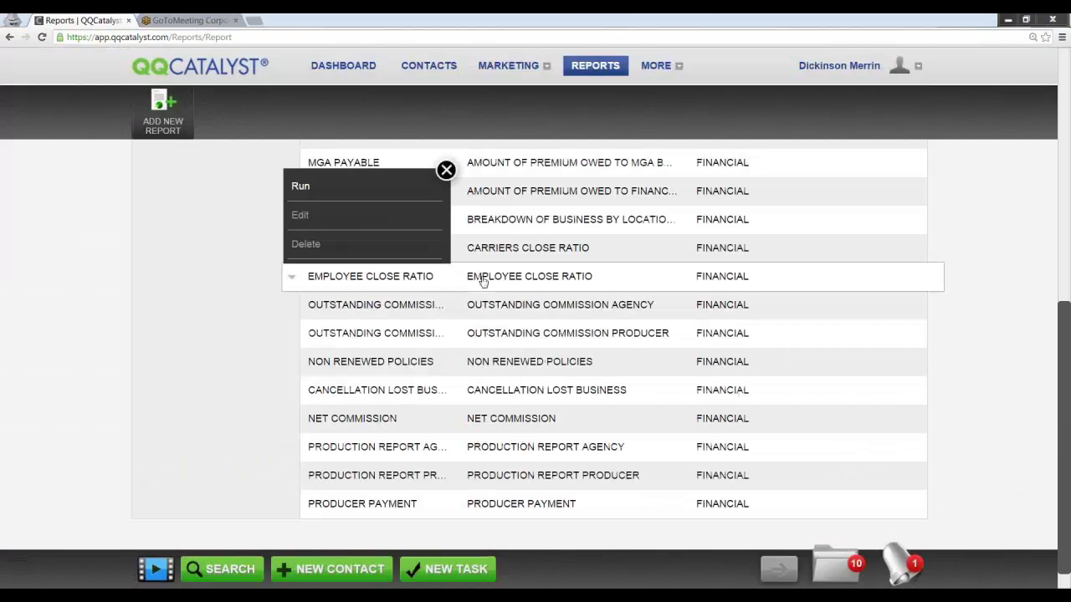
click(363, 184)
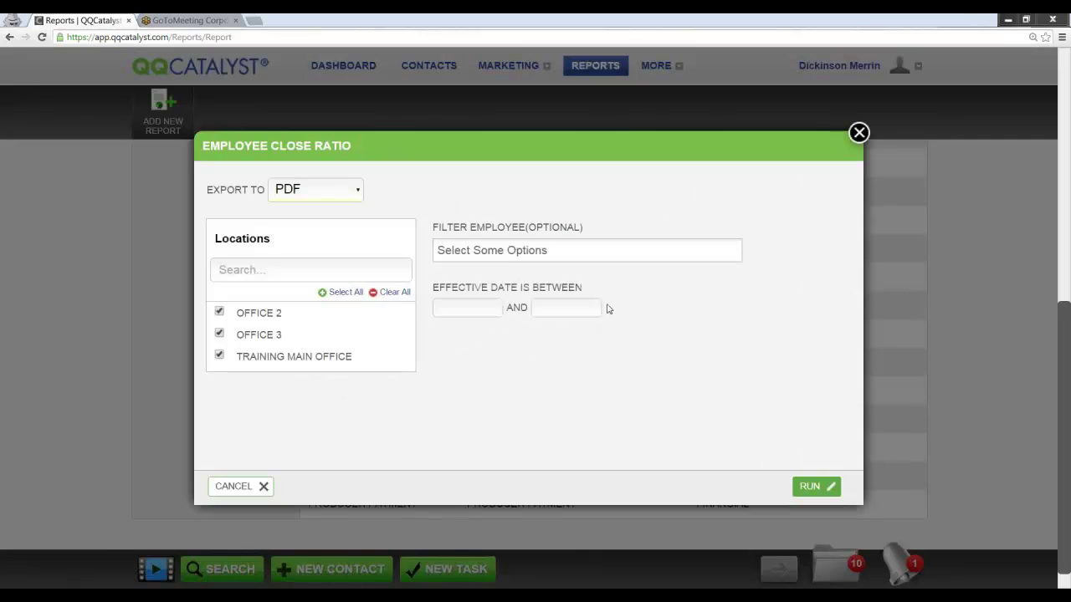
click(443, 307)
text(10/10/1201)
key(Tab)
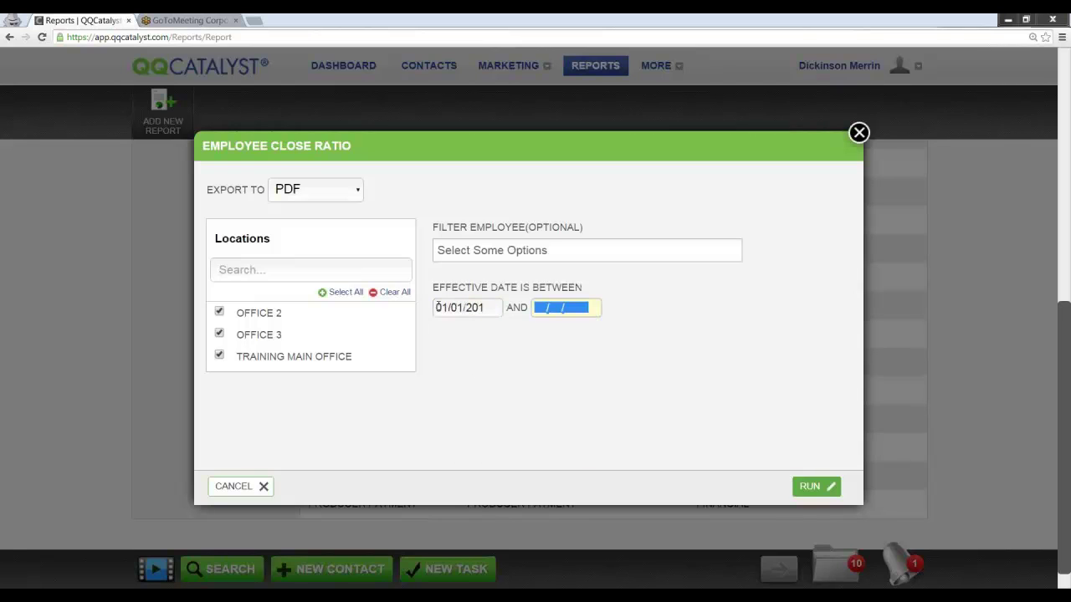
click(438, 307)
key(BackSpace)
key(BackSpace)
key(BackSpace)
key(BackSpace)
key(BackSpace)
key(BackSpace)
key(BackSpace)
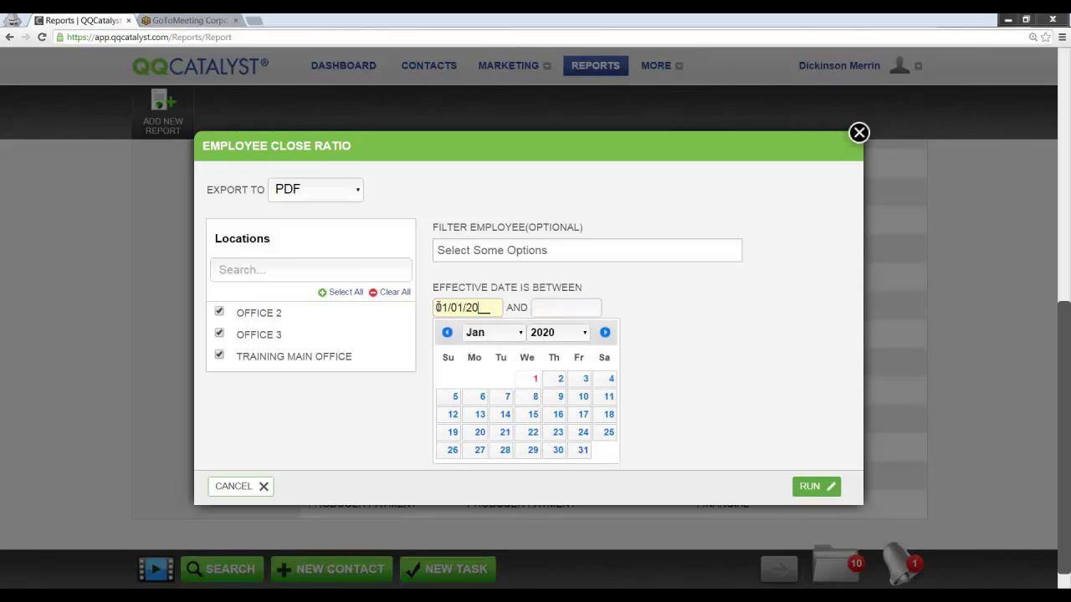
text(01012014)
key(Tab)
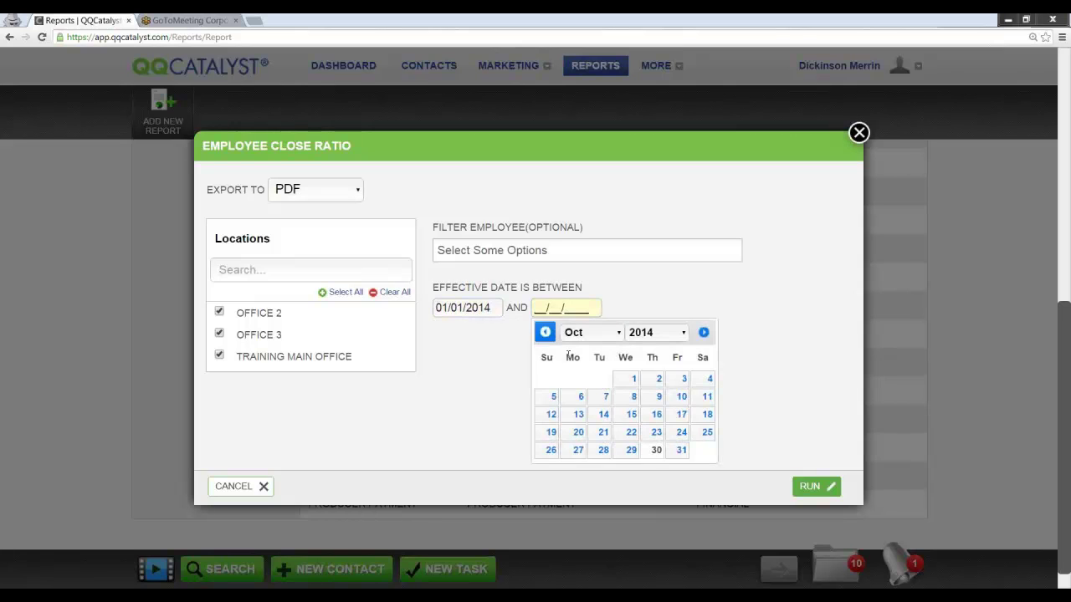
click(681, 450)
click(808, 487)
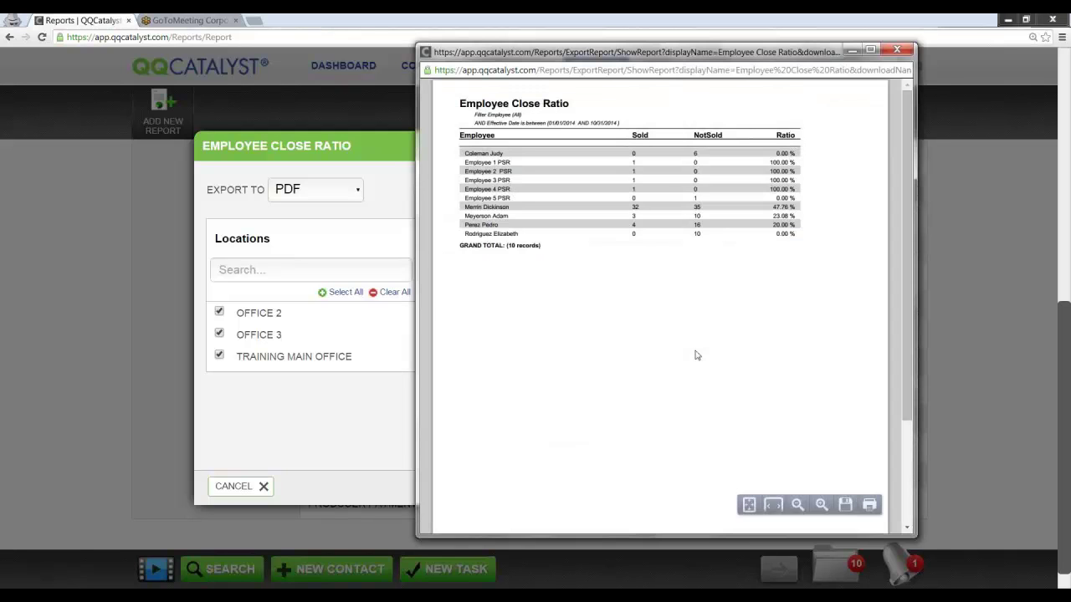
Step: Enlarge the Employee Close Ratio report, review the sold and not-sold ratios per employee, and close it and its run dialog
click(874, 48)
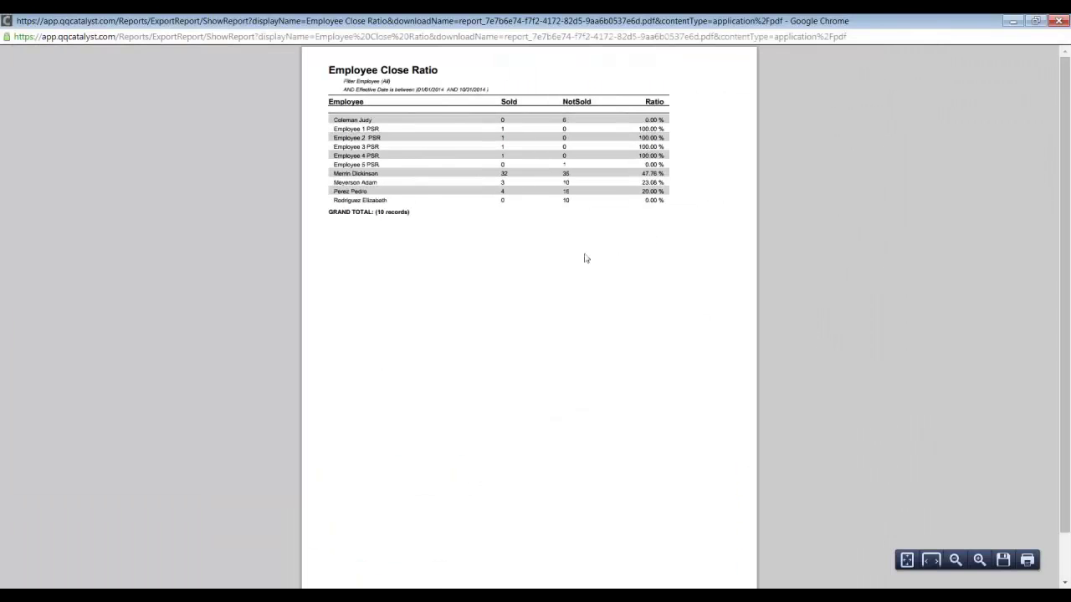
scroll(636, 264, up, 5)
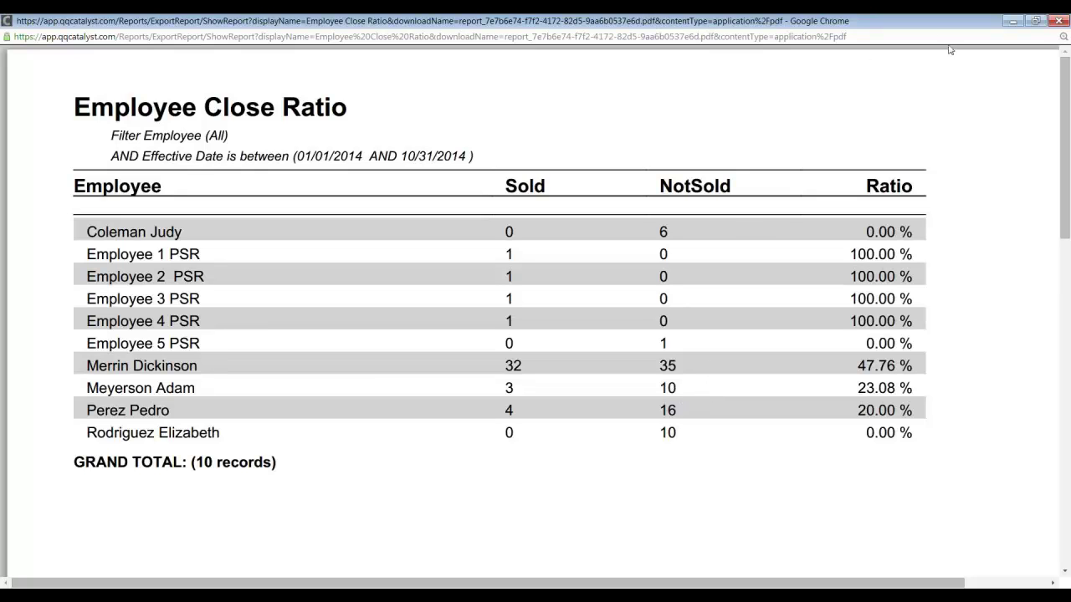
click(1055, 21)
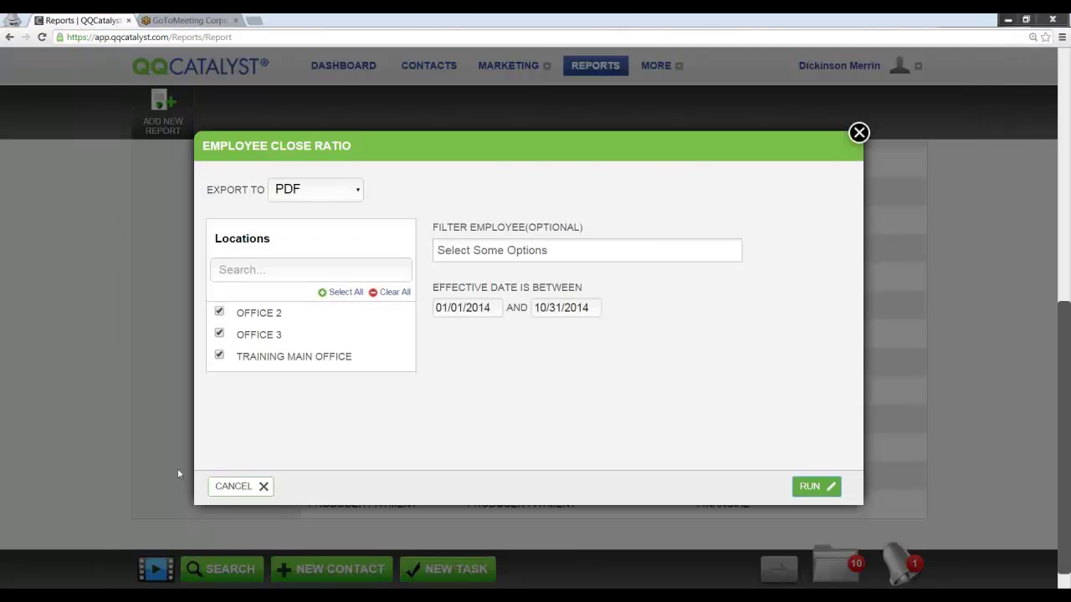
click(238, 485)
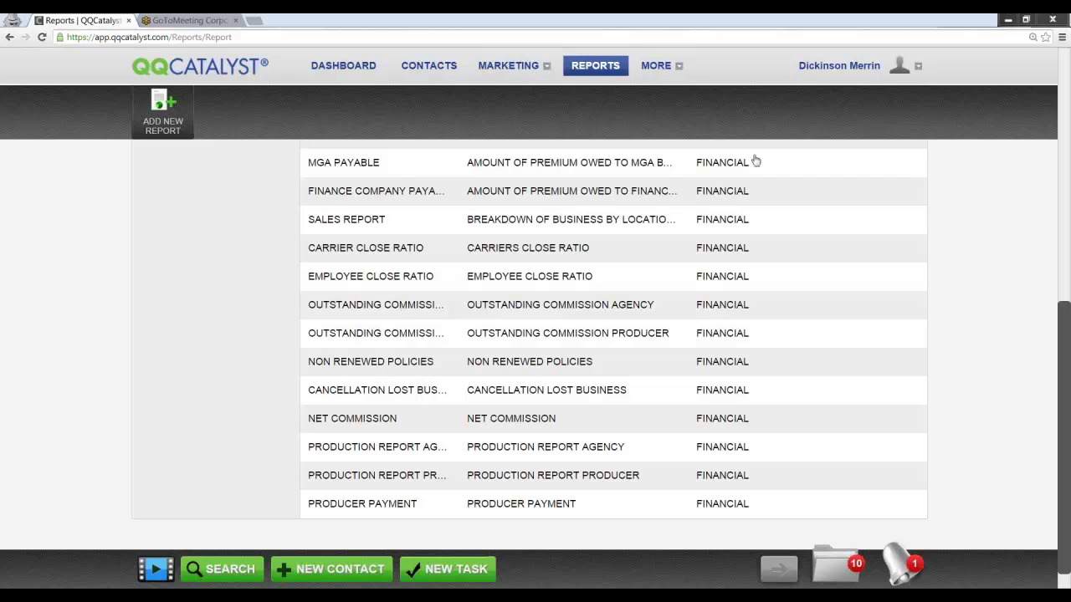
Step: Open the signed-in employee's own preferences, view the search for a contact to merge into, and close it without merging
click(831, 69)
mouse_move(822, 95)
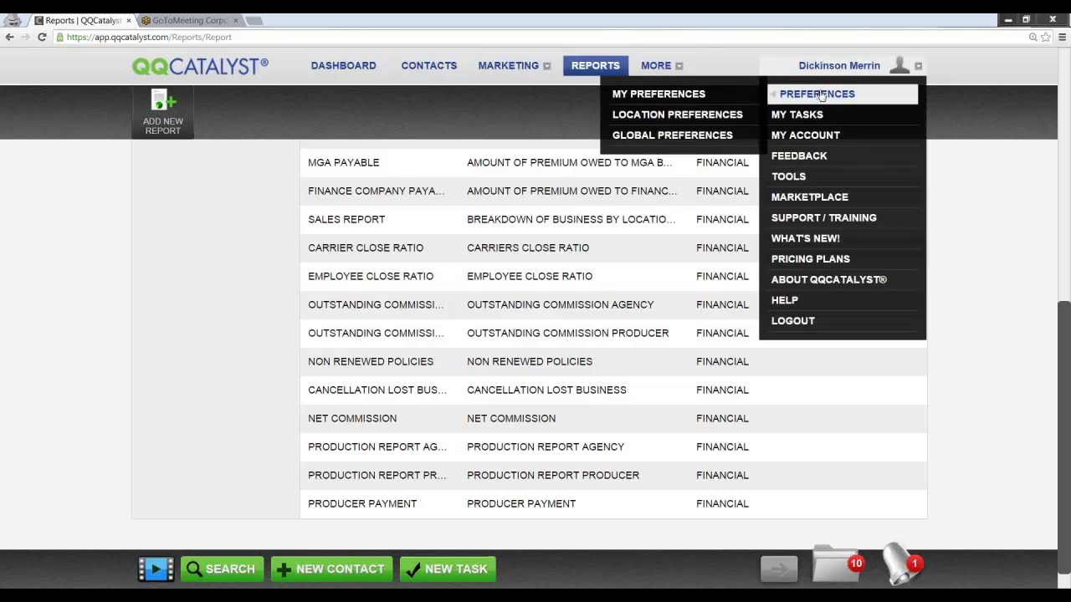
click(694, 99)
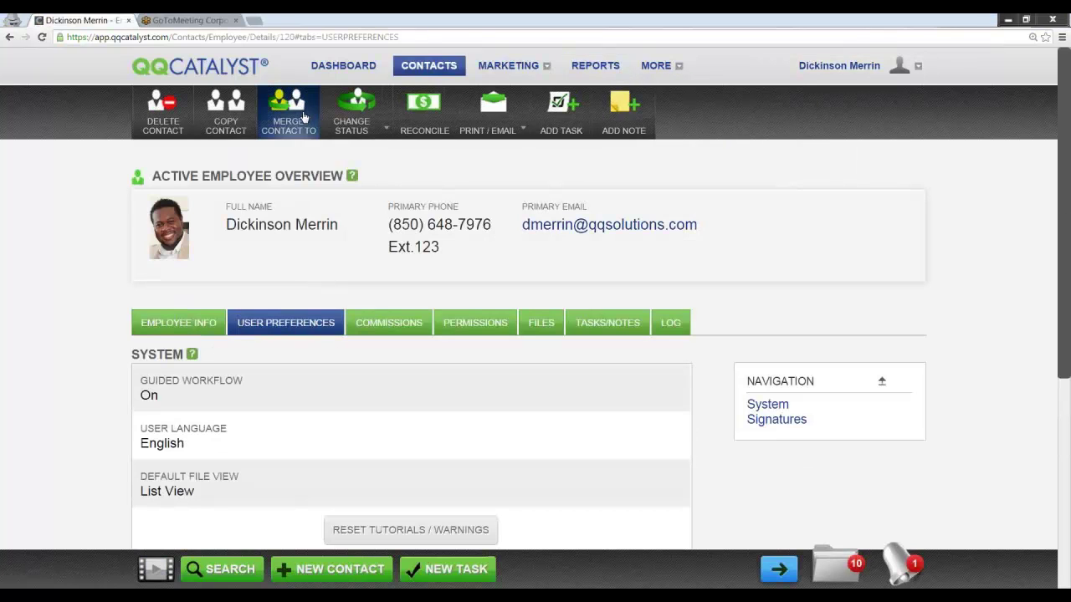
click(295, 111)
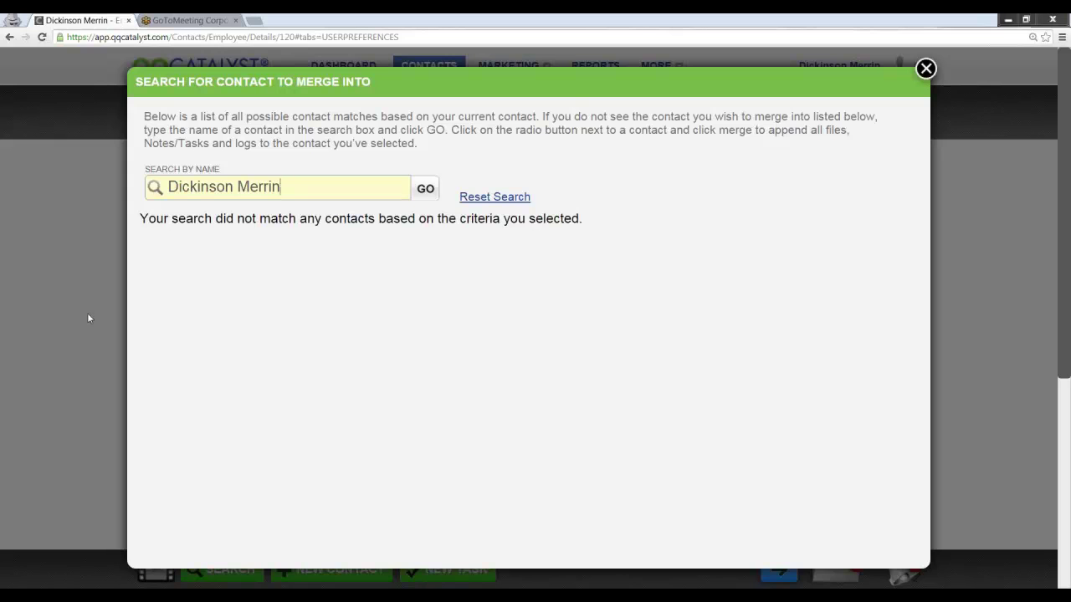
click(925, 68)
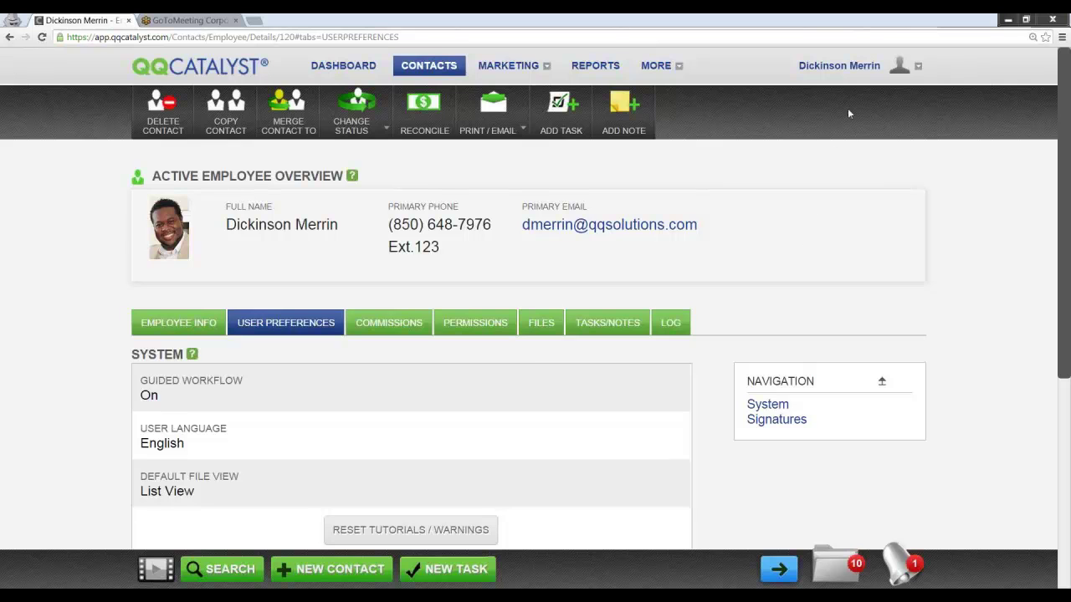
Step: Show the completed transactions in Carrier Downloads for Training Main Office, and switch to the support contacts slide in the Remote Desktop window
click(657, 65)
click(683, 98)
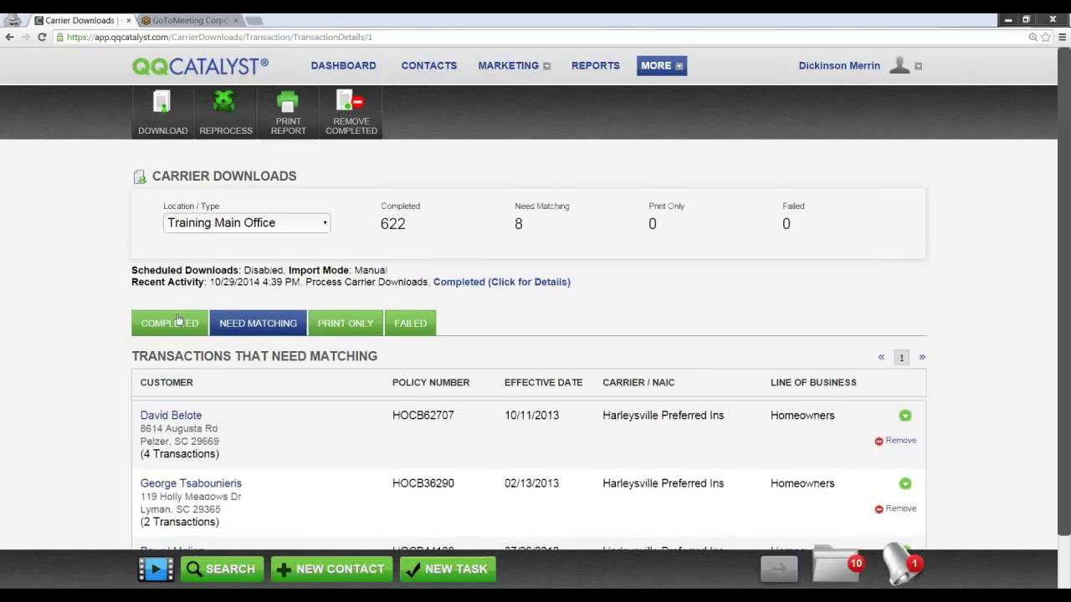
click(173, 323)
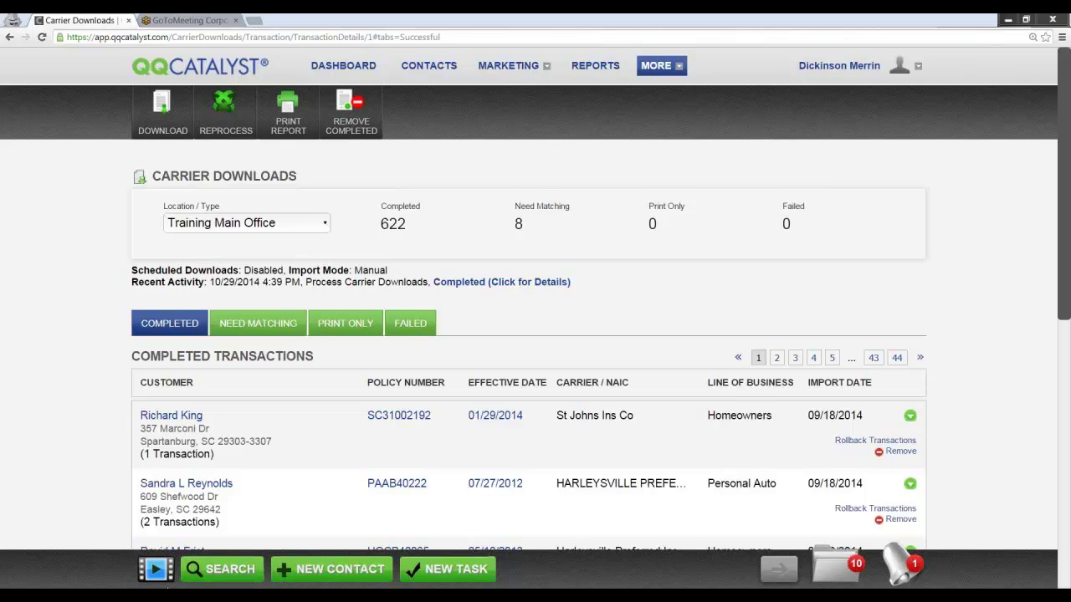
mouse_move(293, 596)
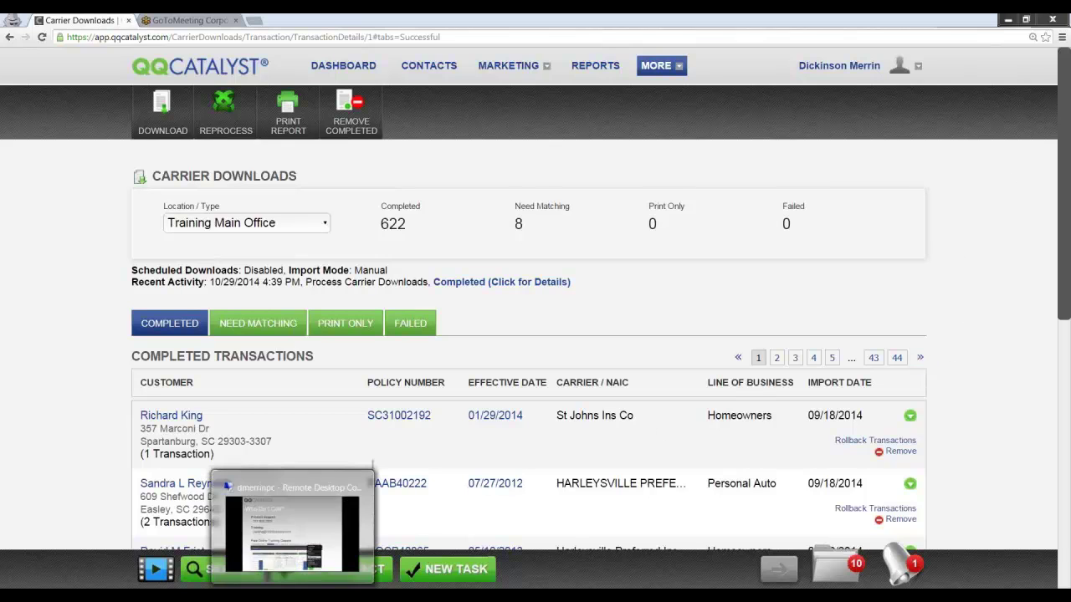
click(285, 548)
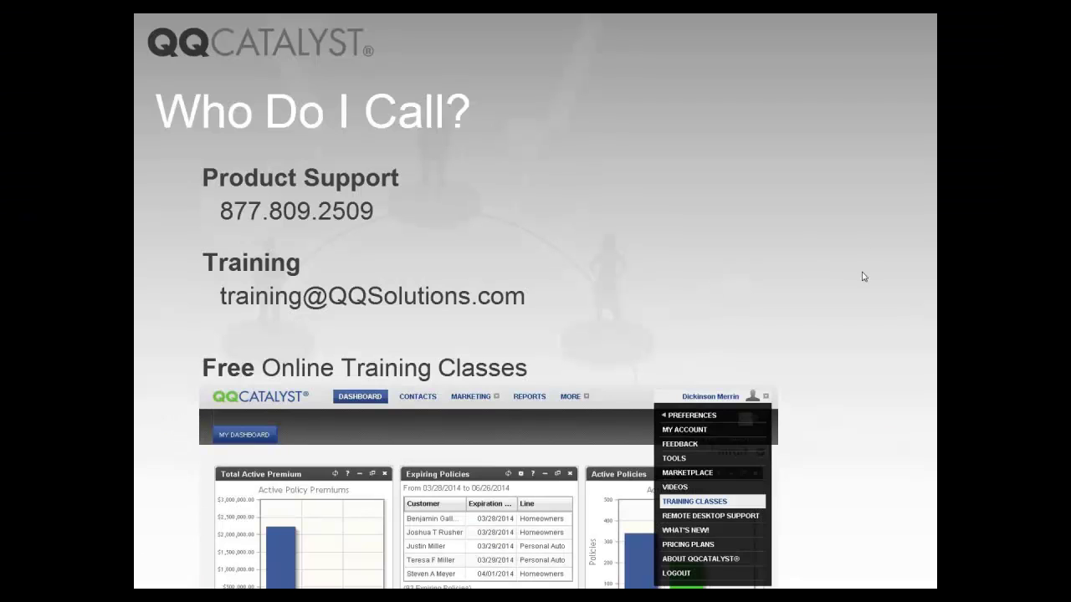